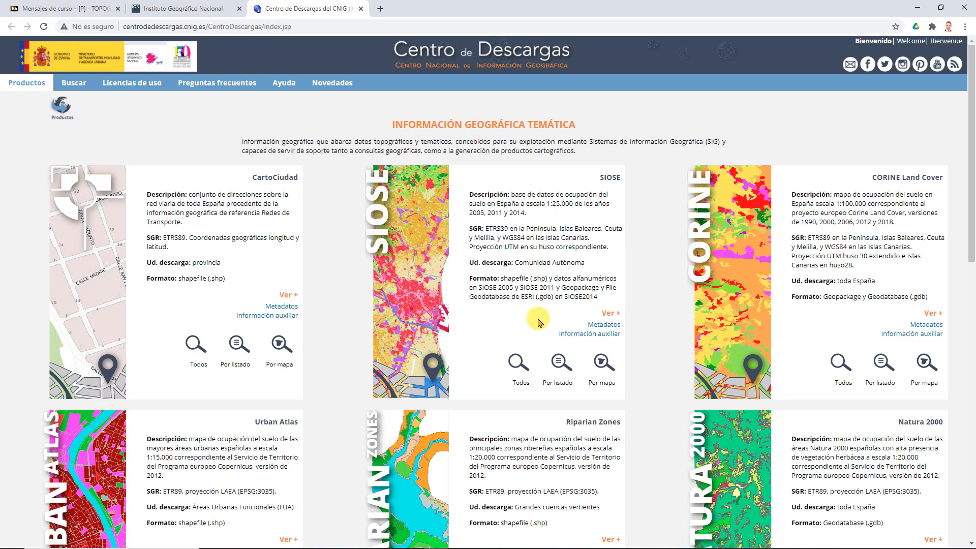
Search the SIOSE product by list for the Comunidad Autónoma ANDALUCÍA and download the 2014 GDB file
{"action": "left_click", "coordinate": [559, 363]}
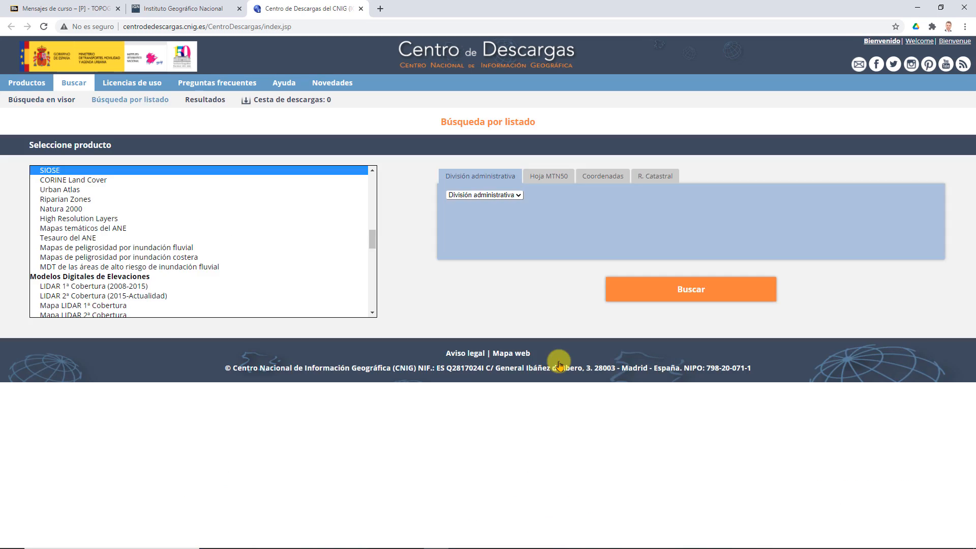
{"action": "left_click", "coordinate": [457, 195]}
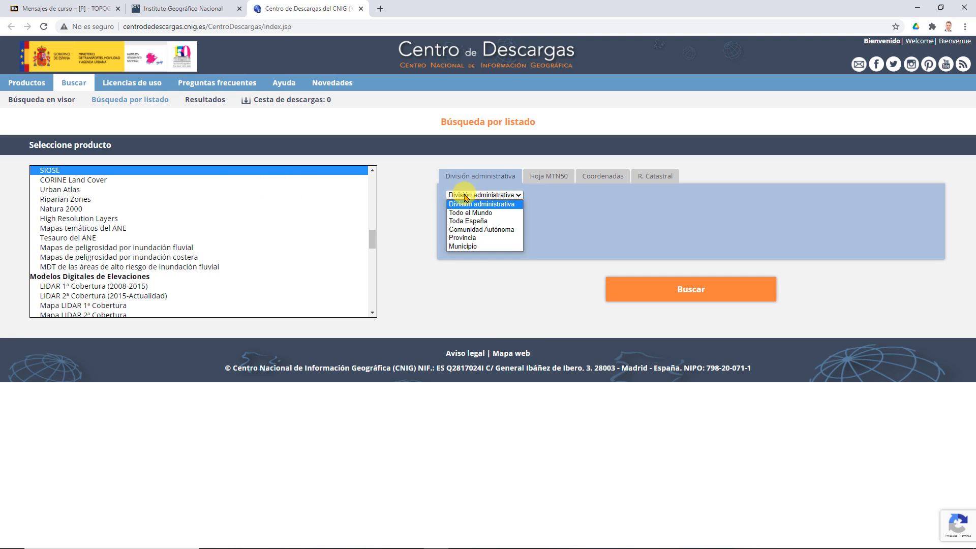
{"action": "left_click", "coordinate": [477, 230]}
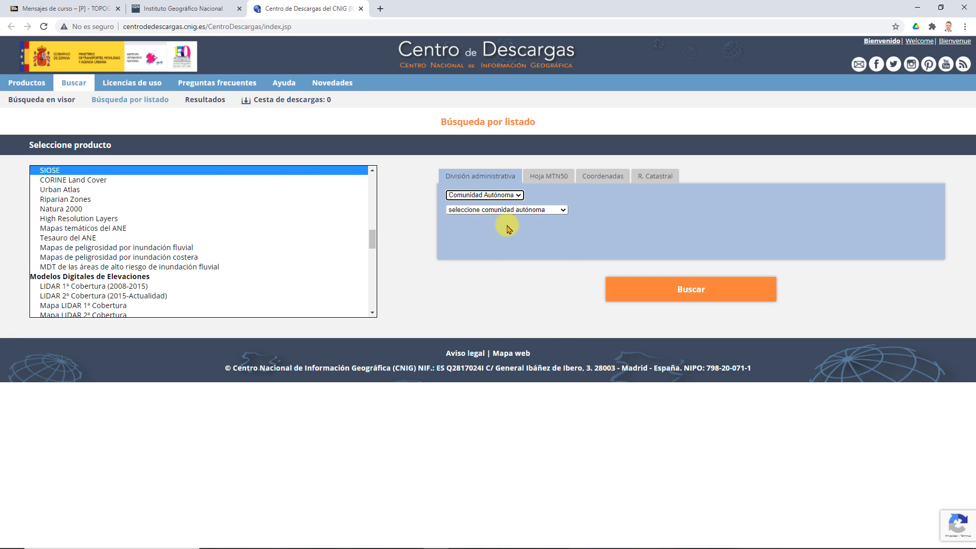
{"action": "left_click", "coordinate": [518, 209]}
{"action": "left_click", "coordinate": [478, 228]}
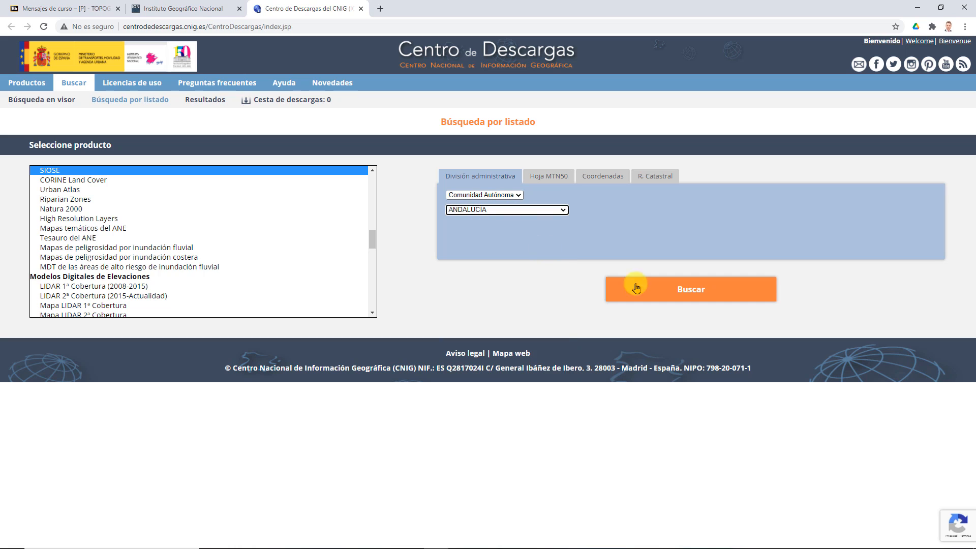
{"action": "left_click", "coordinate": [681, 290]}
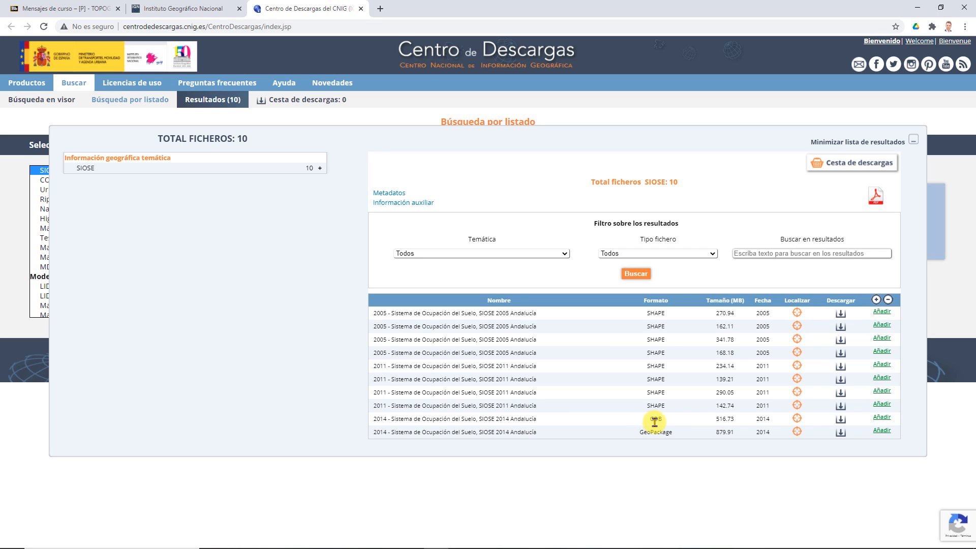
{"action": "left_click", "coordinate": [841, 419]}
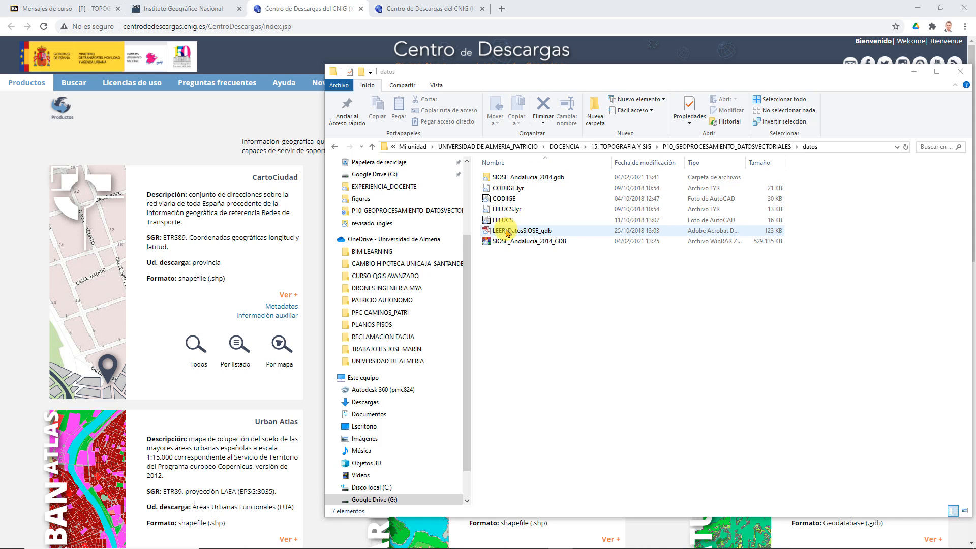
Open the SIOSE_Andalucia_2014.gdb folder, sort its files by type and select all the GDBTABLE files
{"action": "left_click", "coordinate": [266, 116]}
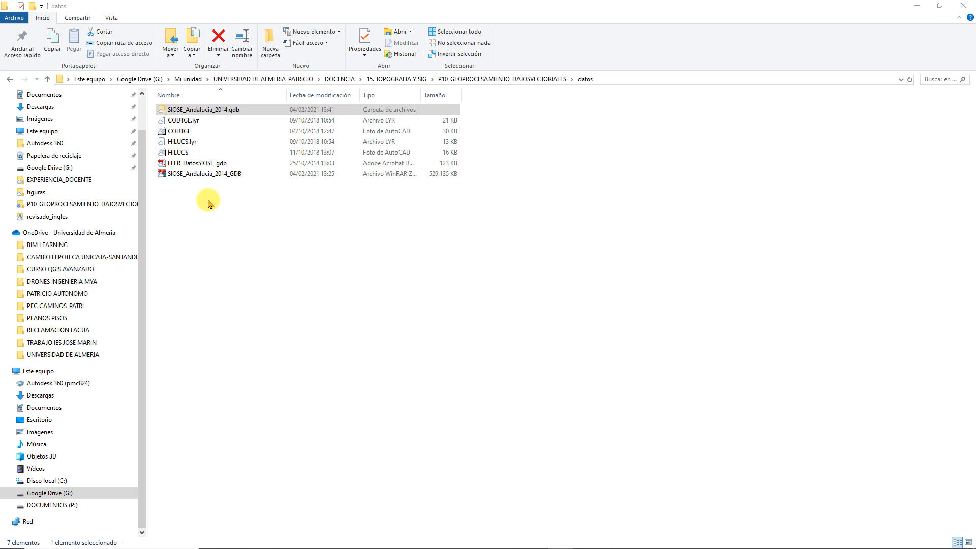
{"action": "double_click", "coordinate": [197, 112]}
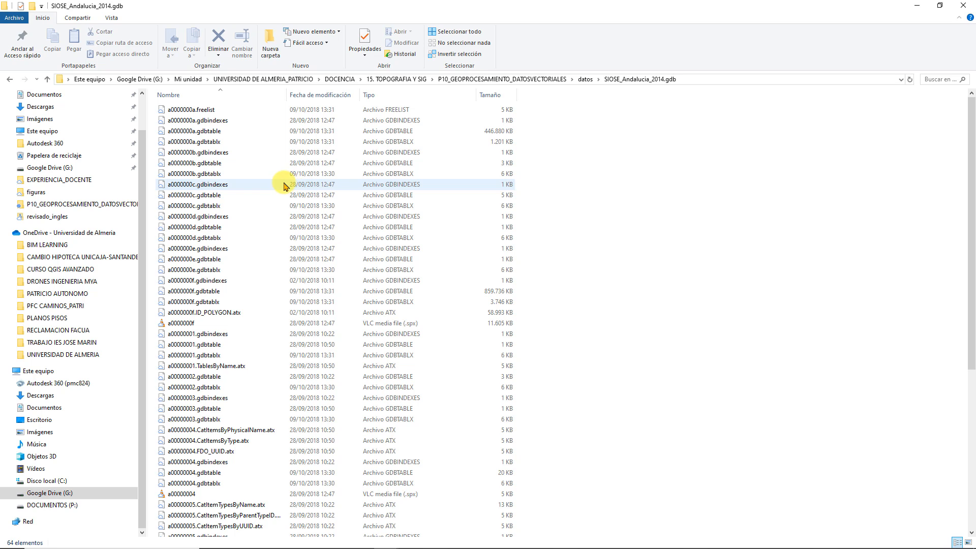
{"action": "left_click", "coordinate": [416, 96]}
{"action": "scroll", "coordinate": [393, 175], "scroll_direction": "down", "scroll_amount": 3}
{"action": "scroll", "coordinate": [401, 188], "scroll_direction": "down", "scroll_amount": 5}
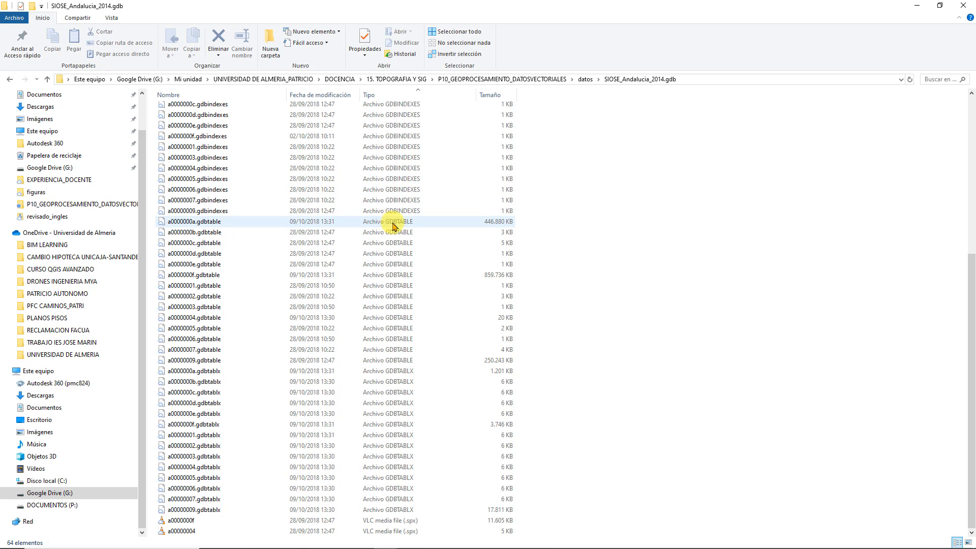
{"action": "left_click", "coordinate": [404, 224]}
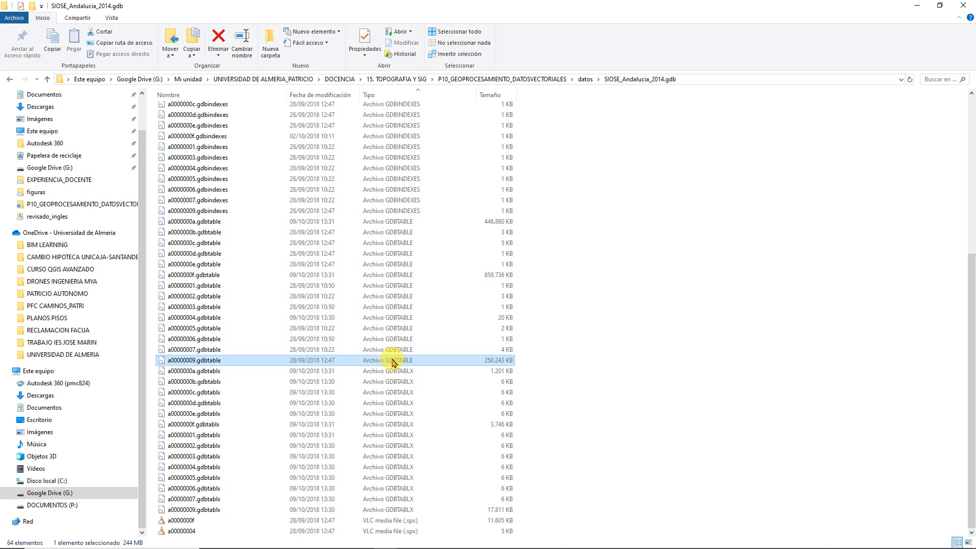
{"action": "left_click", "coordinate": [391, 223], "text": "shift"}
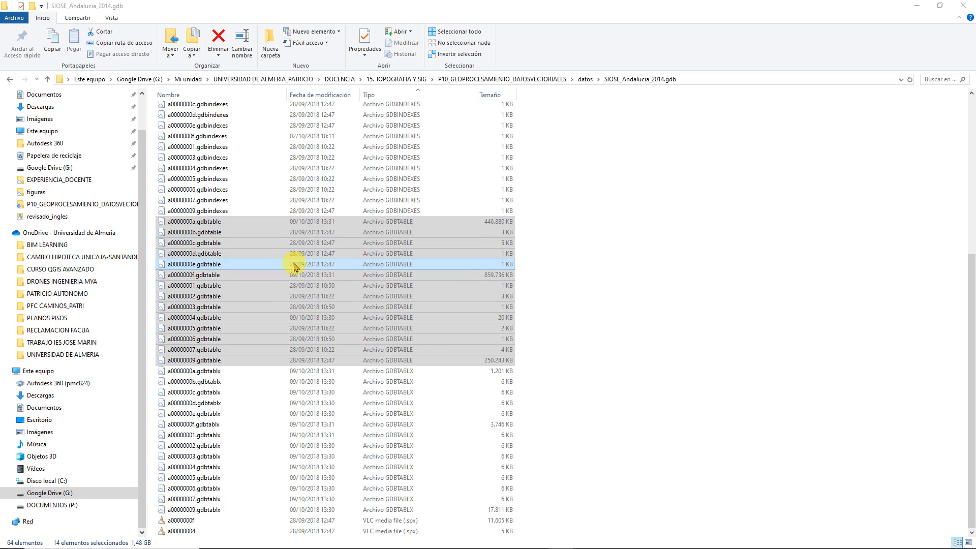
Place the folder window side by side with QGIS and set the project CRS to ETRS89 / UTM zone 30N (EPSG:25830)
{"action": "left_click_drag", "start_coordinate": [542, 20], "coordinate": [974, 23]}
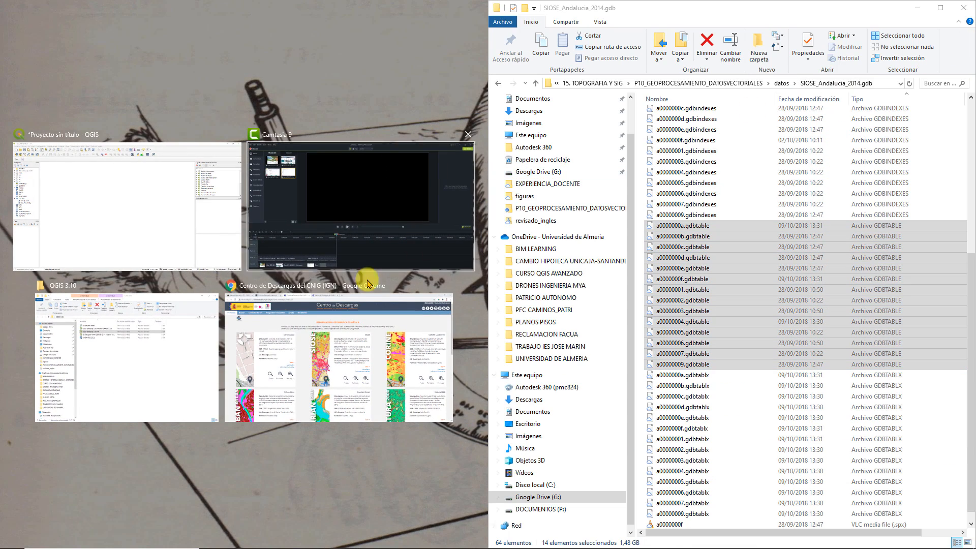
{"action": "left_click", "coordinate": [189, 235]}
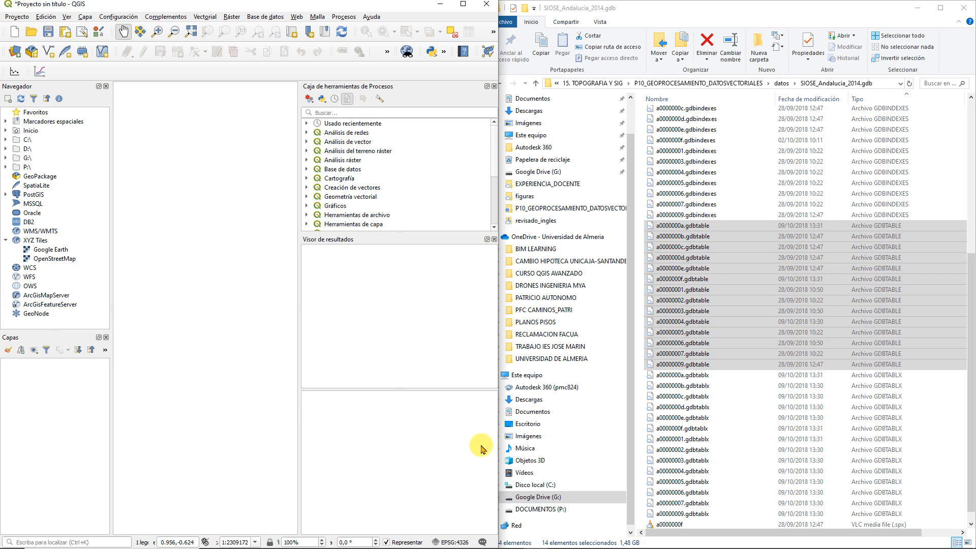
{"action": "left_click", "coordinate": [458, 542]}
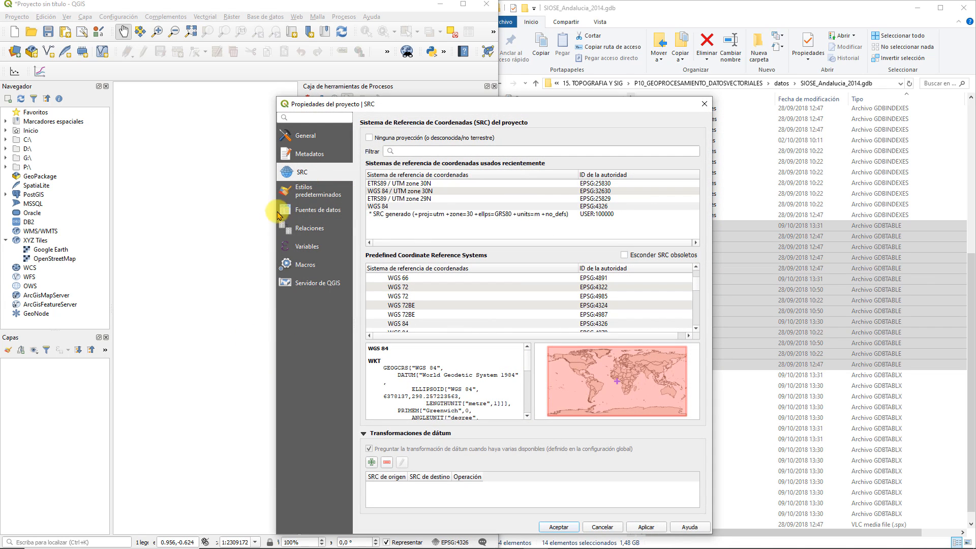
{"action": "left_click", "coordinate": [392, 184]}
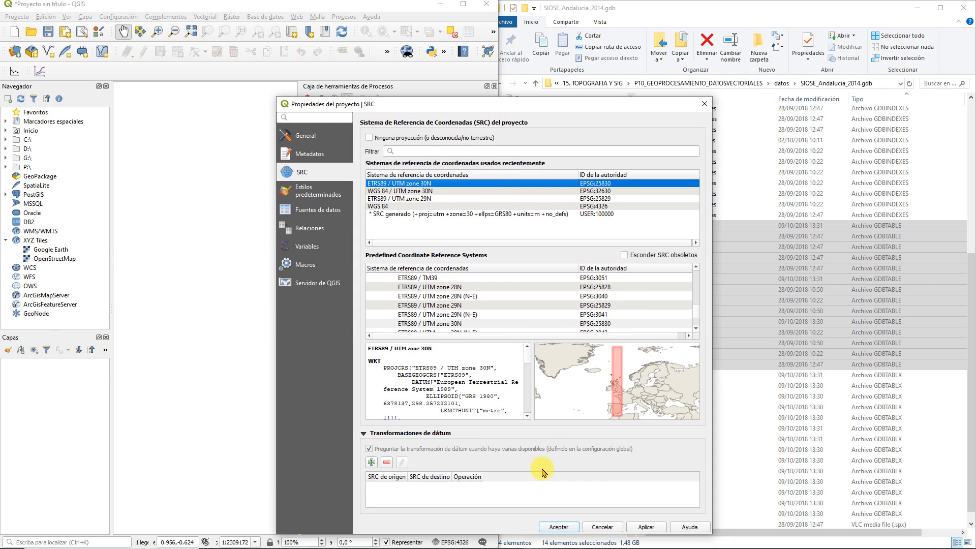
{"action": "left_click", "coordinate": [559, 526]}
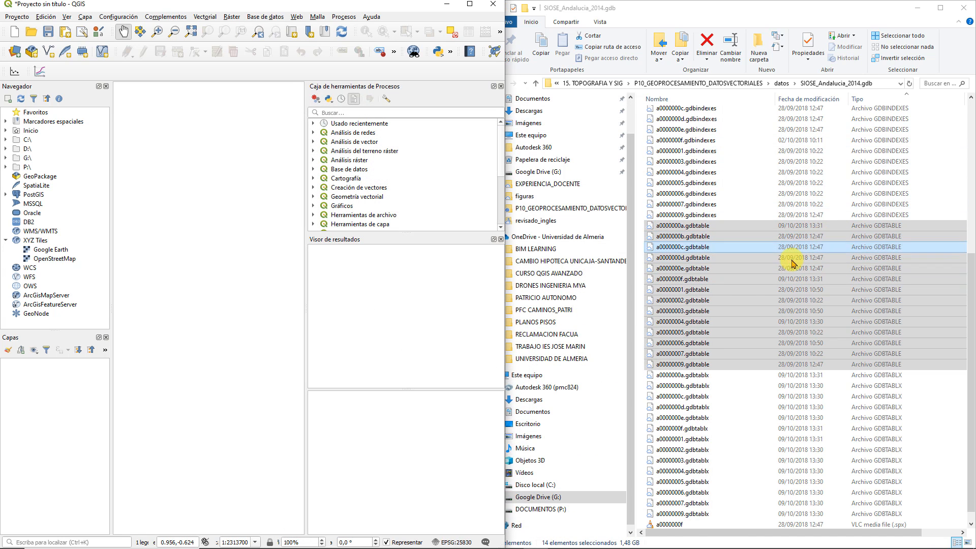
Add a0000000f.gdbtable from the geodatabase folder to the QGIS project as a layer and maximize the QGIS window
{"action": "left_click", "coordinate": [742, 533]}
{"action": "mouse_move", "coordinate": [743, 534]}
{"action": "left_mouse_down"}
{"action": "mouse_move", "coordinate": [784, 533]}
{"action": "mouse_move", "coordinate": [753, 533]}
{"action": "left_mouse_up"}
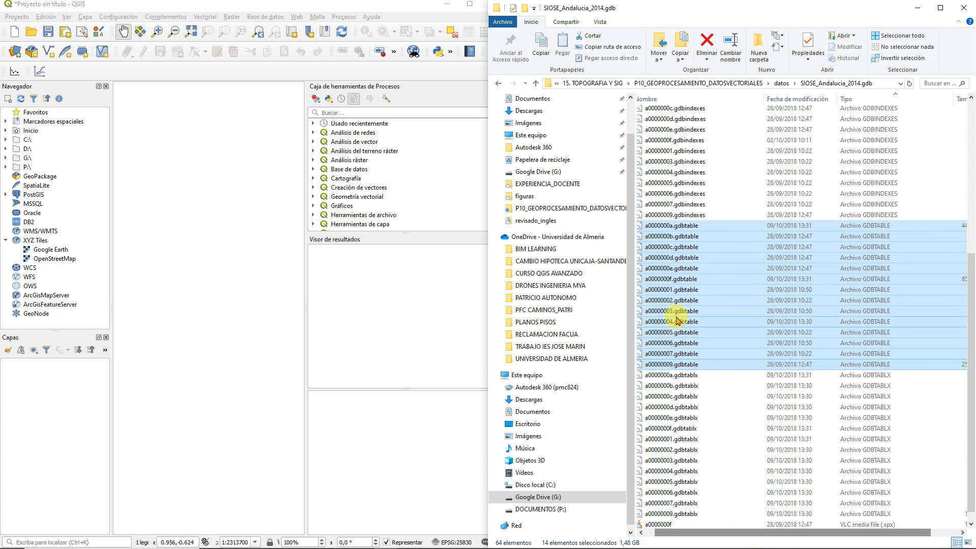
{"action": "left_click", "coordinate": [666, 279]}
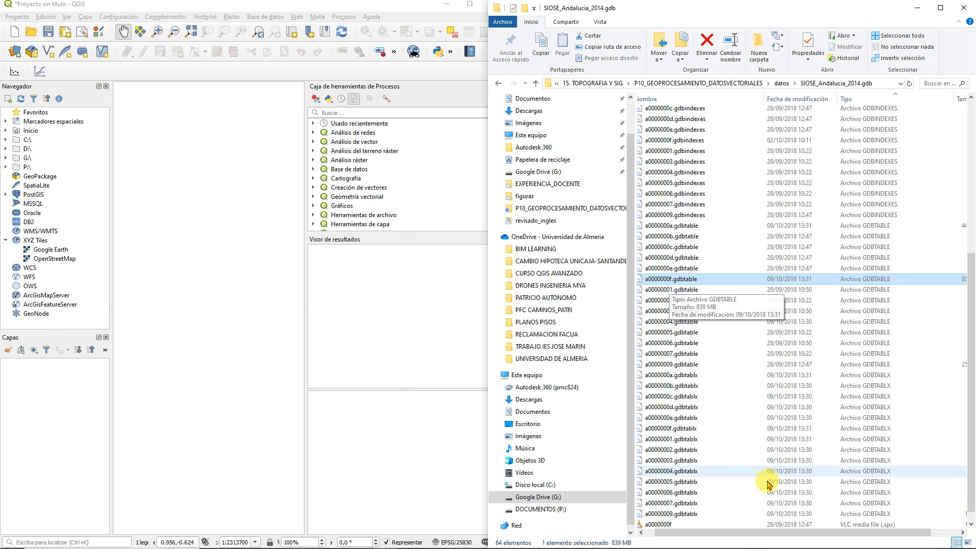
{"action": "left_click_drag", "start_coordinate": [754, 533], "coordinate": [823, 529]}
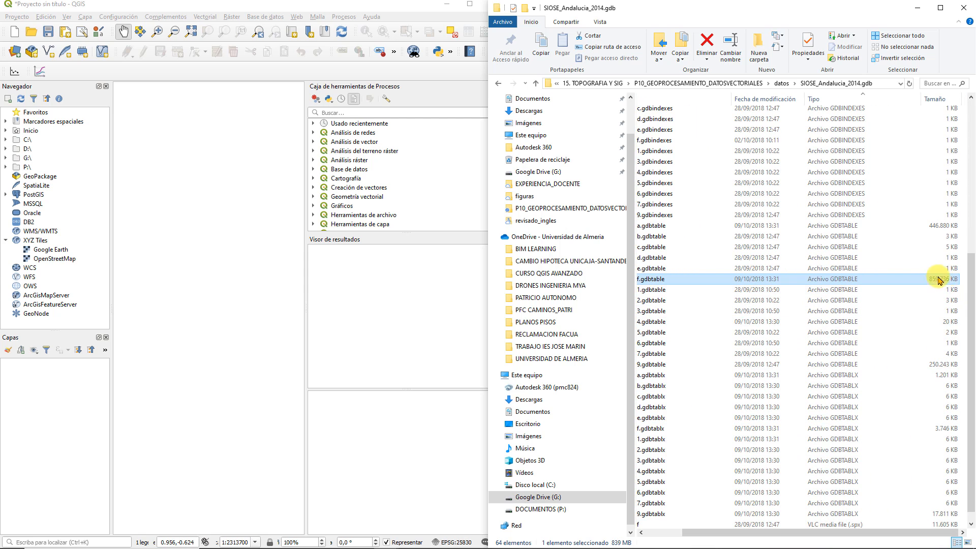
{"action": "left_click_drag", "start_coordinate": [780, 531], "coordinate": [715, 533]}
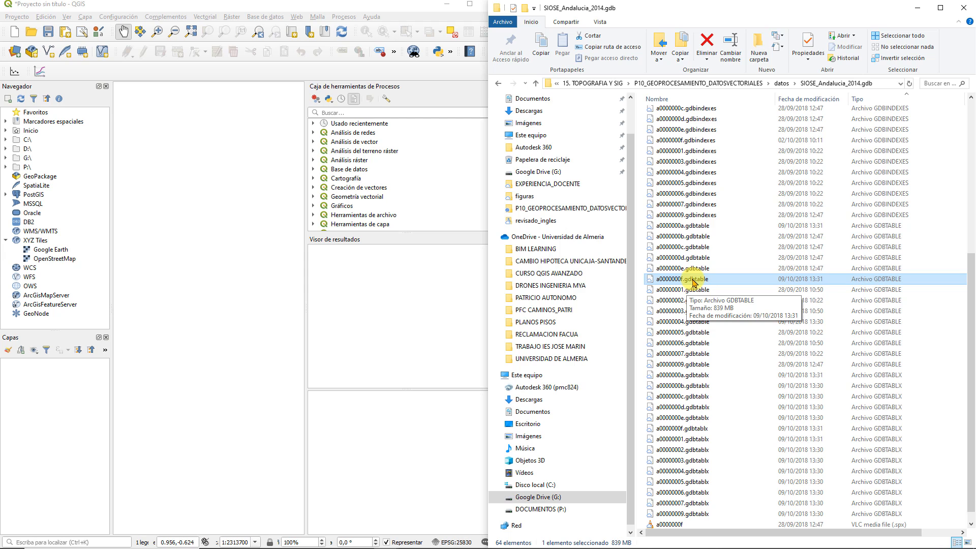
{"action": "left_click_drag", "start_coordinate": [694, 282], "coordinate": [62, 428]}
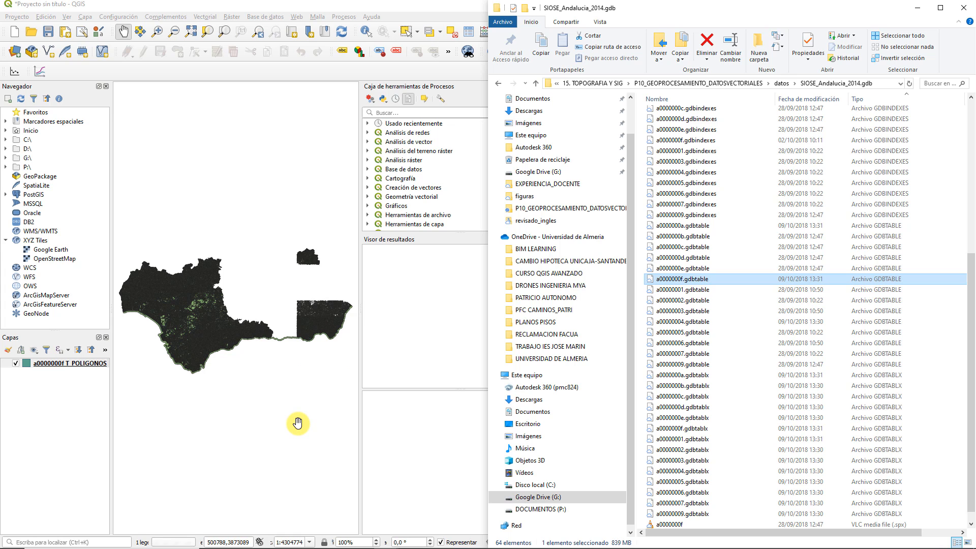
{"action": "left_click", "coordinate": [448, 7]}
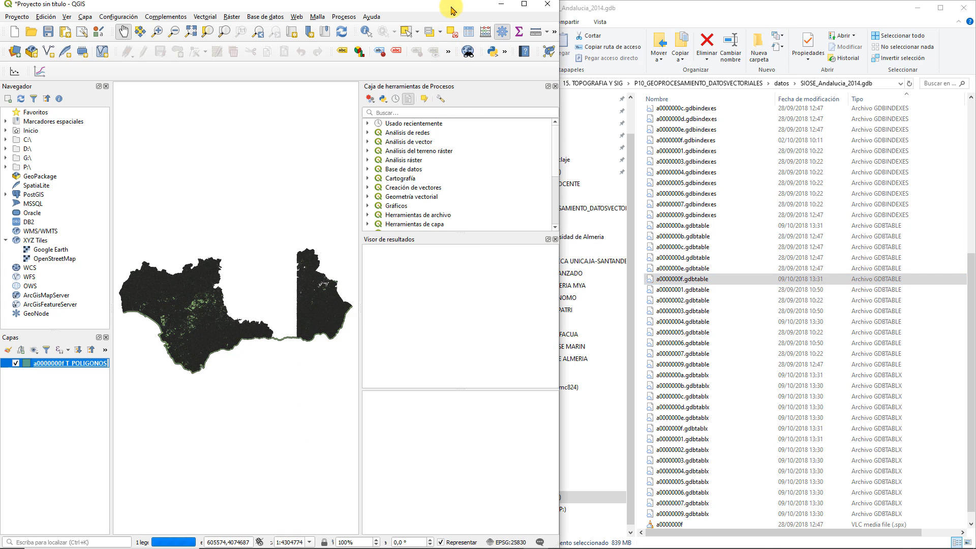
{"action": "left_click", "coordinate": [524, 6]}
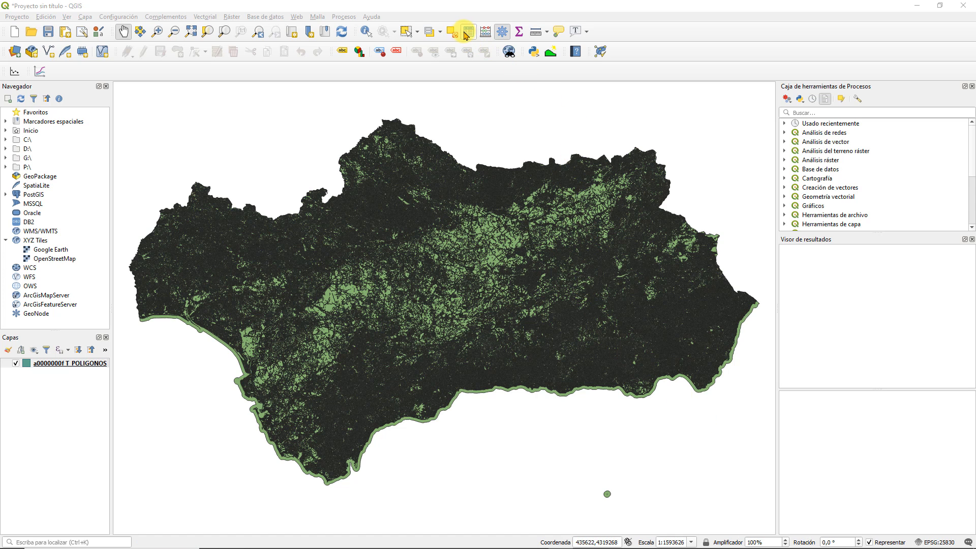
Examine the last and first records in the attribute table of the a0000000f T_POLIGONOS layer, and close the table
{"action": "left_click", "coordinate": [47, 364]}
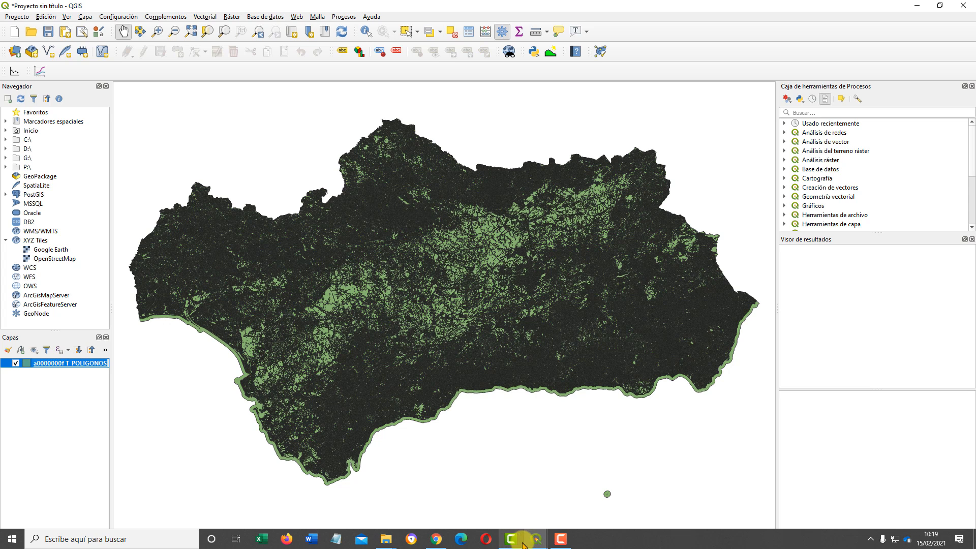
{"action": "left_click", "coordinate": [533, 540]}
{"action": "left_click", "coordinate": [571, 505]}
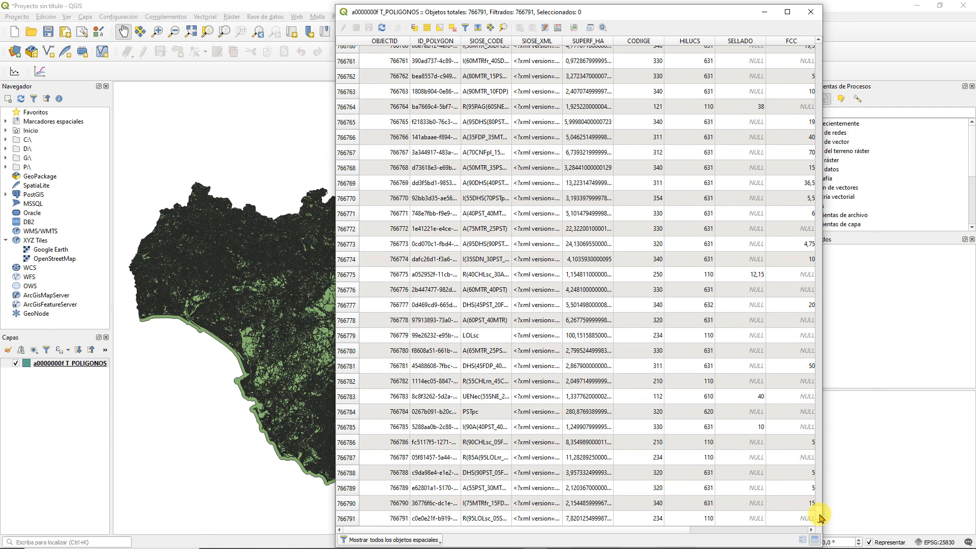
{"action": "left_click_drag", "start_coordinate": [820, 516], "coordinate": [824, 53]}
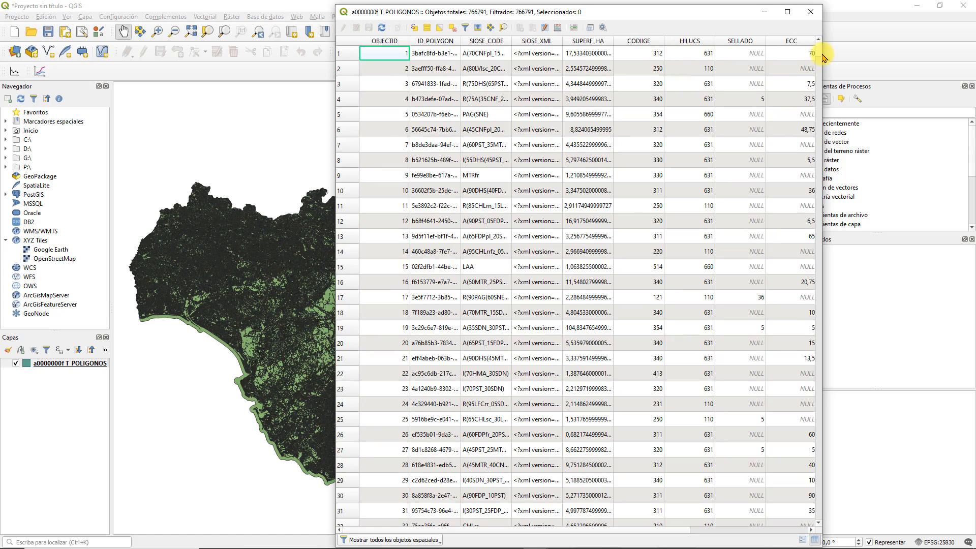
{"action": "mouse_move", "coordinate": [819, 53]}
{"action": "left_mouse_down"}
{"action": "mouse_move", "coordinate": [823, 519]}
{"action": "mouse_move", "coordinate": [831, 346]}
{"action": "mouse_move", "coordinate": [822, 49]}
{"action": "left_mouse_up"}
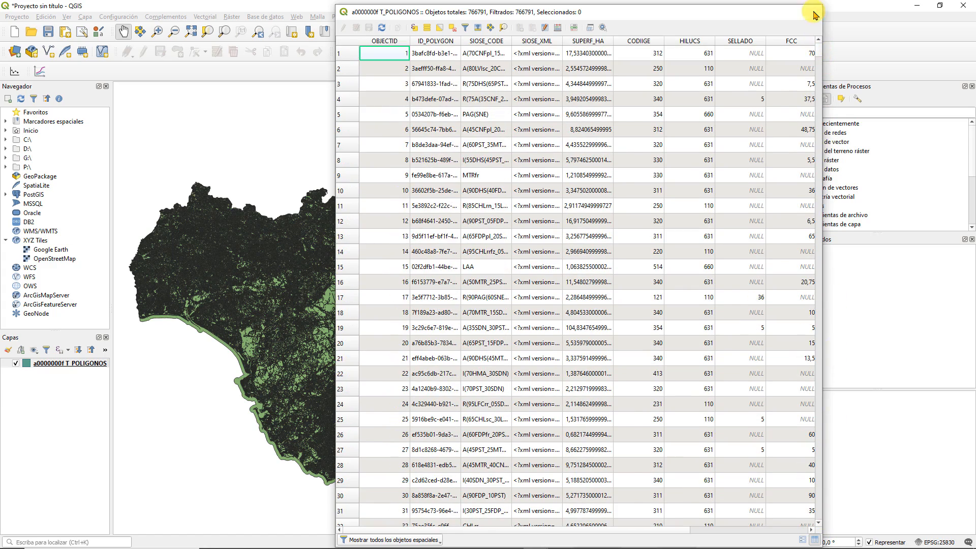
{"action": "left_click", "coordinate": [814, 15]}
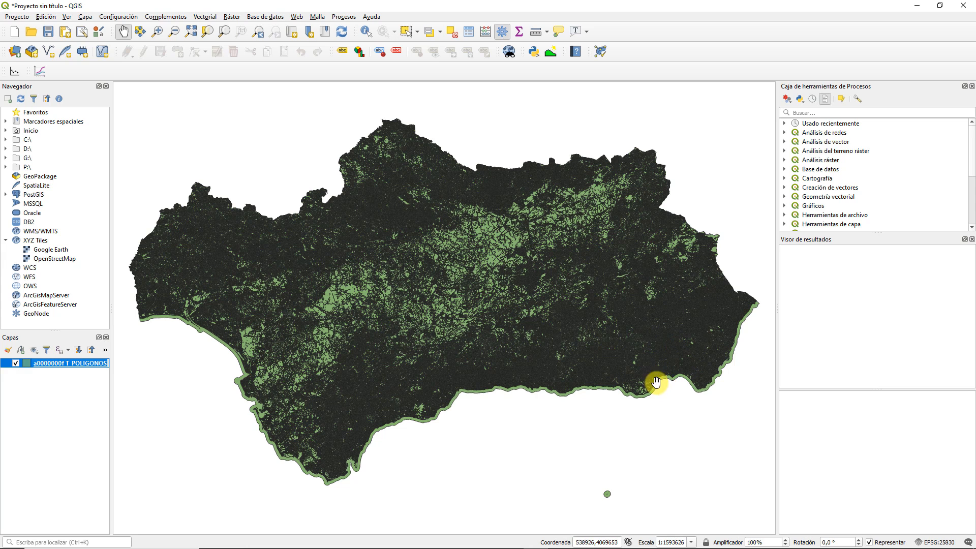
Add the LIMITE_PROVINCIA shapefile from the DATOS_IGN folder to the project and minimize the folder window
{"action": "mouse_move", "coordinate": [452, 547]}
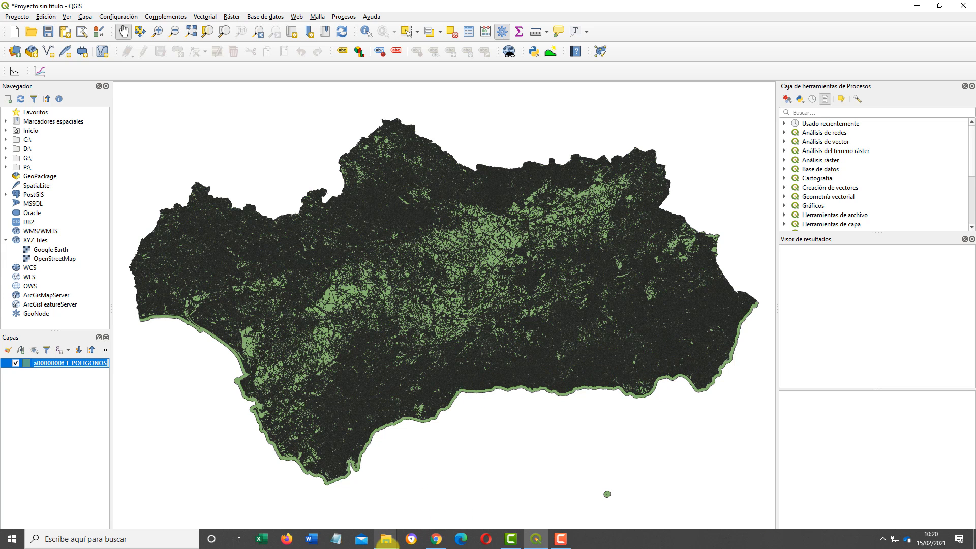
{"action": "left_click", "coordinate": [386, 539]}
{"action": "left_click", "coordinate": [398, 513]}
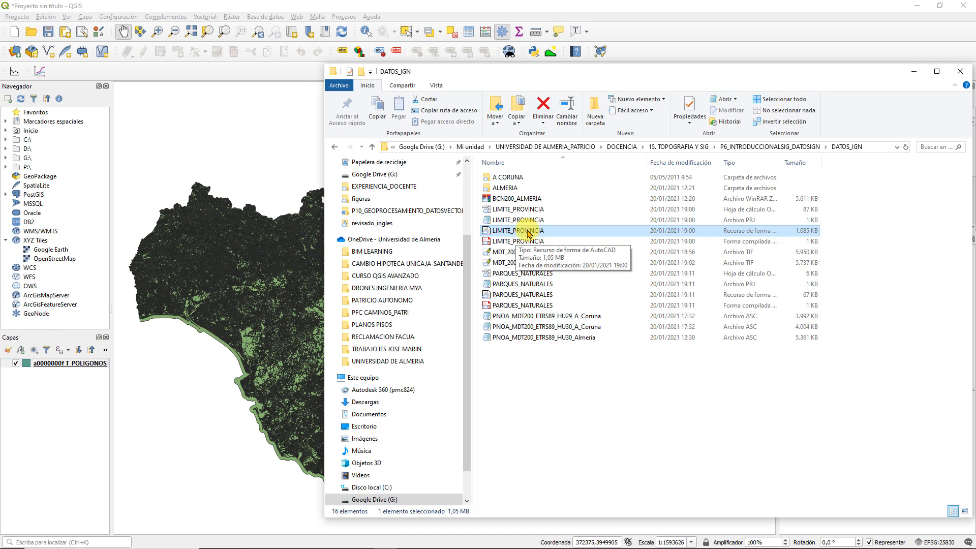
{"action": "left_click_drag", "start_coordinate": [533, 234], "coordinate": [105, 398]}
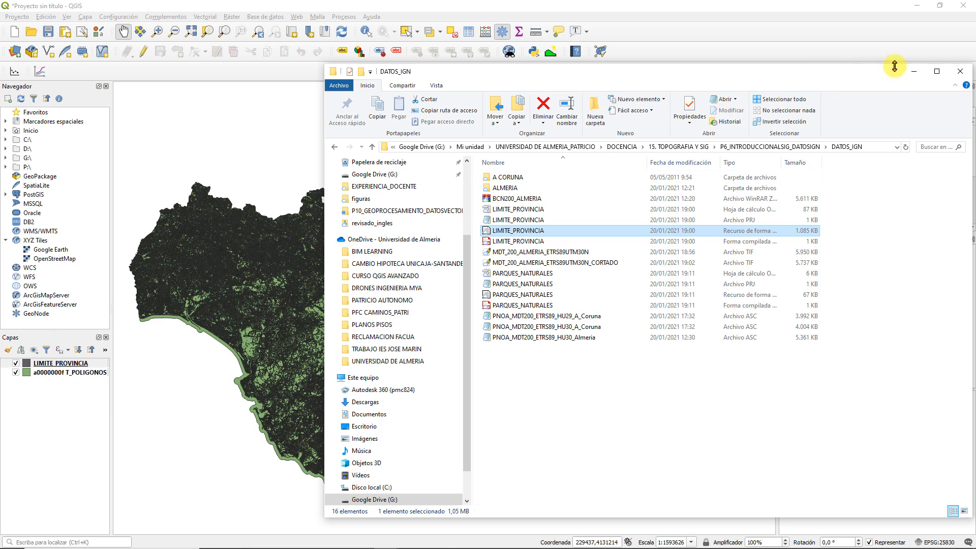
{"action": "left_click", "coordinate": [913, 72]}
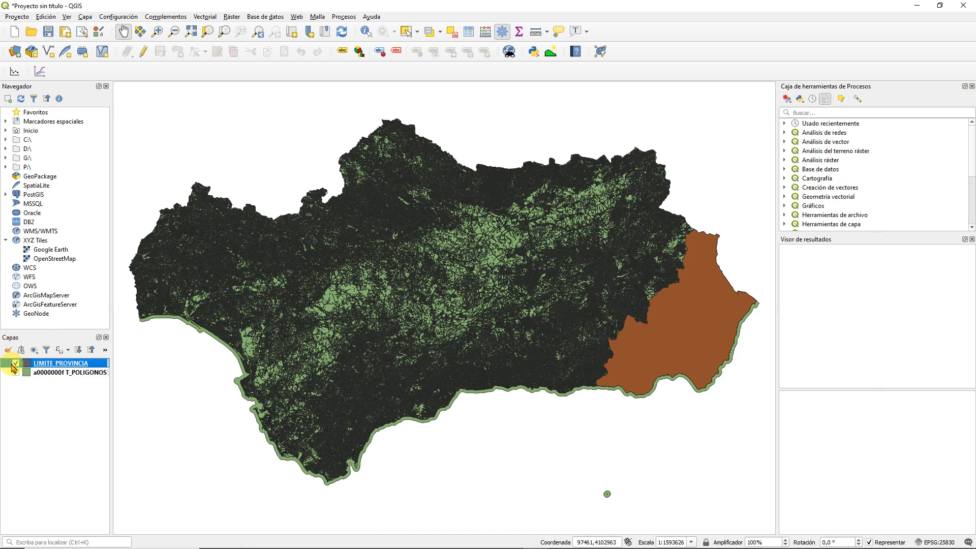
Set the symbology opacity of the LIMITE_PROVINCIA layer to 39.5 %
{"action": "right_click", "coordinate": [52, 366]}
{"action": "left_click", "coordinate": [75, 361]}
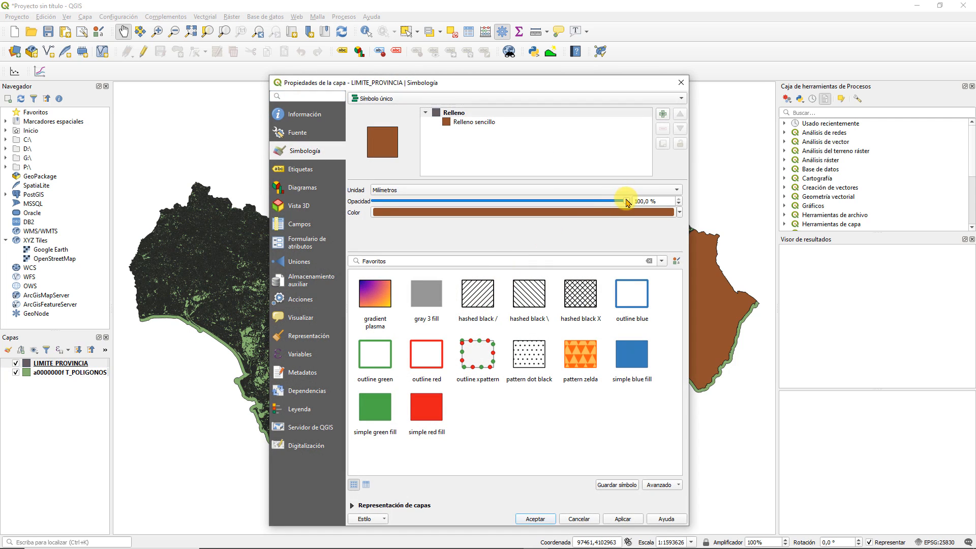
{"action": "left_click_drag", "start_coordinate": [627, 202], "coordinate": [475, 205]}
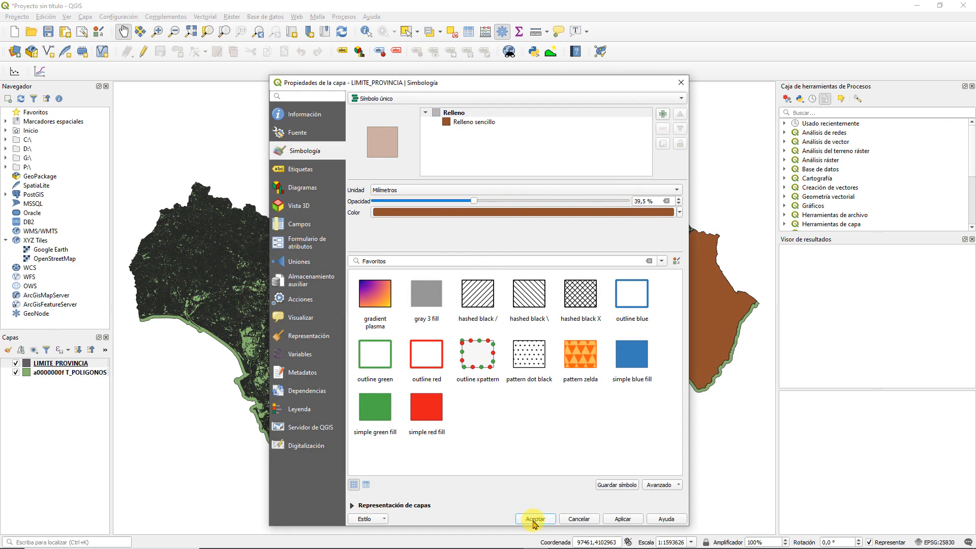
{"action": "left_click", "coordinate": [535, 519]}
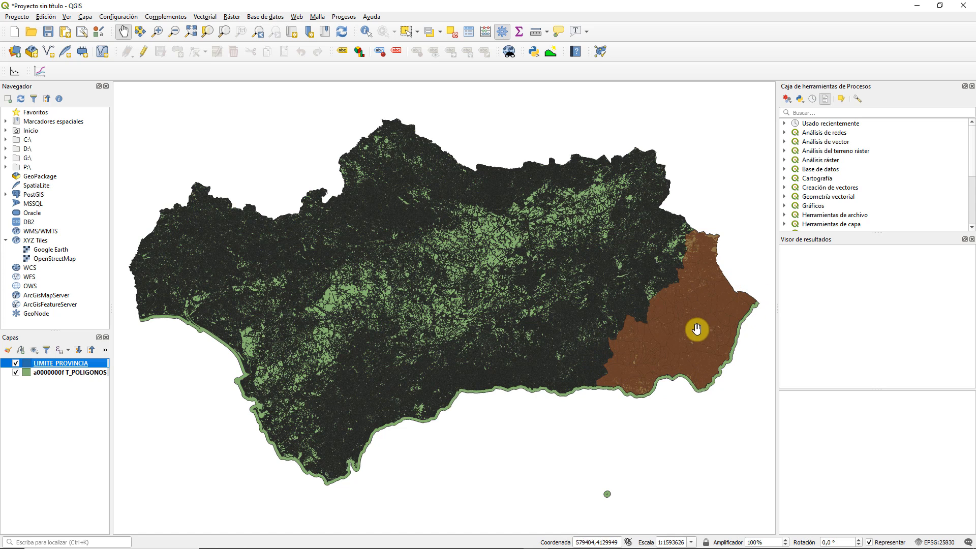
Hide the a0000000f T_POLIGONOS layer, examine the municipality divisions in LIMITE_PROVINCIA on the map, and show the polygons layer again
{"action": "left_click", "coordinate": [17, 373]}
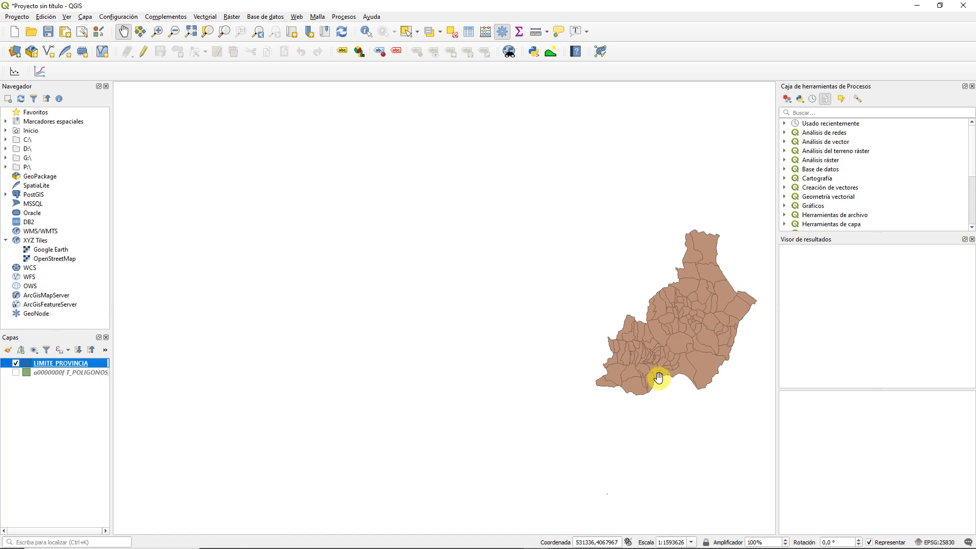
{"action": "scroll", "coordinate": [691, 372], "scroll_direction": "up", "scroll_amount": 1}
{"action": "left_click_drag", "start_coordinate": [695, 329], "coordinate": [614, 360]}
{"action": "scroll", "coordinate": [607, 350], "scroll_direction": "up", "scroll_amount": 1}
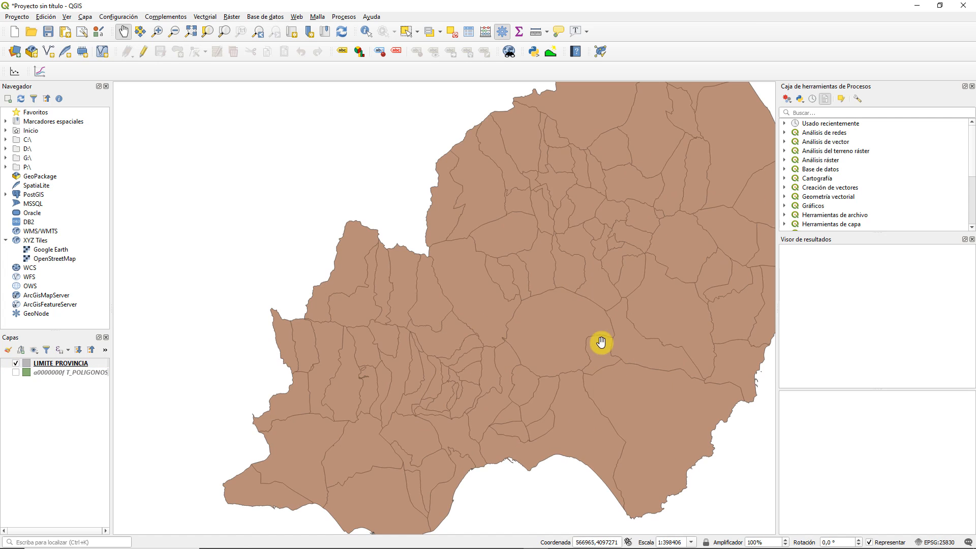
{"action": "scroll", "coordinate": [516, 439], "scroll_direction": "down", "scroll_amount": 1}
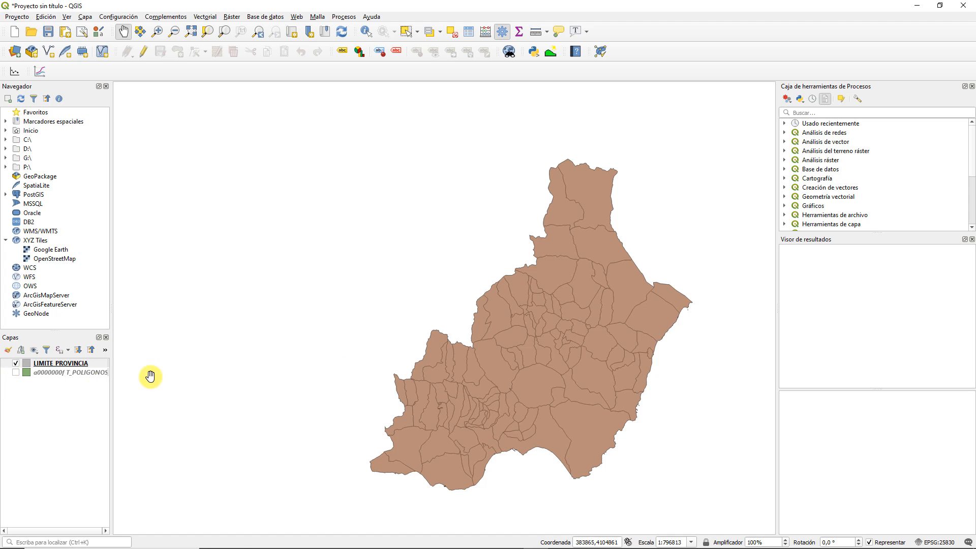
{"action": "left_click", "coordinate": [15, 372]}
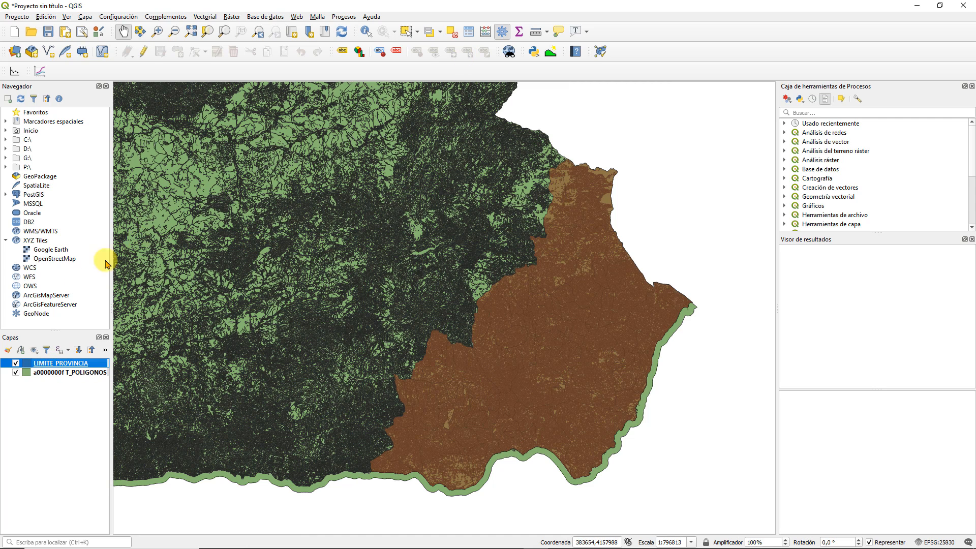
Select the ALMERIA record of type PROVINCIA in the LIMITE_PROVINCIA attribute table and minimize the table to view the map
{"action": "left_click", "coordinate": [468, 35]}
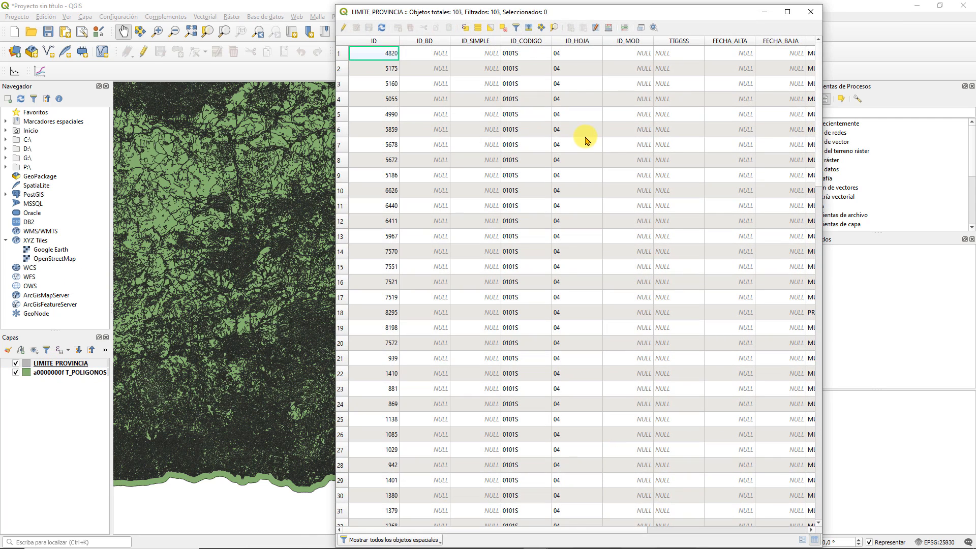
{"action": "left_click_drag", "start_coordinate": [511, 530], "coordinate": [634, 529]}
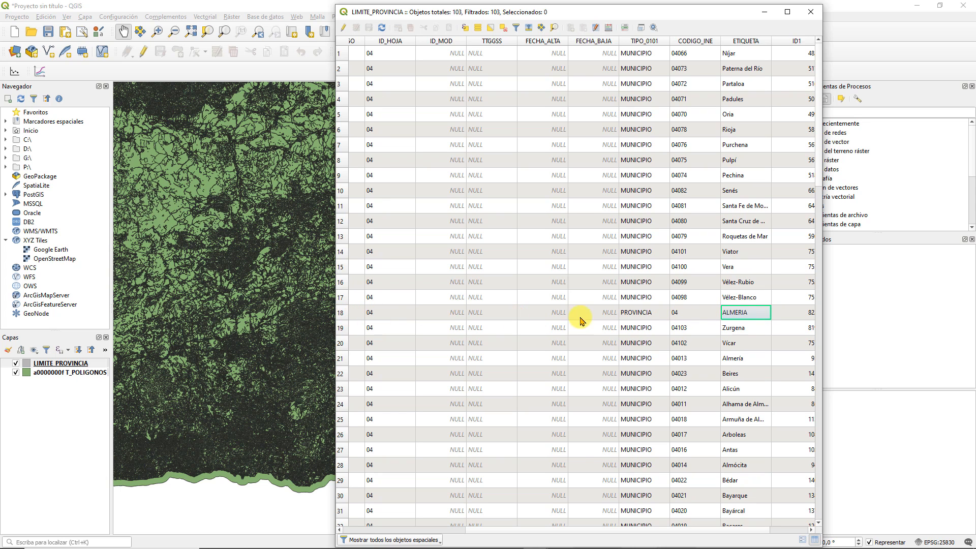
{"action": "left_click", "coordinate": [343, 315]}
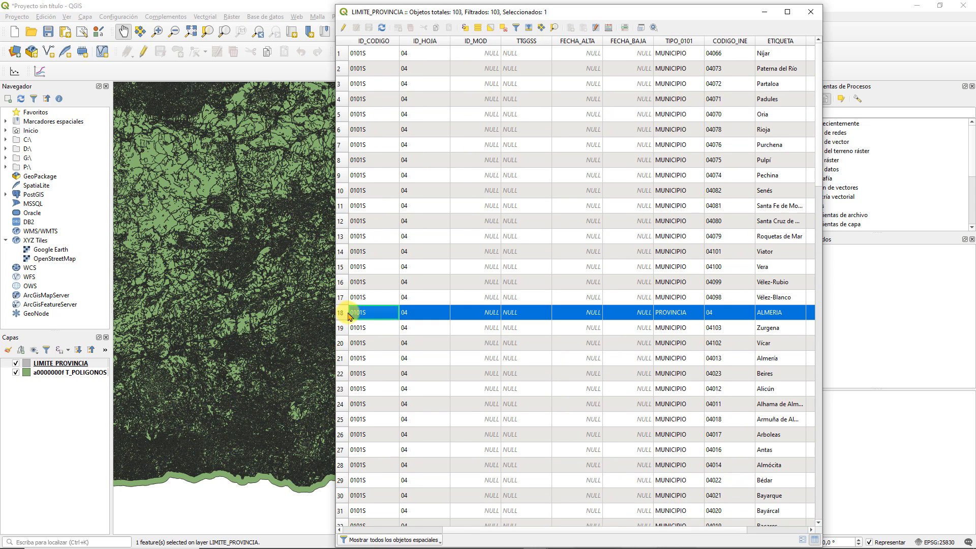
{"action": "left_click", "coordinate": [764, 11]}
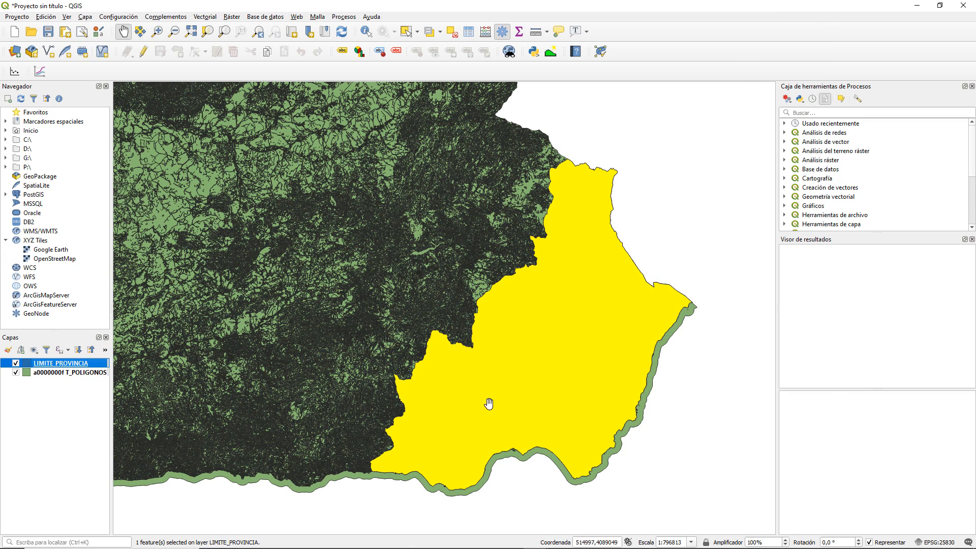
Select the Almería municipality record with CODIGO_INE 04013 in the LIMITE_PROVINCIA attribute table and minimize the table
{"action": "left_click", "coordinate": [467, 33]}
{"action": "left_click_drag", "start_coordinate": [640, 531], "coordinate": [769, 531]}
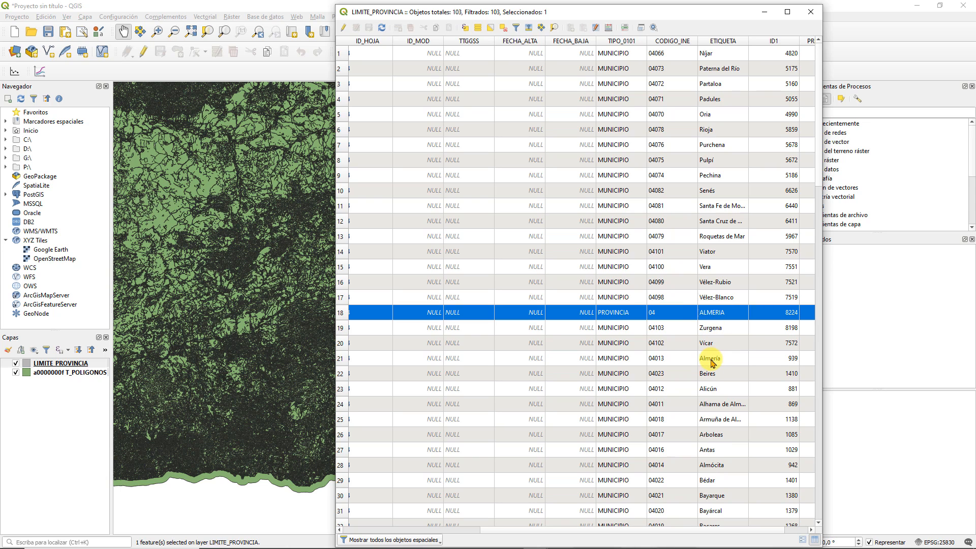
{"action": "left_click", "coordinate": [344, 359]}
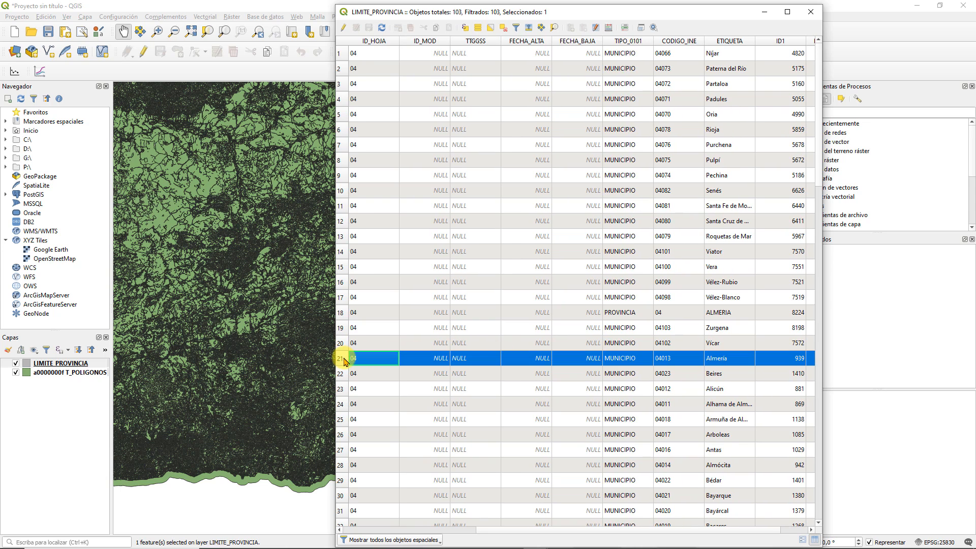
{"action": "left_click", "coordinate": [764, 11]}
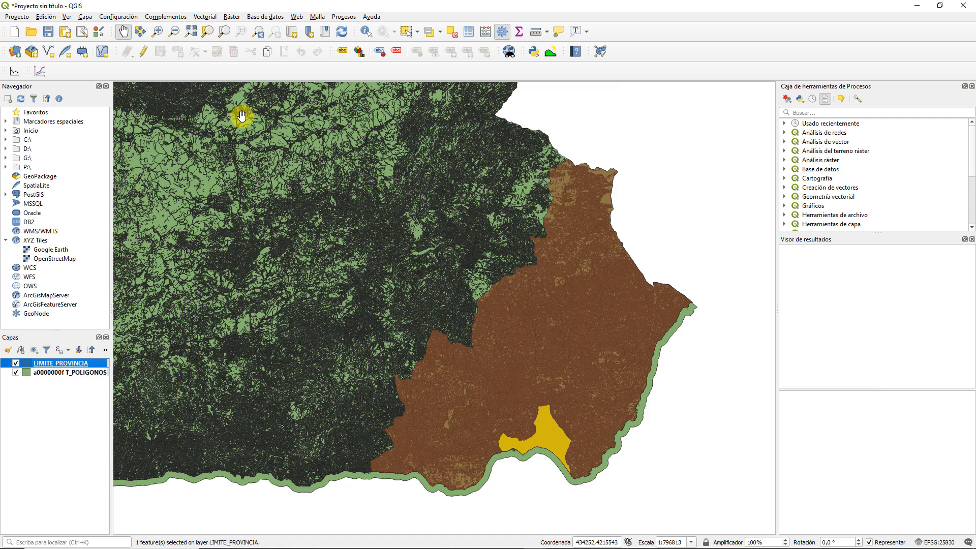
Set up an Intersección of a0000000f T_POLIGONOS with LIMITE_PROVINCIA as overlay, restricting the overlay to selected features only
{"action": "left_click", "coordinate": [205, 17]}
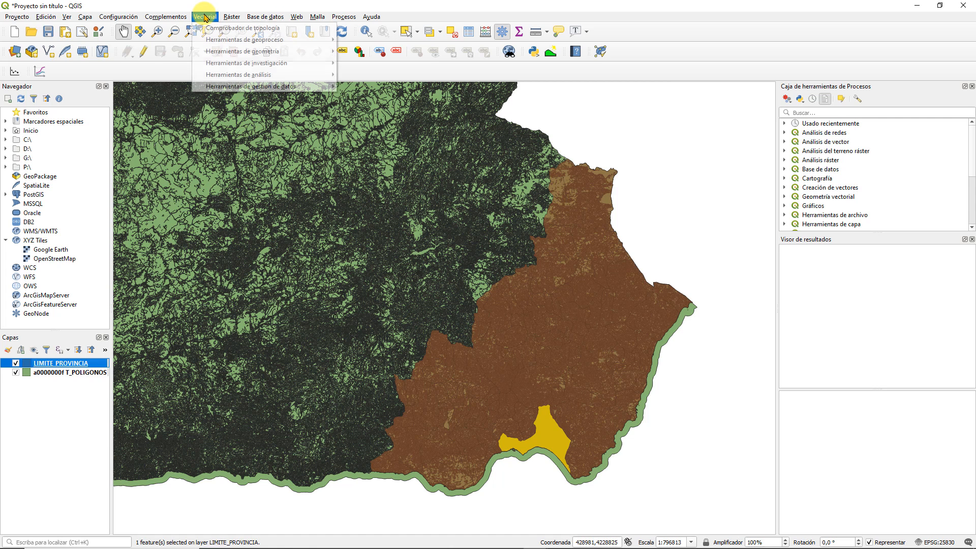
{"action": "mouse_move", "coordinate": [213, 41]}
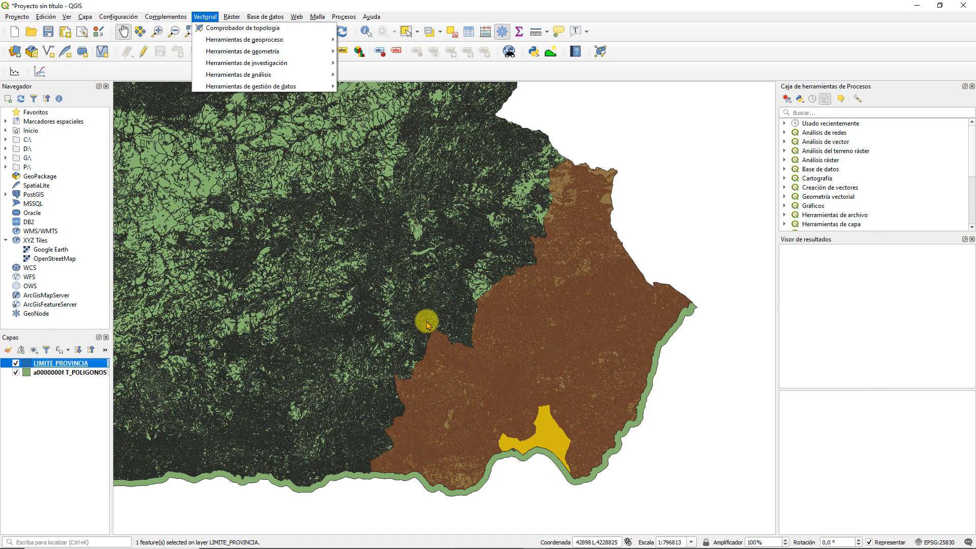
{"action": "mouse_move", "coordinate": [261, 38]}
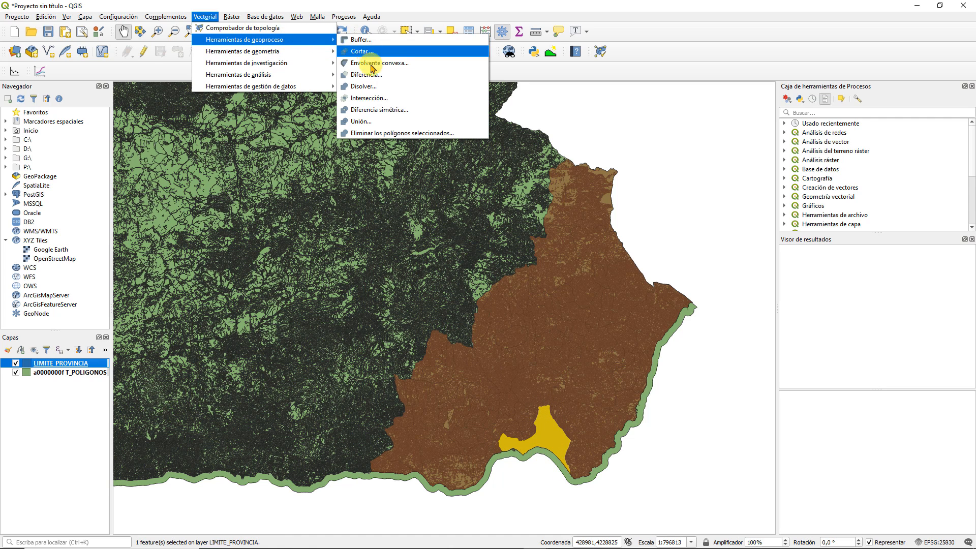
{"action": "left_click", "coordinate": [365, 97]}
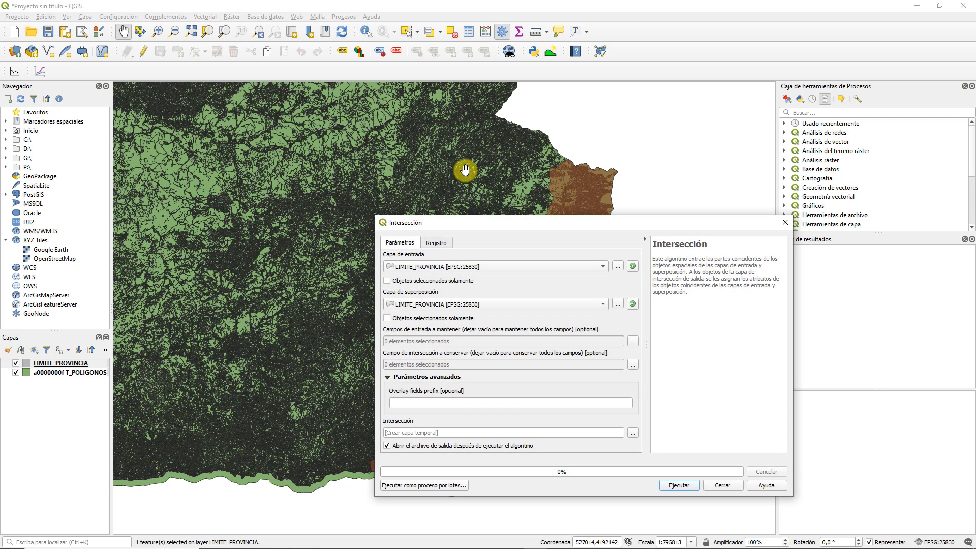
{"action": "left_click", "coordinate": [431, 268]}
{"action": "left_click", "coordinate": [436, 256]}
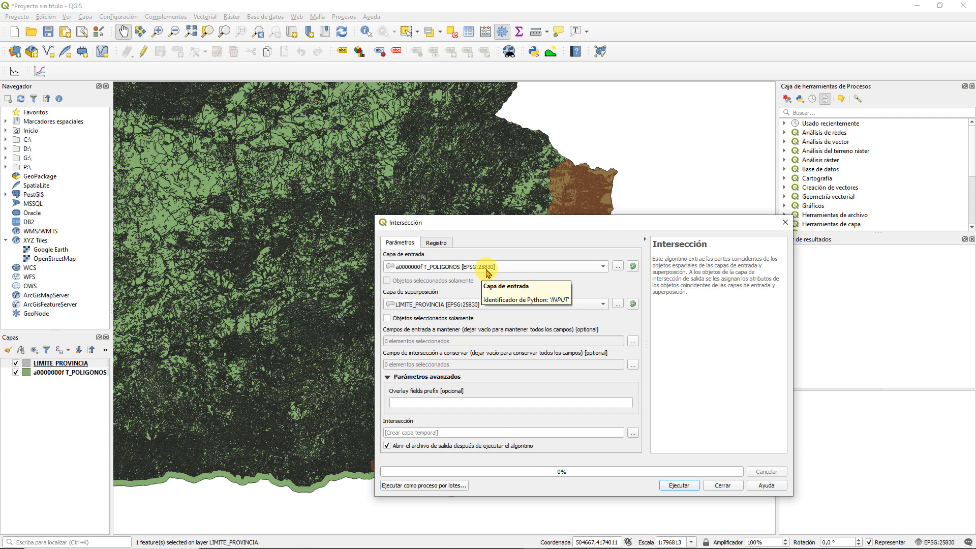
{"action": "left_click", "coordinate": [387, 320]}
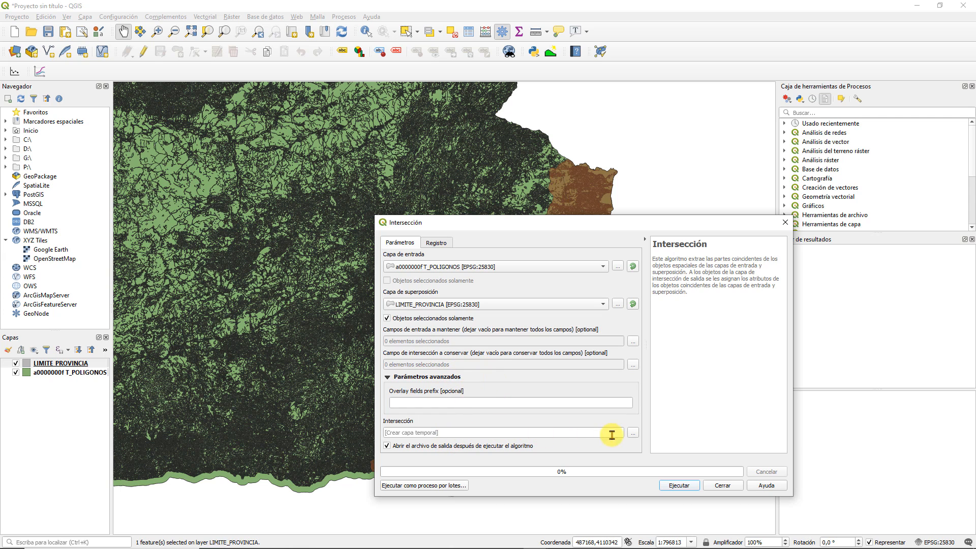
Try to run the intersection with output to SIOSE_ALMERIA.shp in the P10_GEOPROCESAMIENTO_DATOSVECTORIALES folder, and close the dialog
{"action": "left_click", "coordinate": [633, 433]}
{"action": "left_click", "coordinate": [671, 453]}
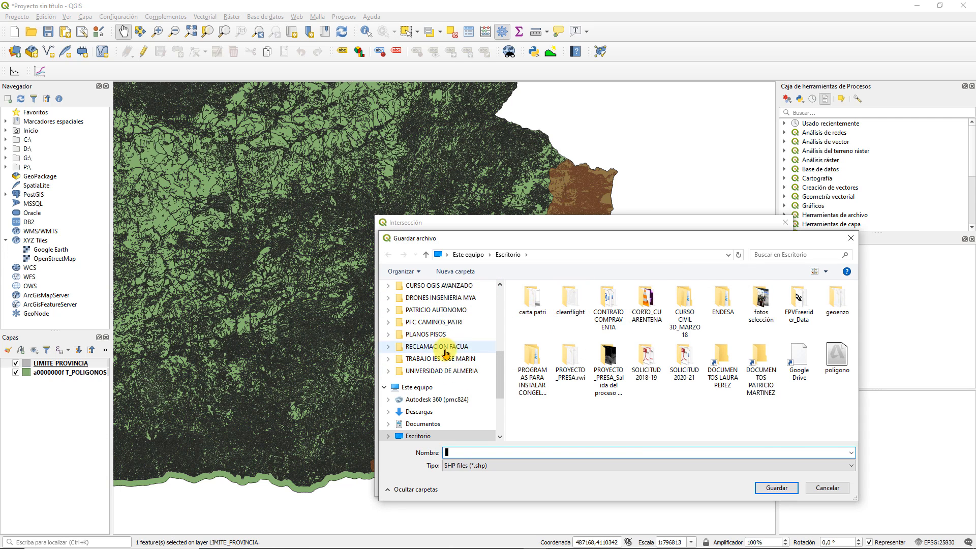
{"action": "scroll", "coordinate": [445, 353], "scroll_direction": "up", "scroll_amount": 3}
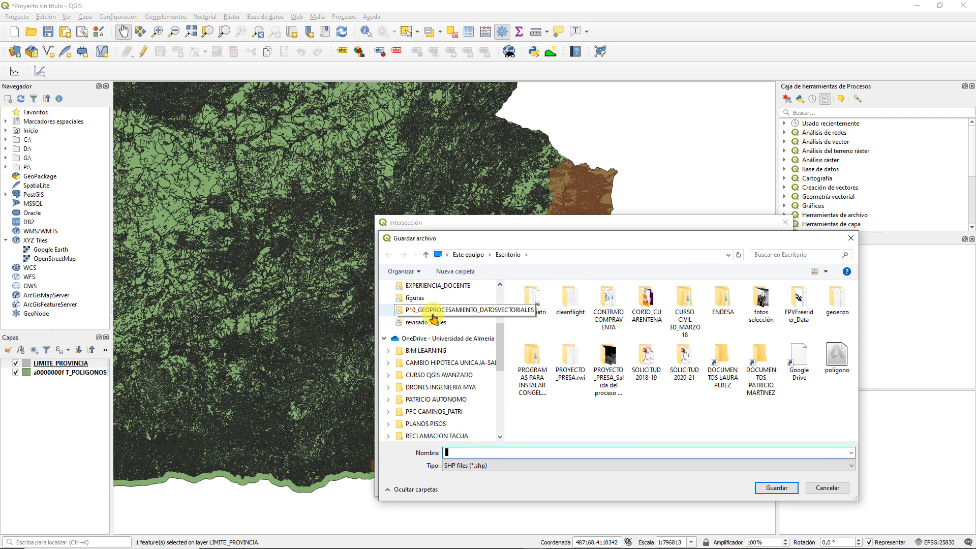
{"action": "left_click", "coordinate": [432, 314]}
{"action": "left_click", "coordinate": [464, 453]}
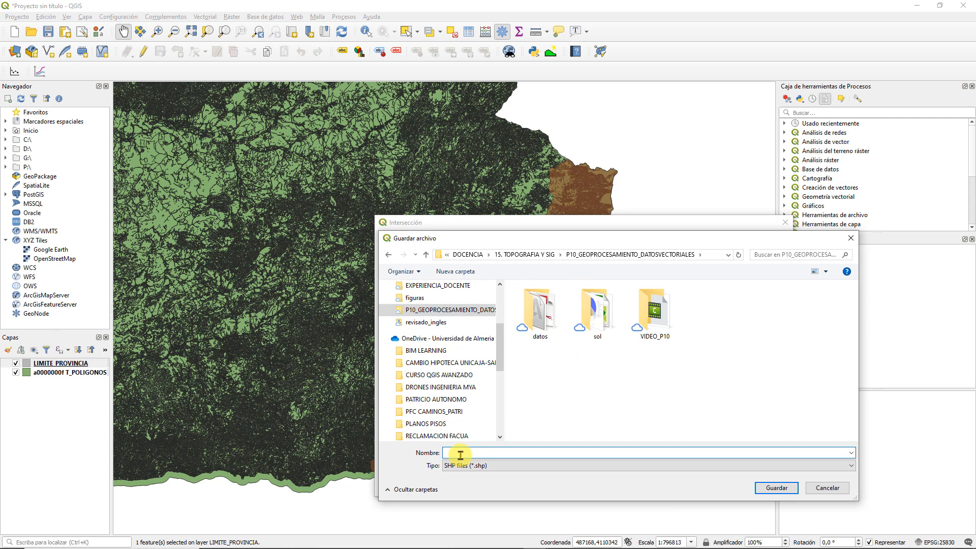
{"action": "type", "text": "SIG"}
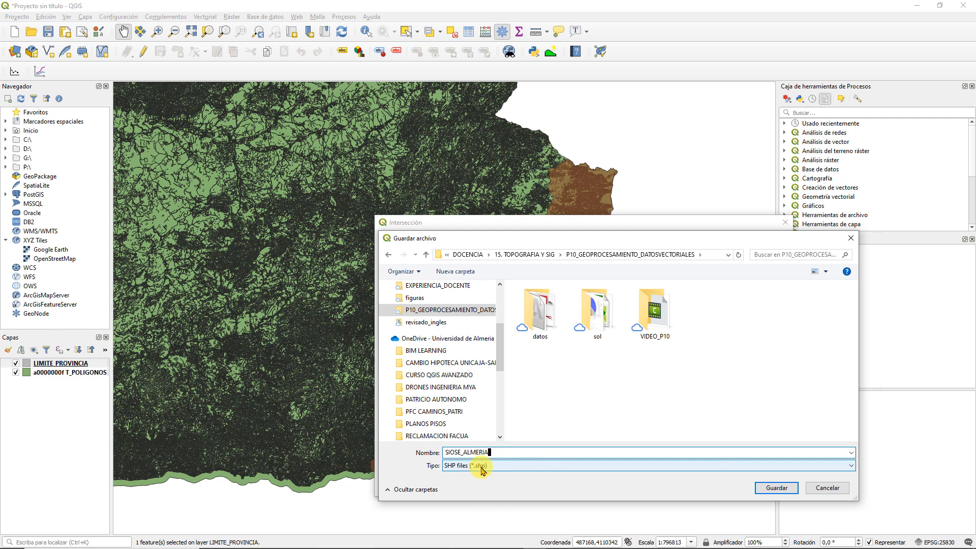
{"action": "left_click", "coordinate": [774, 488]}
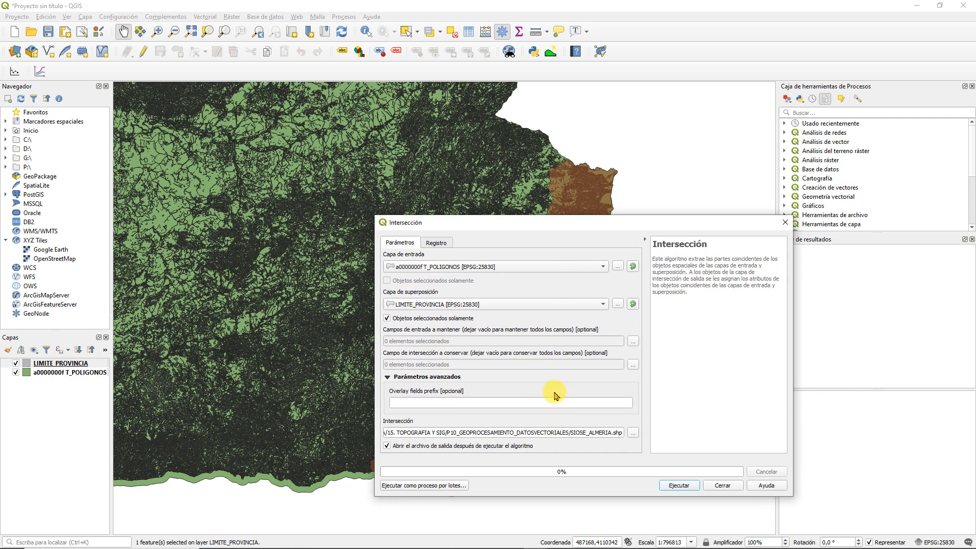
{"action": "left_click", "coordinate": [678, 485]}
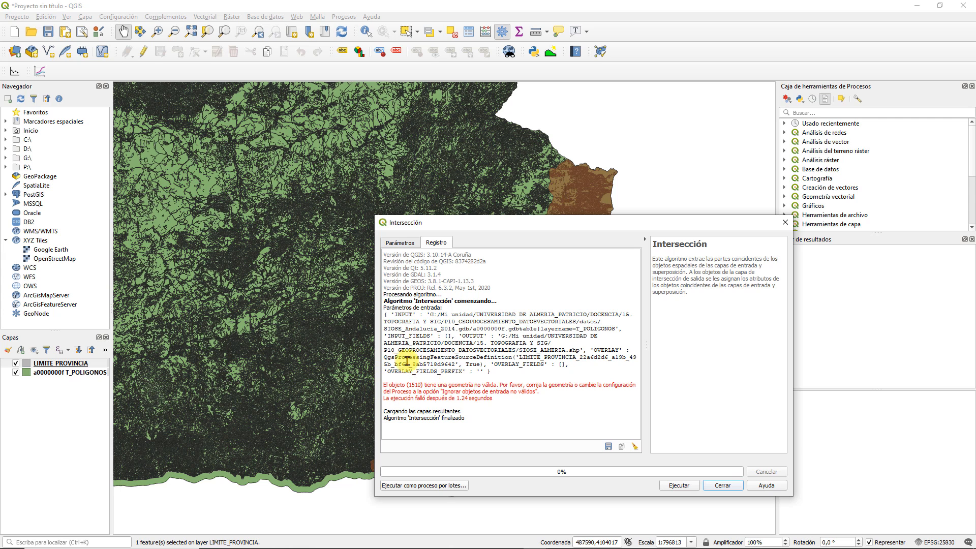
{"action": "left_click", "coordinate": [720, 487]}
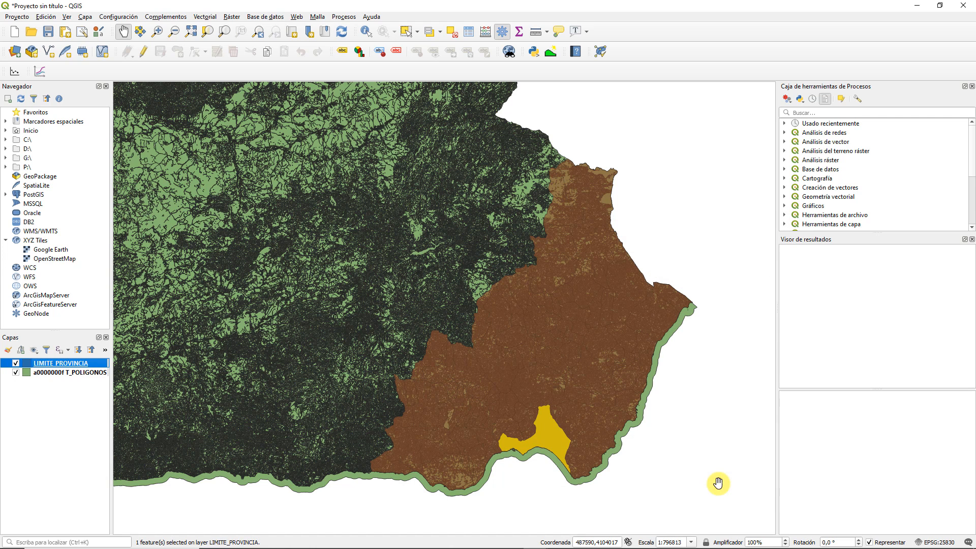
Find the Corregir geometrías tool by searching for CORREGIR and set its input layer to a0000000f T_POLIGONOS
{"action": "left_click", "coordinate": [817, 113]}
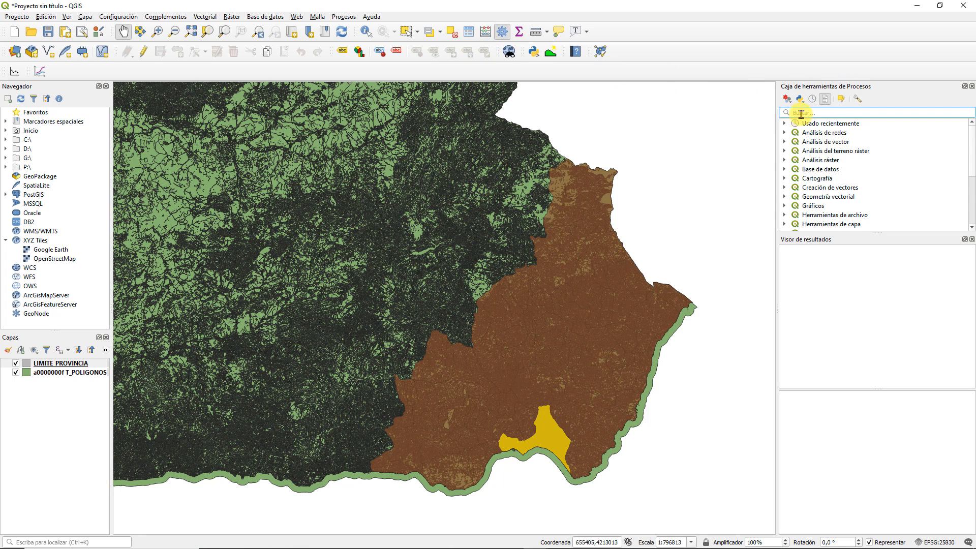
{"action": "type", "text": "ge"}
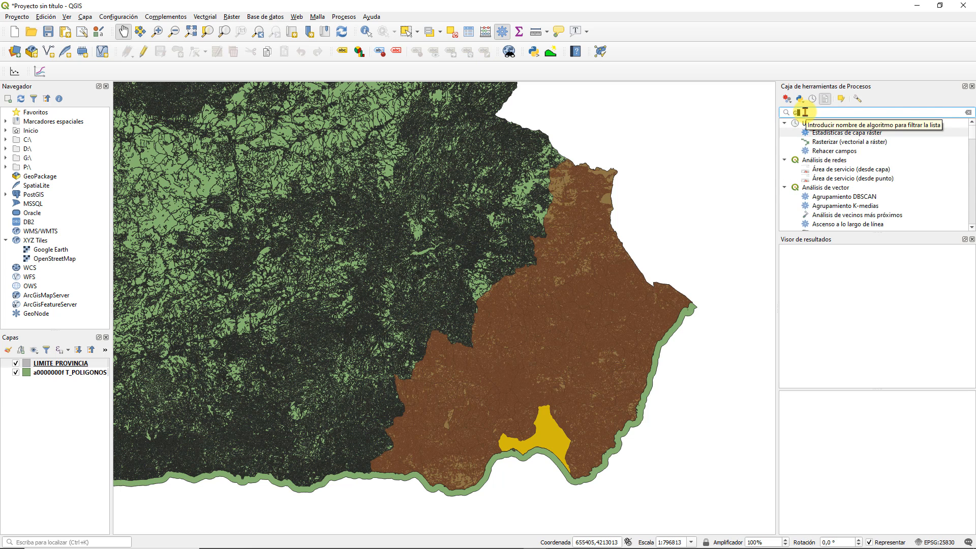
{"action": "key", "text": "BackSpace"}
{"action": "key", "text": "BackSpace"}
{"action": "type", "text": "CORREGIR"}
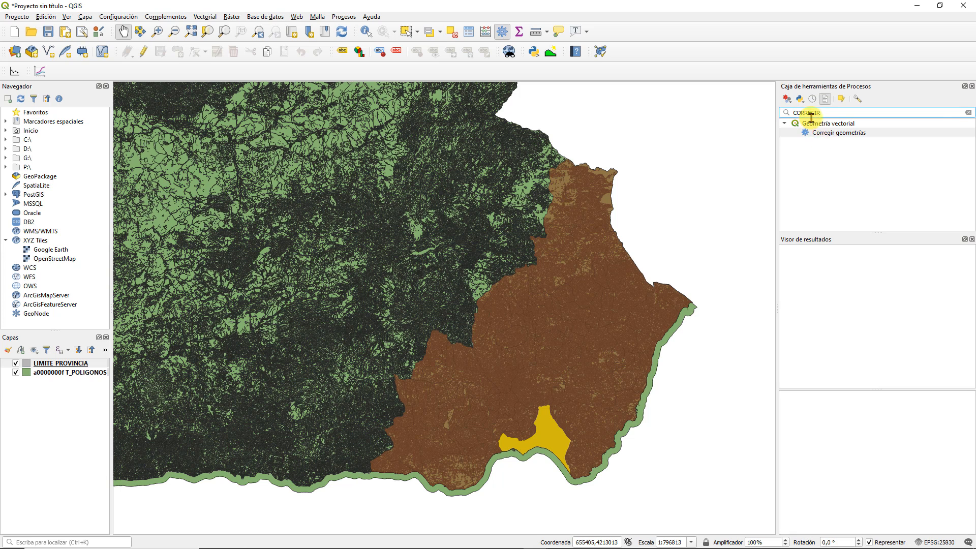
{"action": "double_click", "coordinate": [834, 133]}
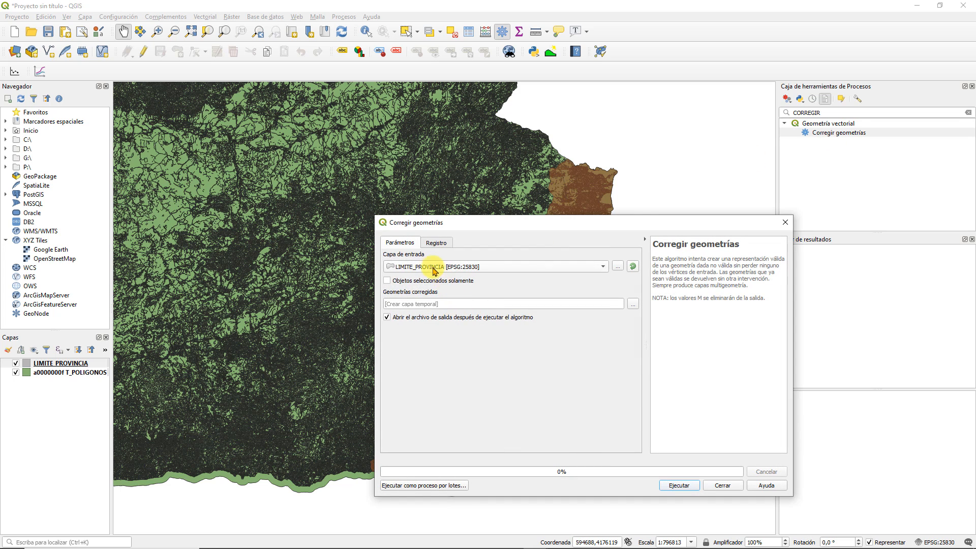
{"action": "left_click", "coordinate": [434, 269]}
{"action": "left_click", "coordinate": [431, 255]}
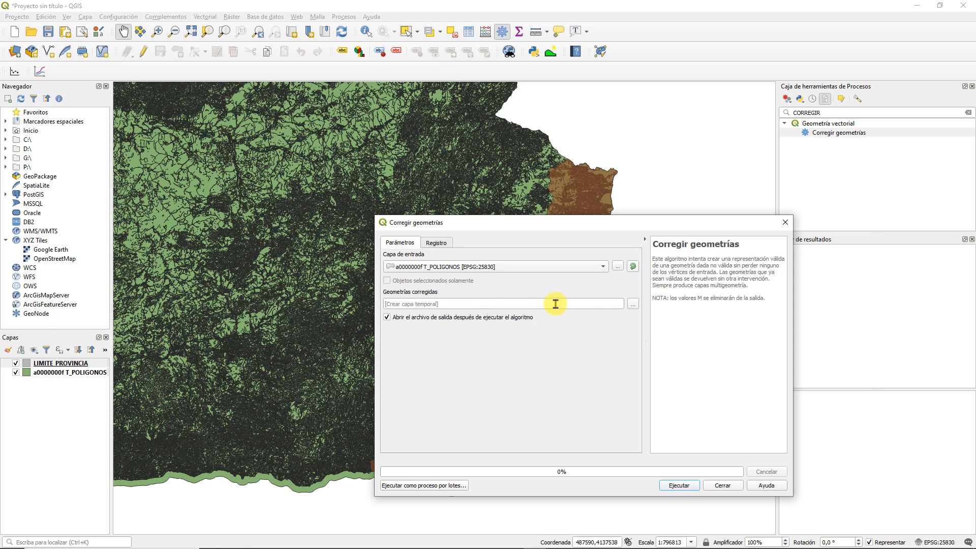
Run the geometry correction with output to SIOSE_CORREGIDO.shp in the P10_GEOPROCESAMIENTO_DATOSVECTORIALES folder, and close the dialog
{"action": "left_click", "coordinate": [632, 304]}
{"action": "left_click", "coordinate": [663, 325]}
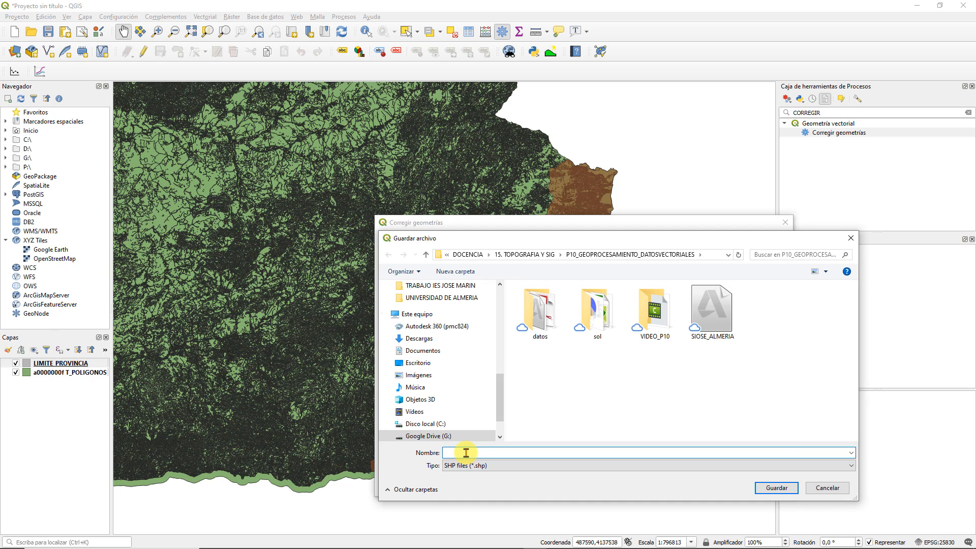
{"action": "type", "text": "SIOSE_"}
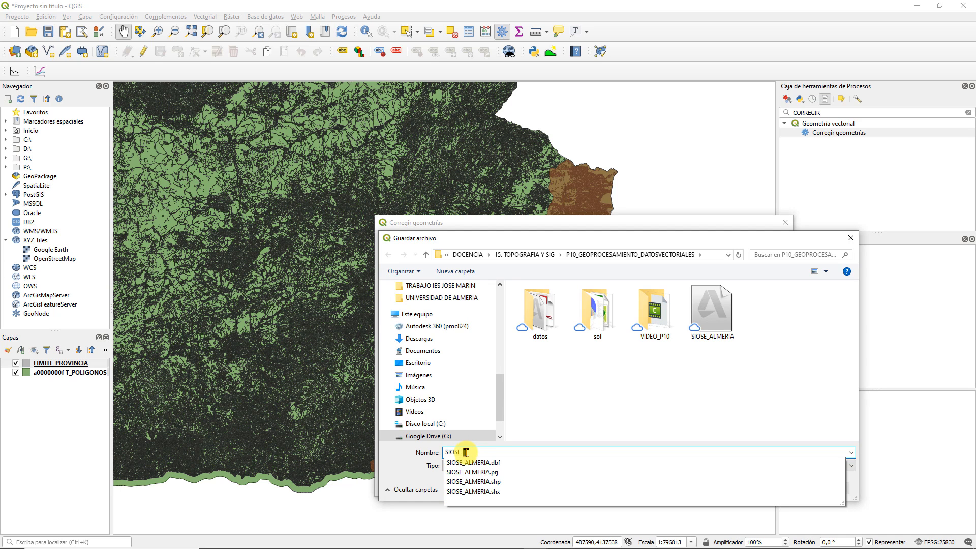
{"action": "type", "text": "COR"}
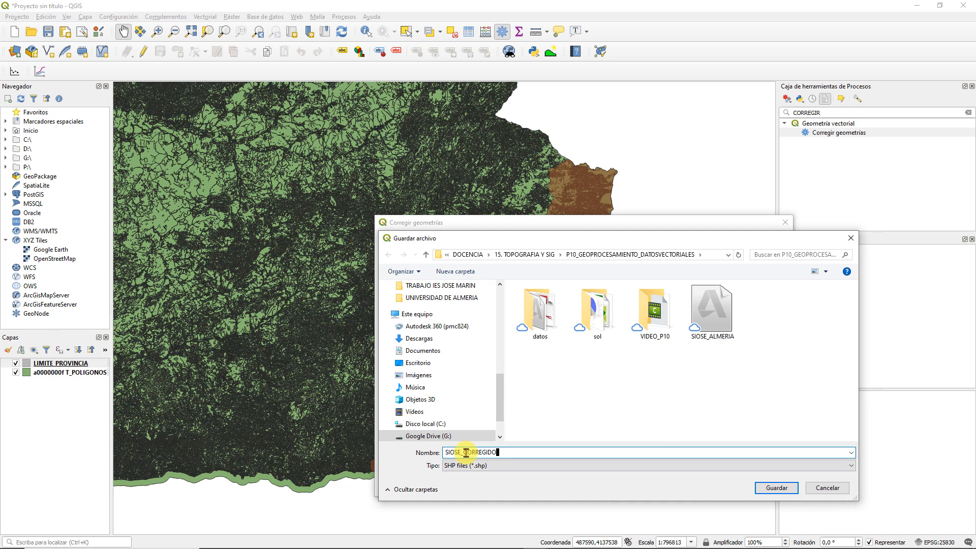
{"action": "type", "text": "REGIDO"}
{"action": "left_click", "coordinate": [777, 488]}
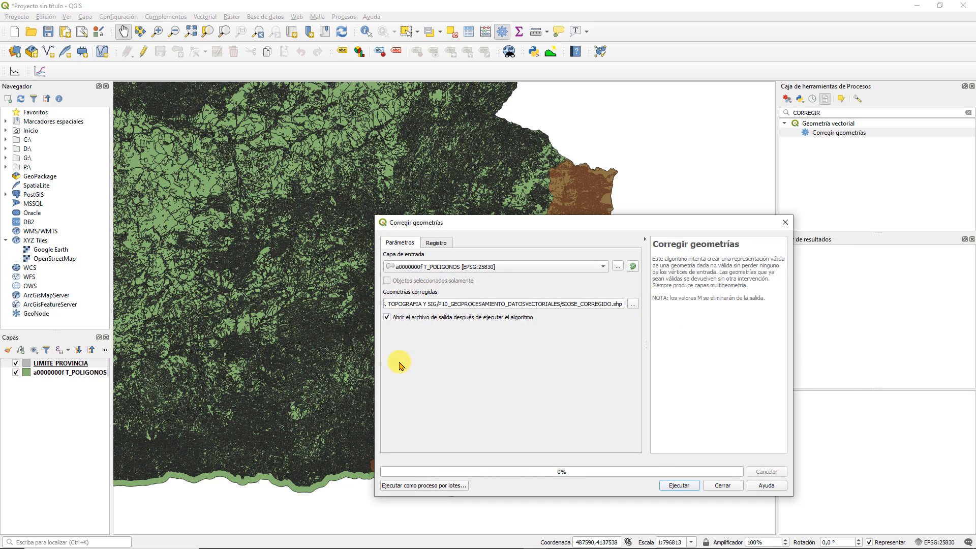
{"action": "left_click", "coordinate": [674, 486]}
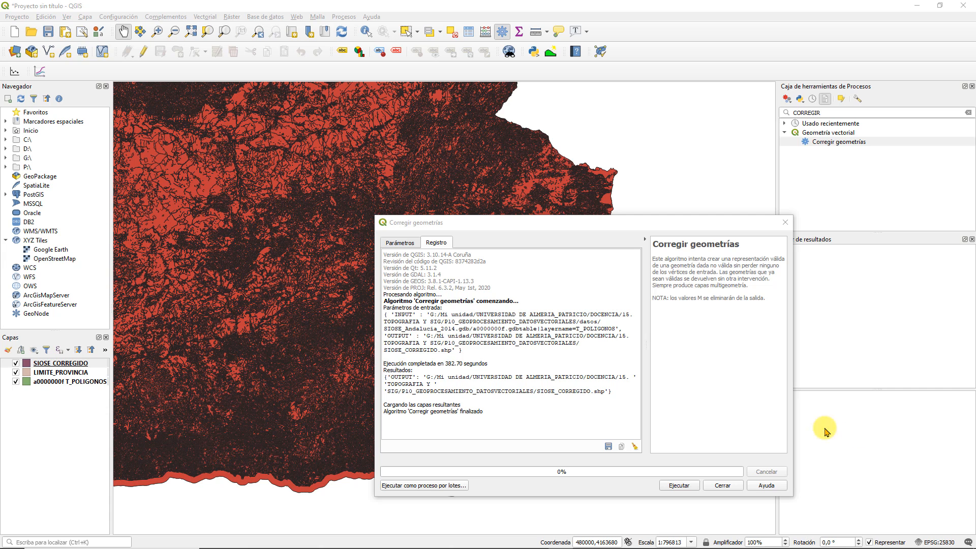
{"action": "left_click", "coordinate": [720, 485]}
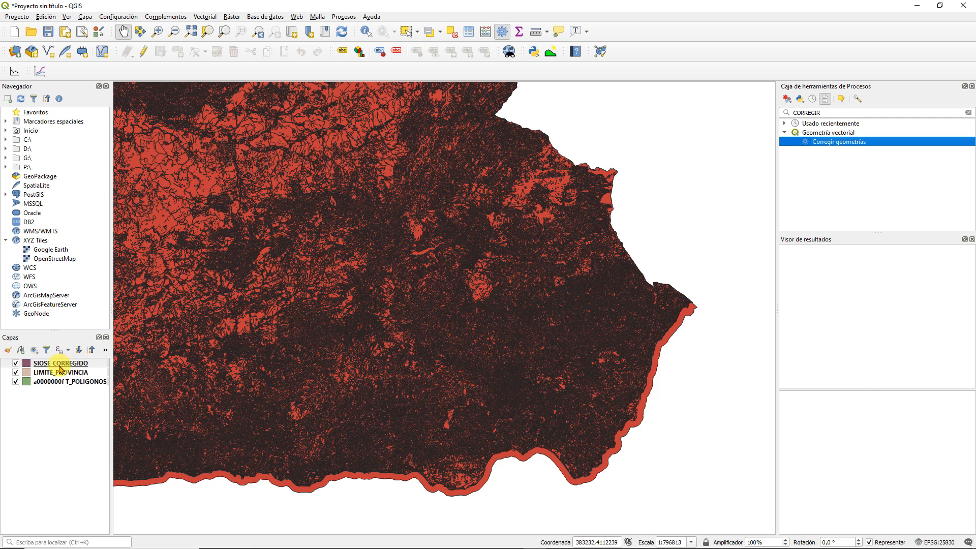
Hide a0000000f T_POLIGONOS and set up an Intersección of SIOSE_CORREGIDO with LIMITE_PROVINCIA as overlay, using only its selected features
{"action": "left_click", "coordinate": [16, 382]}
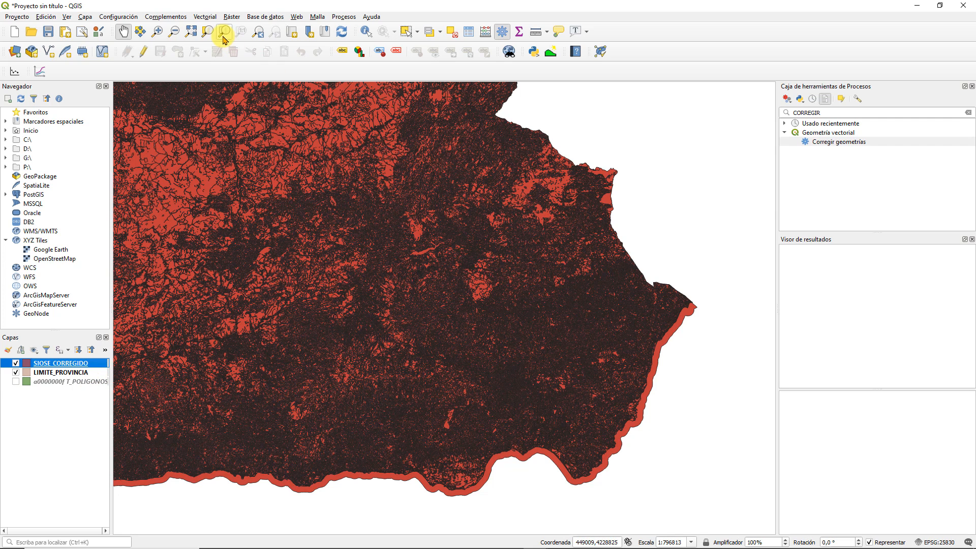
{"action": "left_click", "coordinate": [203, 17]}
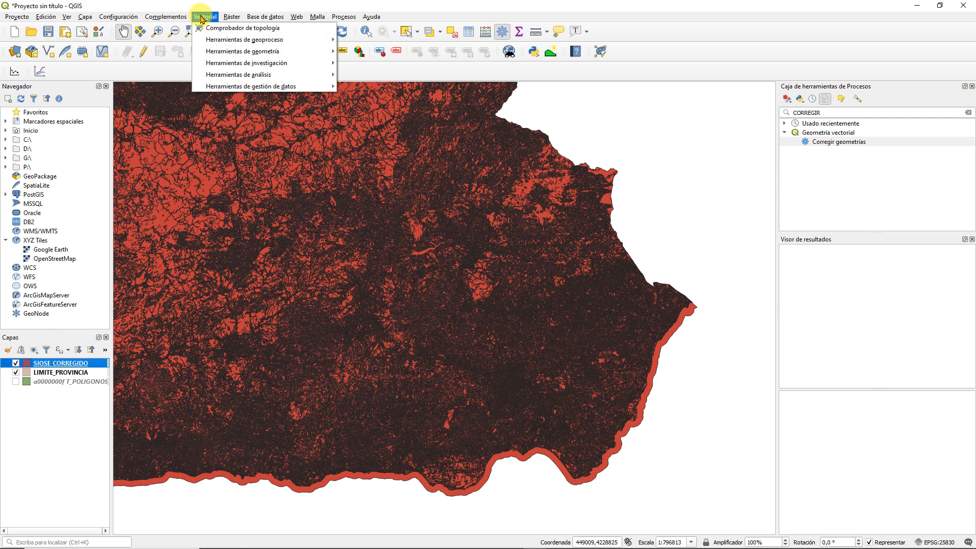
{"action": "mouse_move", "coordinate": [211, 39]}
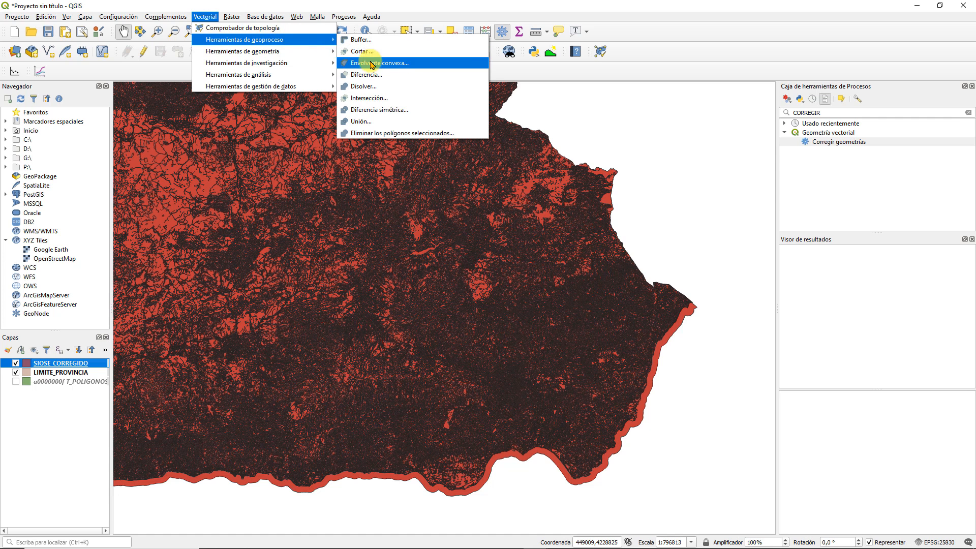
{"action": "left_click", "coordinate": [369, 98]}
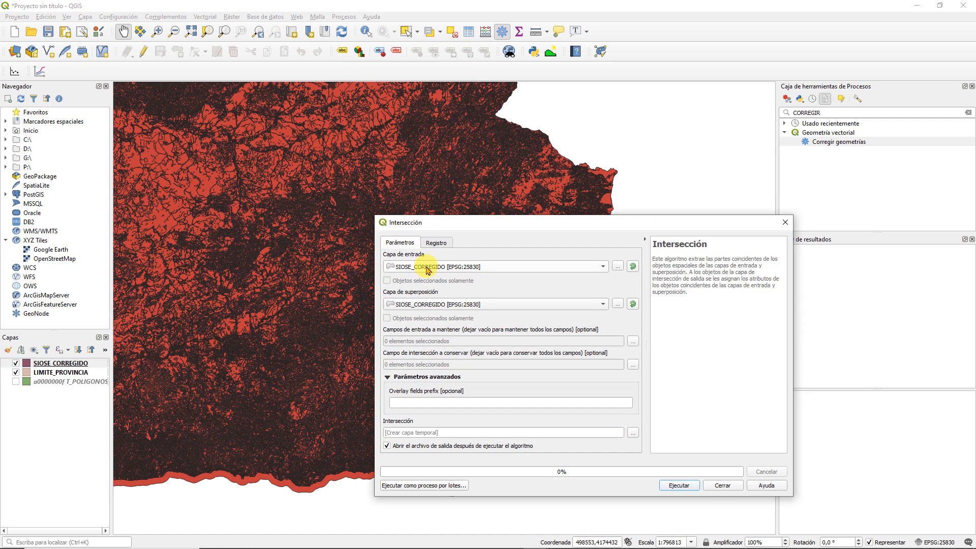
{"action": "left_click", "coordinate": [403, 305]}
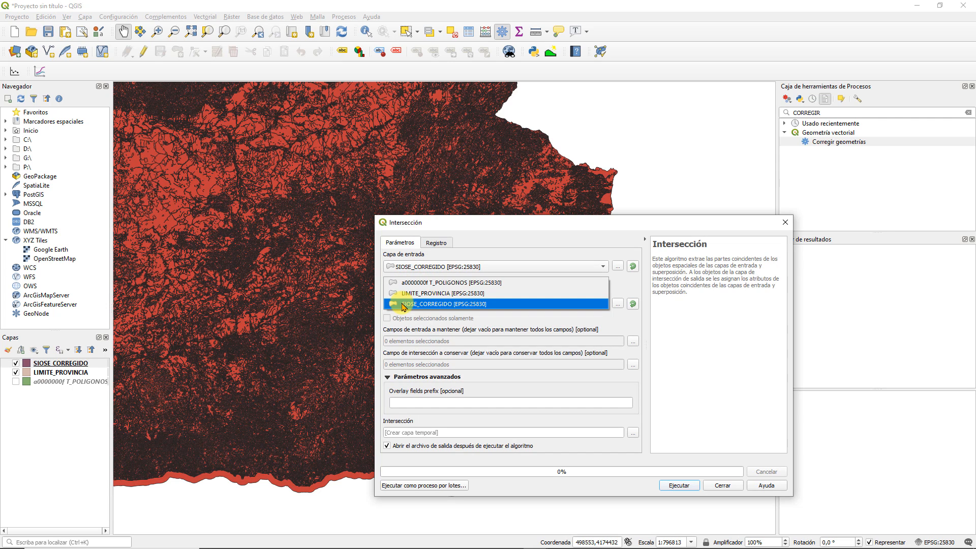
{"action": "left_click", "coordinate": [406, 293]}
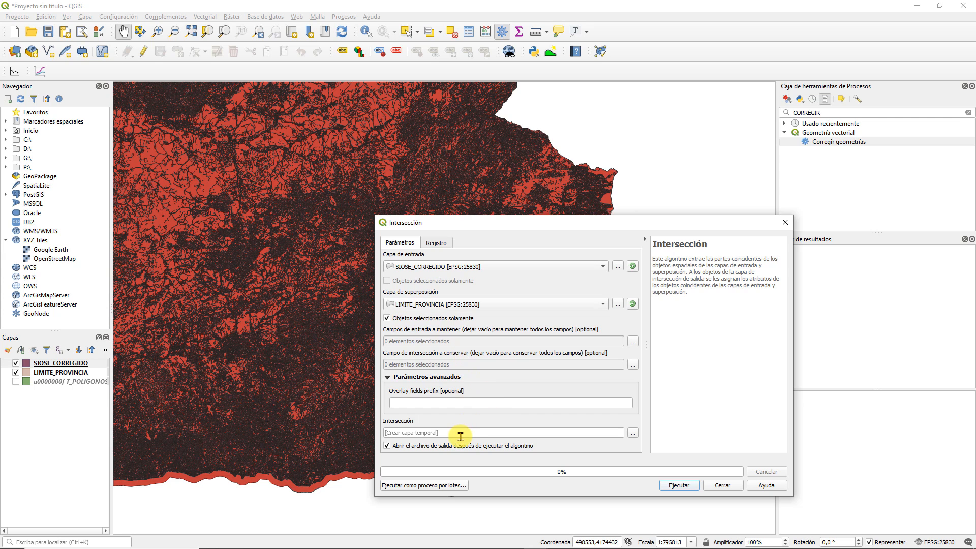
Run the intersection with output to SIOSE_ALMERIA.shp in the P10_GEOPROCESAMIENTO_DATOSVECTORIALES folder, replacing the existing file, and close the dialog
{"action": "left_click", "coordinate": [631, 436]}
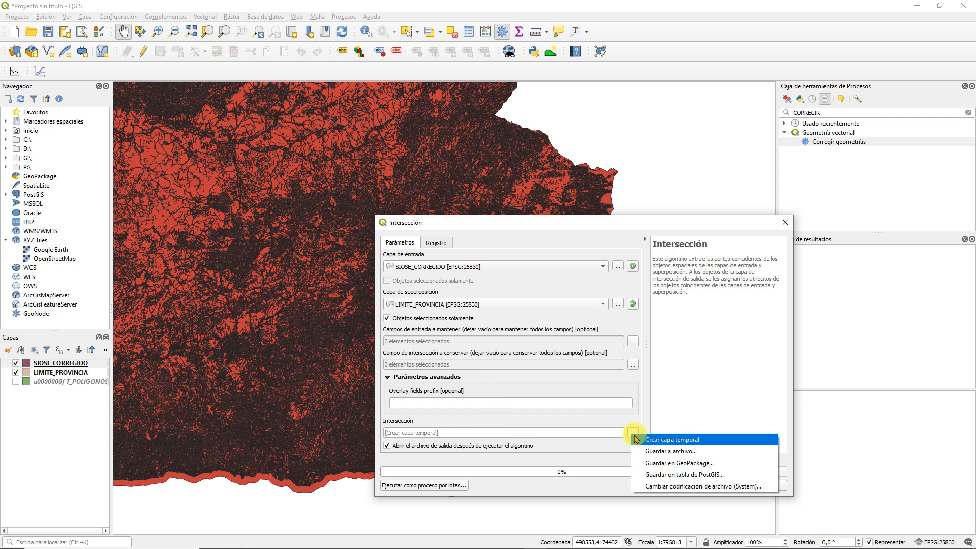
{"action": "left_click", "coordinate": [659, 452]}
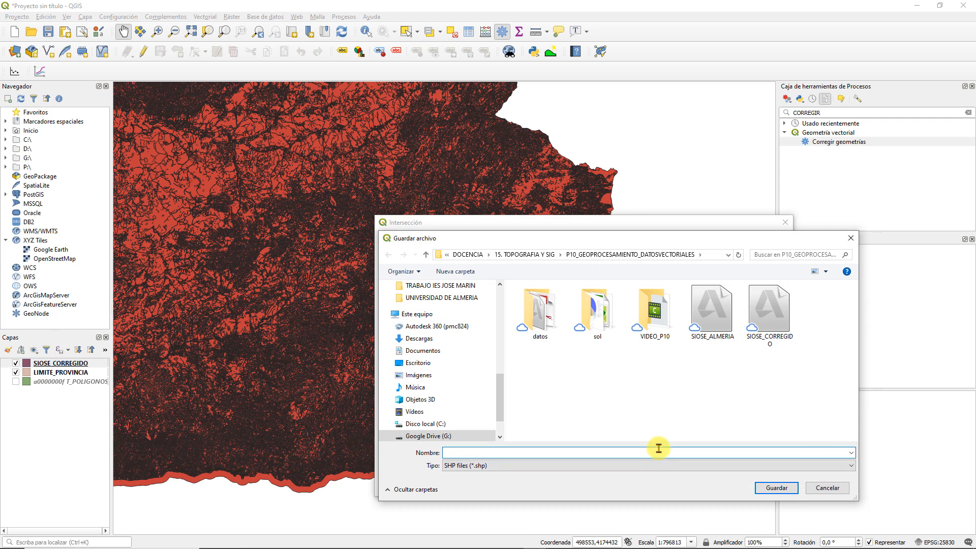
{"action": "left_click", "coordinate": [713, 313]}
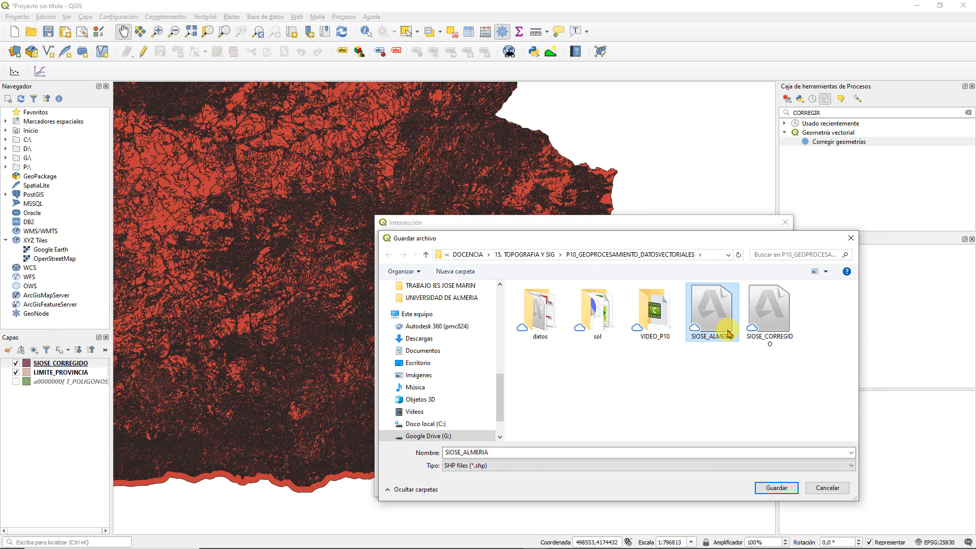
{"action": "left_click", "coordinate": [776, 487]}
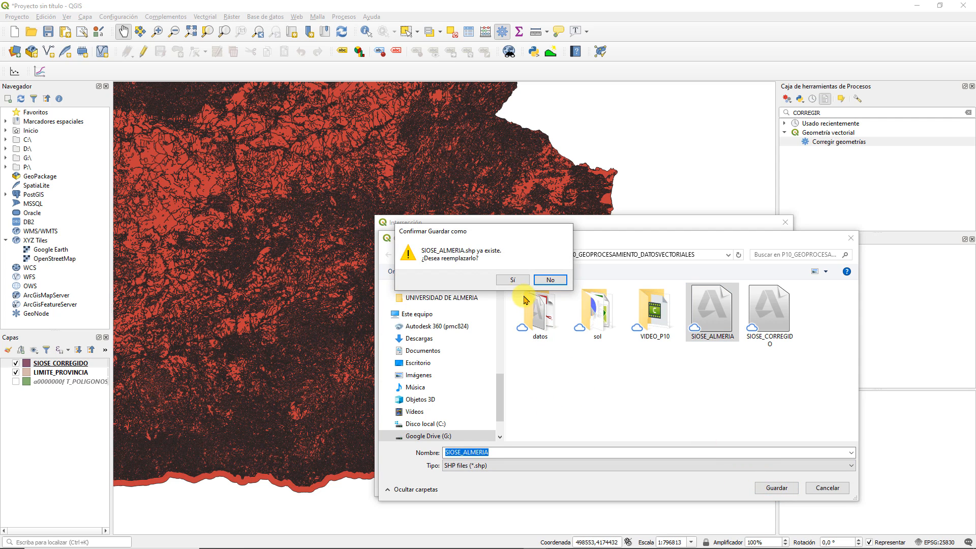
{"action": "left_click", "coordinate": [513, 280]}
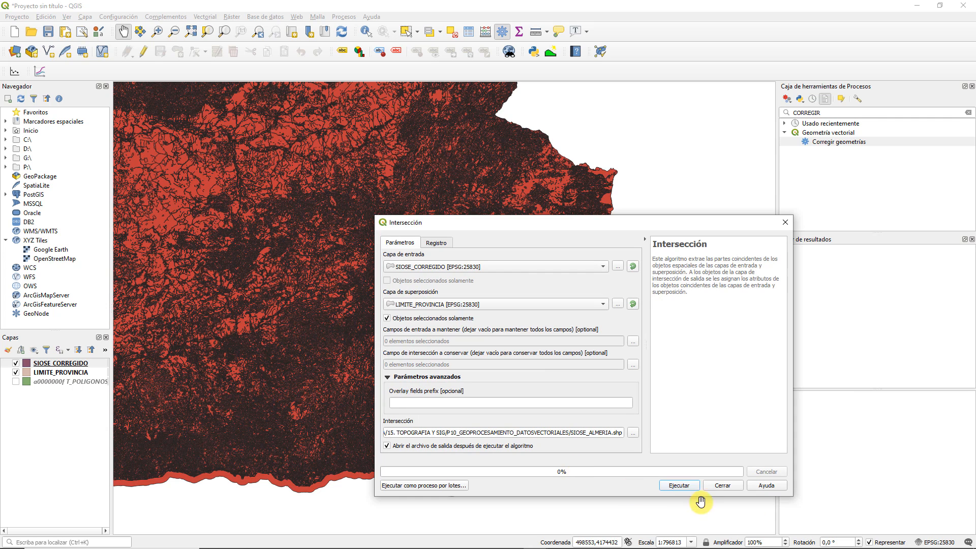
{"action": "left_click", "coordinate": [680, 486]}
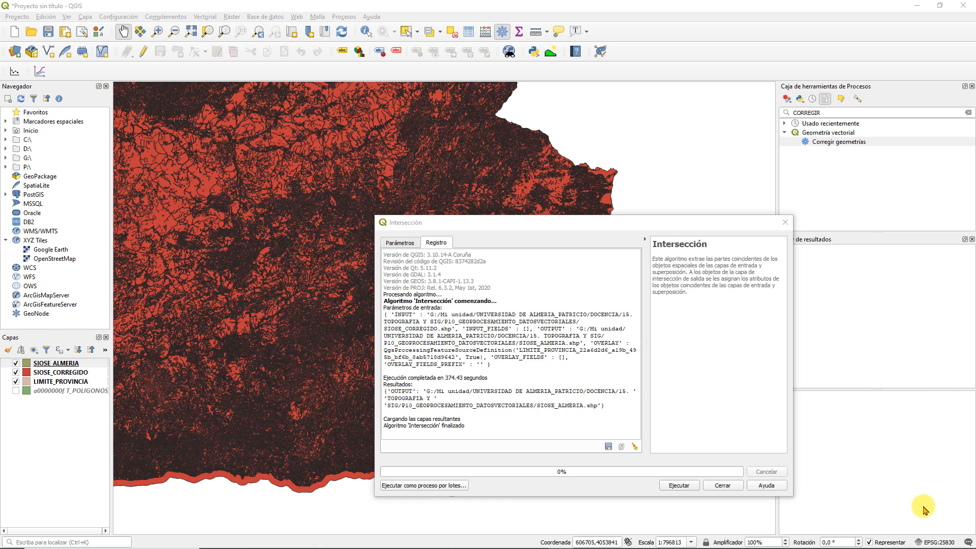
{"action": "left_click", "coordinate": [721, 486]}
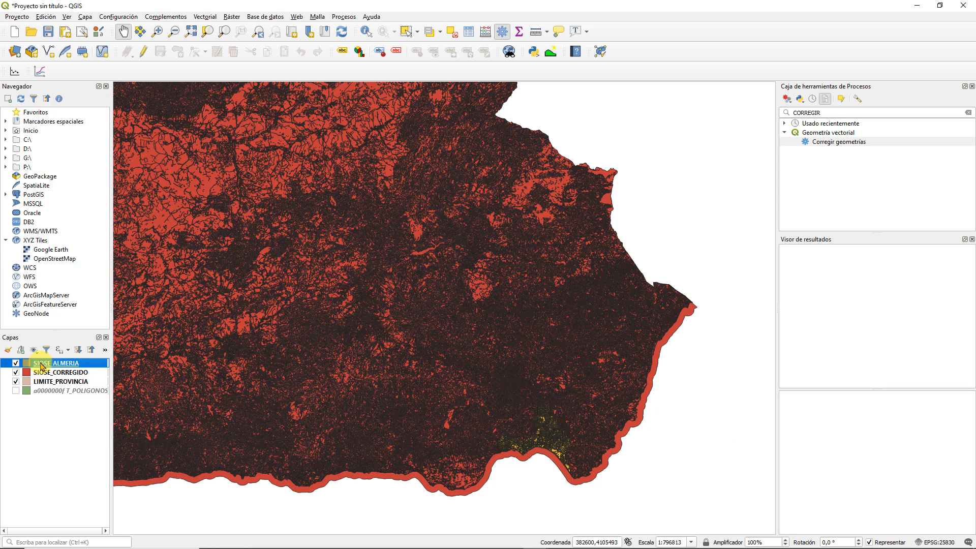
Hide the SIOSE_CORREGIDO and LIMITE_PROVINCIA layers and inspect the clipped SIOSE_ALMERIA polygons on the map
{"action": "left_click", "coordinate": [16, 372]}
{"action": "left_click", "coordinate": [15, 381]}
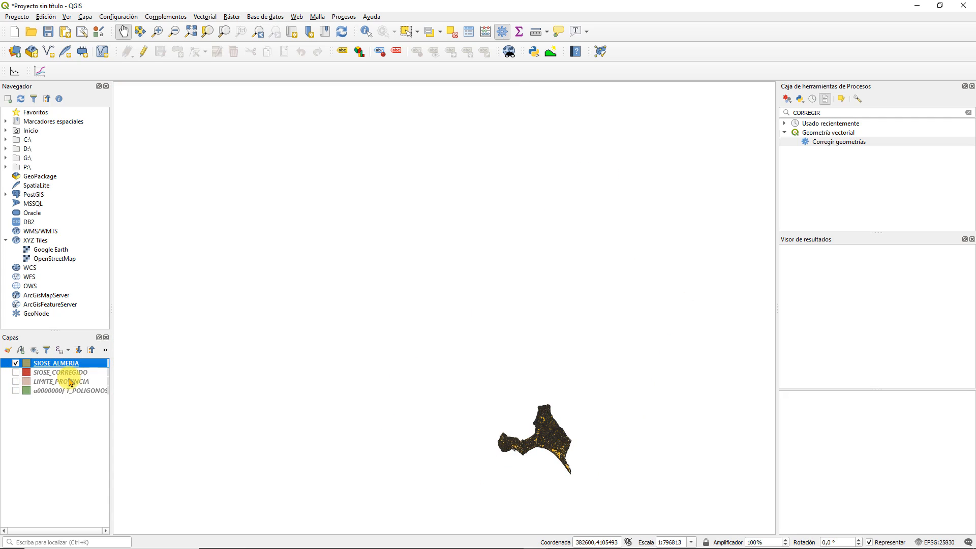
{"action": "scroll", "coordinate": [571, 452], "scroll_direction": "up", "scroll_amount": 3}
{"action": "left_click_drag", "start_coordinate": [446, 389], "coordinate": [593, 342]}
{"action": "scroll", "coordinate": [593, 342], "scroll_direction": "down", "scroll_amount": 1}
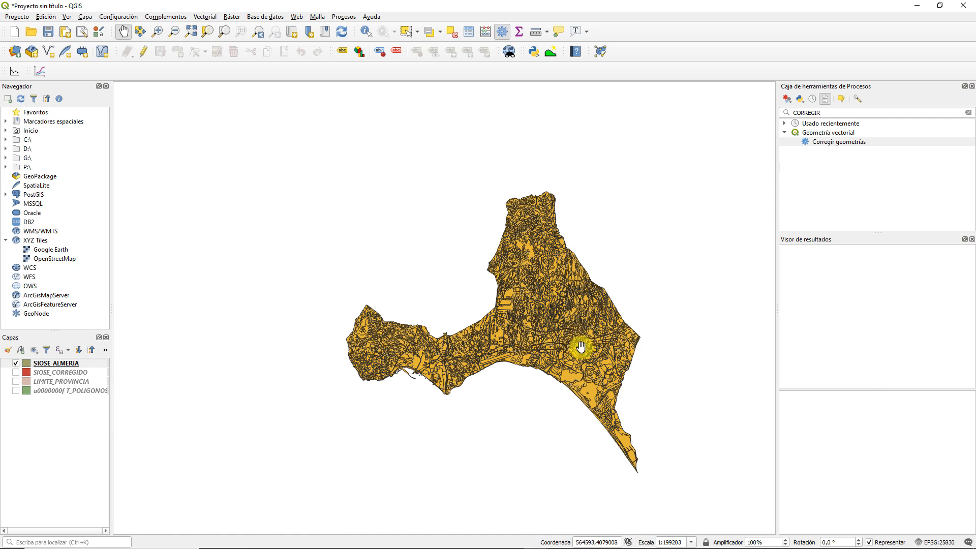
{"action": "scroll", "coordinate": [510, 322], "scroll_direction": "up", "scroll_amount": 1}
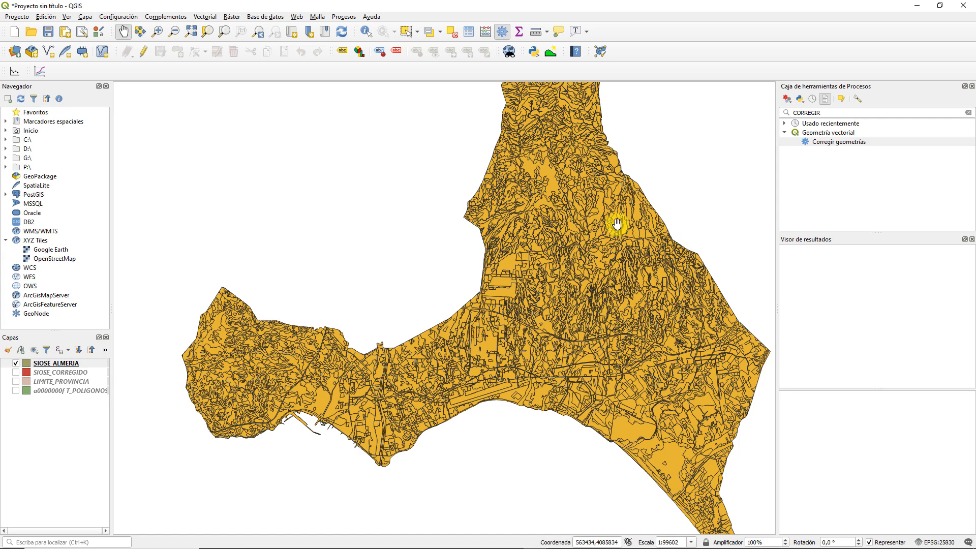
{"action": "scroll", "coordinate": [639, 439], "scroll_direction": "up", "scroll_amount": 2}
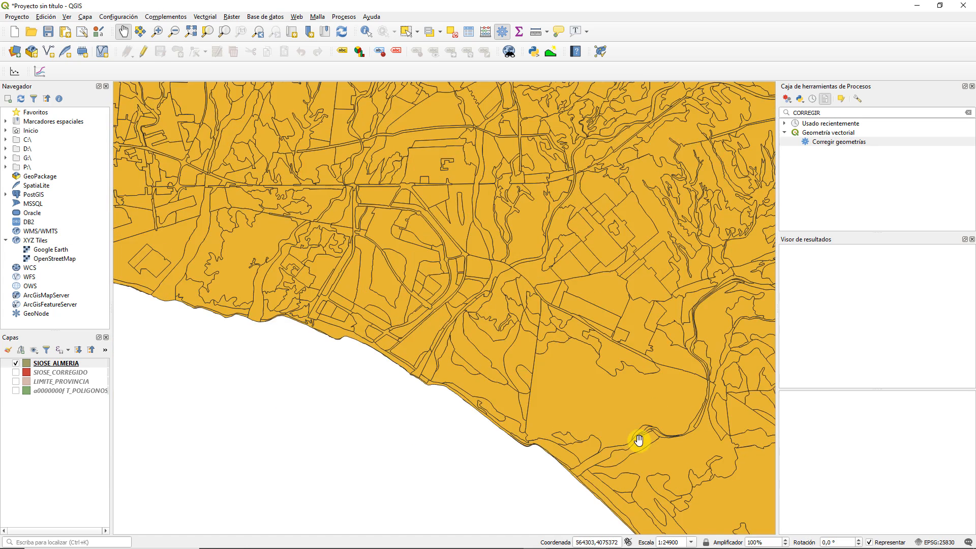
{"action": "scroll", "coordinate": [550, 404], "scroll_direction": "down", "scroll_amount": 2}
{"action": "scroll", "coordinate": [549, 405], "scroll_direction": "up", "scroll_amount": 1}
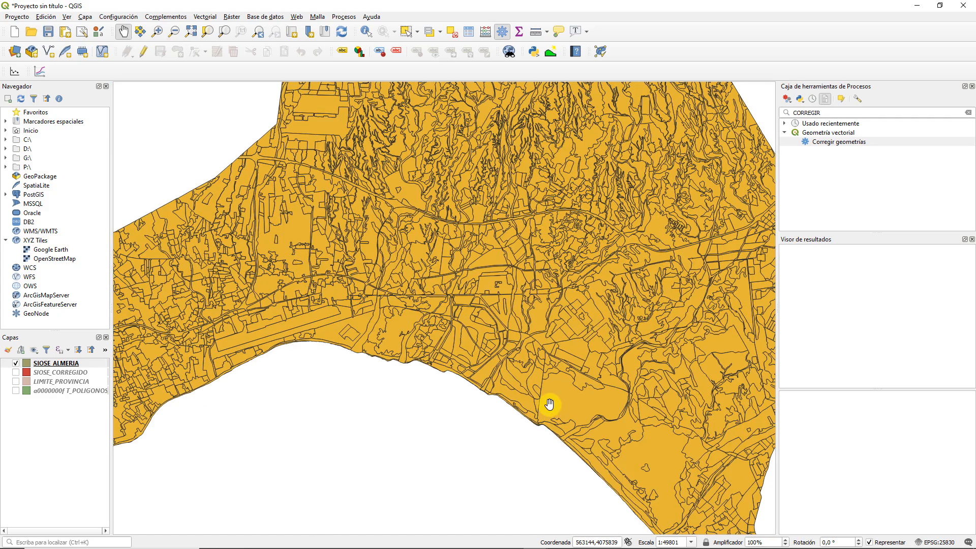
Identify several SIOSE_ALMERIA polygons near the coast and review their attributes, including the CODIIGE and HILUCS codes
{"action": "left_click", "coordinate": [366, 32]}
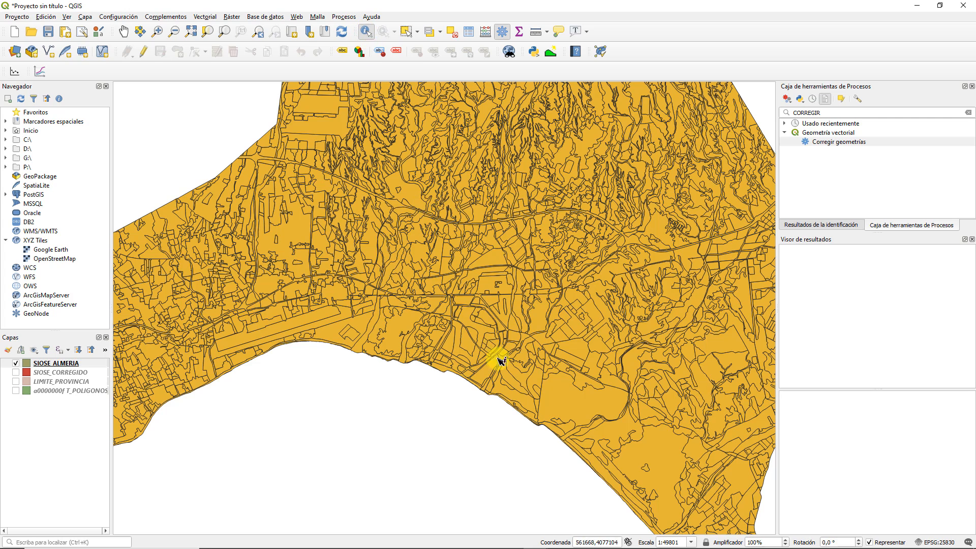
{"action": "left_click", "coordinate": [558, 399]}
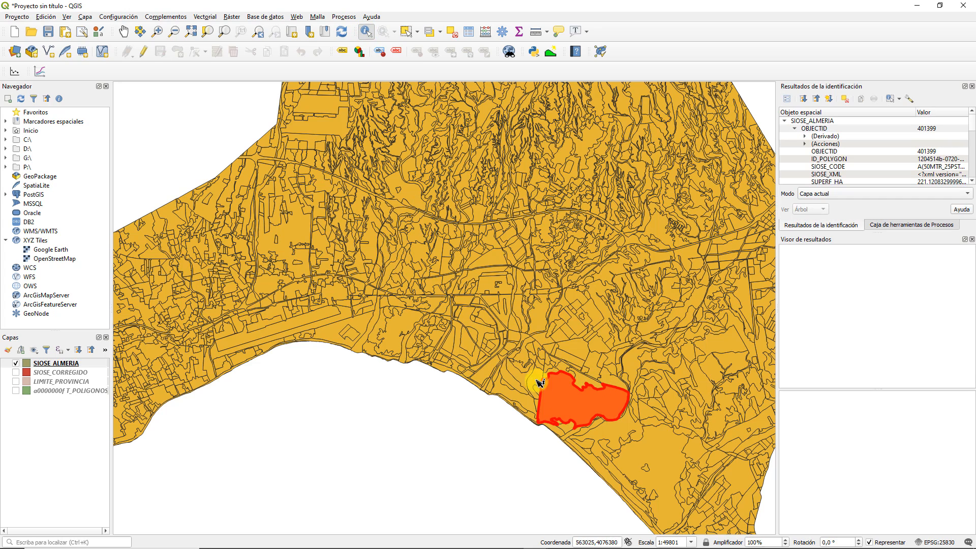
{"action": "scroll", "coordinate": [567, 328], "scroll_direction": "up", "scroll_amount": 1}
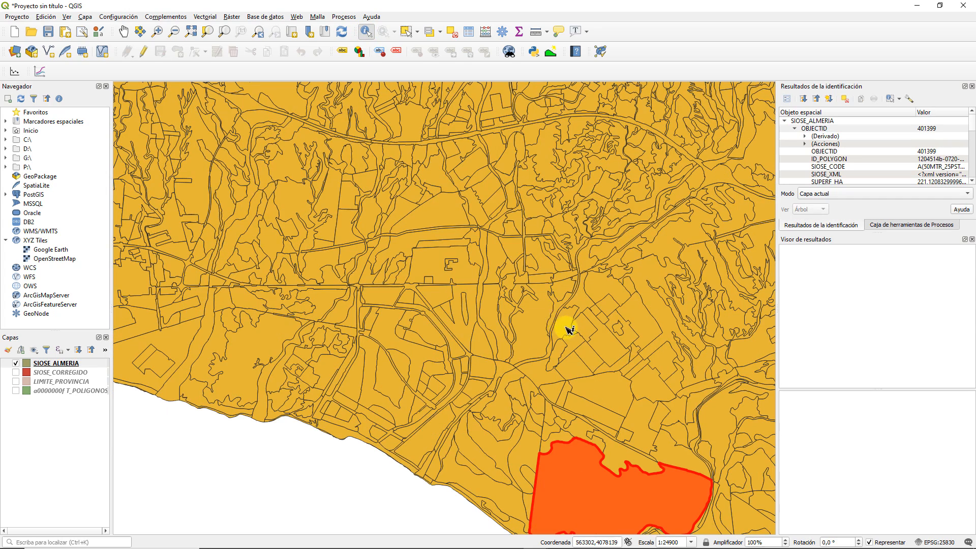
{"action": "left_click", "coordinate": [536, 324]}
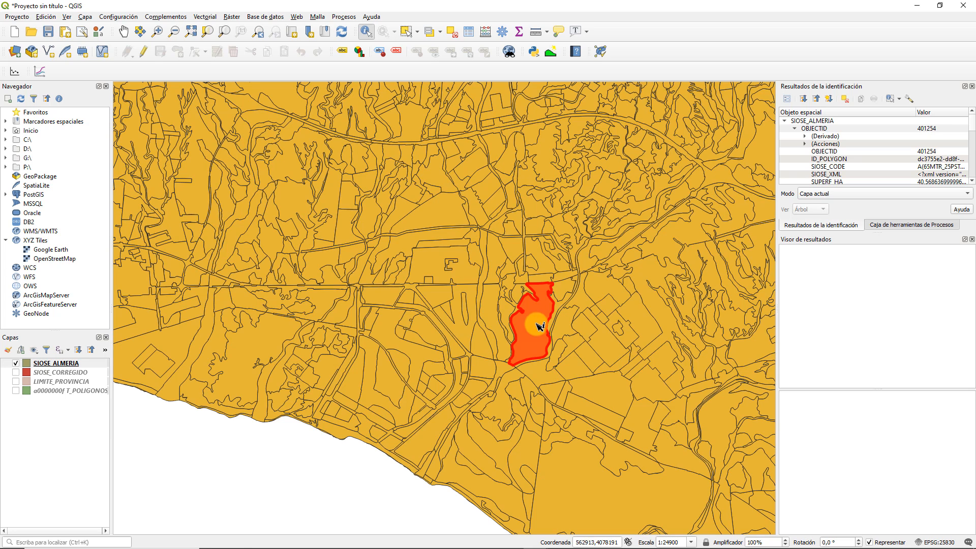
{"action": "left_click", "coordinate": [605, 291]}
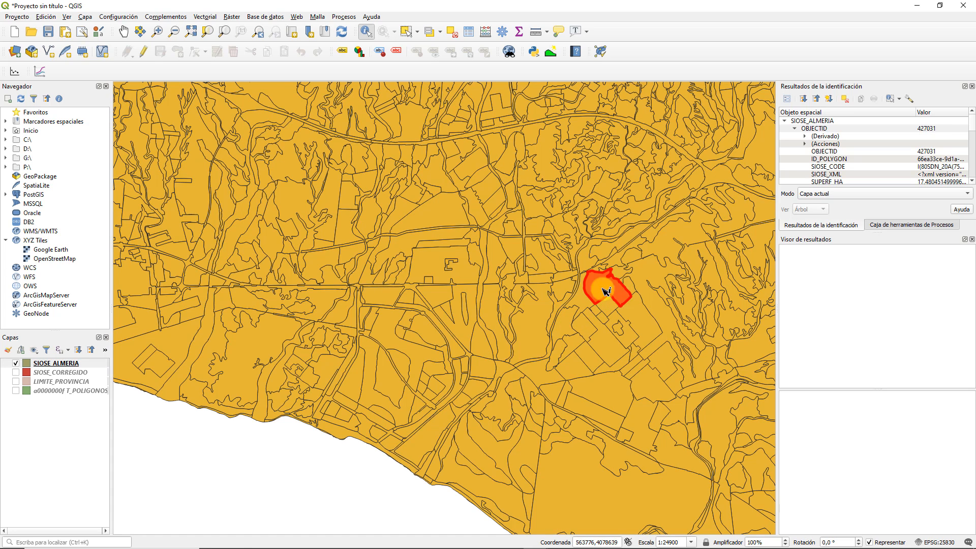
{"action": "left_click", "coordinate": [646, 325]}
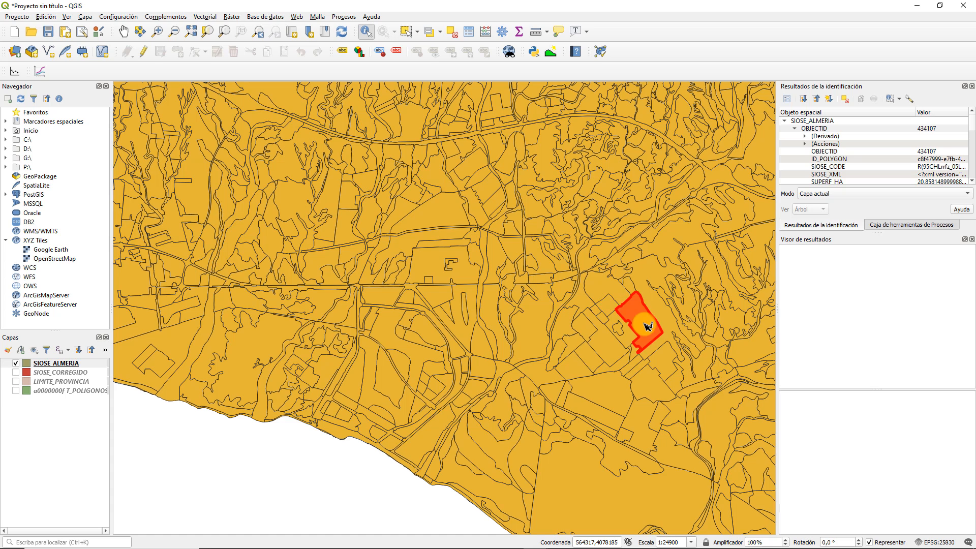
{"action": "left_click", "coordinate": [603, 286]}
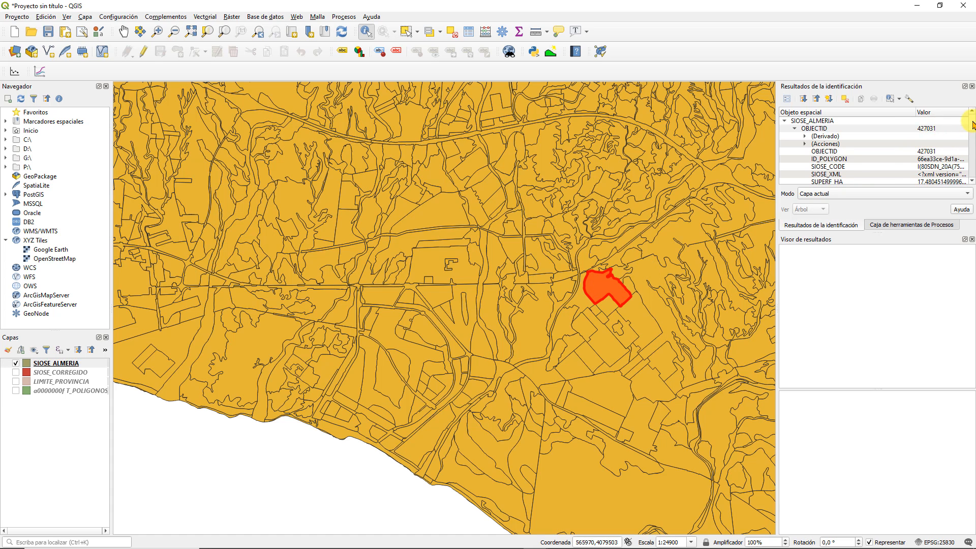
{"action": "mouse_move", "coordinate": [972, 125]}
{"action": "left_mouse_down"}
{"action": "mouse_move", "coordinate": [972, 172]}
{"action": "mouse_move", "coordinate": [973, 130]}
{"action": "left_mouse_up"}
Review the SIOSE_ALMERIA attribute table from the first to the last record, and close it
{"action": "left_click", "coordinate": [69, 364]}
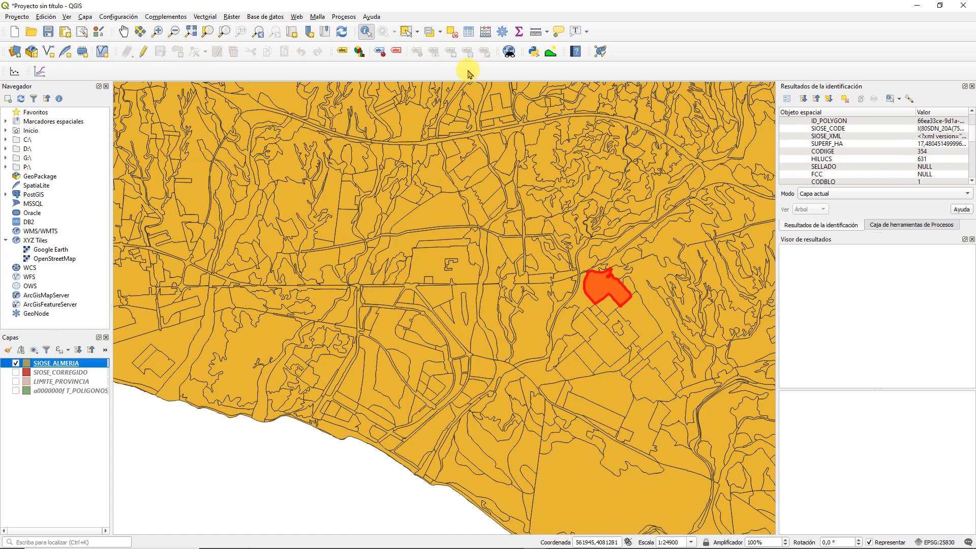
{"action": "left_click", "coordinate": [468, 35]}
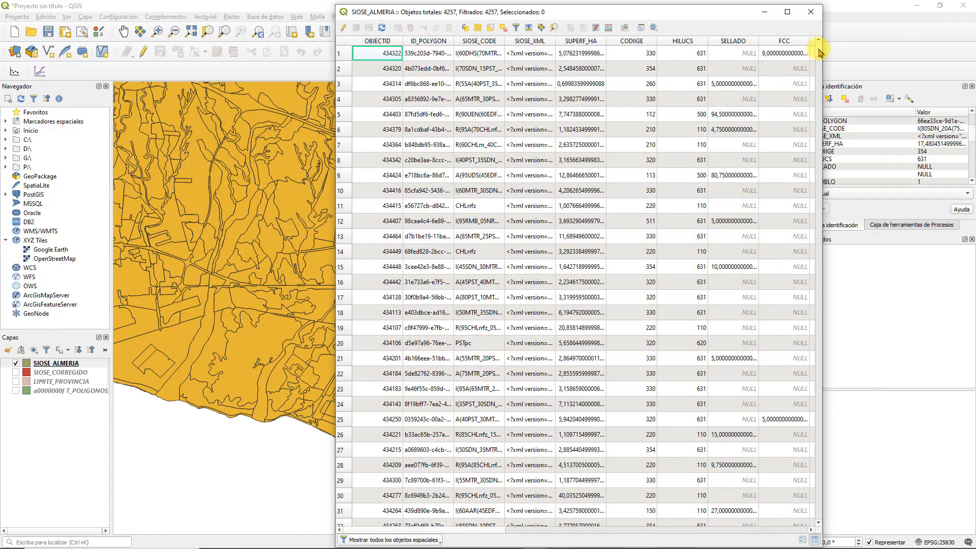
{"action": "left_click_drag", "start_coordinate": [819, 52], "coordinate": [832, 29]}
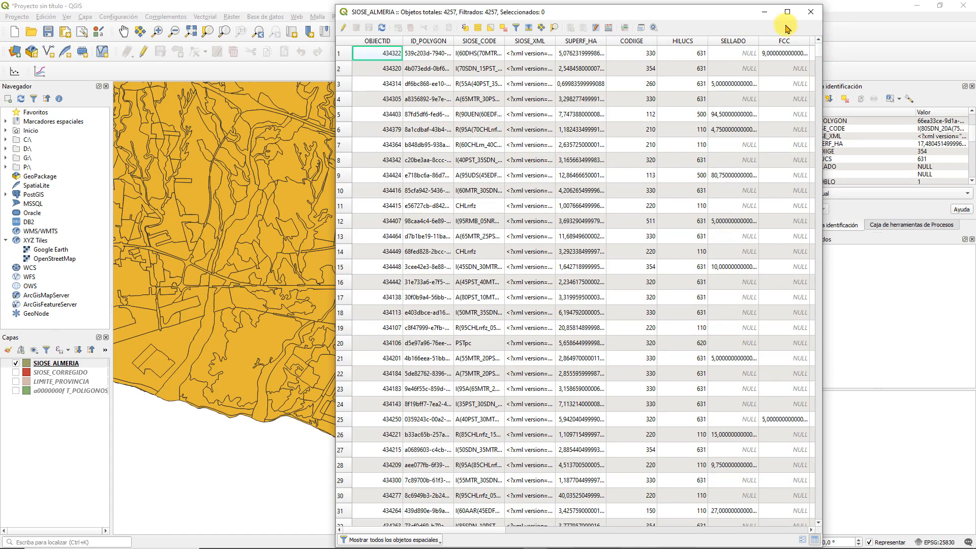
{"action": "left_click_drag", "start_coordinate": [822, 49], "coordinate": [841, 538]}
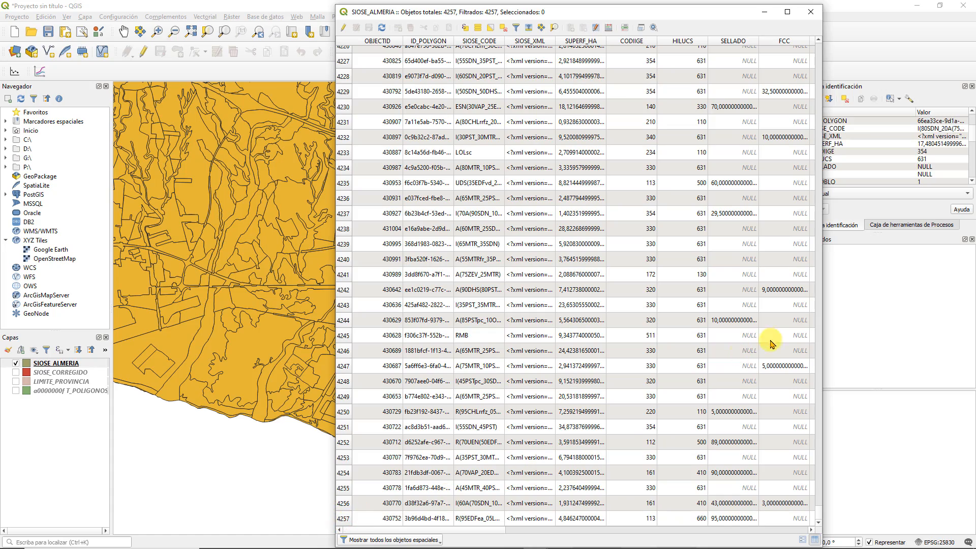
{"action": "left_click_drag", "start_coordinate": [820, 517], "coordinate": [824, 40]}
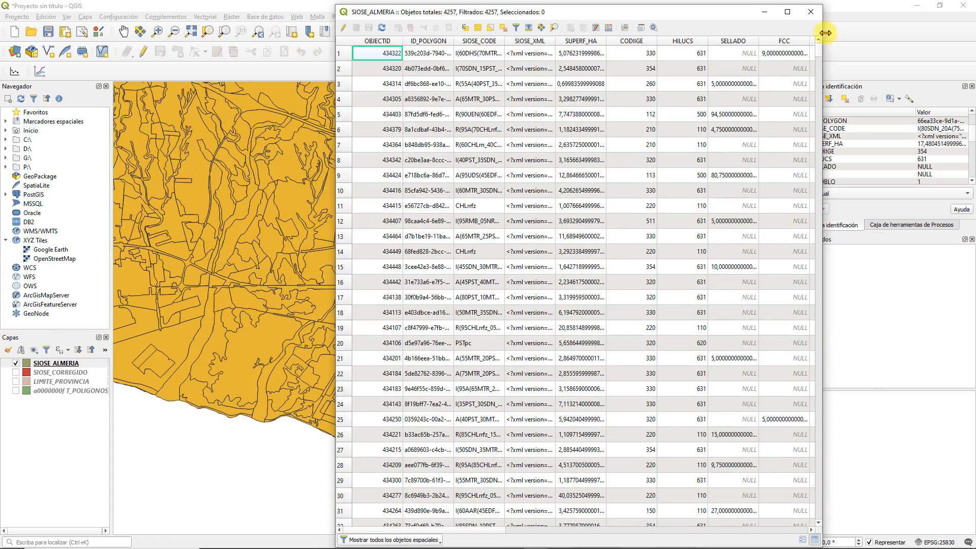
{"action": "left_click", "coordinate": [810, 11]}
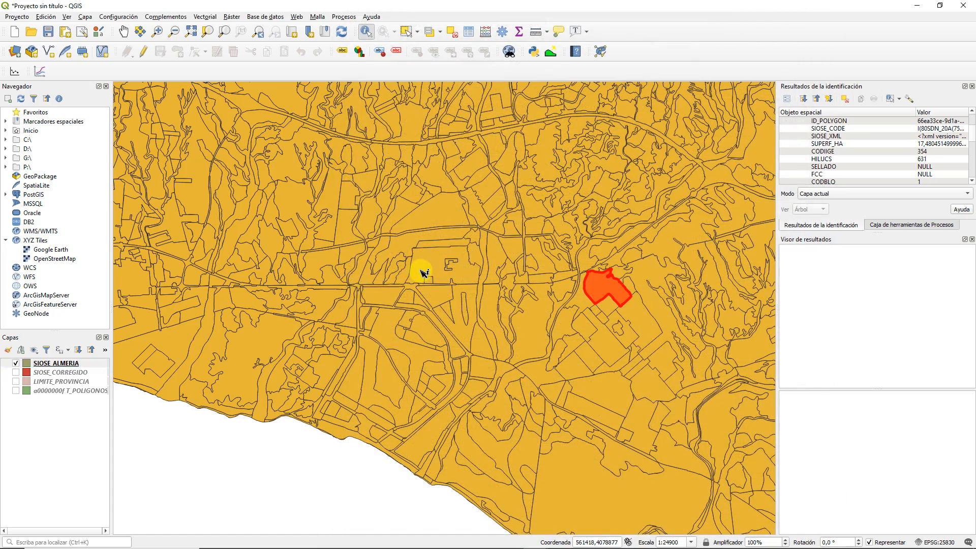
Identify further SIOSE_ALMERIA polygons, including the large one by the southeastern coast, and make SIOSE_ALMERIA the current layer
{"action": "left_click", "coordinate": [421, 268]}
{"action": "left_click", "coordinate": [432, 212]}
{"action": "left_click", "coordinate": [346, 226]}
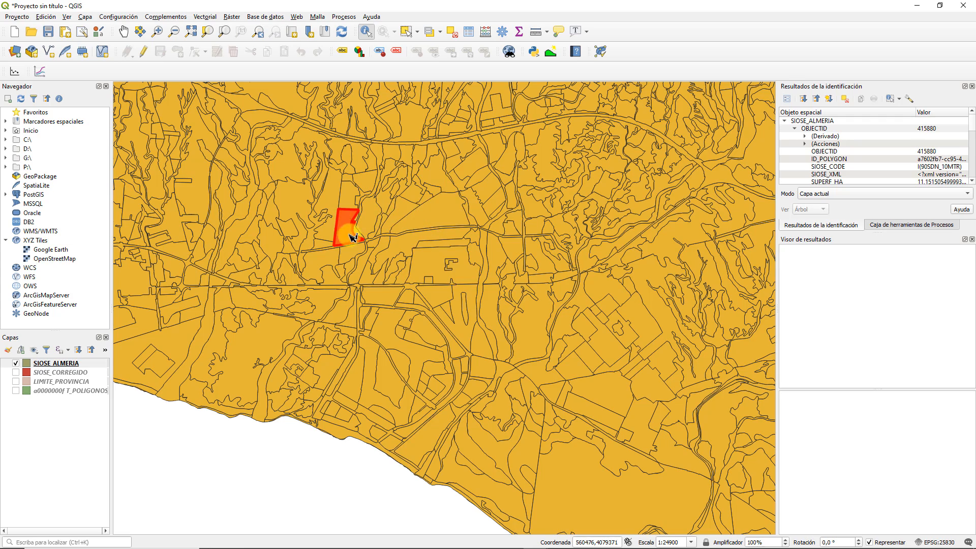
{"action": "scroll", "coordinate": [350, 229], "scroll_direction": "down", "scroll_amount": 2}
{"action": "left_click_drag", "start_coordinate": [379, 218], "coordinate": [536, 324]}
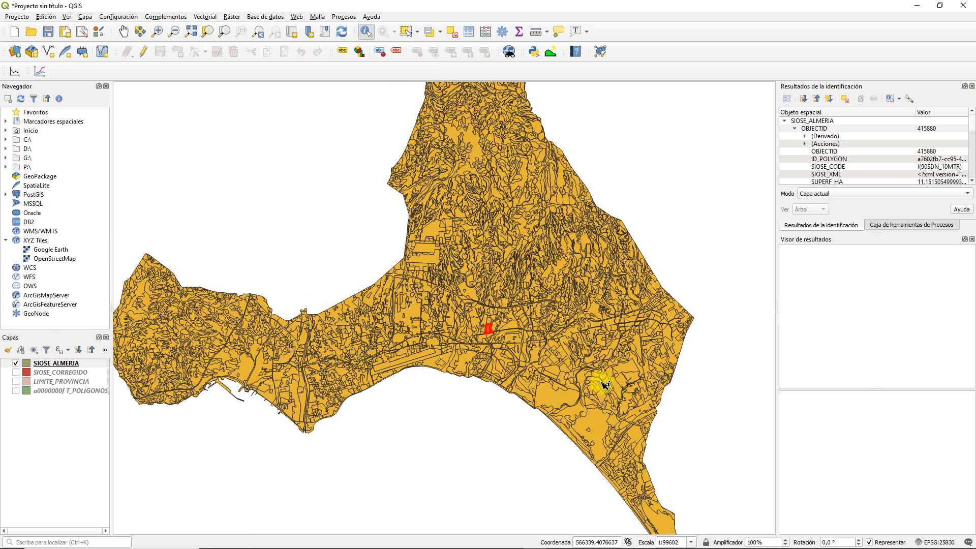
{"action": "scroll", "coordinate": [584, 386], "scroll_direction": "up", "scroll_amount": 1}
{"action": "left_click", "coordinate": [519, 416]}
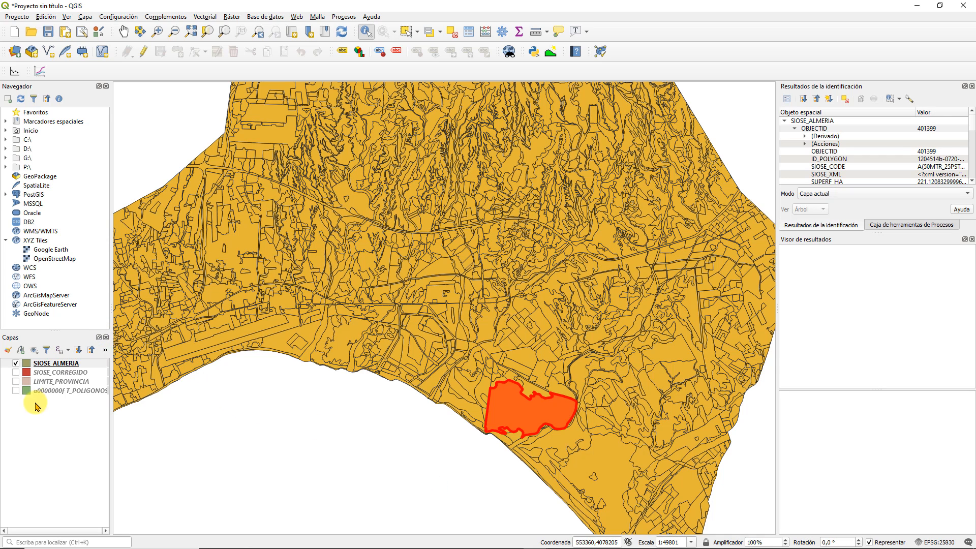
{"action": "left_click", "coordinate": [60, 367]}
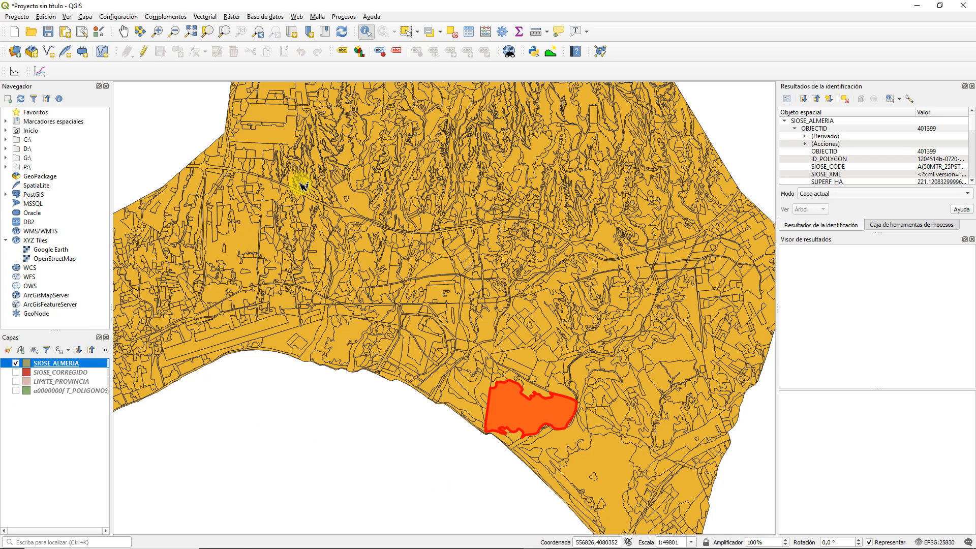
Open the SIOSE_ALMERIA attribute table, widen the ID_POLYGON column to show full identifiers, minimize the table and clear the identified polygon
{"action": "left_click", "coordinate": [470, 32]}
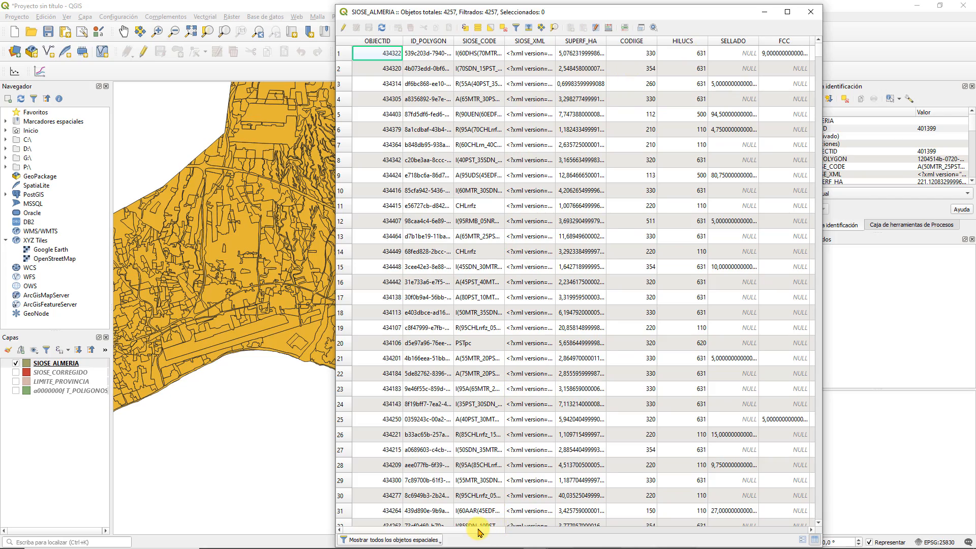
{"action": "mouse_move", "coordinate": [478, 529]}
{"action": "left_mouse_down"}
{"action": "mouse_move", "coordinate": [808, 524]}
{"action": "mouse_move", "coordinate": [464, 519]}
{"action": "left_mouse_up"}
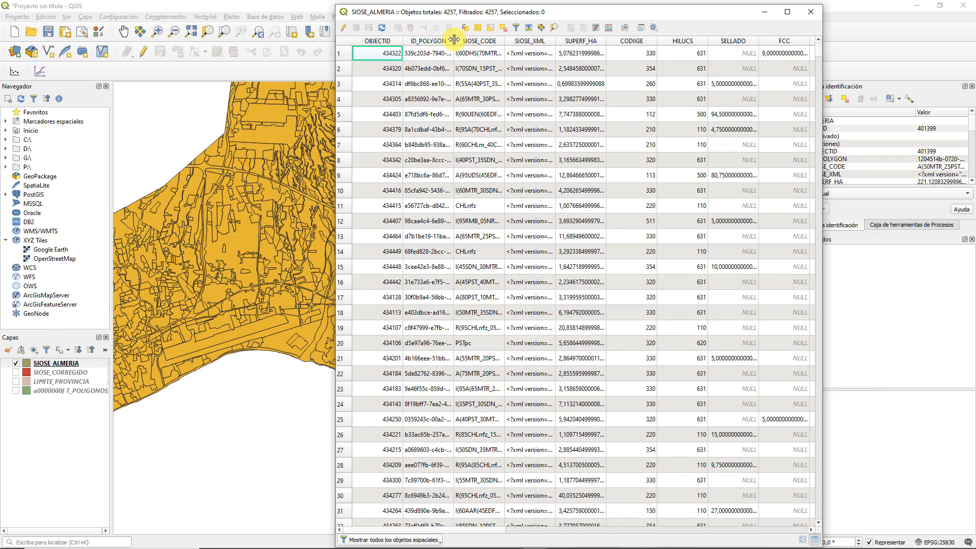
{"action": "left_click_drag", "start_coordinate": [454, 40], "coordinate": [548, 40]}
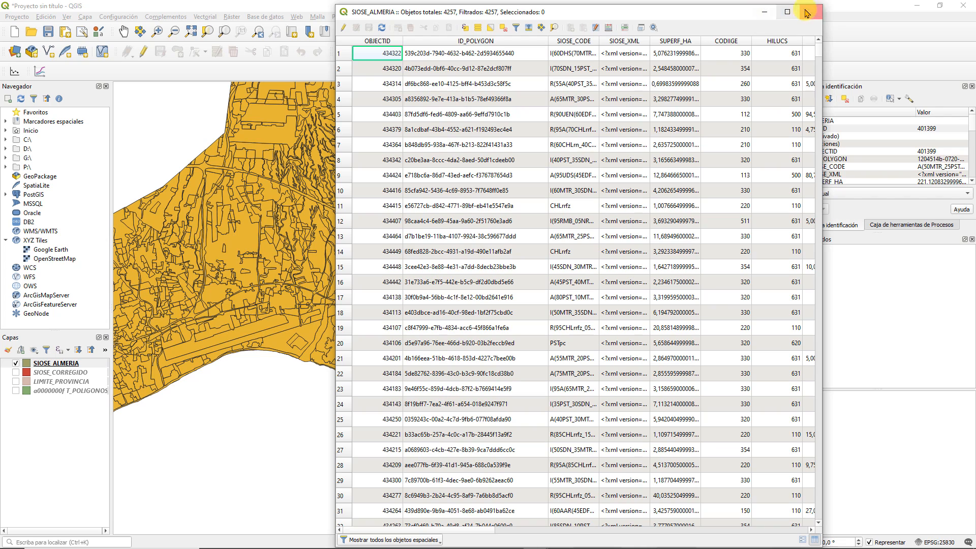
{"action": "left_click", "coordinate": [764, 13]}
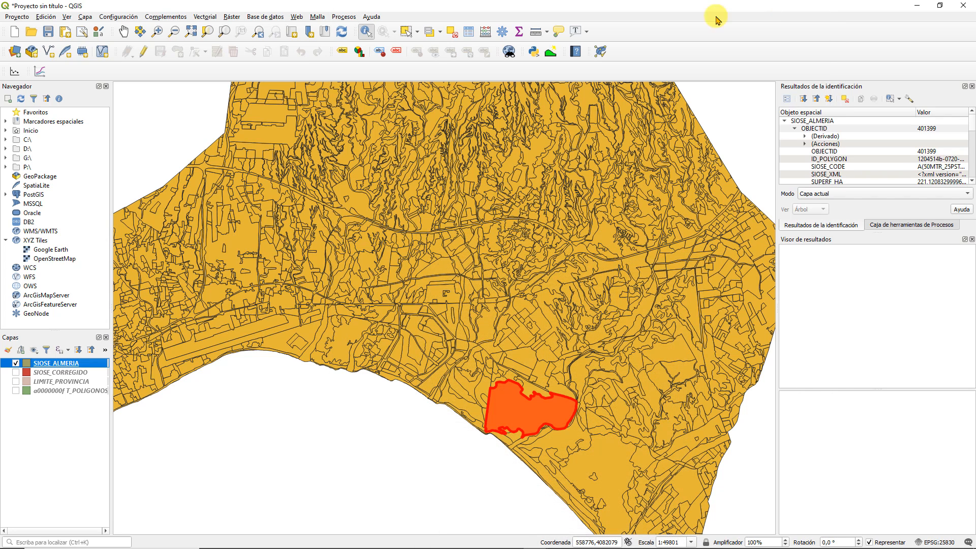
{"action": "left_click", "coordinate": [421, 453]}
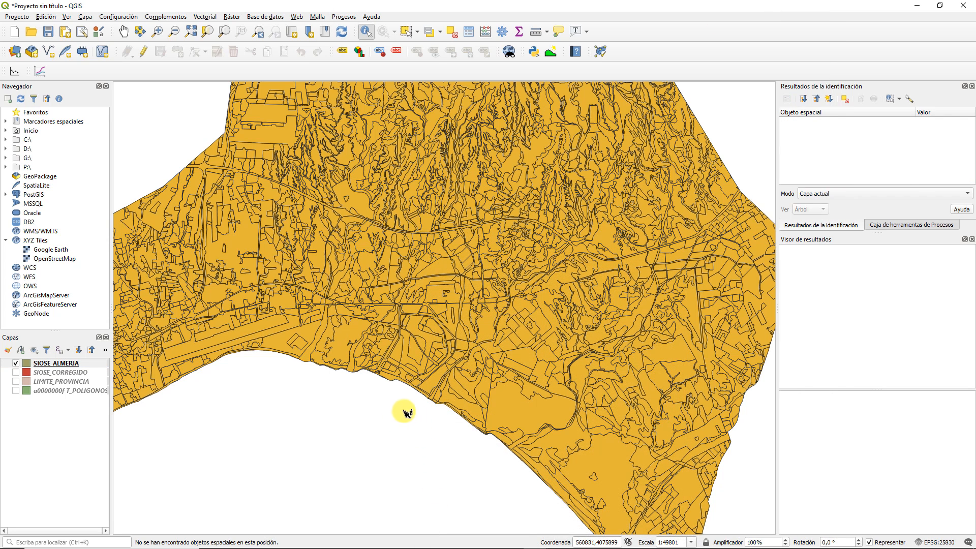
Add the a00000009.gdbtable file from the SIOSE_Andalucia_2014.gdb folder to the QGIS project and minimize the file window
{"action": "mouse_move", "coordinate": [374, 545]}
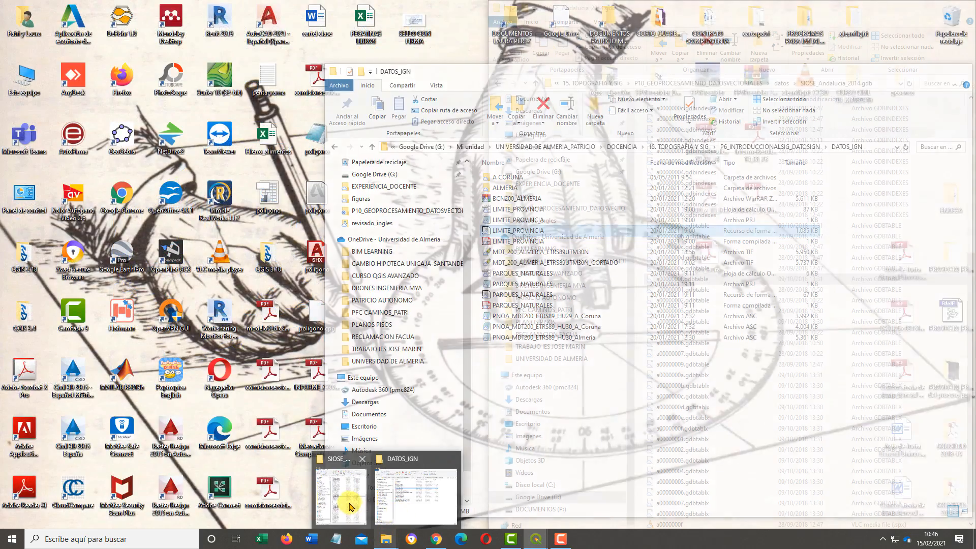
{"action": "left_click", "coordinate": [349, 506]}
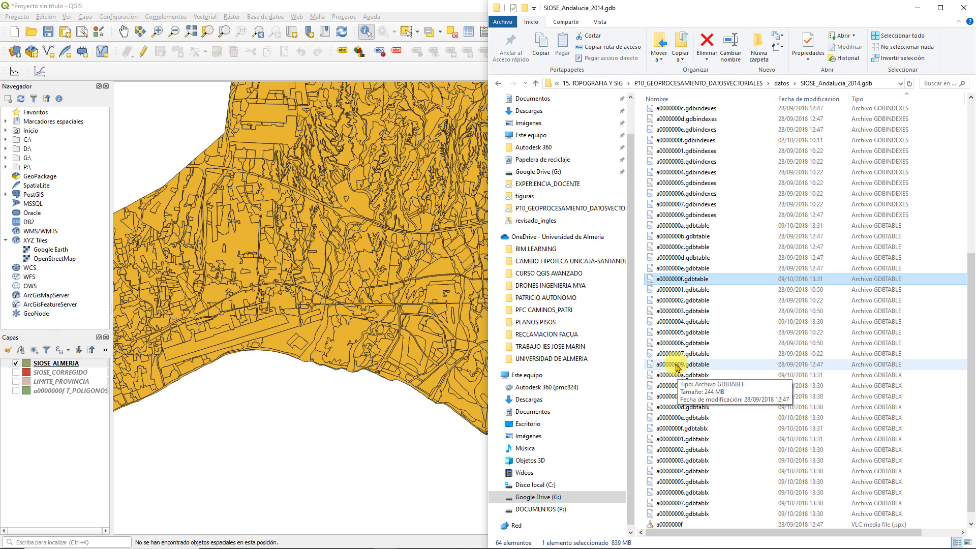
{"action": "left_click_drag", "start_coordinate": [685, 370], "coordinate": [46, 436]}
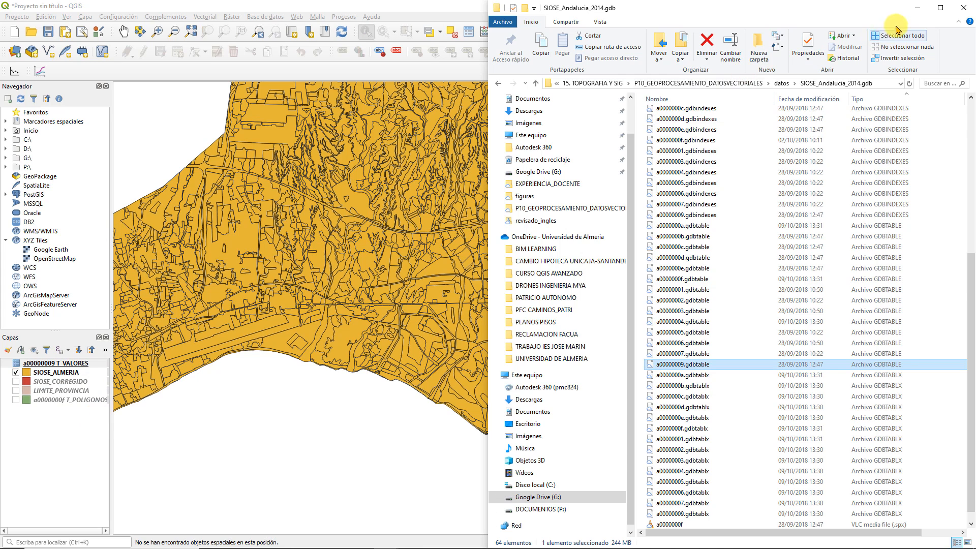
{"action": "left_click", "coordinate": [916, 12]}
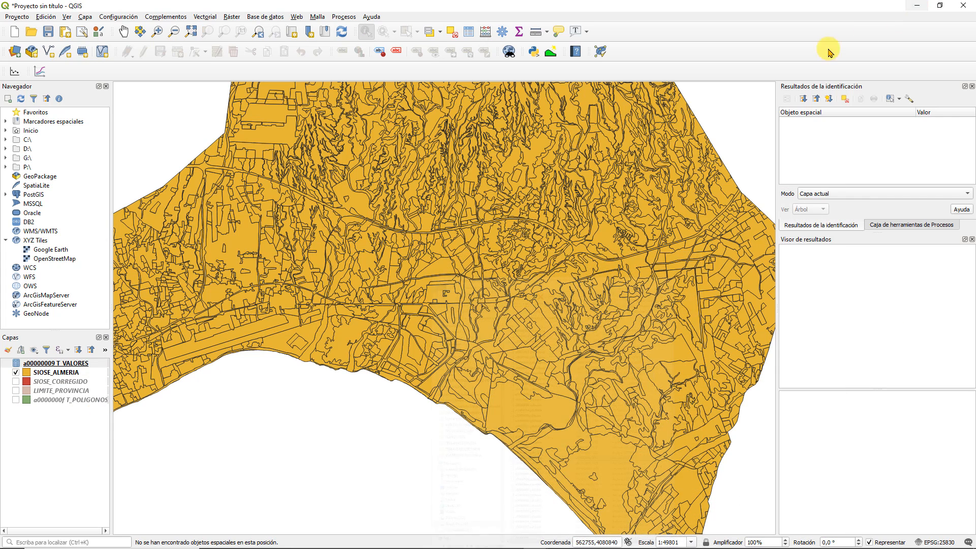
Make a00000009 T_VALORES the current layer and open its attribute table
{"action": "left_click", "coordinate": [55, 364]}
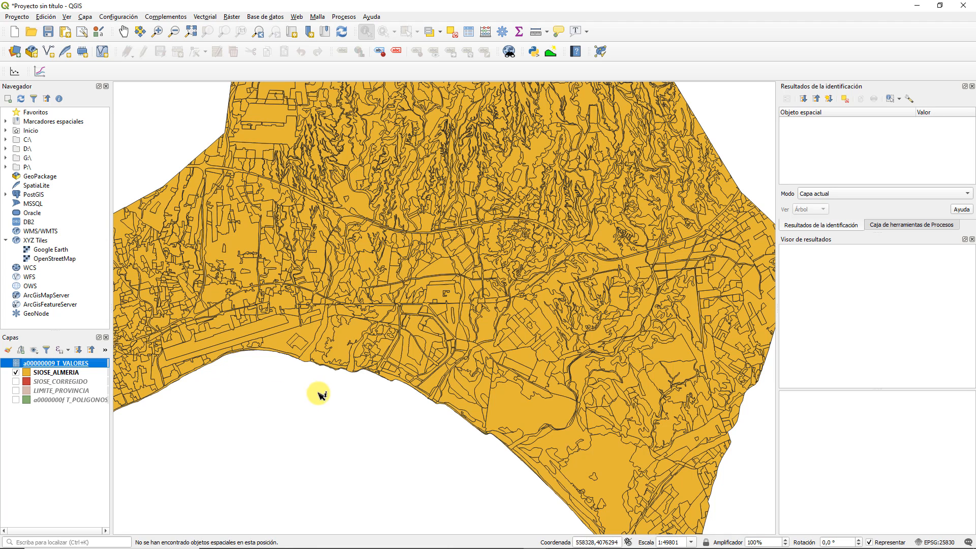
{"action": "scroll", "coordinate": [496, 221], "scroll_direction": "down", "scroll_amount": 1}
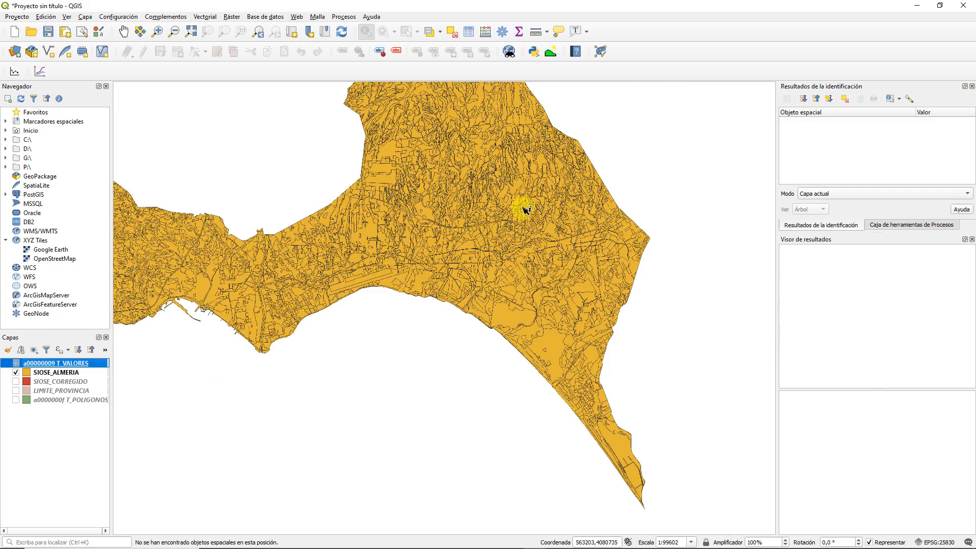
{"action": "left_click_drag", "start_coordinate": [375, 294], "coordinate": [453, 331]}
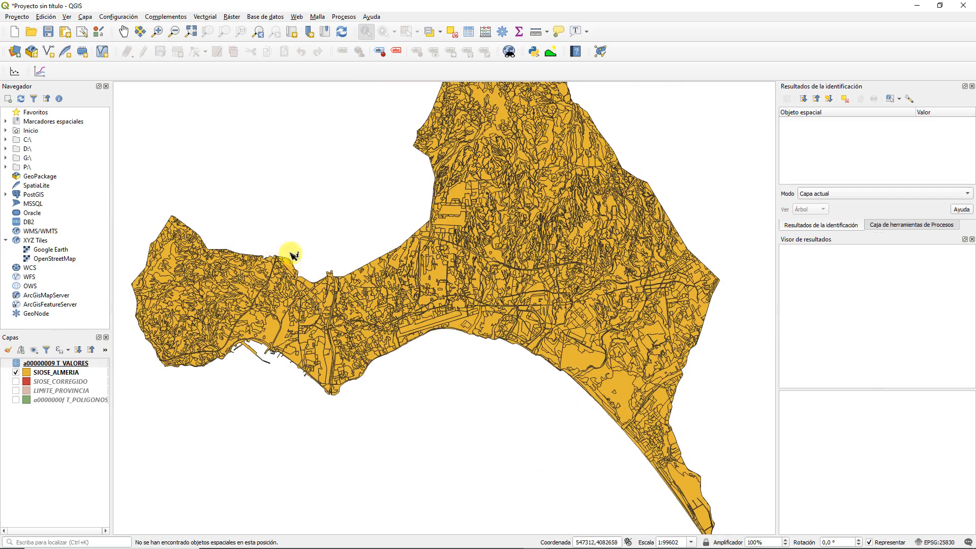
{"action": "scroll", "coordinate": [555, 281], "scroll_direction": "up", "scroll_amount": 1}
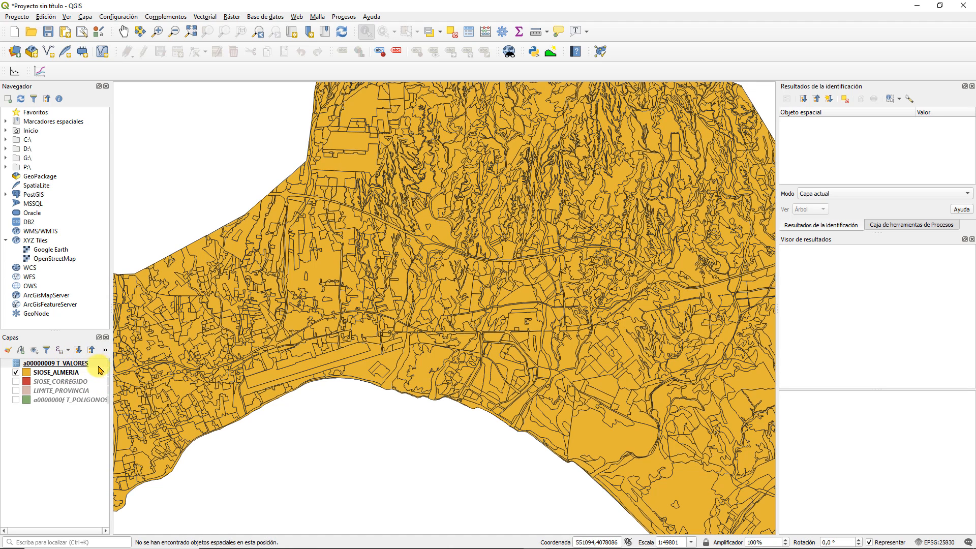
{"action": "left_click", "coordinate": [55, 363]}
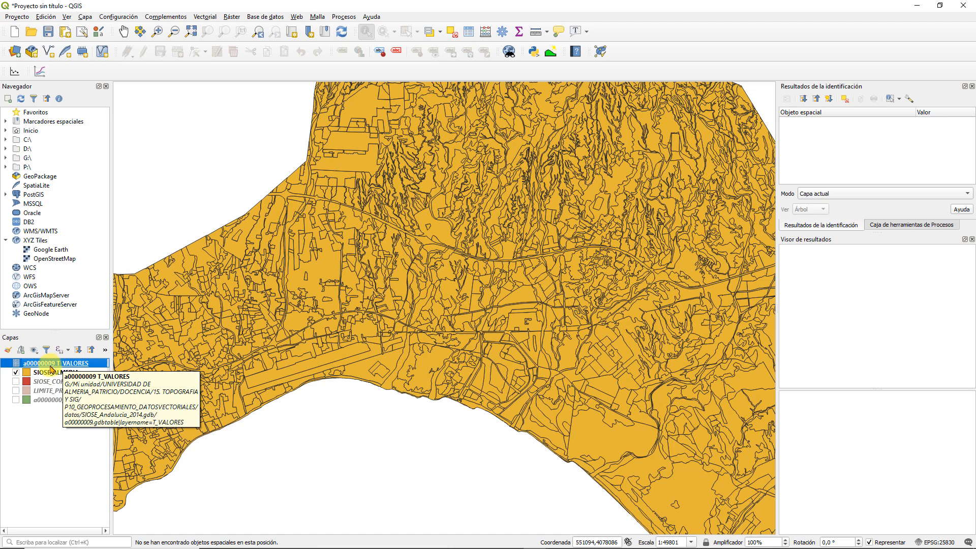
{"action": "left_click", "coordinate": [469, 34]}
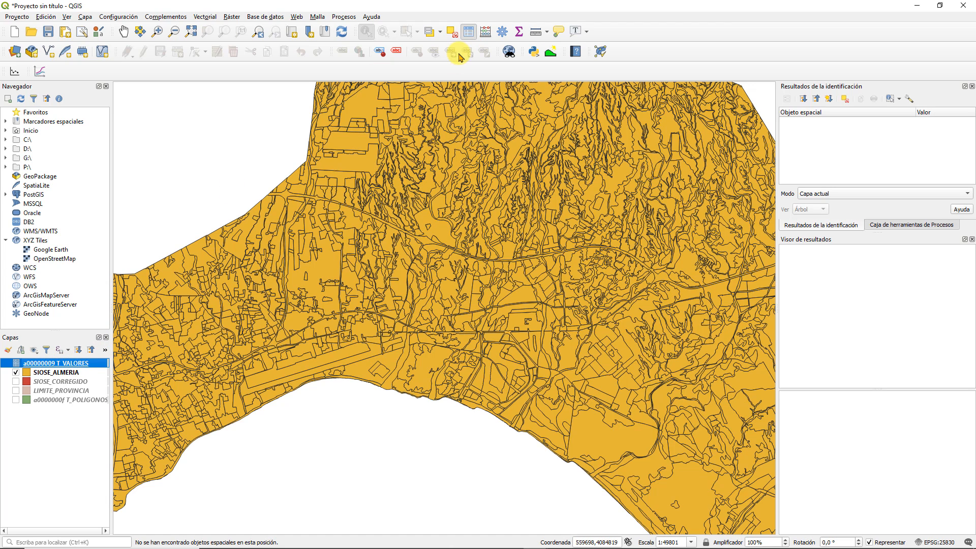
Close the two open LIMITE_PROVINCIA attribute tables and leave the SIOSE_ALMERIA table minimized
{"action": "mouse_move", "coordinate": [471, 548]}
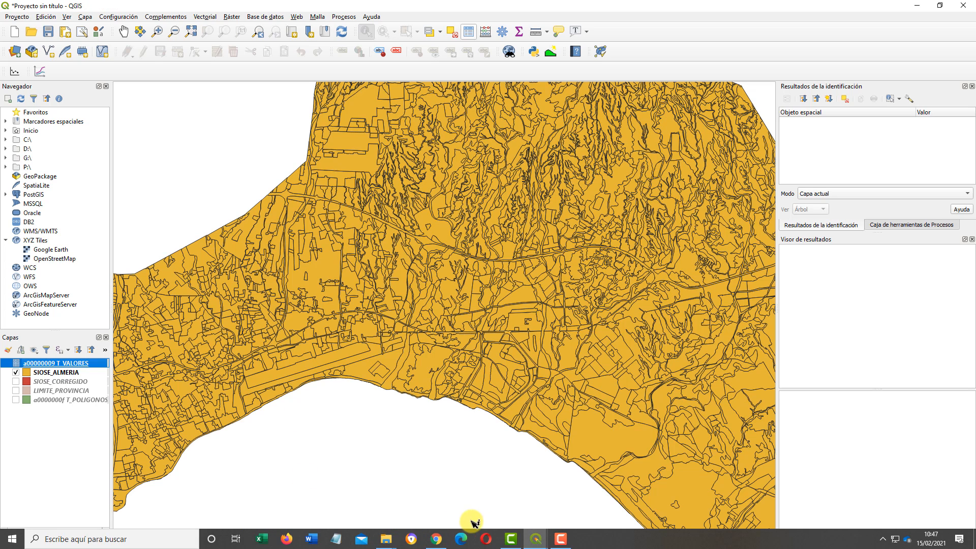
{"action": "mouse_move", "coordinate": [535, 547]}
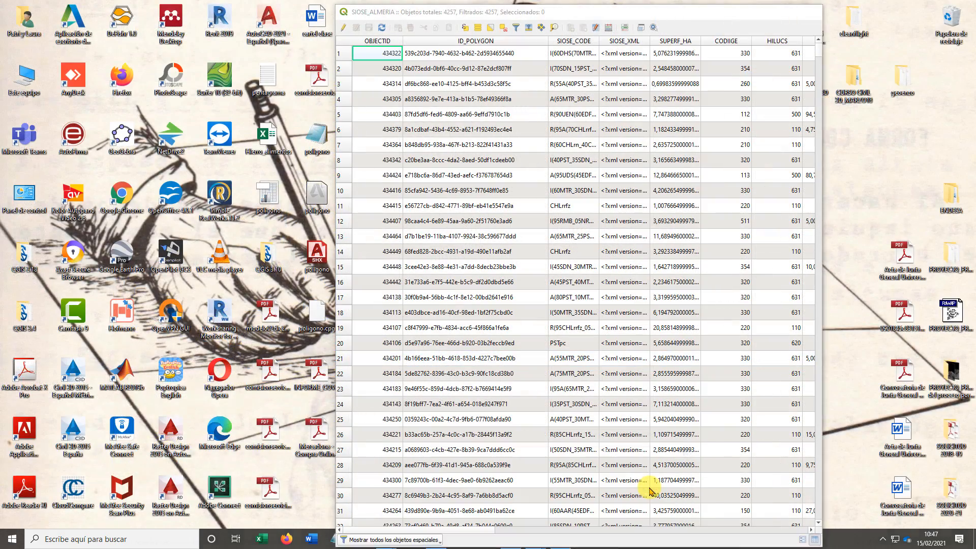
{"action": "left_click", "coordinate": [649, 487]}
{"action": "mouse_move", "coordinate": [536, 541]}
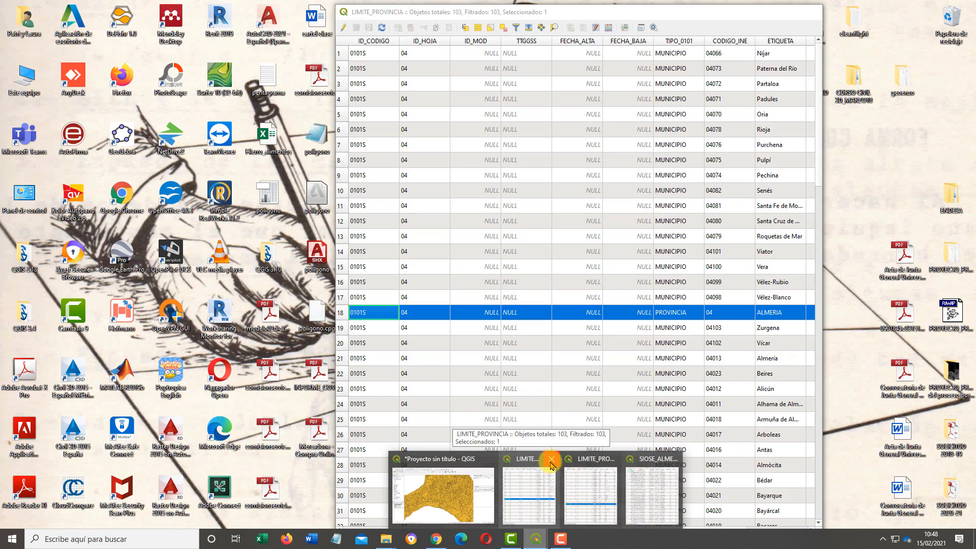
{"action": "left_click", "coordinate": [551, 461]}
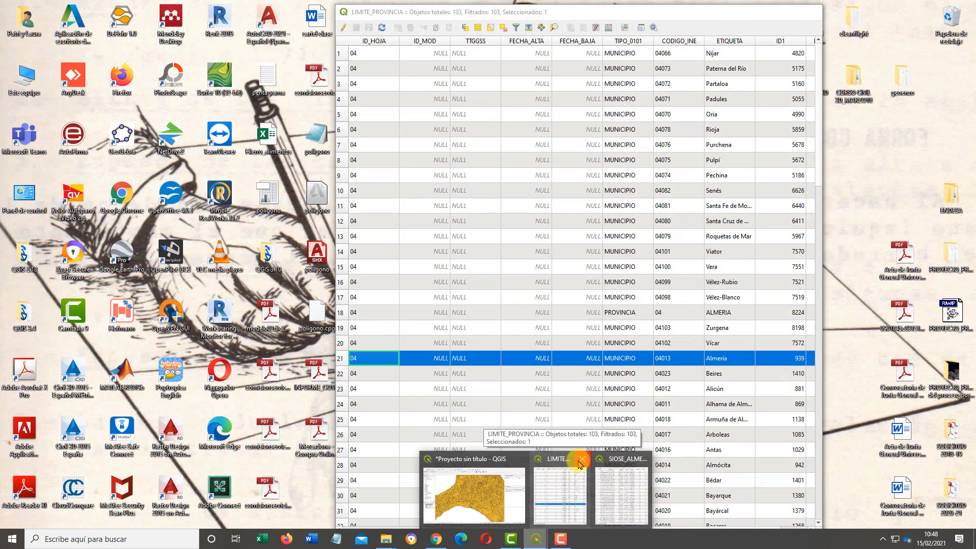
{"action": "left_click", "coordinate": [581, 460]}
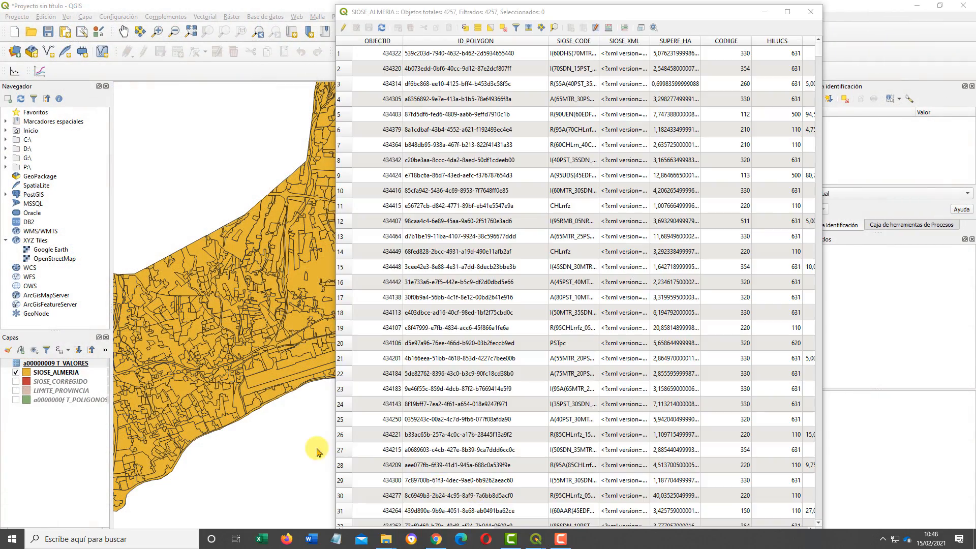
{"action": "left_click", "coordinate": [316, 449]}
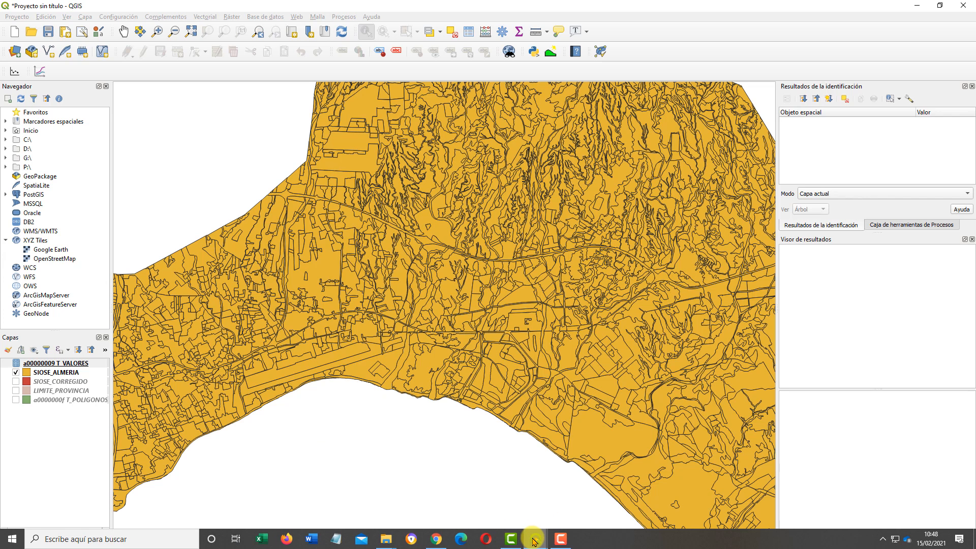
{"action": "left_click", "coordinate": [581, 501]}
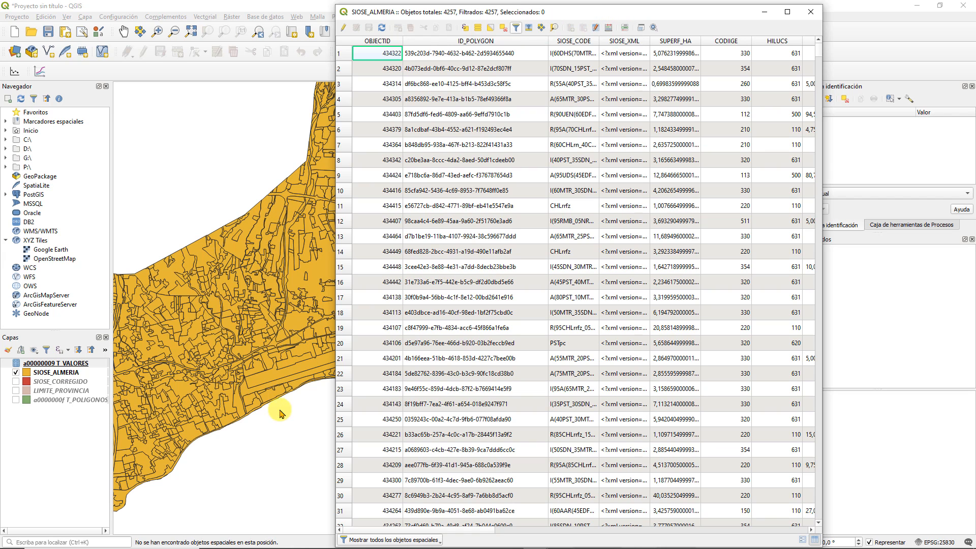
{"action": "left_click", "coordinate": [764, 12]}
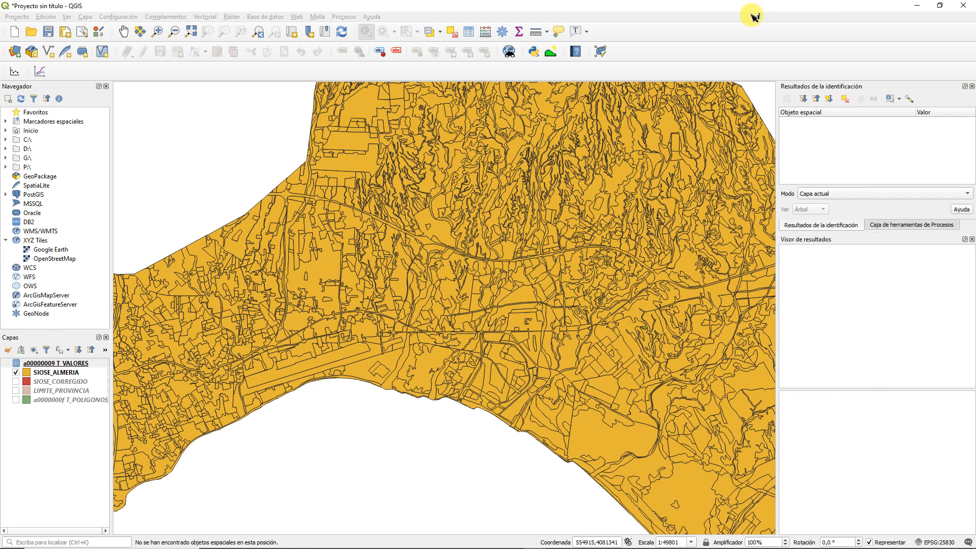
{"action": "left_click", "coordinate": [398, 468]}
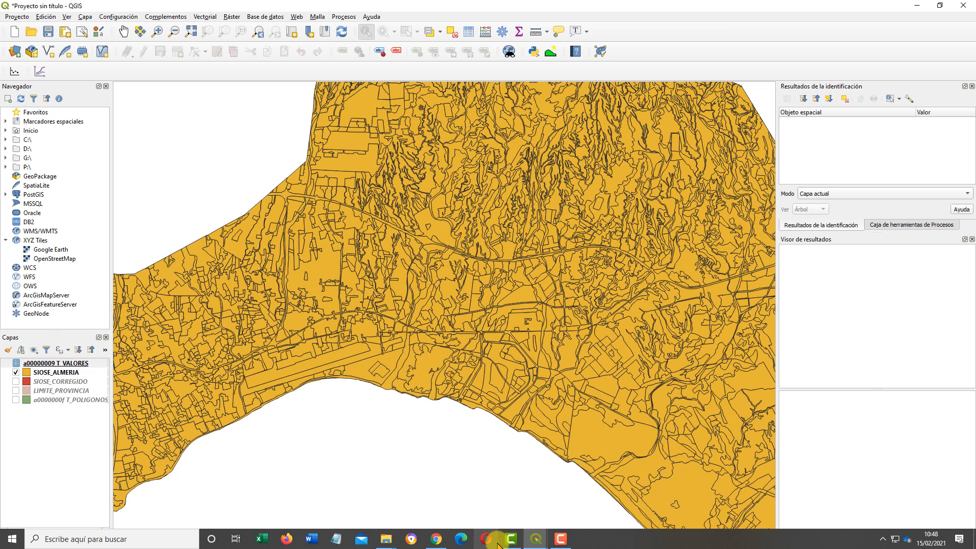
Arrange the SIOSE_ALMERIA and T_VALORES attribute tables side by side, compare their ID_POLYGON fields, and minimize both
{"action": "left_click", "coordinate": [532, 543]}
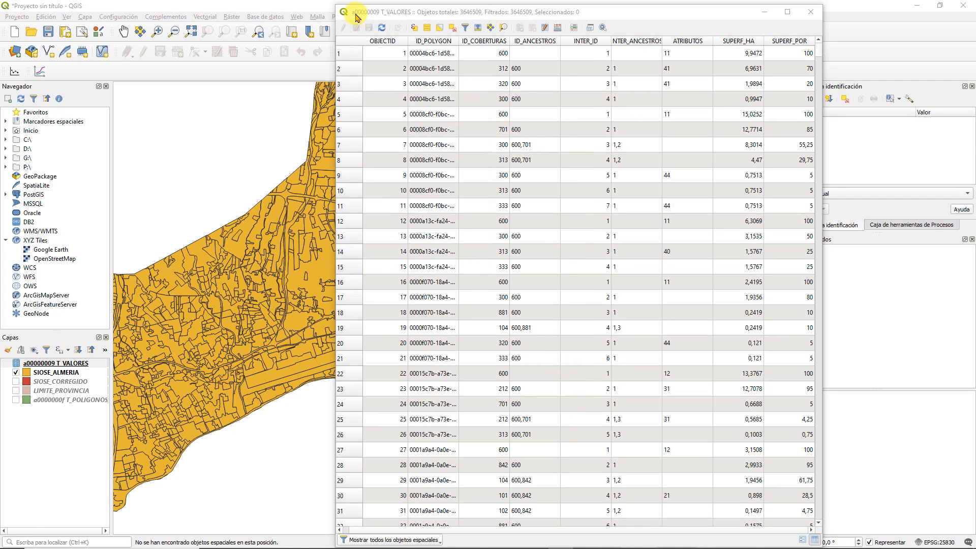
{"action": "left_click_drag", "start_coordinate": [358, 18], "coordinate": [974, 20]}
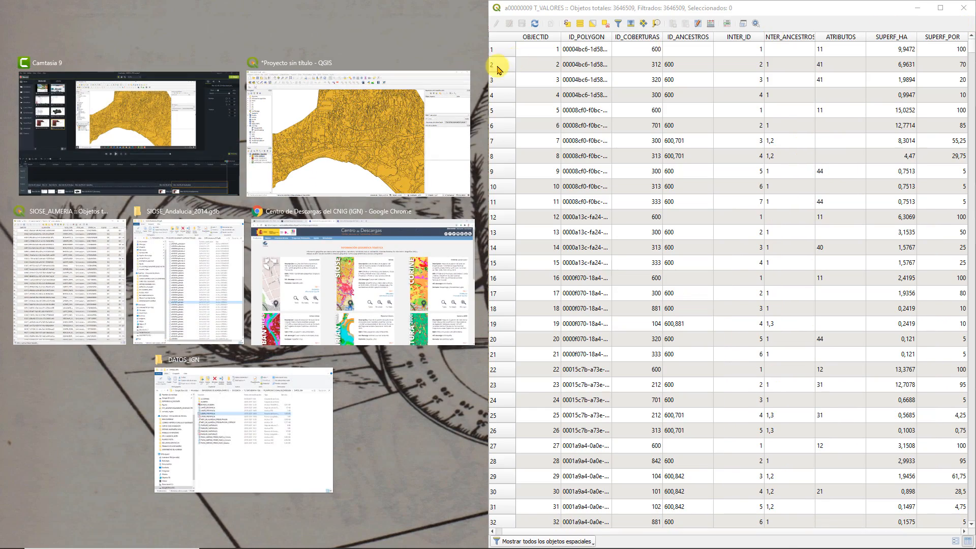
{"action": "left_click", "coordinate": [120, 276]}
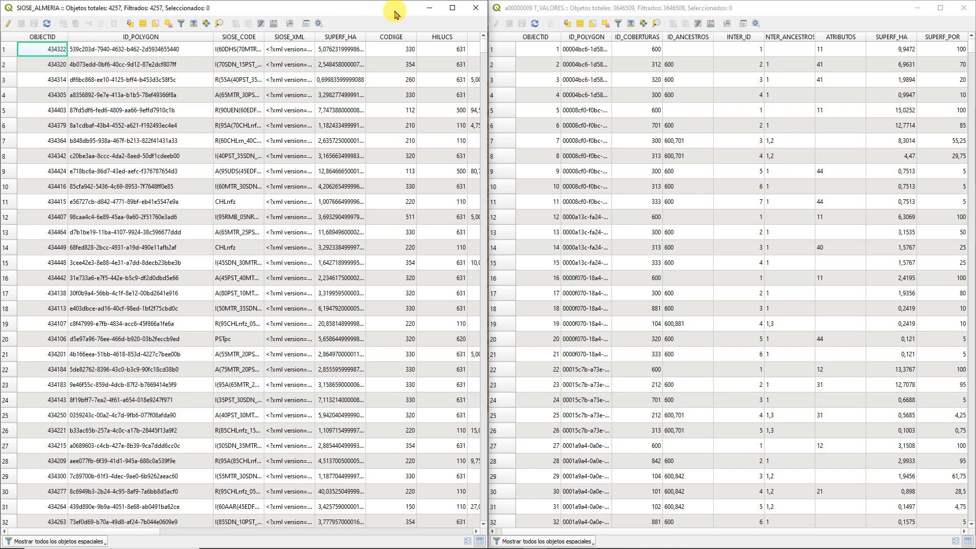
{"action": "left_click", "coordinate": [430, 12]}
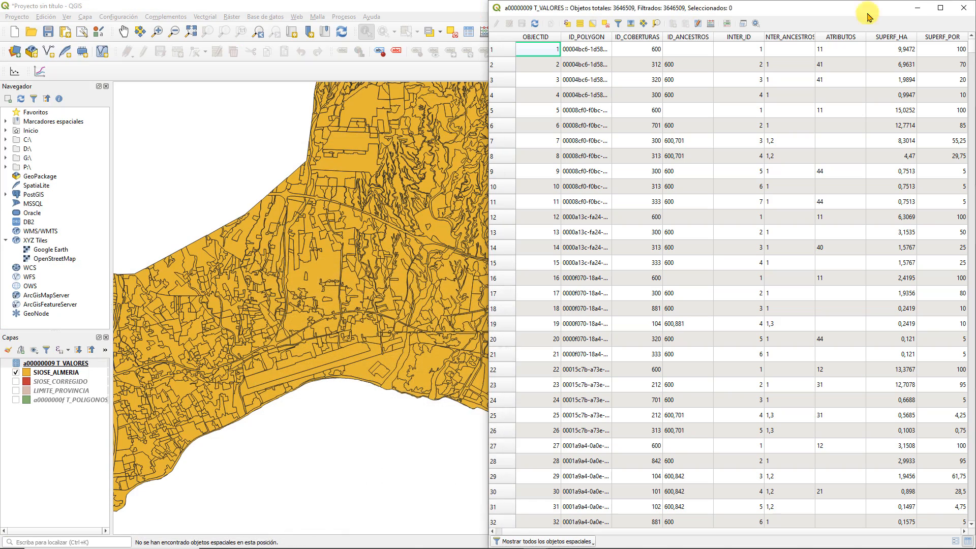
{"action": "left_click", "coordinate": [916, 8]}
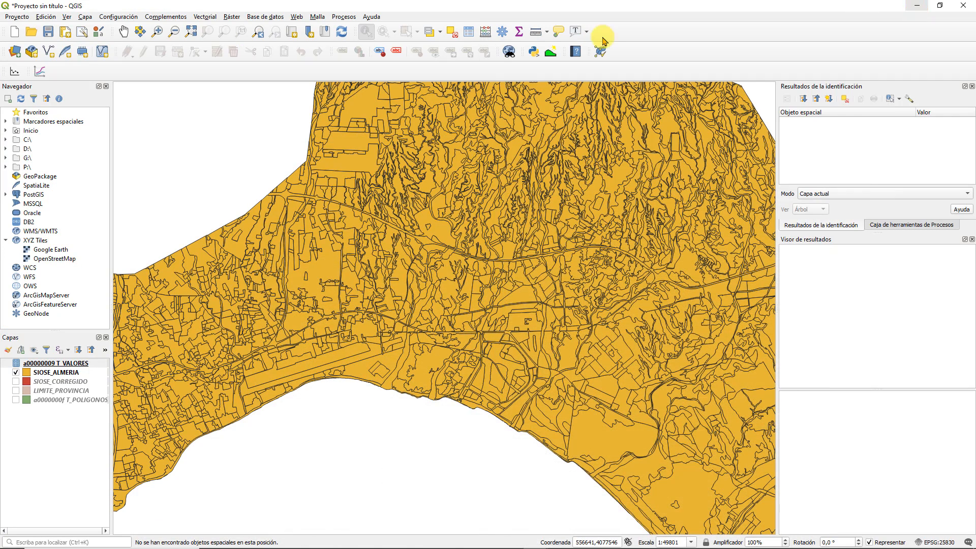
Open the joins settings in the SIOSE_ALMERIA layer properties
{"action": "left_click", "coordinate": [59, 375]}
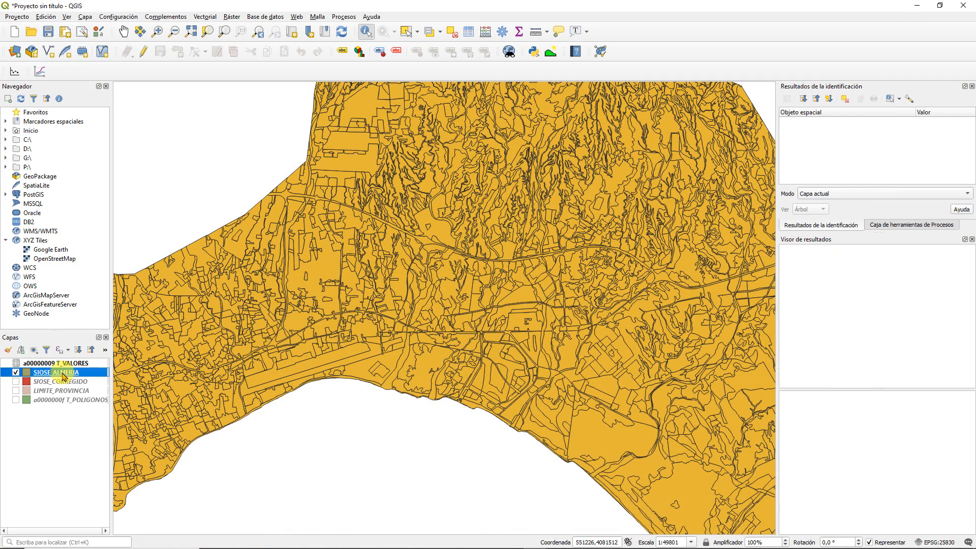
{"action": "right_click", "coordinate": [62, 373]}
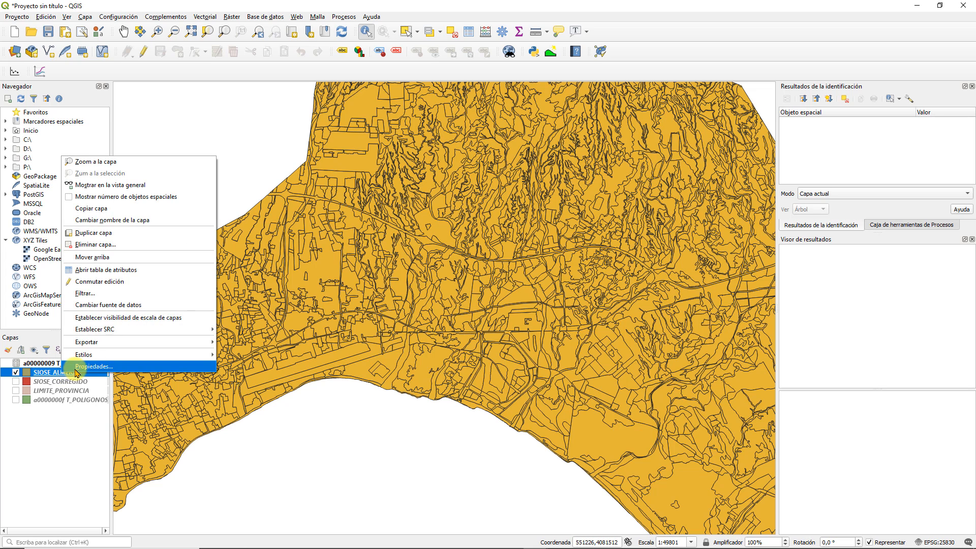
{"action": "left_click", "coordinate": [78, 369]}
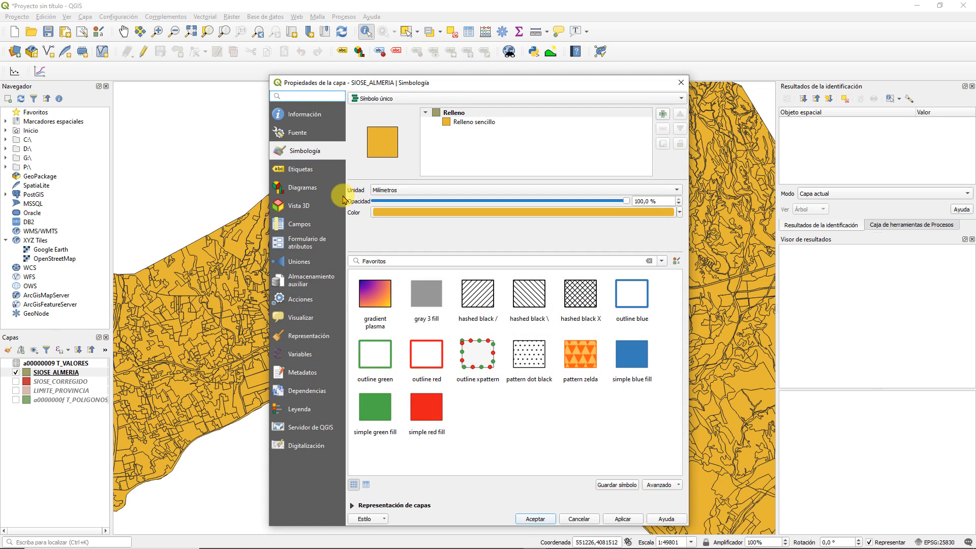
{"action": "left_click", "coordinate": [298, 262]}
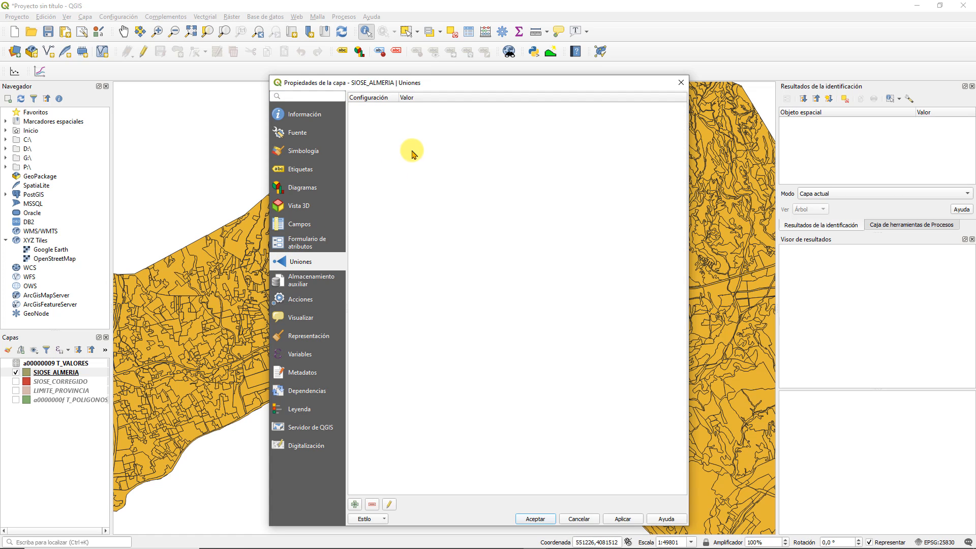
{"action": "left_click_drag", "start_coordinate": [507, 83], "coordinate": [519, 38]}
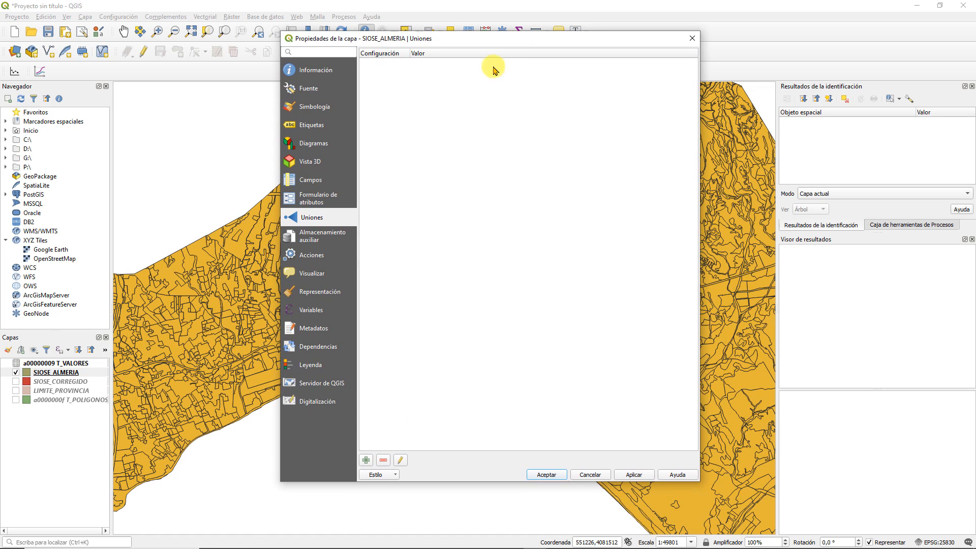
Join a00000009 T_VALORES to SIOSE_ALMERIA with ID_POLYGON as both join and target field, bringing in only ID_COBERTURAS, and accept the changes
{"action": "left_click", "coordinate": [366, 460]}
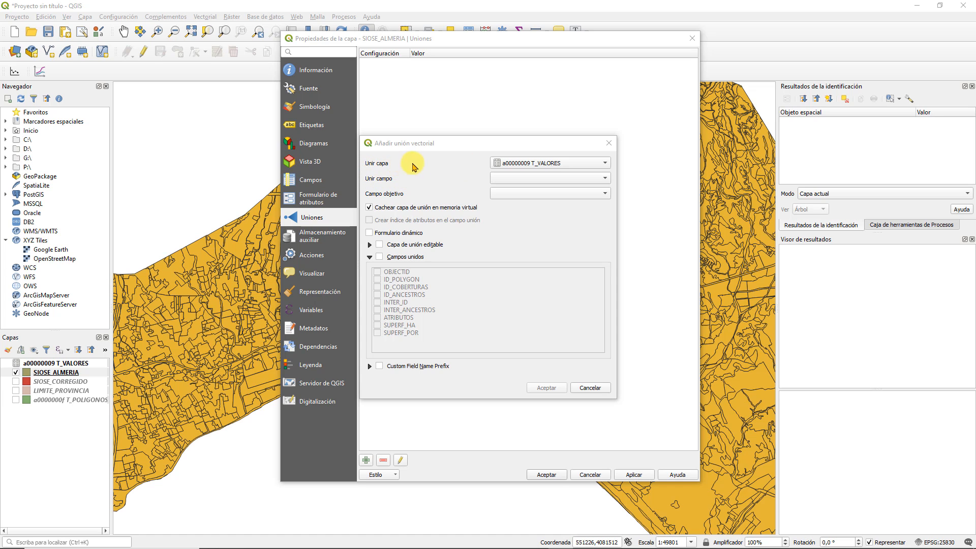
{"action": "left_click", "coordinate": [552, 164]}
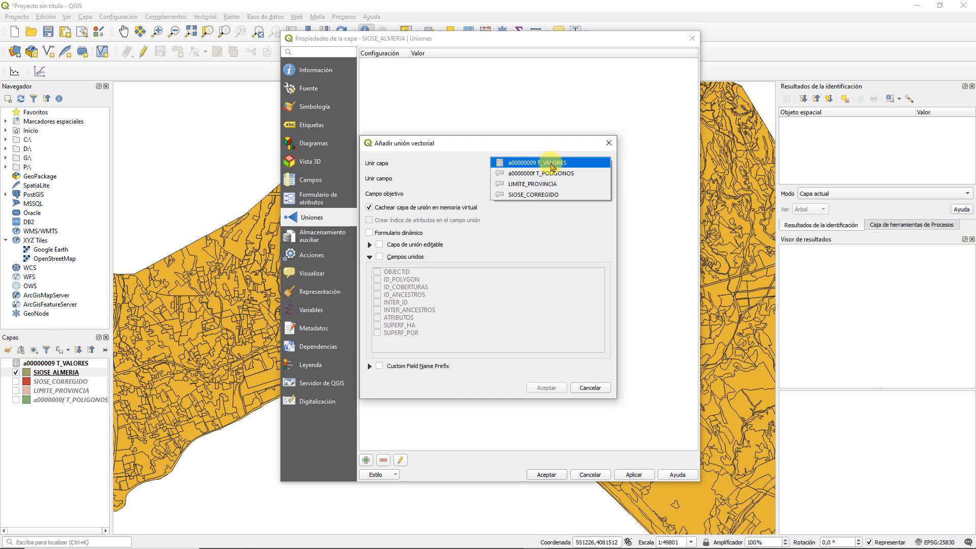
{"action": "left_click", "coordinate": [553, 163]}
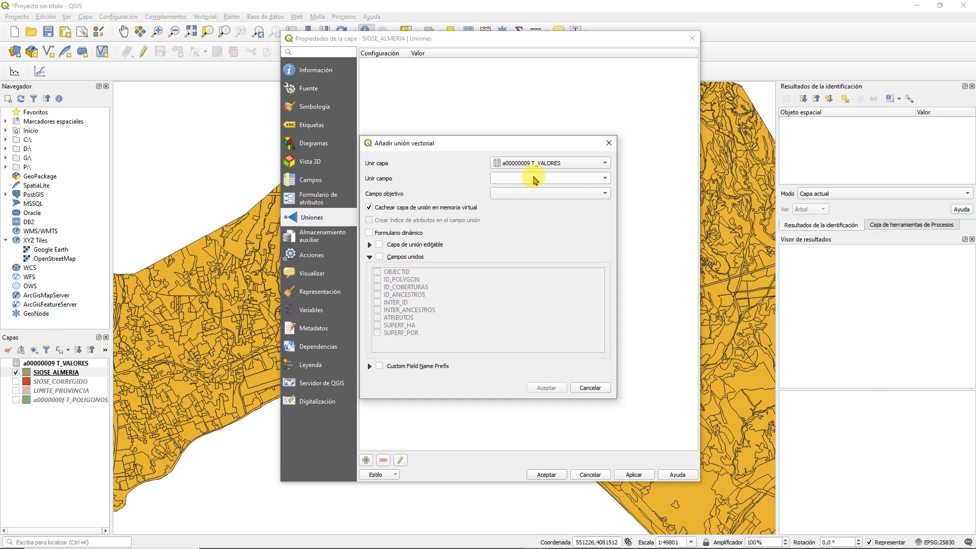
{"action": "left_click", "coordinate": [529, 181]}
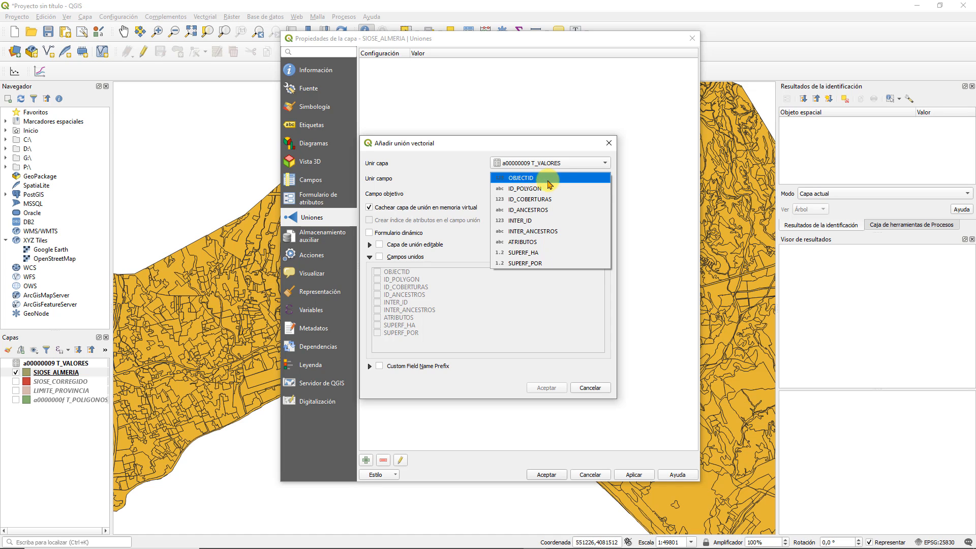
{"action": "left_click", "coordinate": [526, 189]}
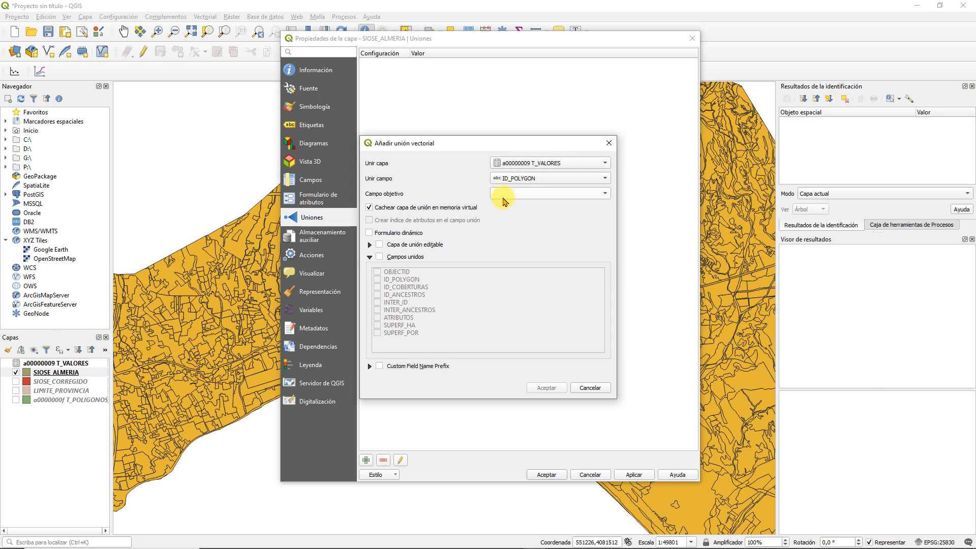
{"action": "left_click", "coordinate": [523, 196]}
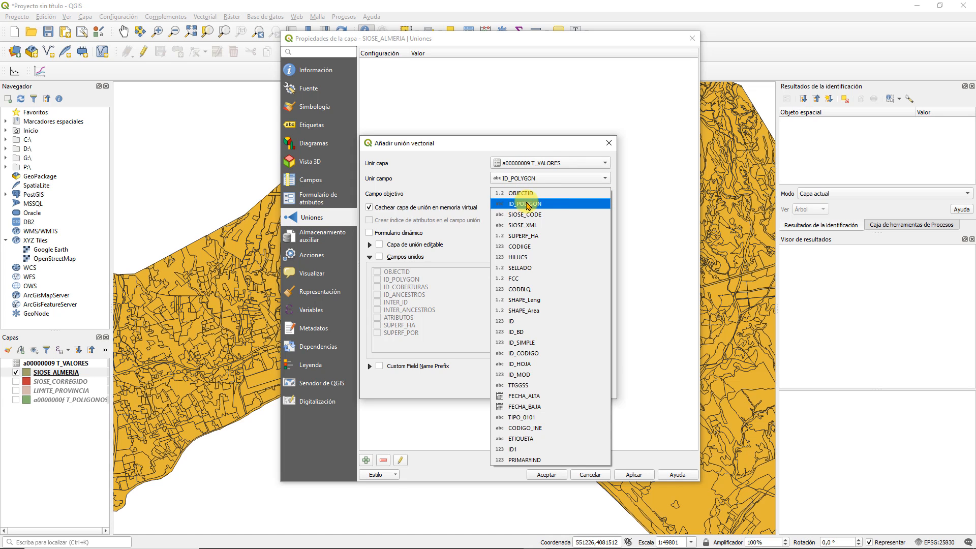
{"action": "left_click", "coordinate": [528, 203]}
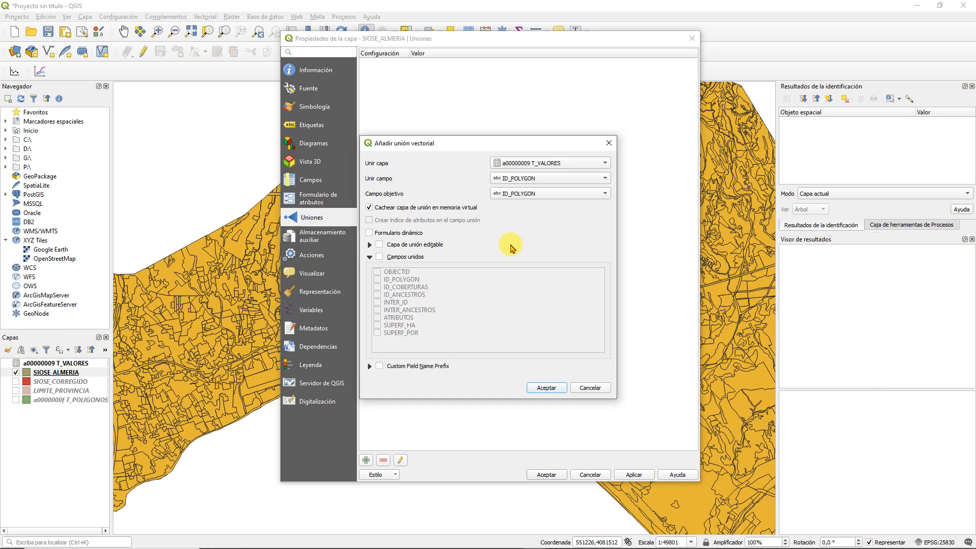
{"action": "left_click", "coordinate": [379, 258]}
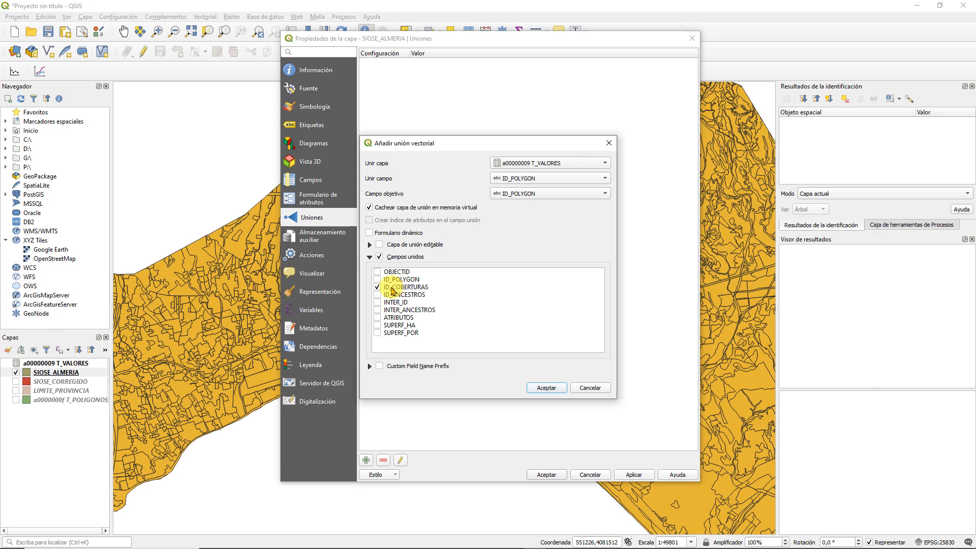
{"action": "left_click", "coordinate": [545, 388]}
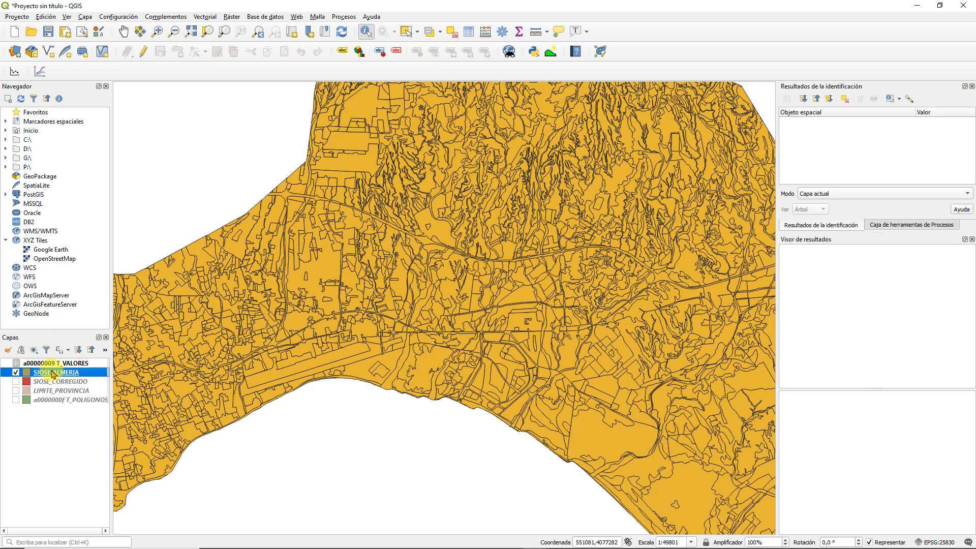
Examine the joined T_VALORES_ID_COBERTURAS column in the SIOSE_ALMERIA attribute table alongside the original fields, and close the table
{"action": "left_click", "coordinate": [466, 32]}
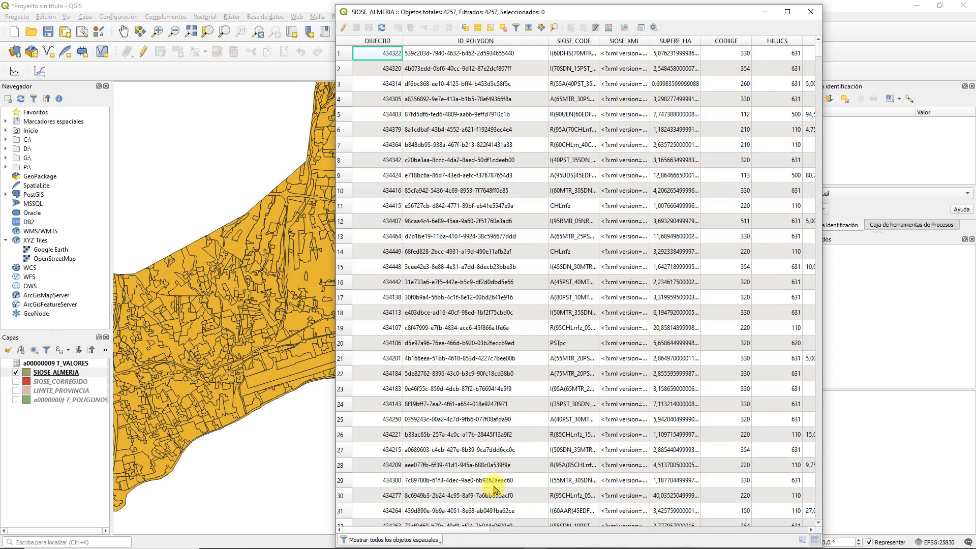
{"action": "left_click_drag", "start_coordinate": [454, 530], "coordinate": [816, 524]}
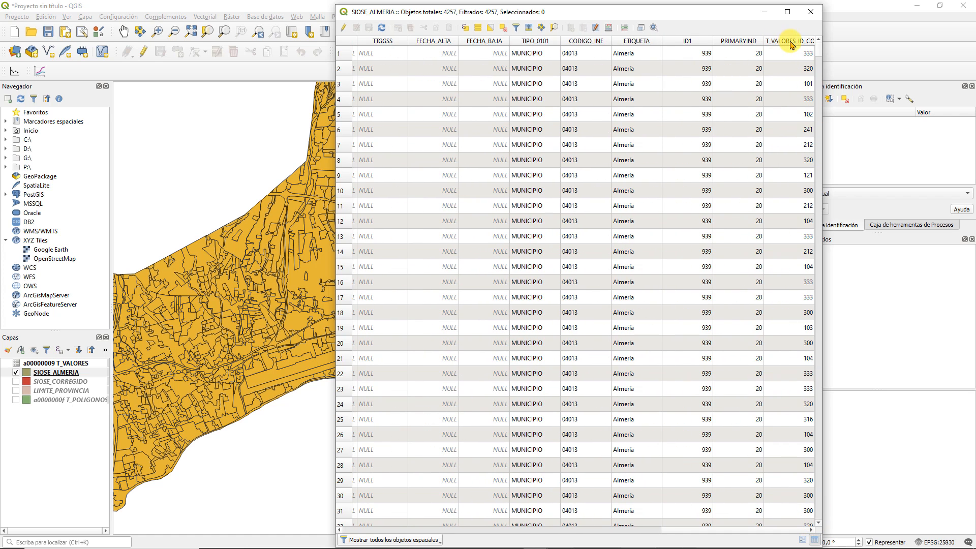
{"action": "left_click", "coordinate": [787, 12]}
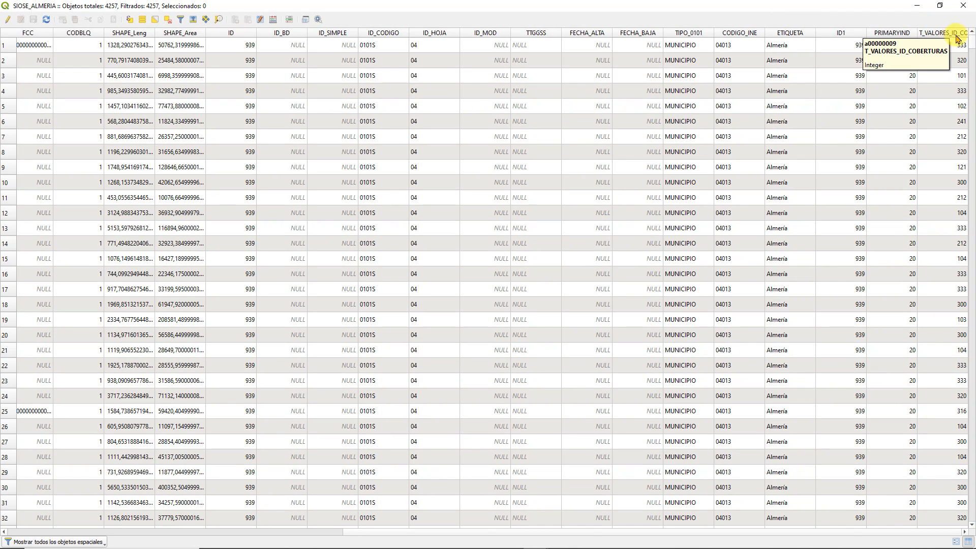
{"action": "left_click_drag", "start_coordinate": [917, 33], "coordinate": [901, 34]}
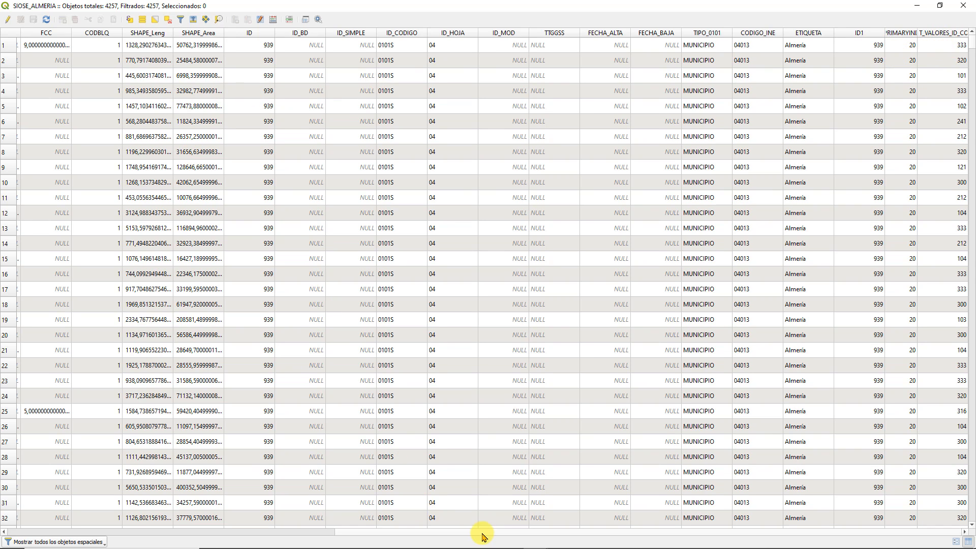
{"action": "left_click_drag", "start_coordinate": [484, 532], "coordinate": [260, 528]}
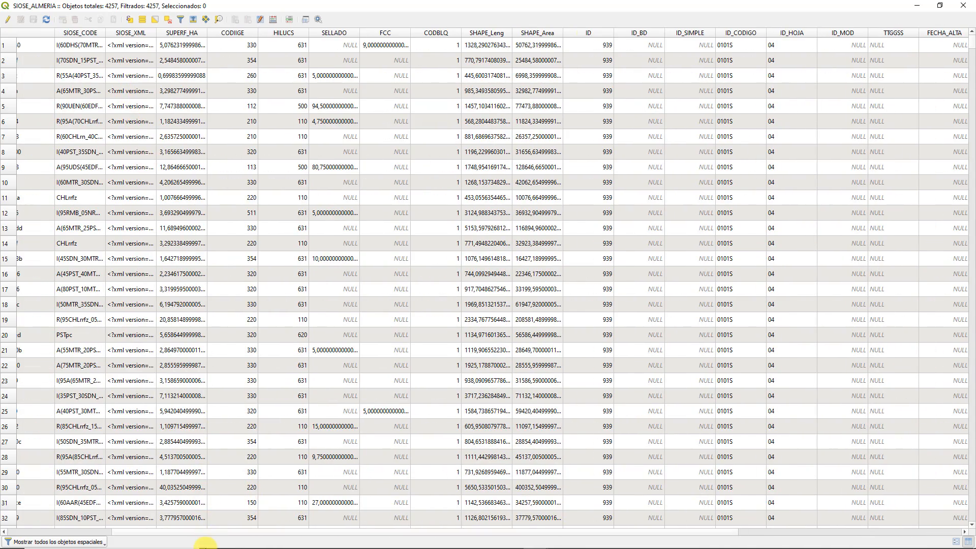
{"action": "mouse_move", "coordinate": [207, 541]}
{"action": "scroll", "coordinate": [207, 529], "scroll_direction": "left", "scroll_amount": 3}
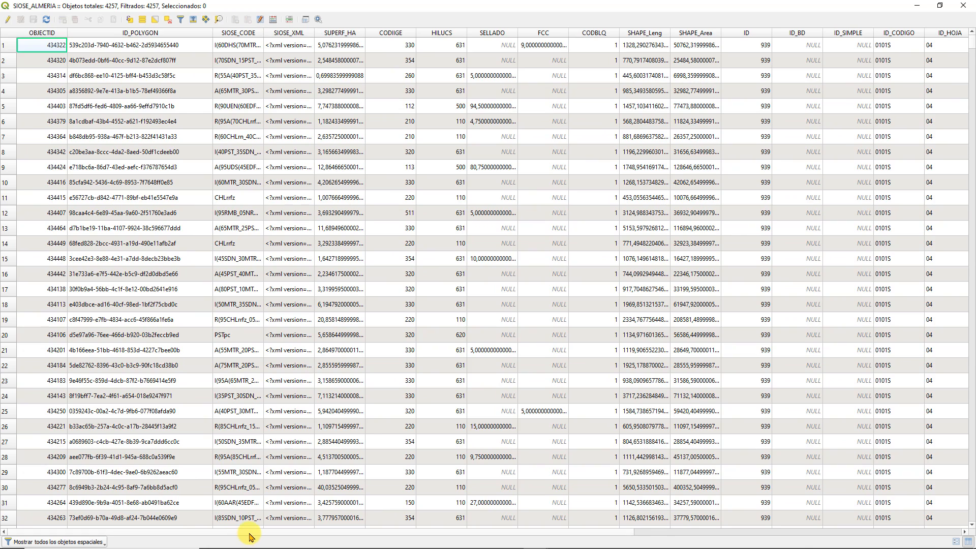
{"action": "left_click_drag", "start_coordinate": [249, 534], "coordinate": [767, 475]}
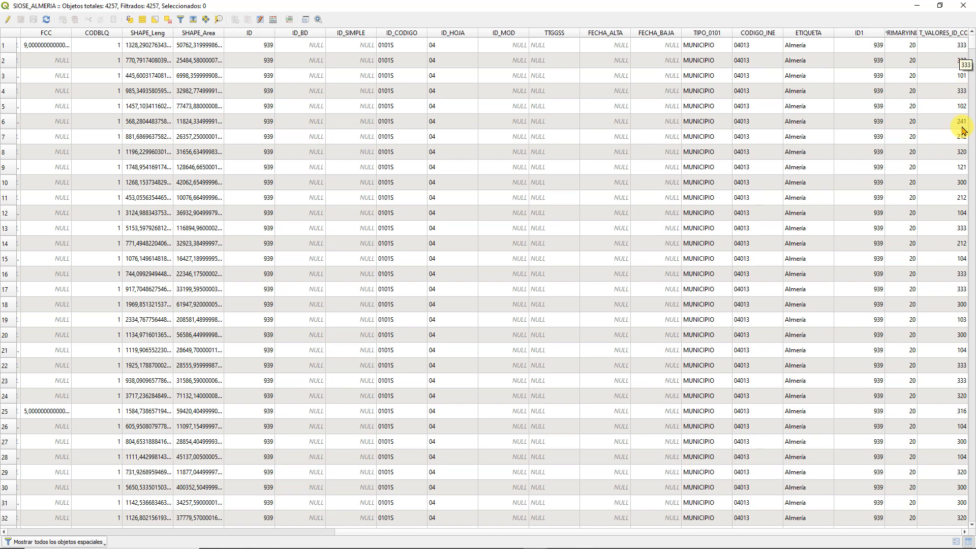
{"action": "left_click", "coordinate": [940, 5]}
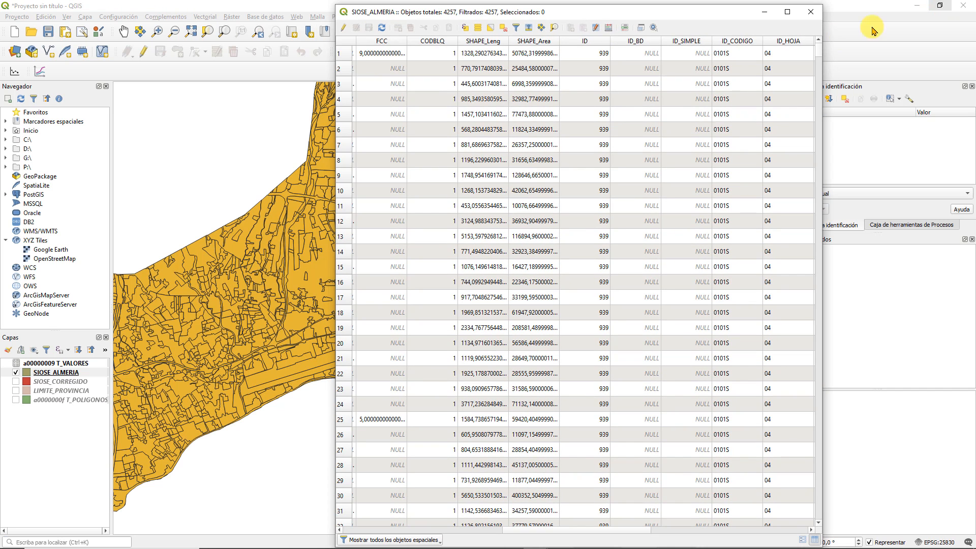
{"action": "left_click", "coordinate": [812, 12]}
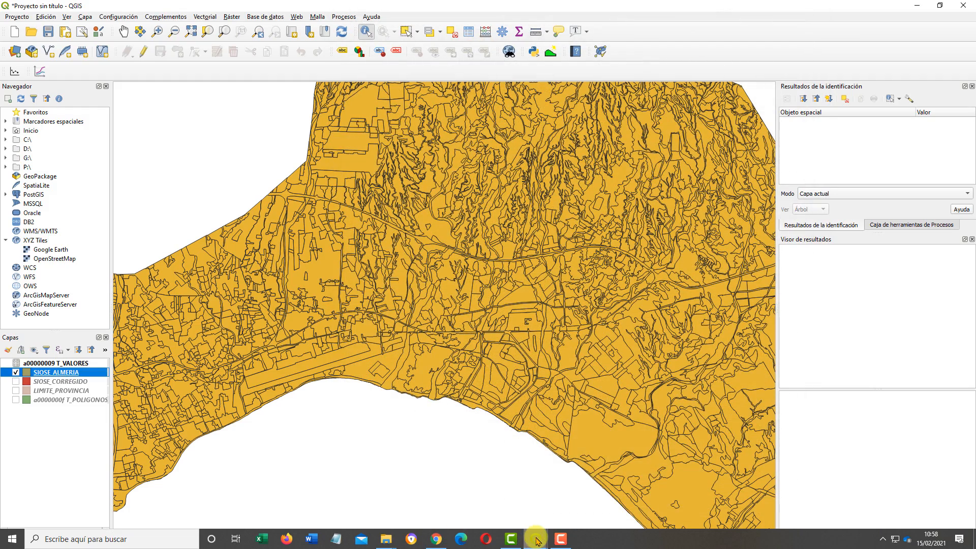
Close the older minimized SIOSE_ALMERIA attribute table and return to the project's map window
{"action": "mouse_move", "coordinate": [537, 538]}
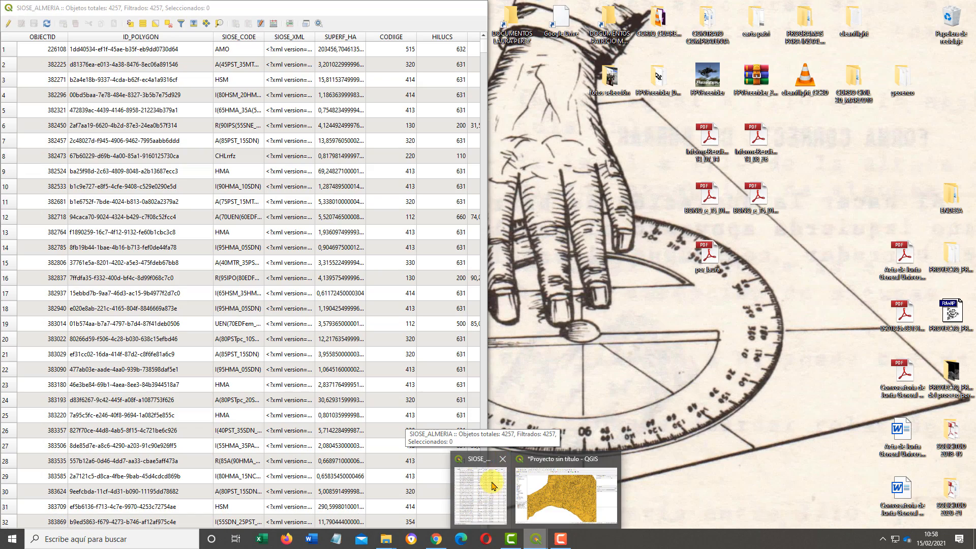
{"action": "left_click", "coordinate": [503, 463]}
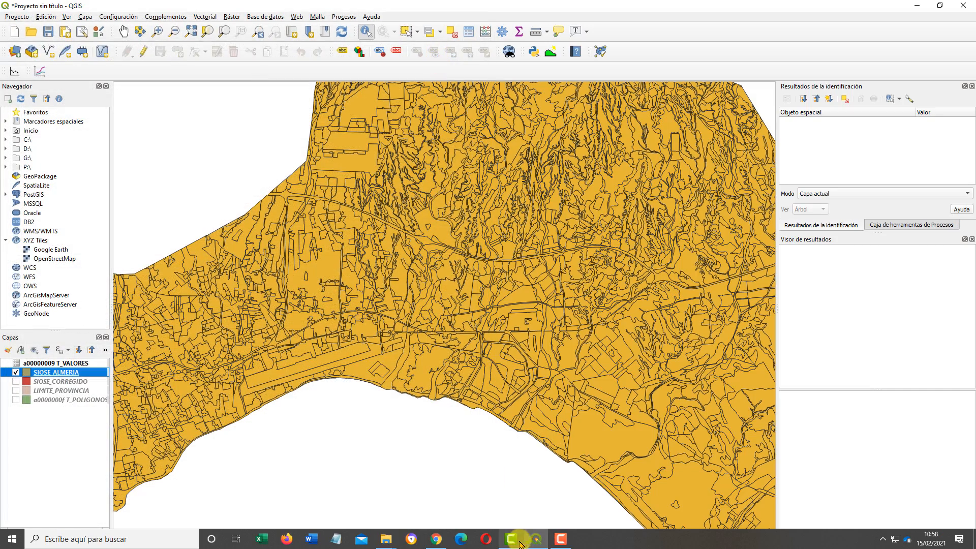
{"action": "left_click", "coordinate": [531, 540]}
{"action": "left_click", "coordinate": [531, 540]}
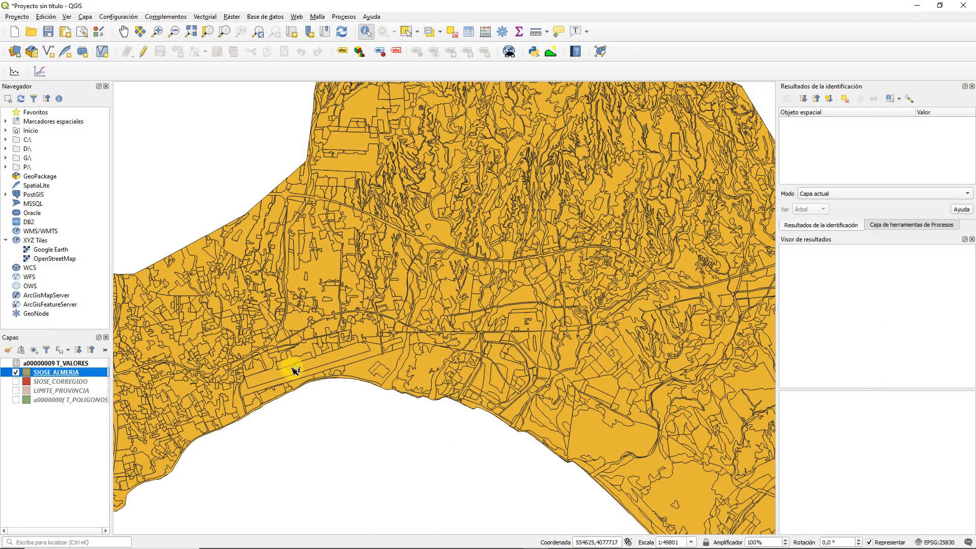
Add the a0000000c.gdbtable file from the SIOSE_Andalucia_2014.gdb folder to the QGIS project
{"action": "scroll", "coordinate": [292, 368], "scroll_direction": "down", "scroll_amount": 1}
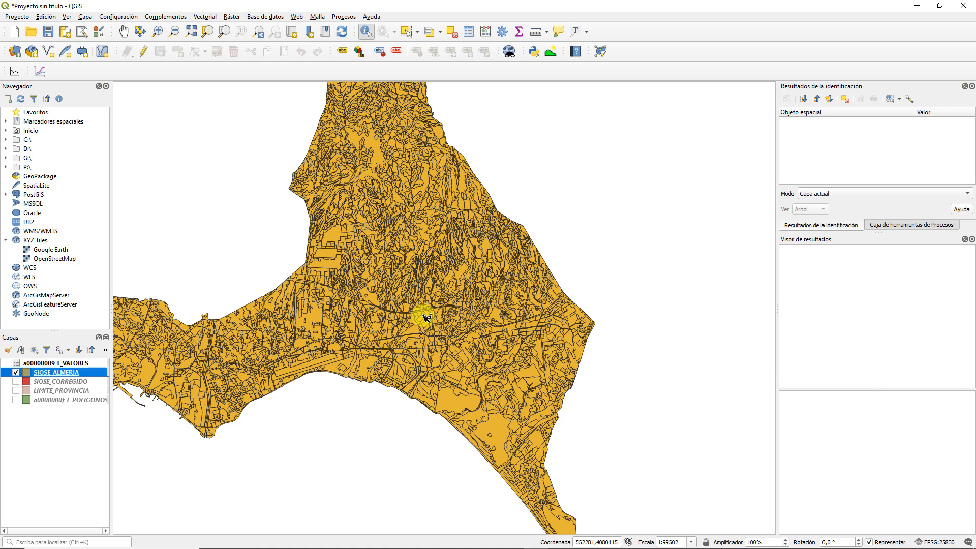
{"action": "left_click", "coordinate": [387, 540]}
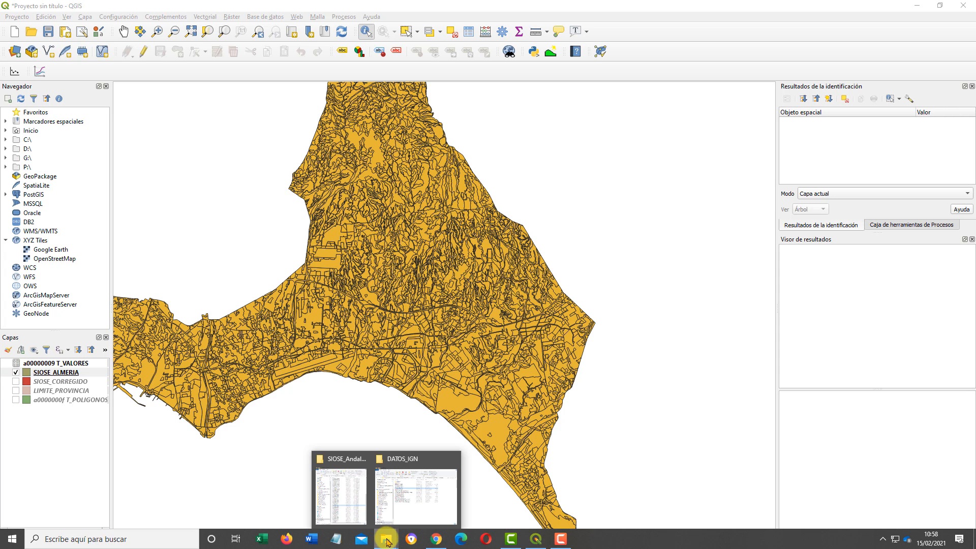
{"action": "left_click", "coordinate": [353, 500]}
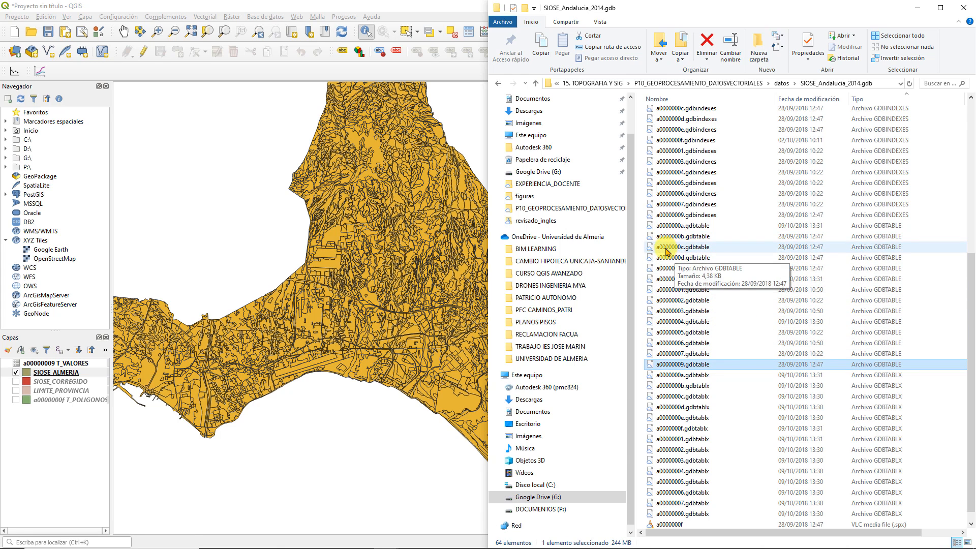
{"action": "left_click", "coordinate": [684, 249]}
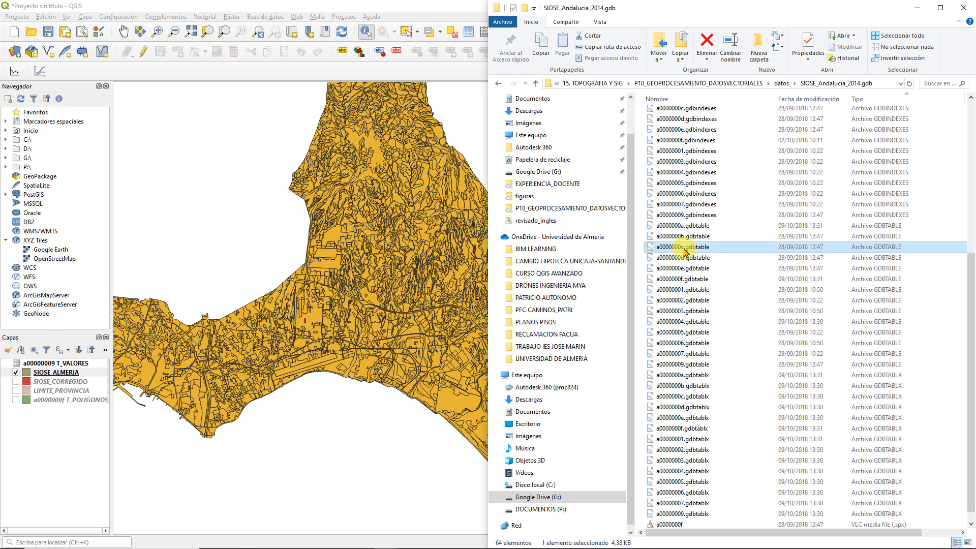
{"action": "left_click_drag", "start_coordinate": [718, 251], "coordinate": [32, 463]}
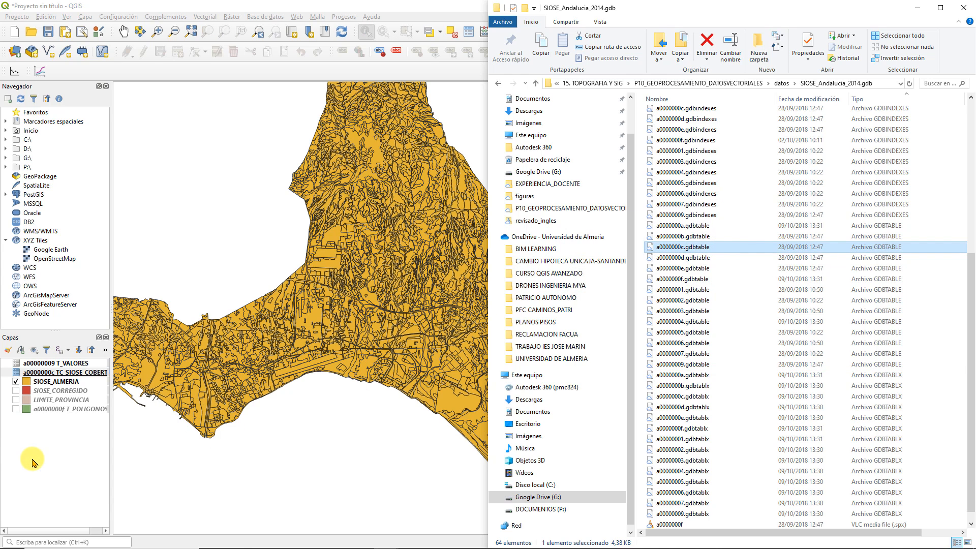
Open the a0000000c TC_SIOSE_COBERTURAS attribute table maximized and widen the DESCRIPCION_COBERTURAS column to read the coverage descriptions
{"action": "left_click", "coordinate": [62, 375]}
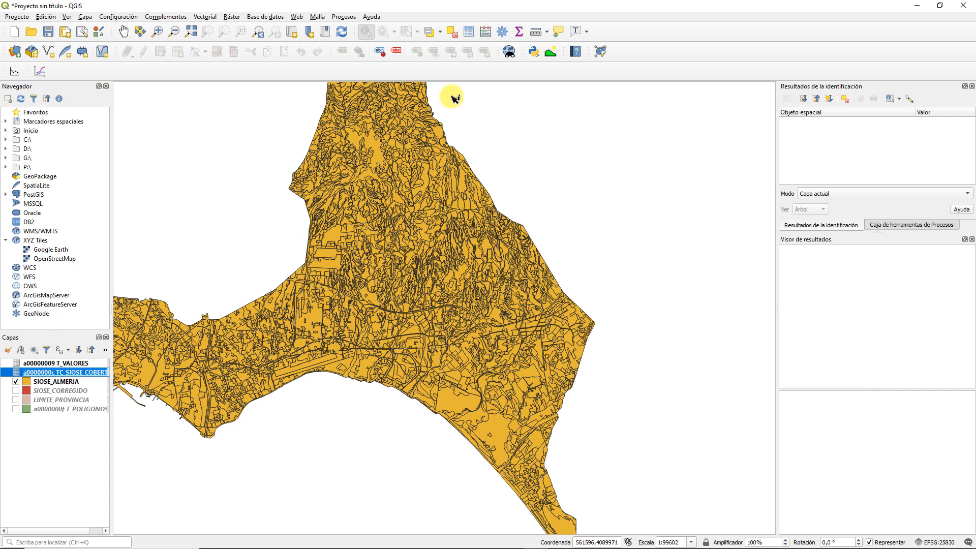
{"action": "left_click", "coordinate": [468, 34]}
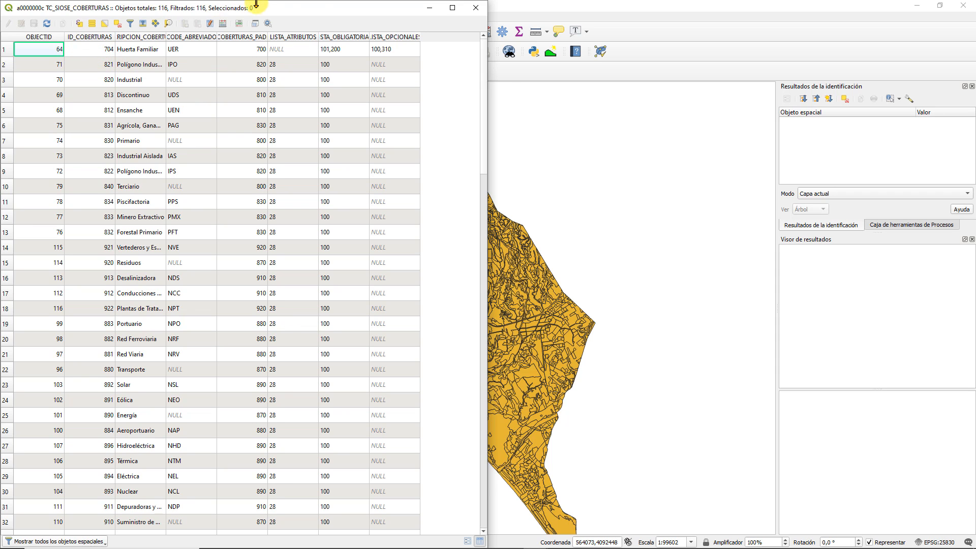
{"action": "left_click_drag", "start_coordinate": [257, 6], "coordinate": [644, 0]}
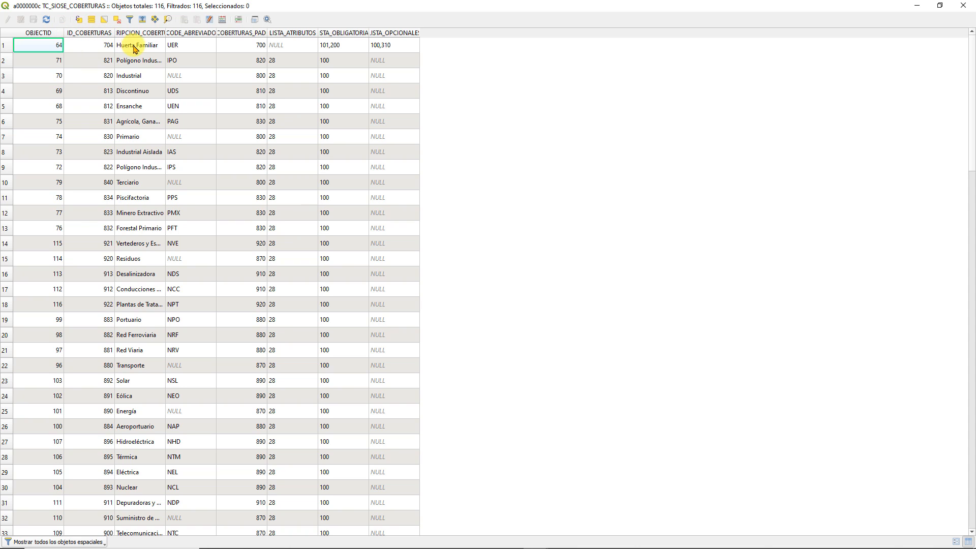
{"action": "left_click_drag", "start_coordinate": [165, 32], "coordinate": [258, 32]}
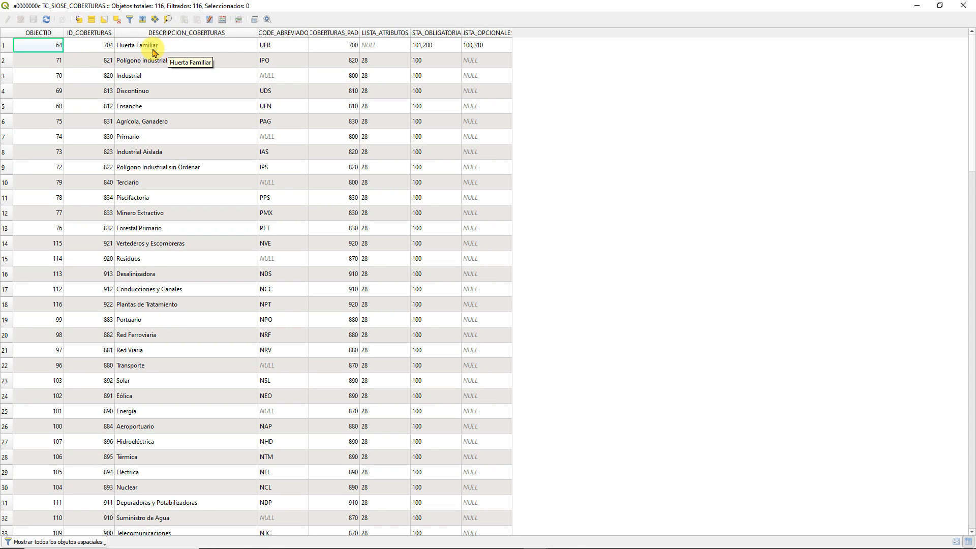
Read through the coverage descriptions in the TC_SIOSE_COBERTURAS attribute table from first to last row, and close the table
{"action": "scroll", "coordinate": [153, 77], "scroll_direction": "down", "scroll_amount": 8}
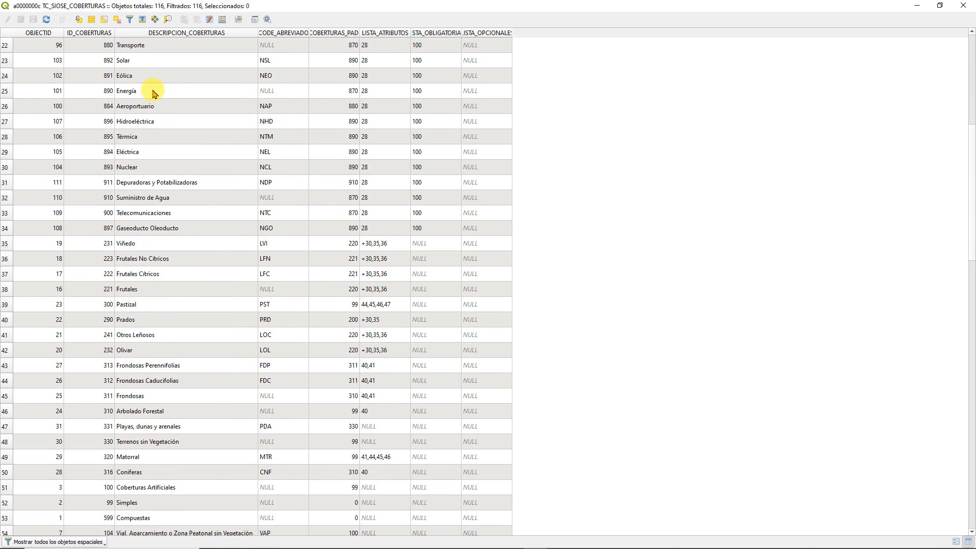
{"action": "scroll", "coordinate": [160, 148], "scroll_direction": "down", "scroll_amount": 20}
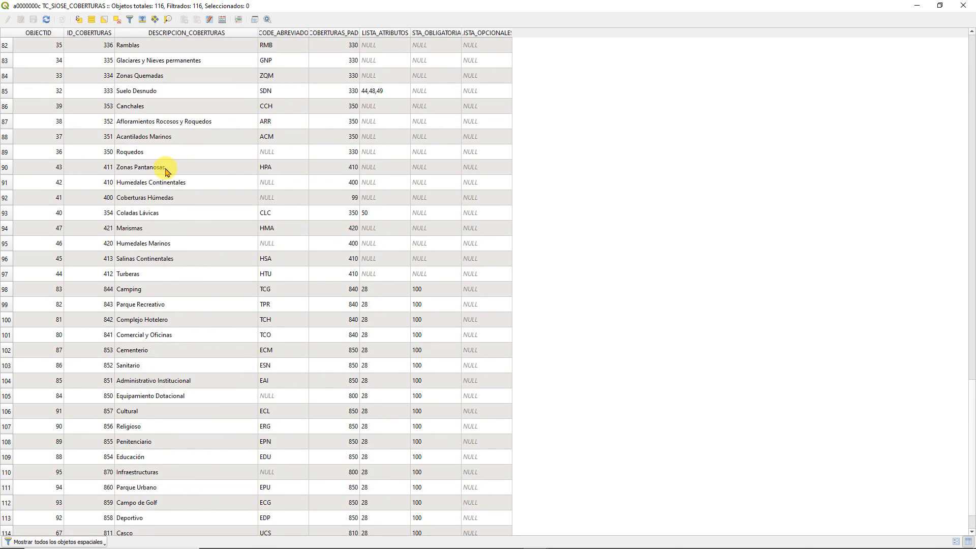
{"action": "scroll", "coordinate": [170, 300], "scroll_direction": "up", "scroll_amount": 15}
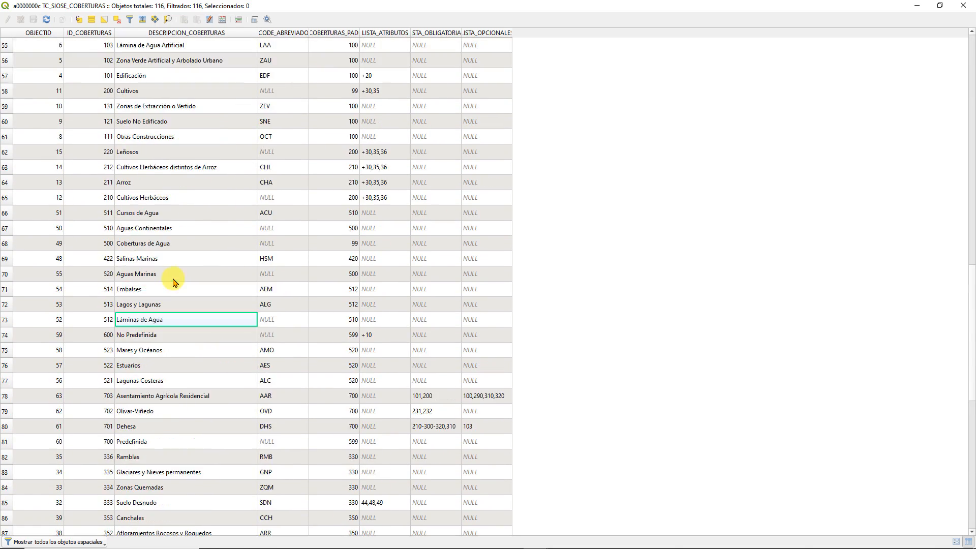
{"action": "scroll", "coordinate": [173, 277], "scroll_direction": "up", "scroll_amount": 13}
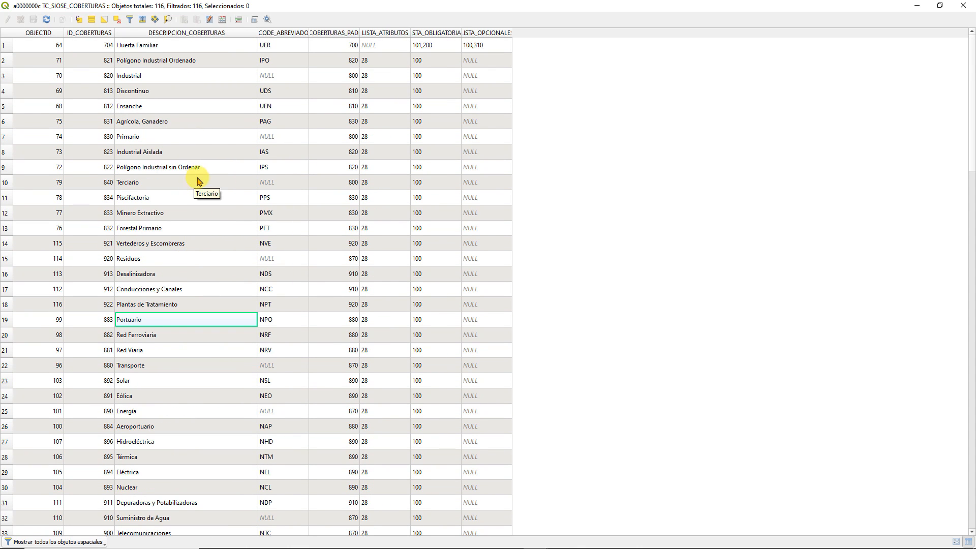
{"action": "left_click", "coordinate": [962, 7]}
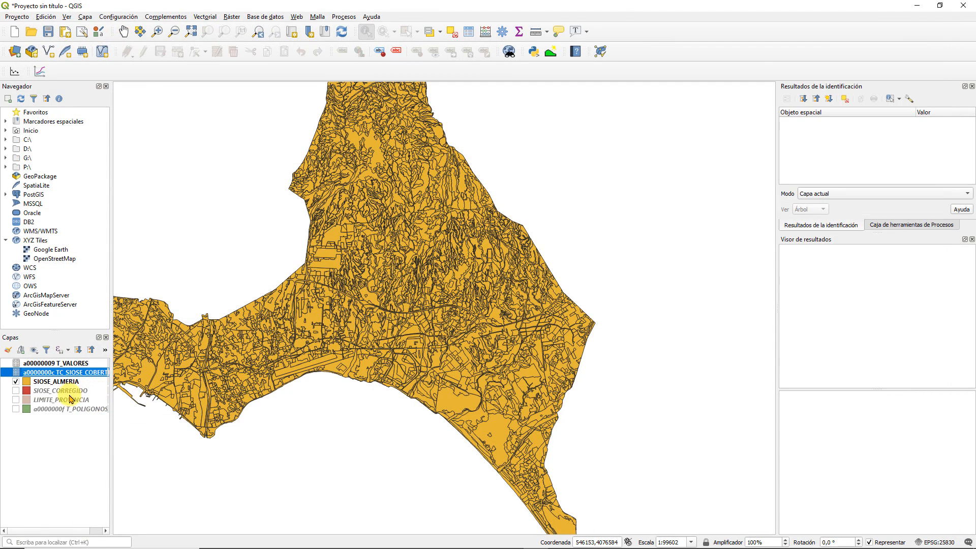
Reopen the TC_SIOSE_COBERTURAS attribute table to check its ID_COBERTURAS column as the join key, and close the table
{"action": "left_click", "coordinate": [49, 382]}
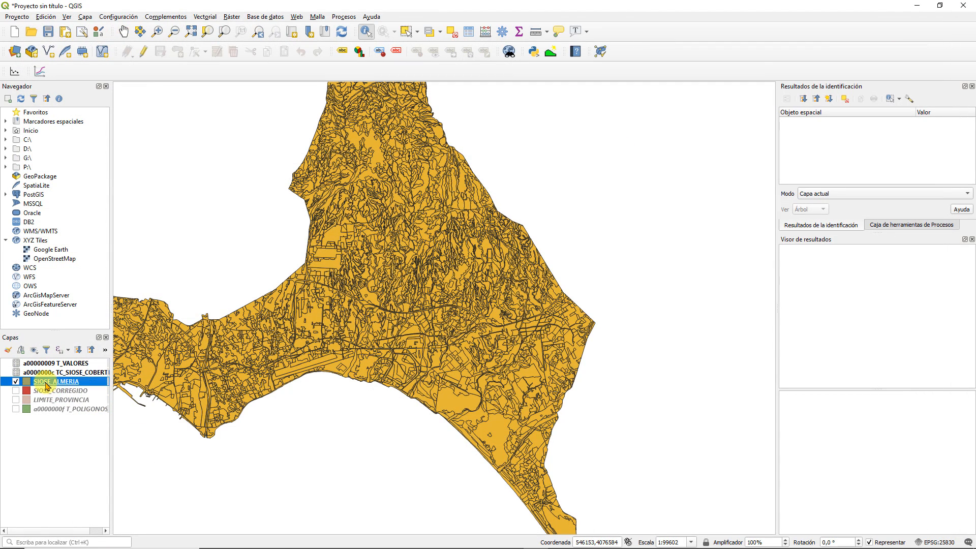
{"action": "left_click", "coordinate": [72, 373]}
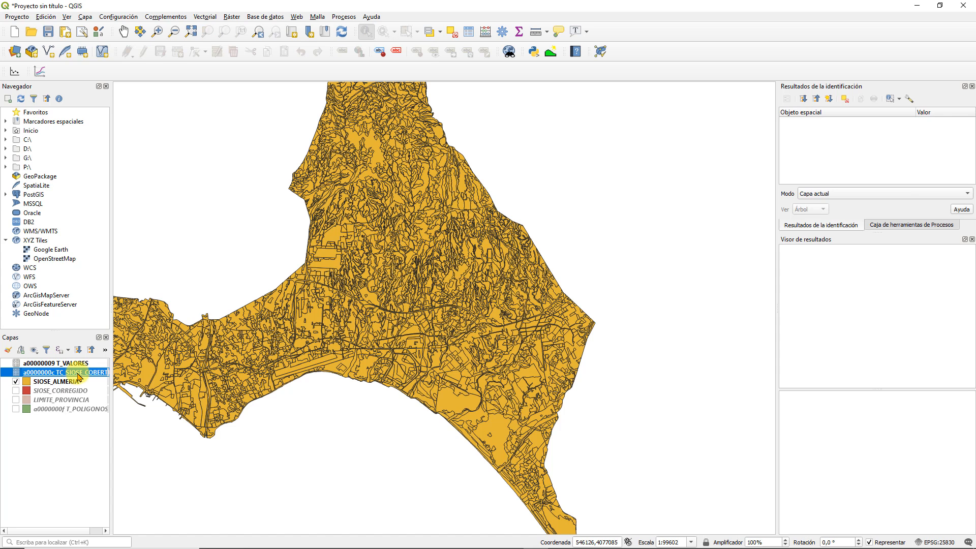
{"action": "left_click", "coordinate": [468, 32]}
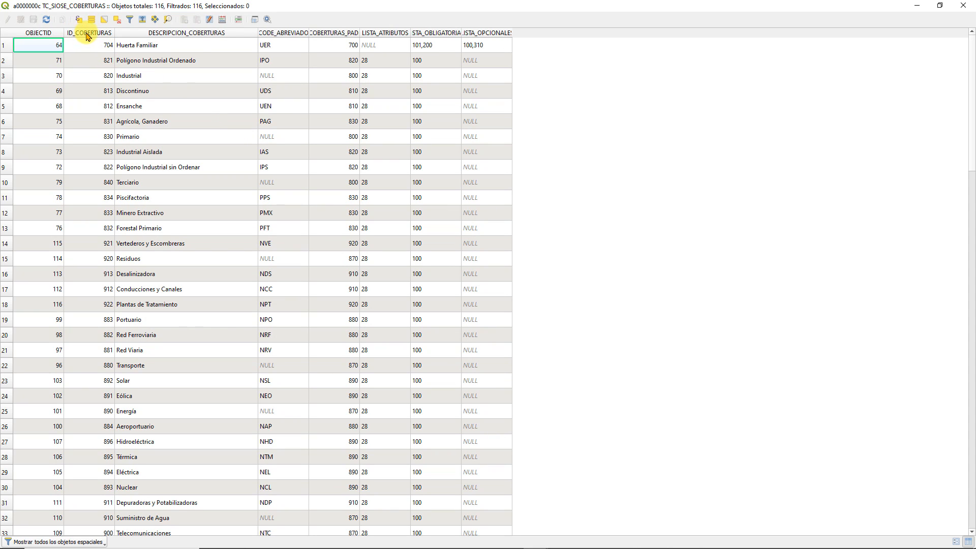
{"action": "left_click", "coordinate": [964, 9]}
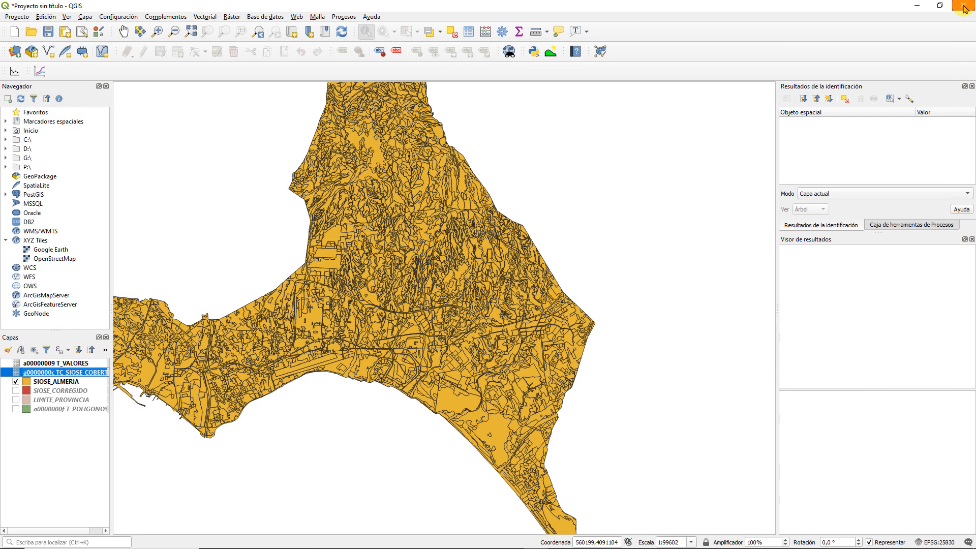
Set up a new join on the SIOSE_ALMERIA layer with TC_SIOSE_COBERTURAS, matching ID_COBERTURAS to the target field a00000009 T_VALORES_ID_COBERTURAS
{"action": "left_click", "coordinate": [54, 382]}
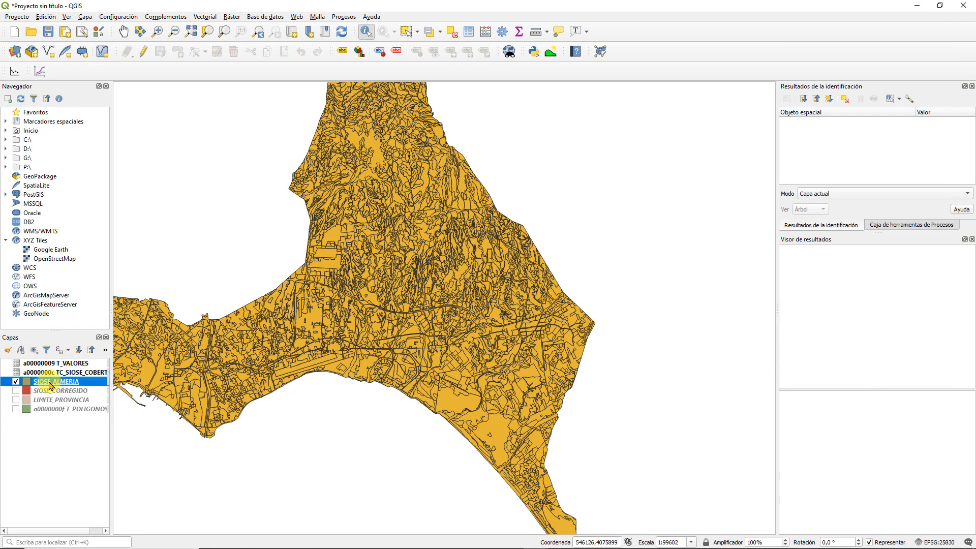
{"action": "right_click", "coordinate": [57, 386]}
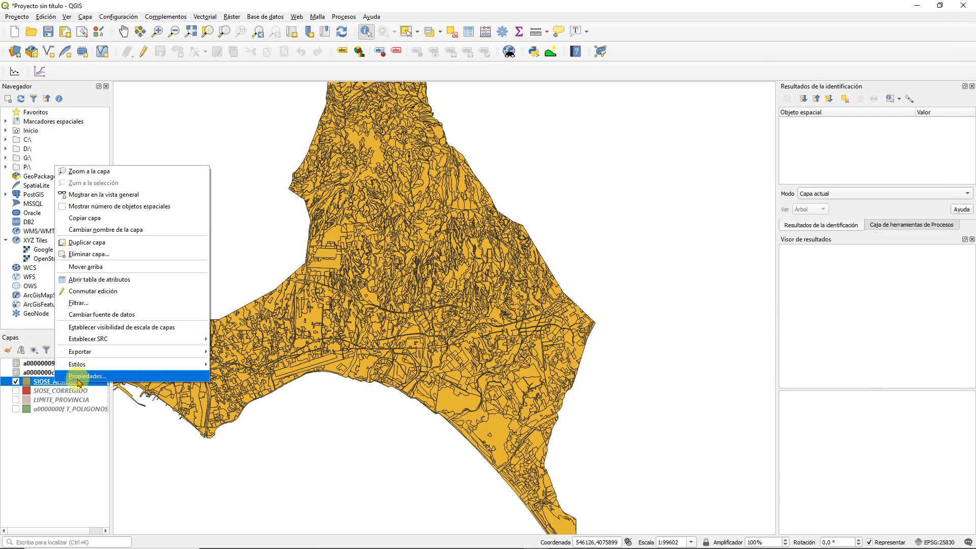
{"action": "left_click", "coordinate": [79, 380]}
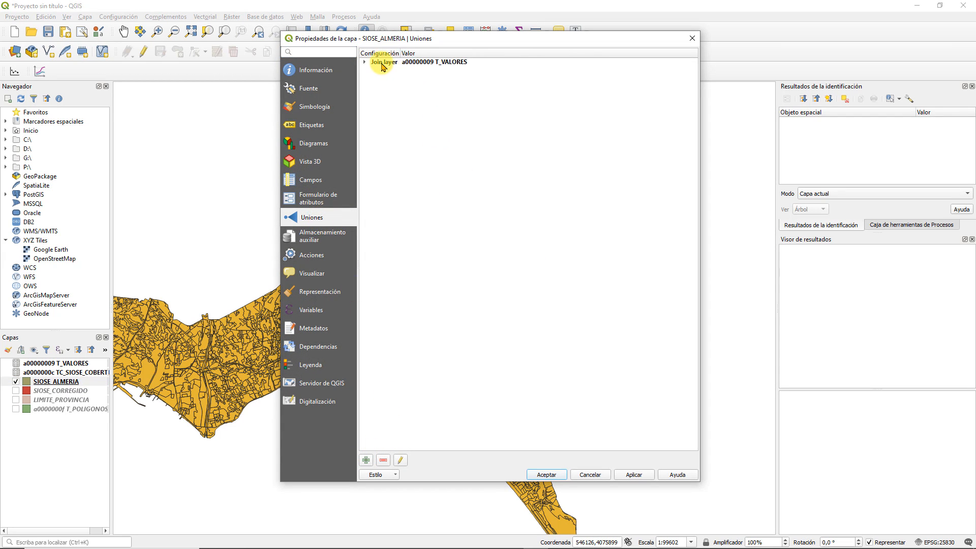
{"action": "left_click", "coordinate": [366, 460]}
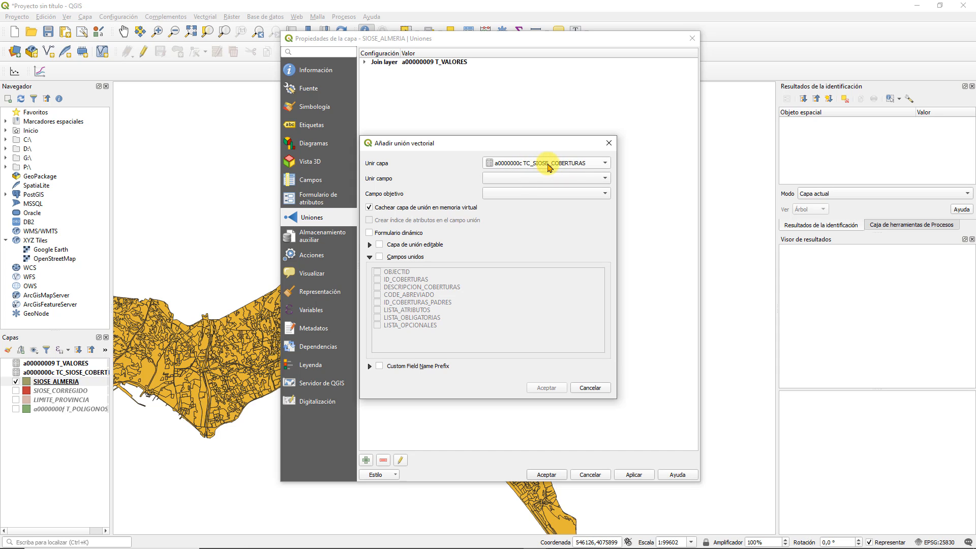
{"action": "left_click", "coordinate": [518, 178]}
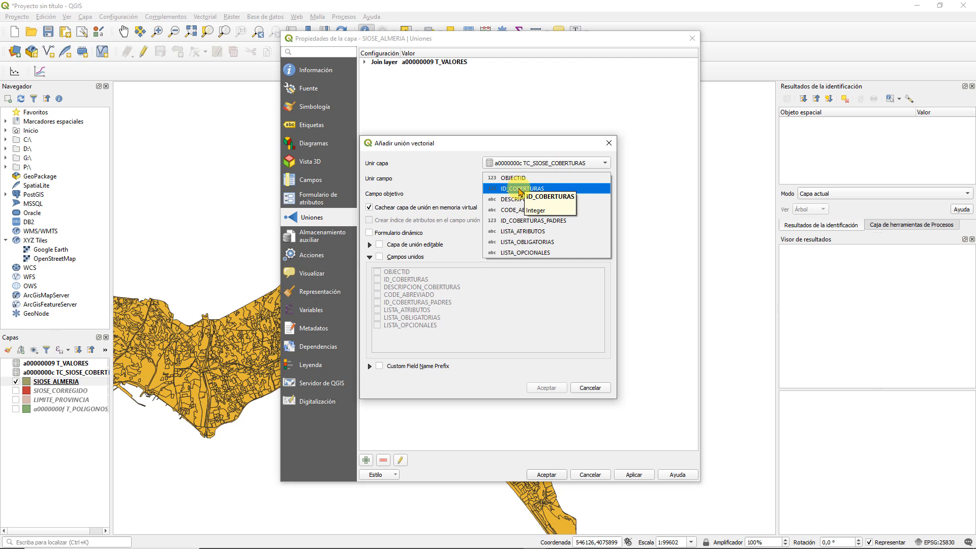
{"action": "left_click", "coordinate": [510, 189]}
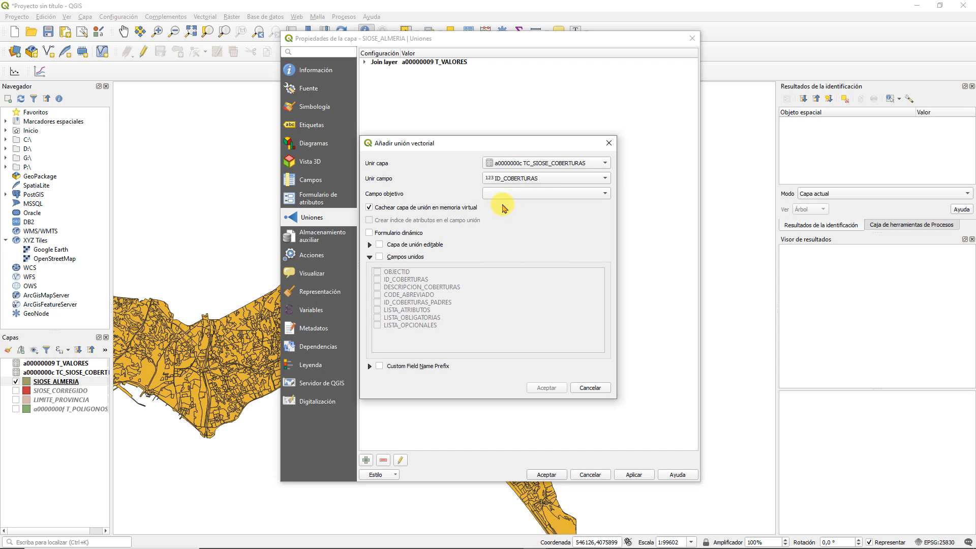
{"action": "left_click", "coordinate": [505, 196]}
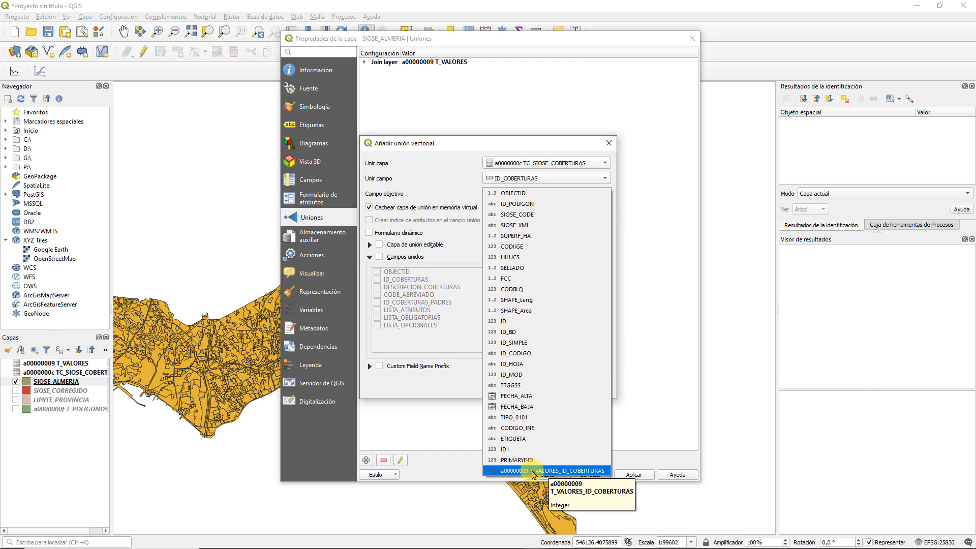
{"action": "left_click", "coordinate": [538, 472]}
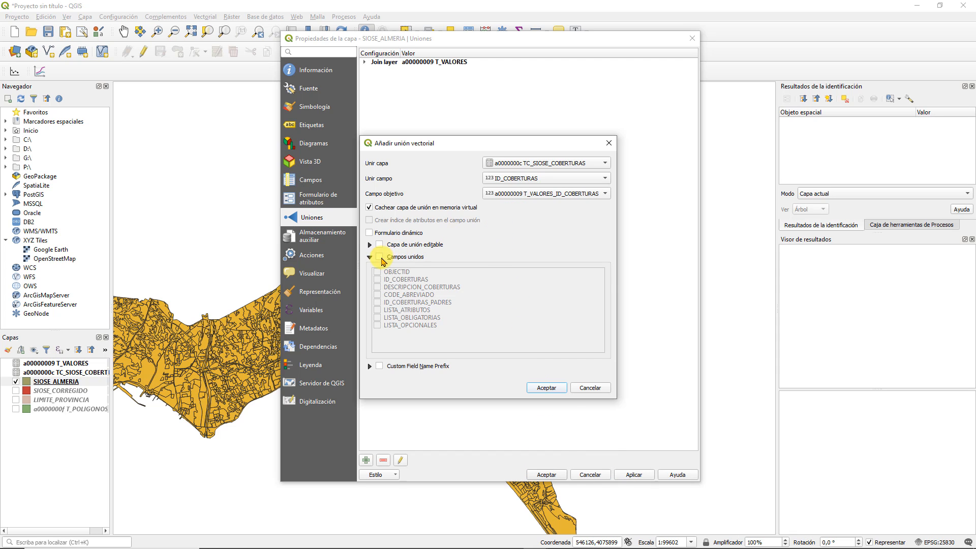
Limit the joined fields to DESCRIPCION_COBERTURAS, and accept the join and the layer properties
{"action": "left_click", "coordinate": [378, 257]}
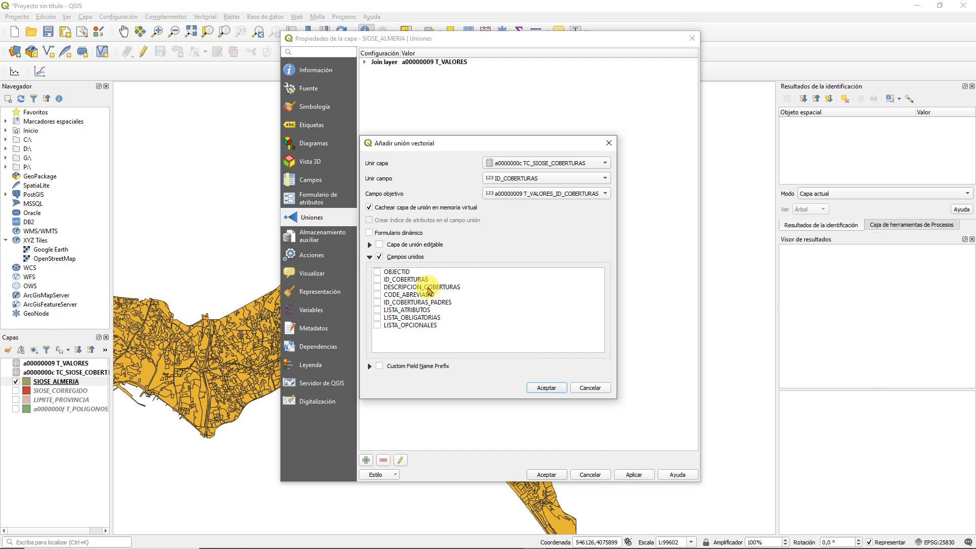
{"action": "left_click", "coordinate": [377, 288]}
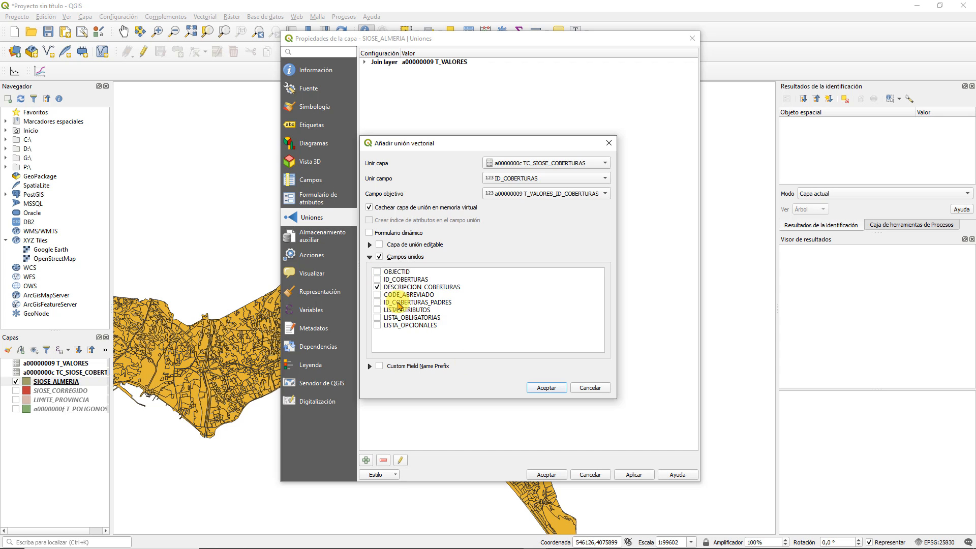
{"action": "left_click", "coordinate": [544, 388]}
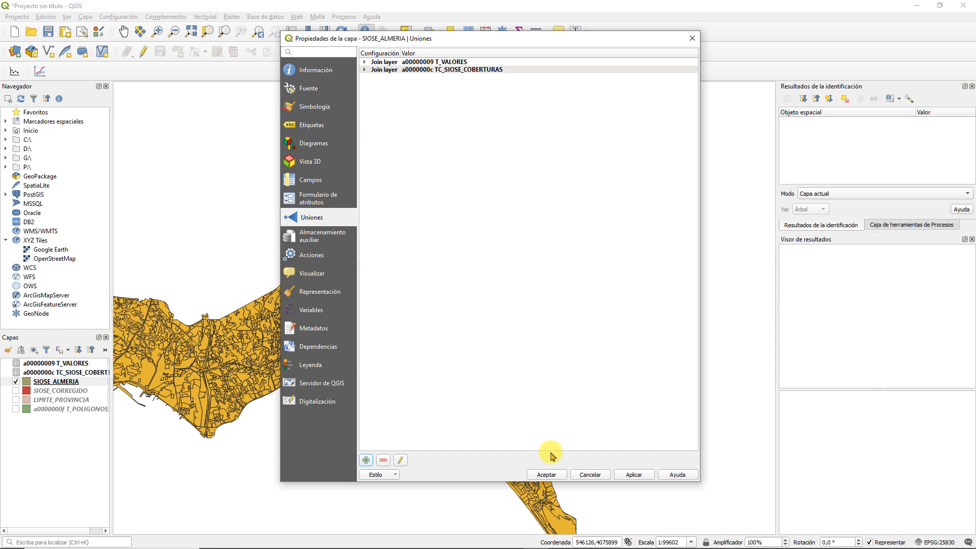
{"action": "left_click", "coordinate": [546, 475]}
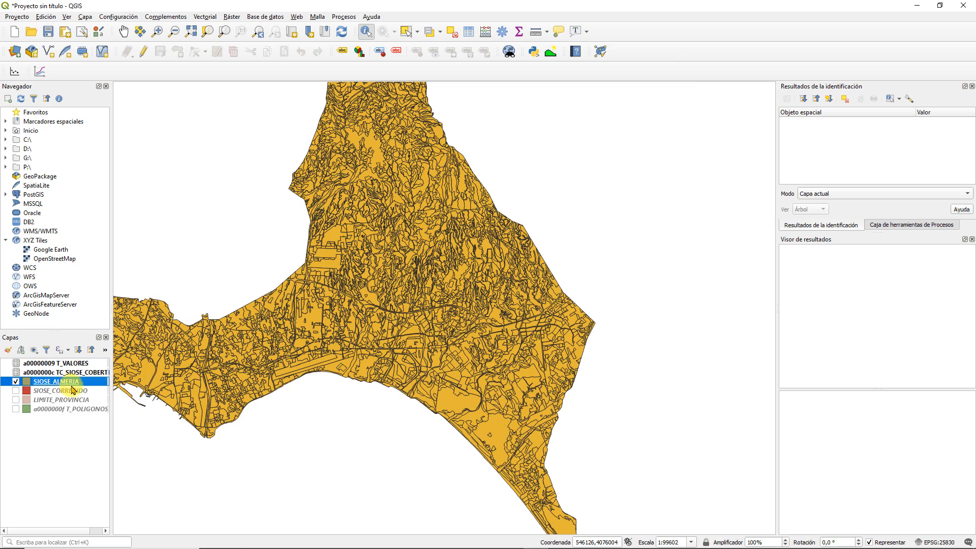
Hide every column of the SIOSE_ALMERIA attribute table except OBJECTID, ID_POLYGON, T_VALORES_ID_COBERTURAS and TC_SIOSE_COBERTURAS_DESCRIPCION_COBERTURAS
{"action": "left_click", "coordinate": [468, 32]}
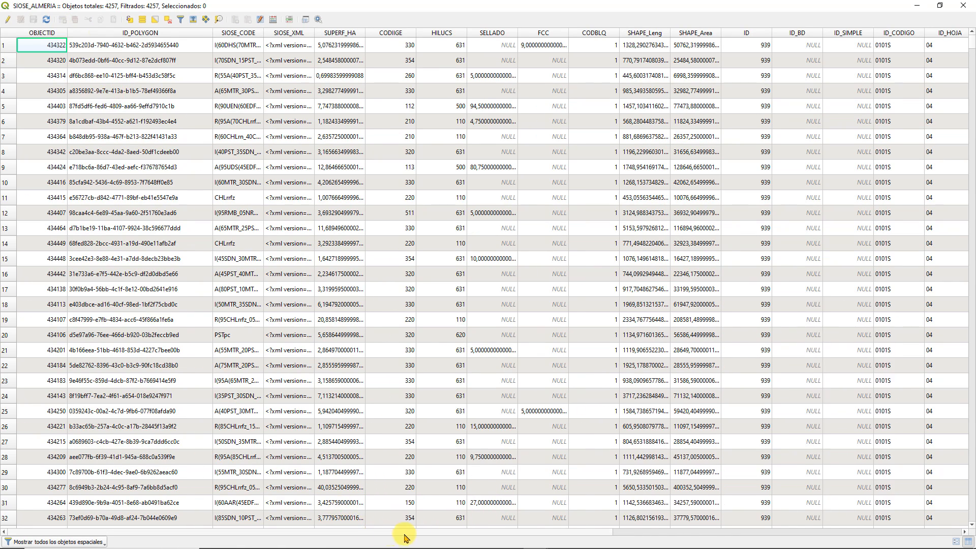
{"action": "left_click_drag", "start_coordinate": [403, 531], "coordinate": [758, 538]}
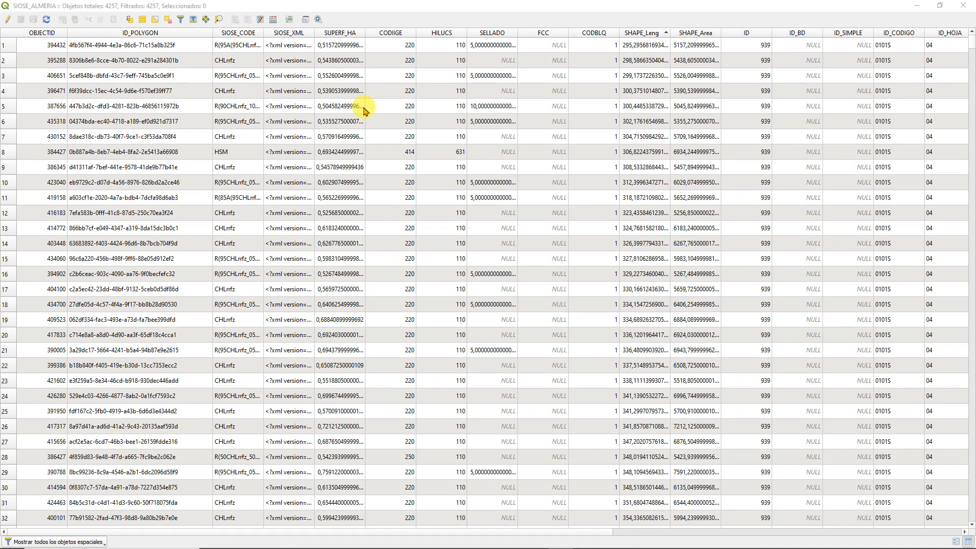
{"action": "left_click", "coordinate": [260, 20]}
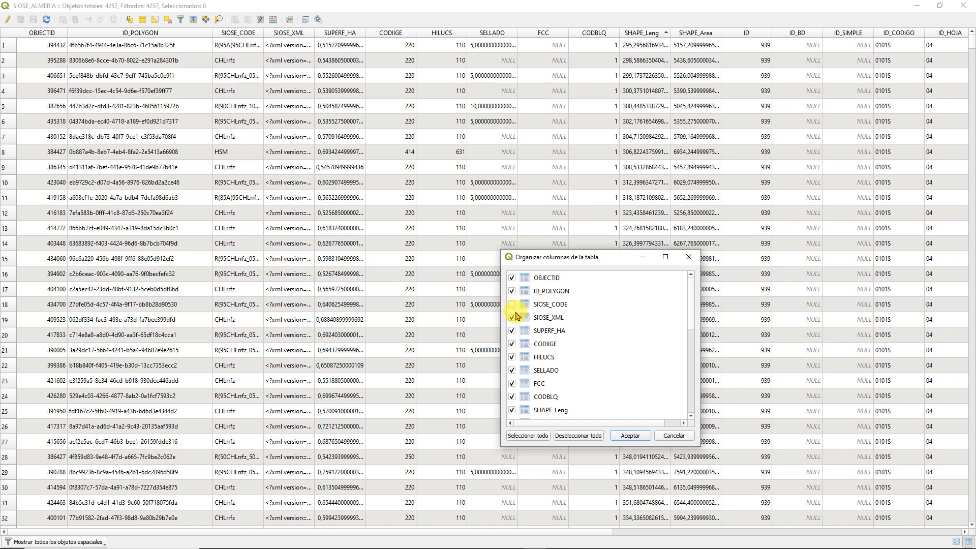
{"action": "left_click", "coordinate": [512, 330]}
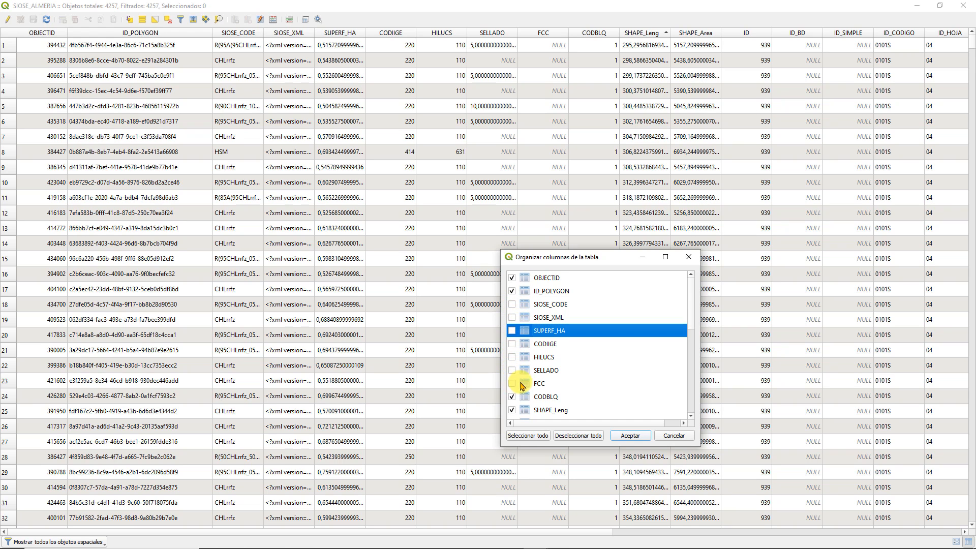
{"action": "scroll", "coordinate": [521, 386], "scroll_direction": "down", "scroll_amount": 2}
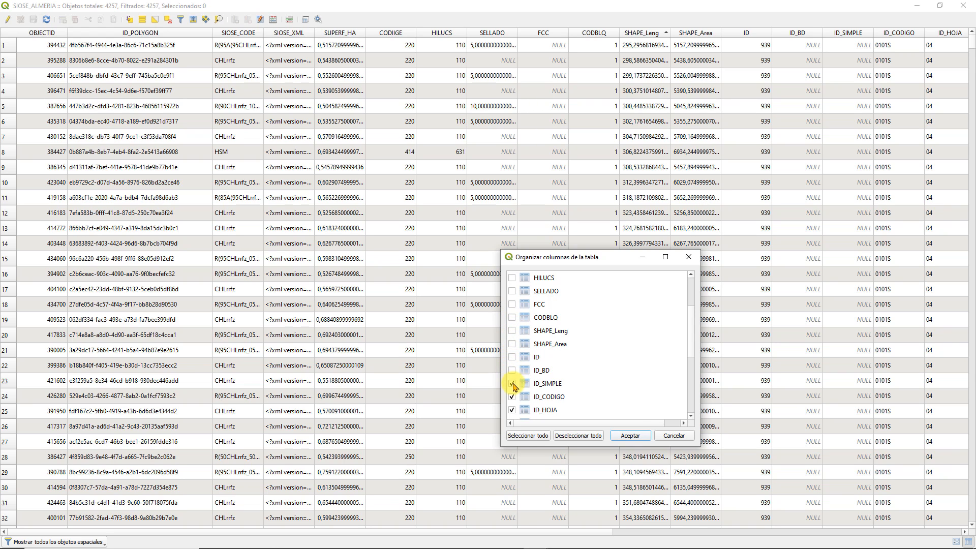
{"action": "scroll", "coordinate": [538, 382], "scroll_direction": "down", "scroll_amount": 5}
{"action": "scroll", "coordinate": [538, 383], "scroll_direction": "up", "scroll_amount": 2}
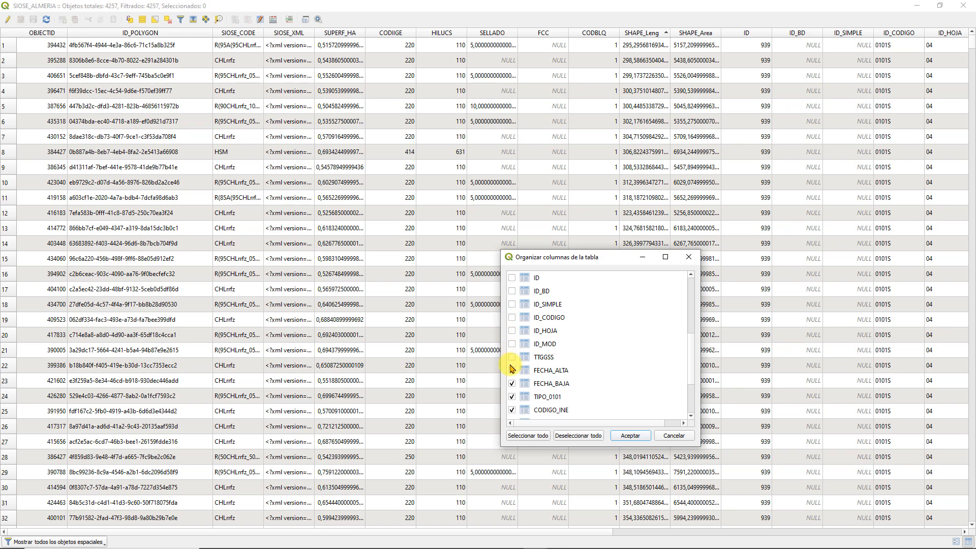
{"action": "left_click", "coordinate": [512, 410]}
{"action": "scroll", "coordinate": [541, 376], "scroll_direction": "down", "scroll_amount": 2}
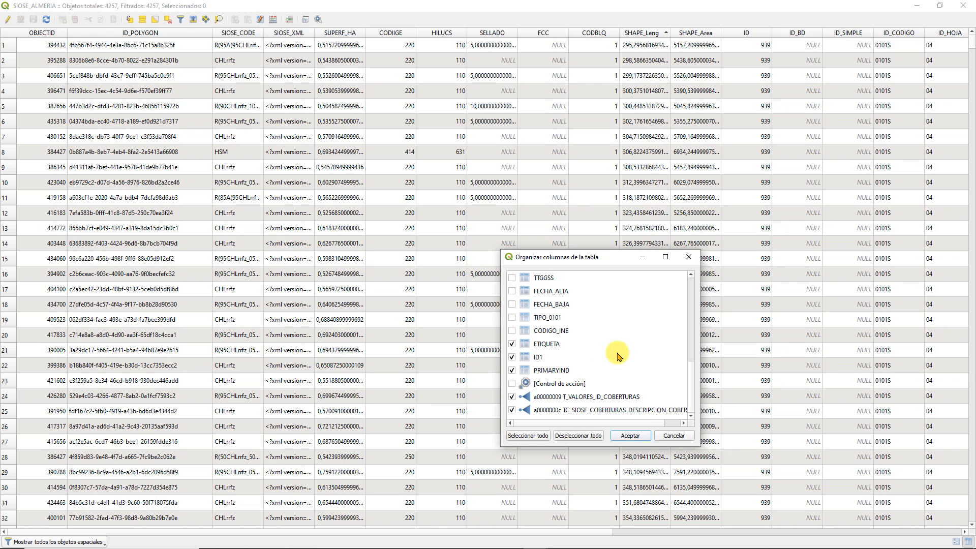
{"action": "left_click", "coordinate": [512, 371]}
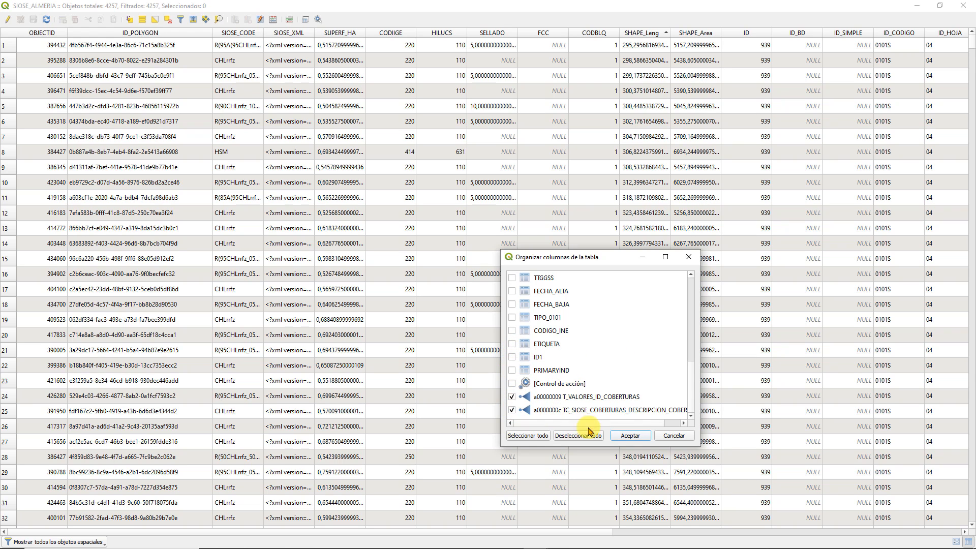
{"action": "left_click", "coordinate": [630, 436]}
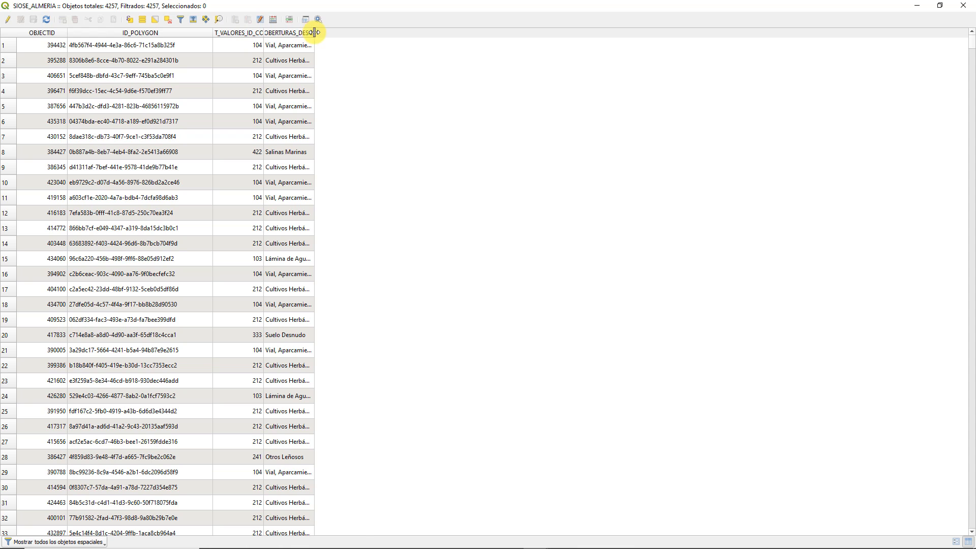
Widen the TC_SIOSE_COBERTURAS_DESCRIPCION_COBERTURAS column to read the full coverage descriptions, and close the SIOSE_ALMERIA attribute table
{"action": "left_click_drag", "start_coordinate": [314, 32], "coordinate": [475, 33]}
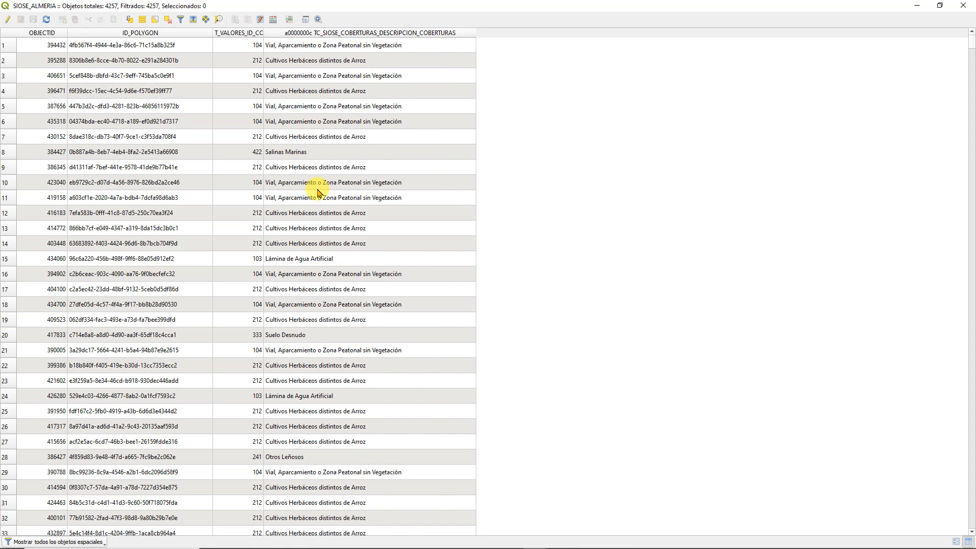
{"action": "left_click", "coordinate": [963, 5]}
{"action": "scroll", "coordinate": [340, 319], "scroll_direction": "down", "scroll_amount": 1}
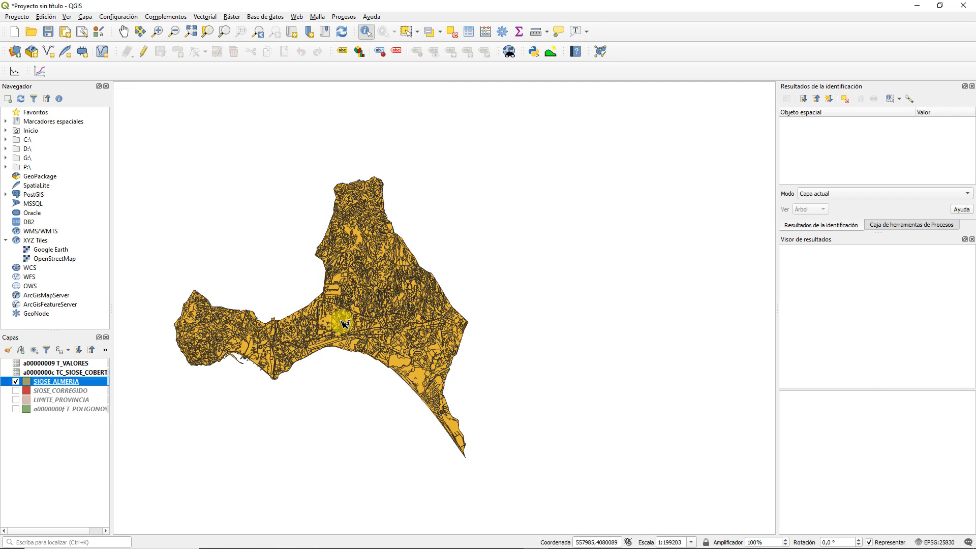
{"action": "left_click_drag", "start_coordinate": [338, 322], "coordinate": [441, 315]}
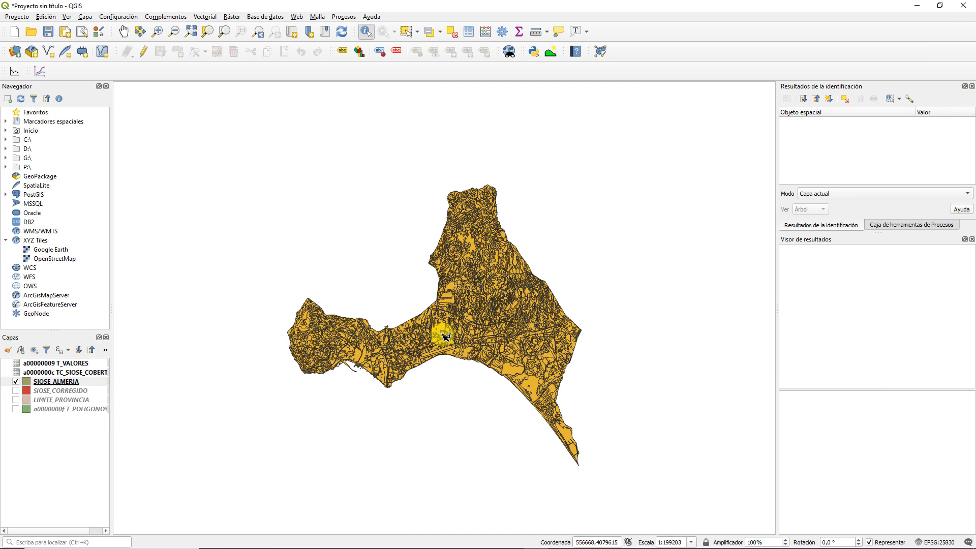
{"action": "scroll", "coordinate": [487, 332], "scroll_direction": "up", "scroll_amount": 1}
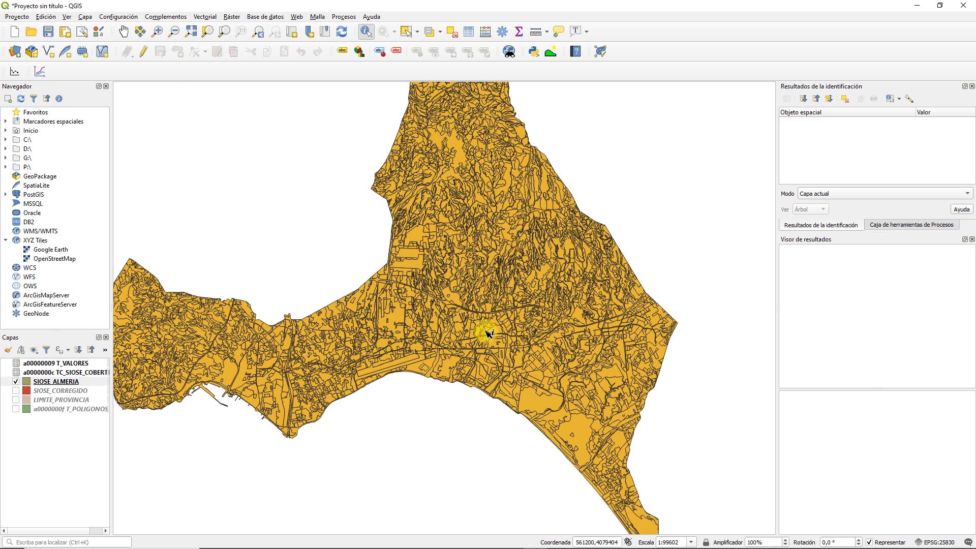
{"action": "left_click_drag", "start_coordinate": [435, 323], "coordinate": [498, 342]}
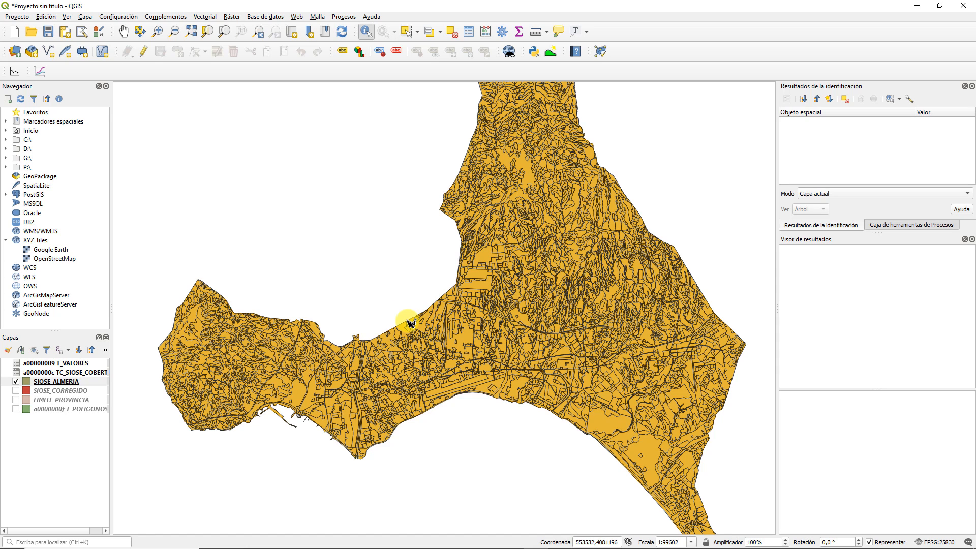
Switch the symbology of the SIOSE_ALMERIA layer from a single symbol to Categorizado in its layer properties
{"action": "right_click", "coordinate": [50, 385]}
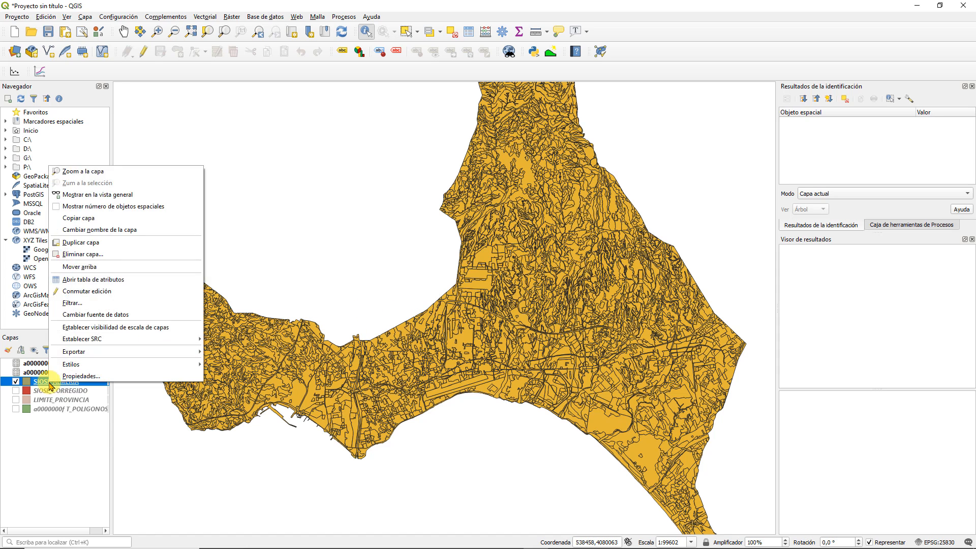
{"action": "left_click", "coordinate": [76, 382]}
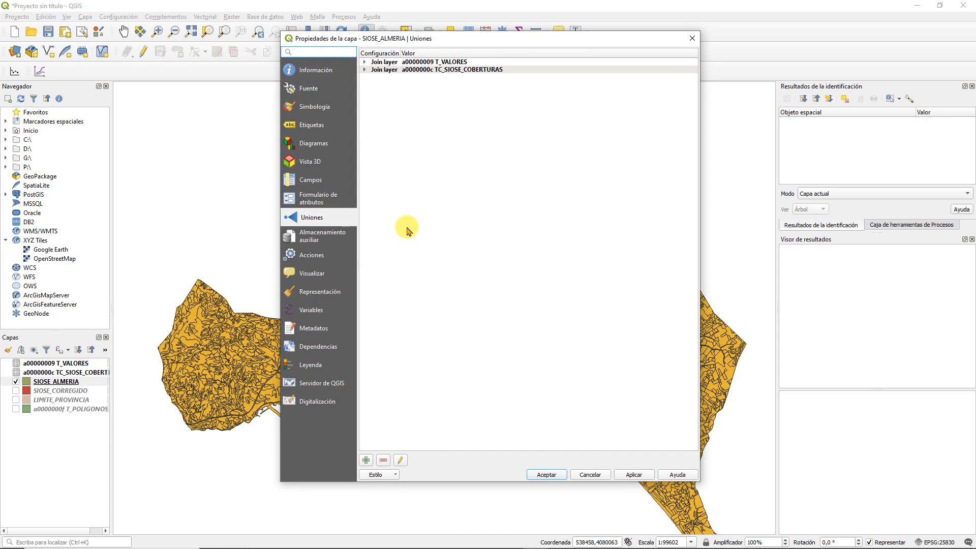
{"action": "left_click", "coordinate": [312, 95]}
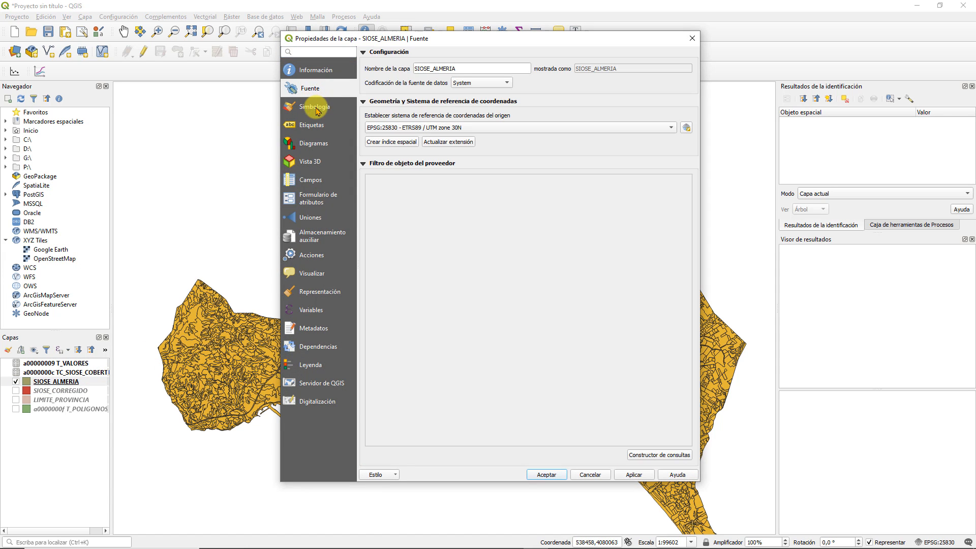
{"action": "left_click", "coordinate": [315, 108]}
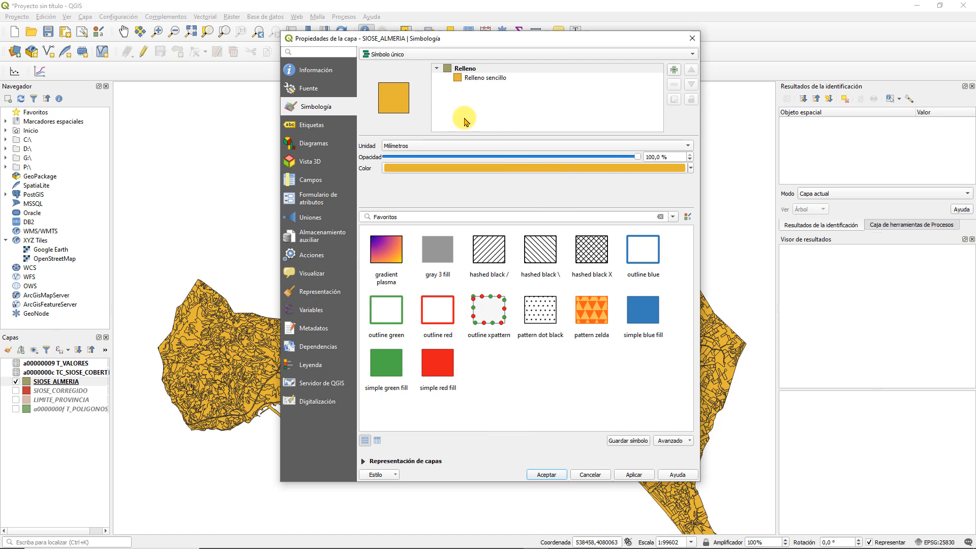
{"action": "left_click", "coordinate": [389, 54]}
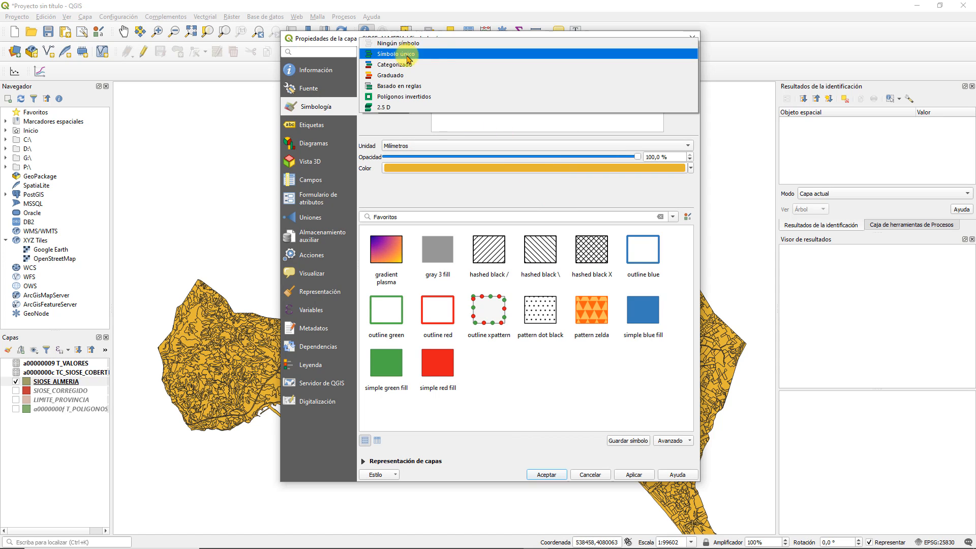
{"action": "left_click", "coordinate": [408, 68]}
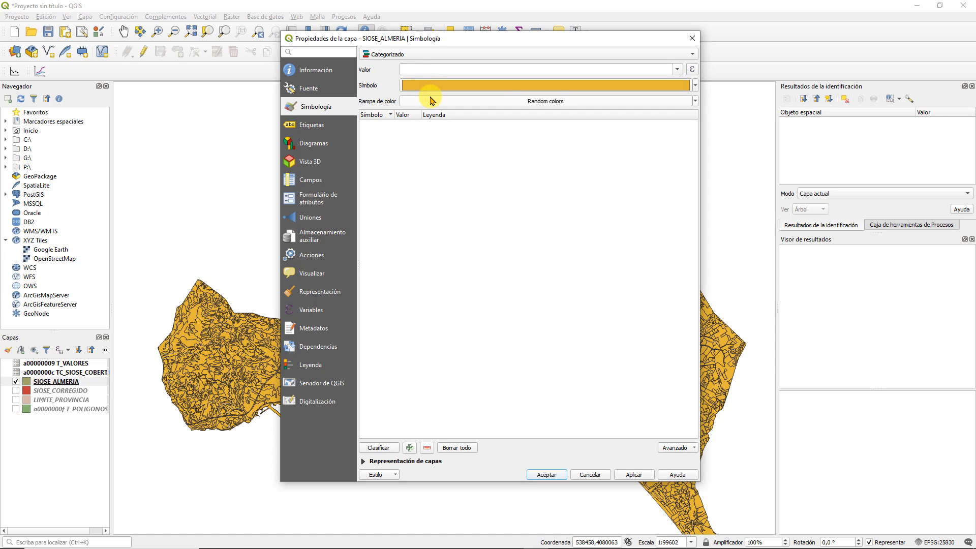
Classify the categories by the field a0000000c TC_SIOSE_COBERTURAS_DESCRIPCION_COBERTURAS, keeping the Random colors ramp
{"action": "left_click", "coordinate": [677, 70]}
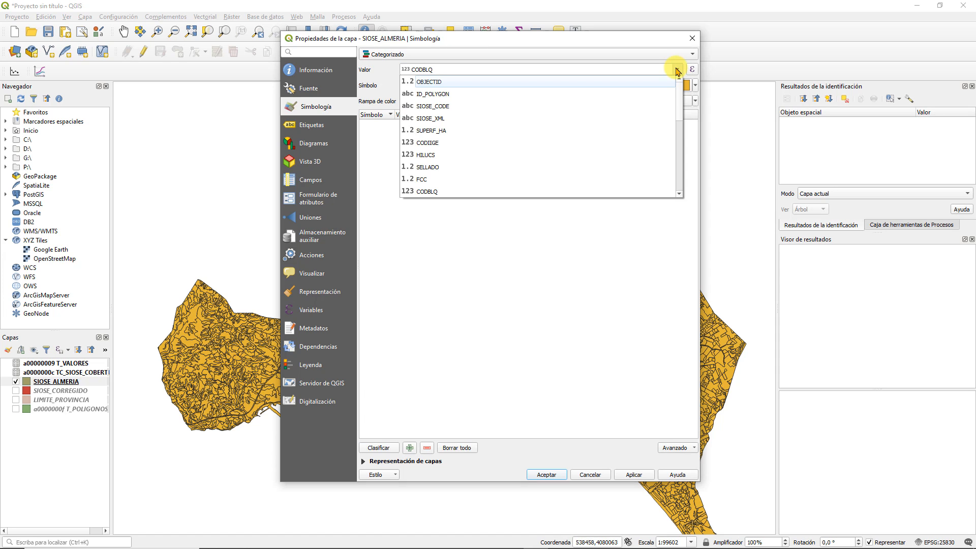
{"action": "left_click_drag", "start_coordinate": [680, 87], "coordinate": [680, 190]}
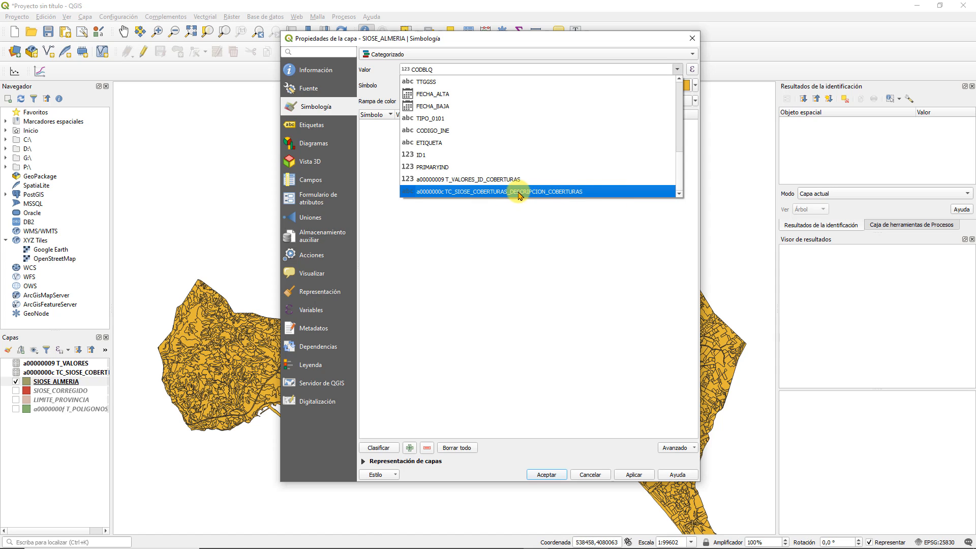
{"action": "left_click", "coordinate": [536, 195]}
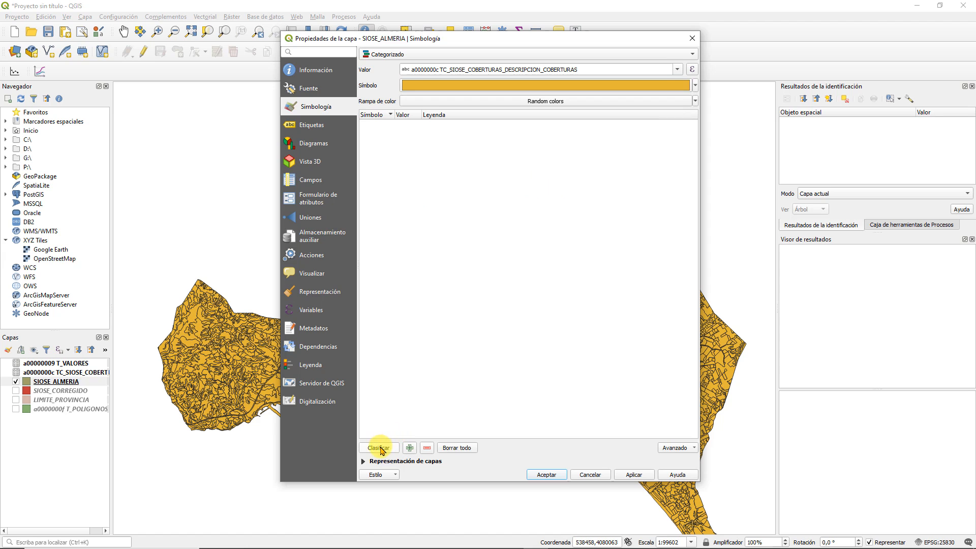
{"action": "left_click", "coordinate": [379, 448]}
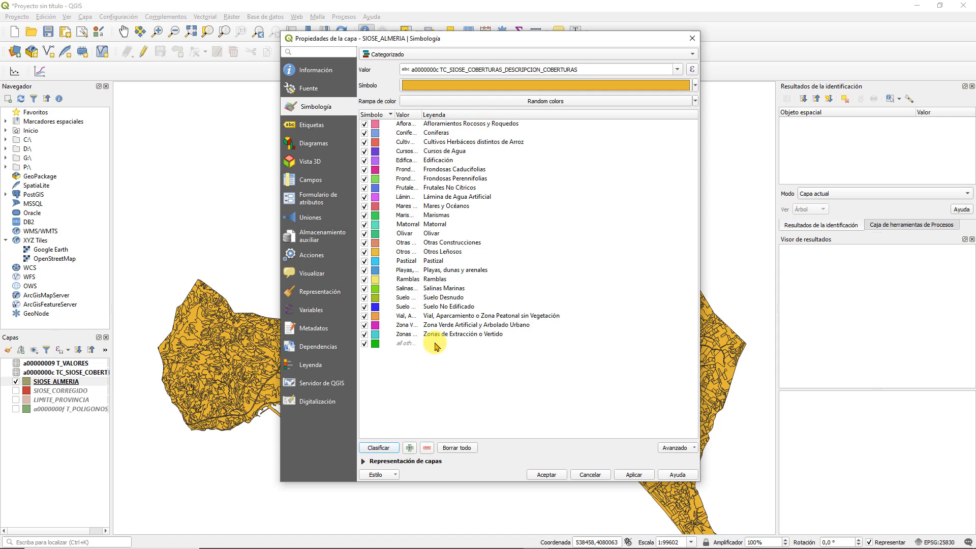
Remove the catch-all category for all other values, apply and accept the symbology, and expand the SIOSE_ALMERIA legend
{"action": "left_click", "coordinate": [389, 344]}
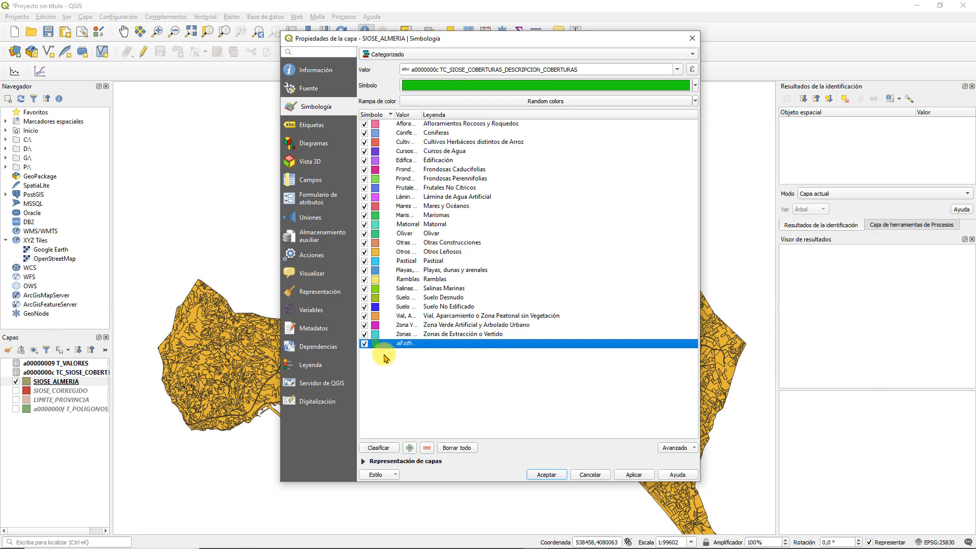
{"action": "left_click", "coordinate": [427, 448]}
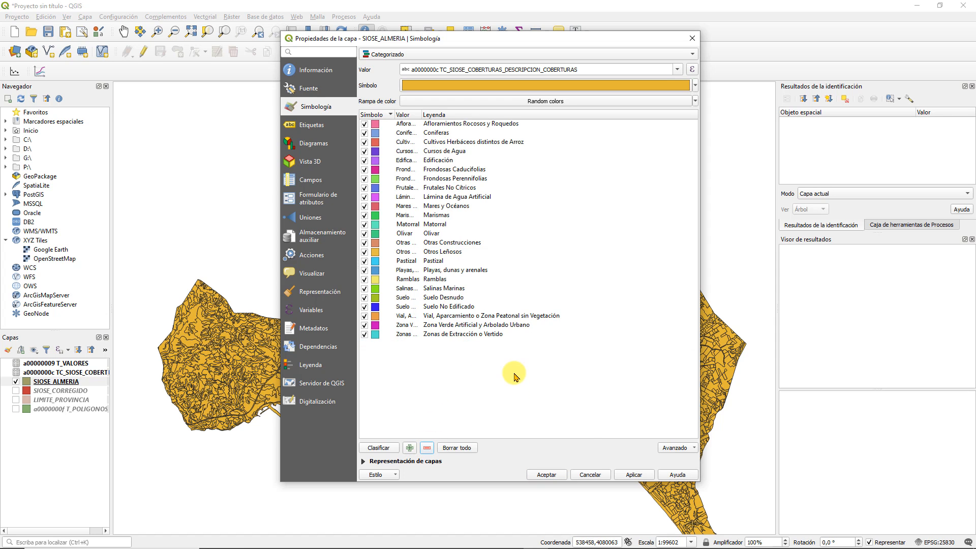
{"action": "left_click", "coordinate": [618, 475]}
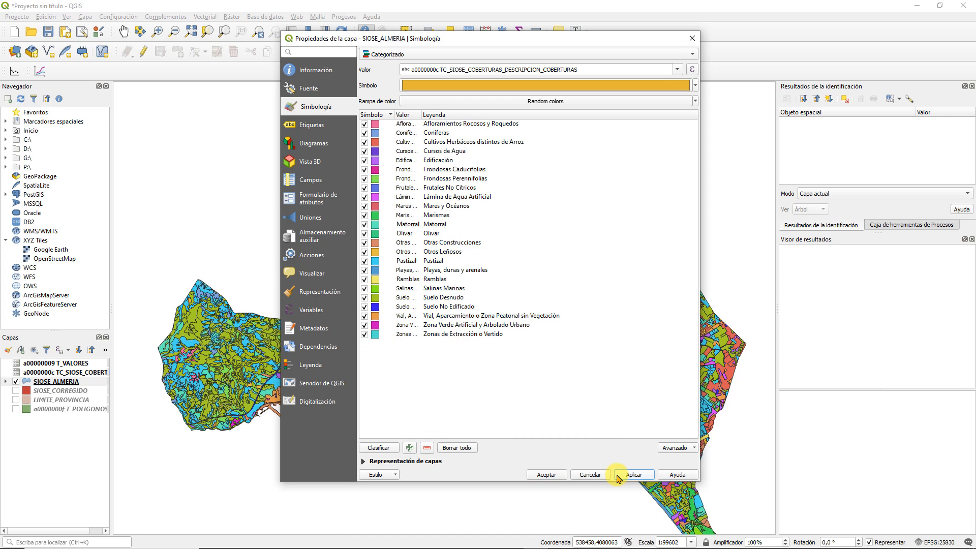
{"action": "left_click", "coordinate": [547, 475]}
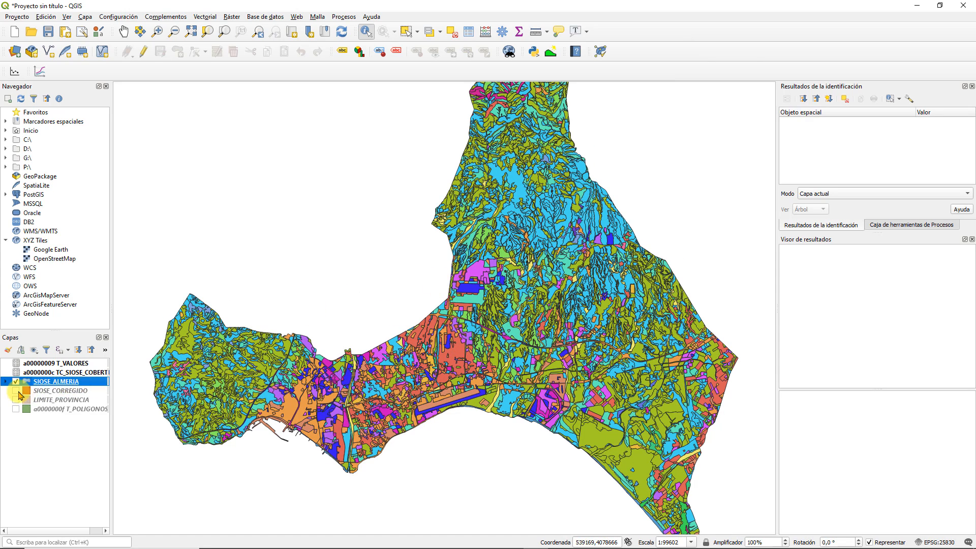
{"action": "left_click", "coordinate": [6, 382]}
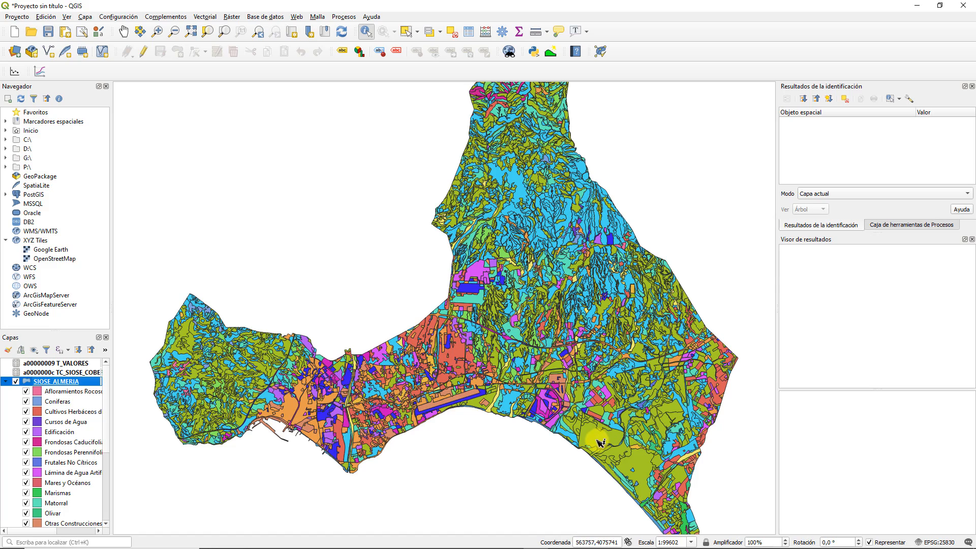
Identify the long brown polygon beside the blue coastal strip and read its joined coverage code and description
{"action": "scroll", "coordinate": [473, 420], "scroll_direction": "up", "scroll_amount": 2}
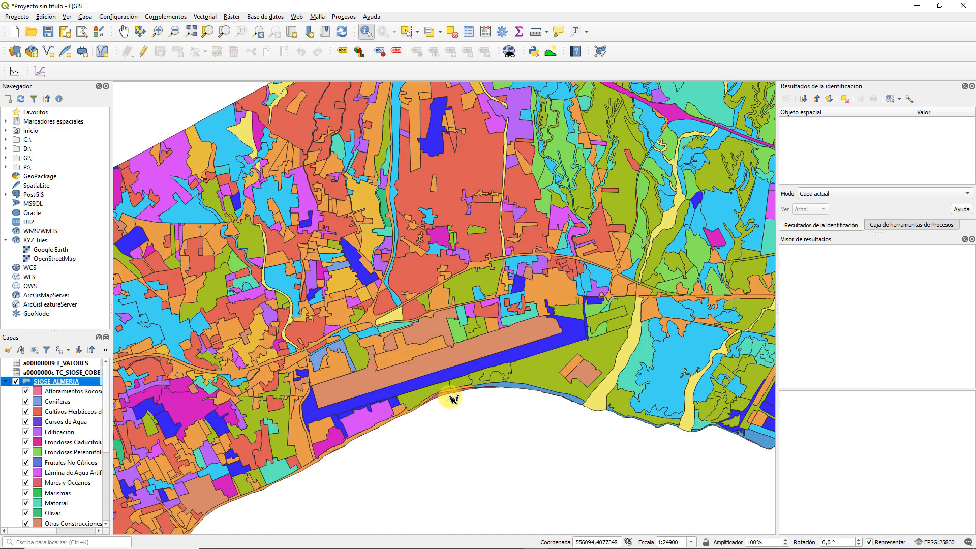
{"action": "left_click", "coordinate": [367, 32]}
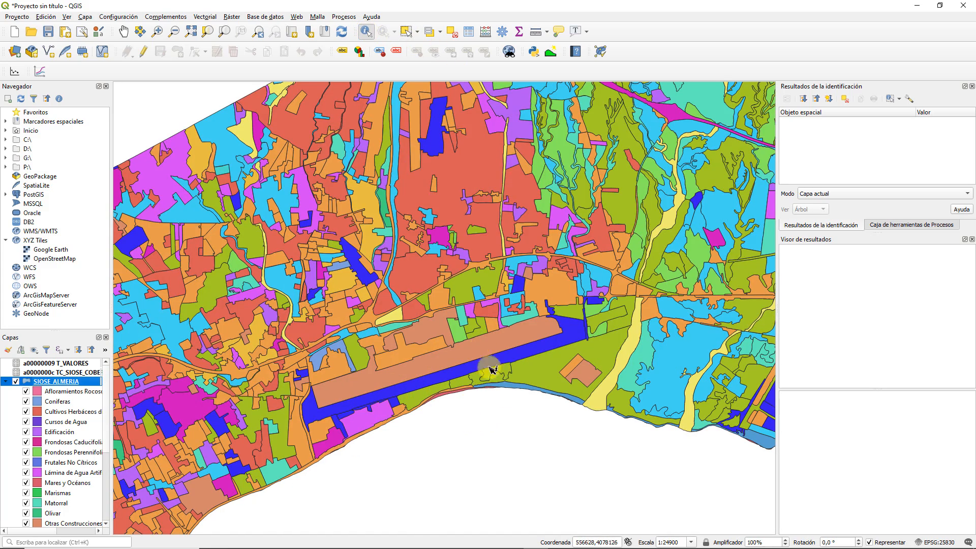
{"action": "left_click", "coordinate": [511, 342]}
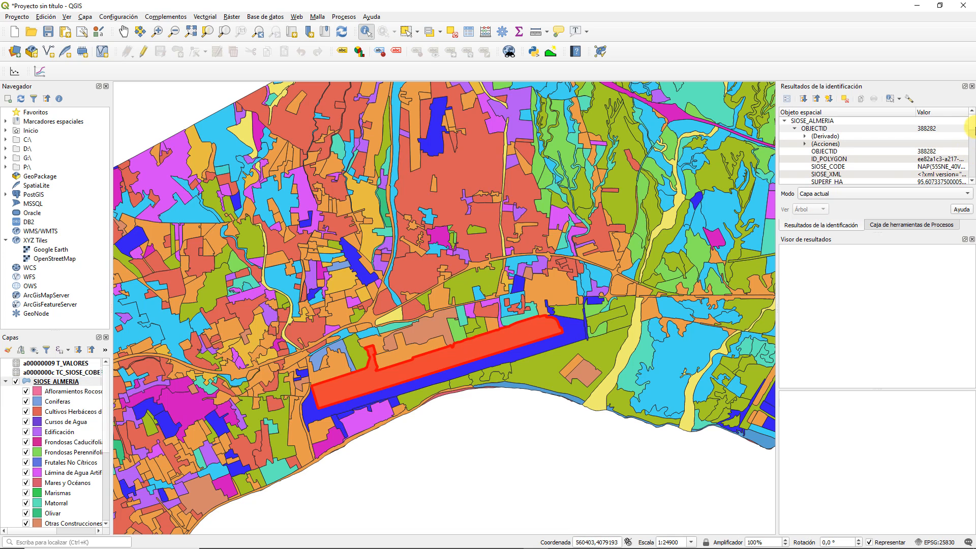
{"action": "left_click_drag", "start_coordinate": [973, 128], "coordinate": [973, 176]}
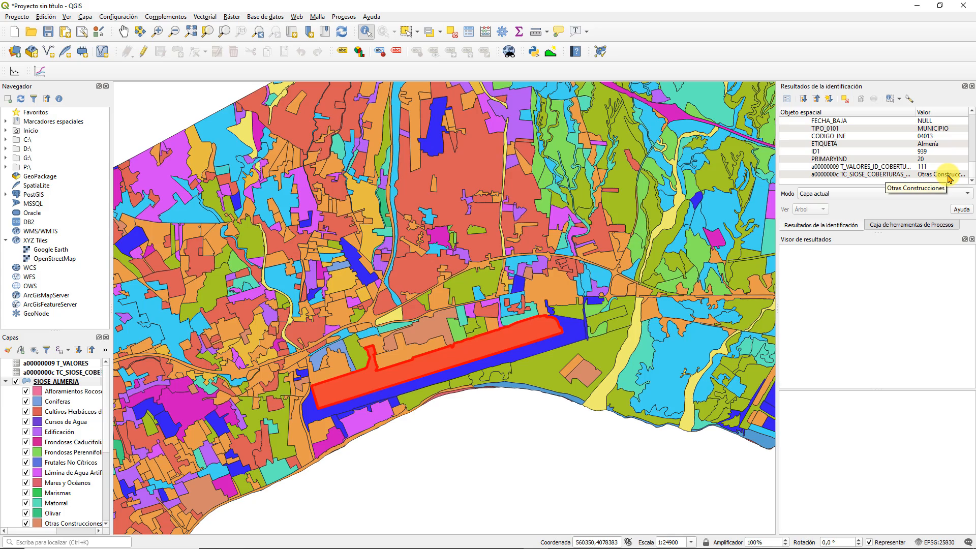
Identify a magenta polygon in the rounded development east of the long coastal strip and read its joined coverage description
{"action": "scroll", "coordinate": [618, 412], "scroll_direction": "down", "scroll_amount": 1}
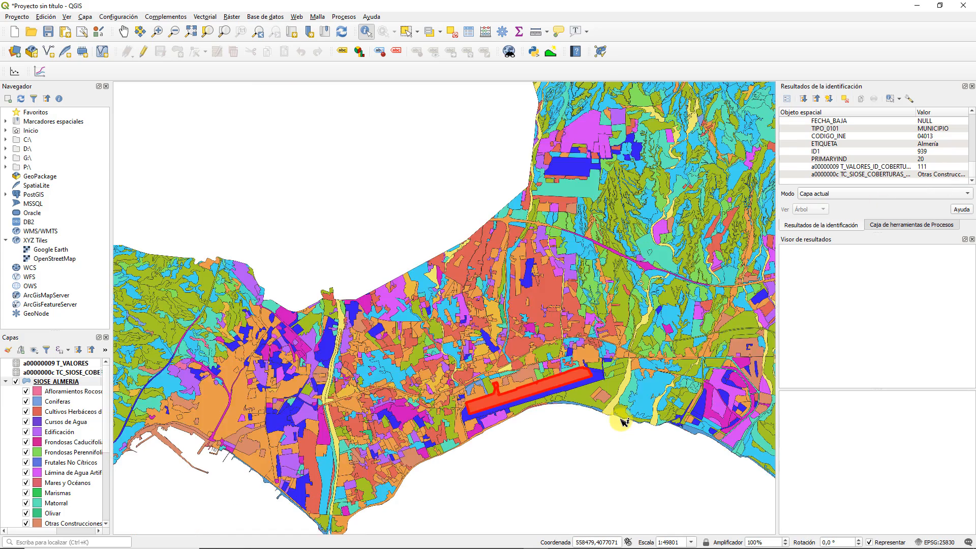
{"action": "left_click_drag", "start_coordinate": [705, 404], "coordinate": [668, 357]}
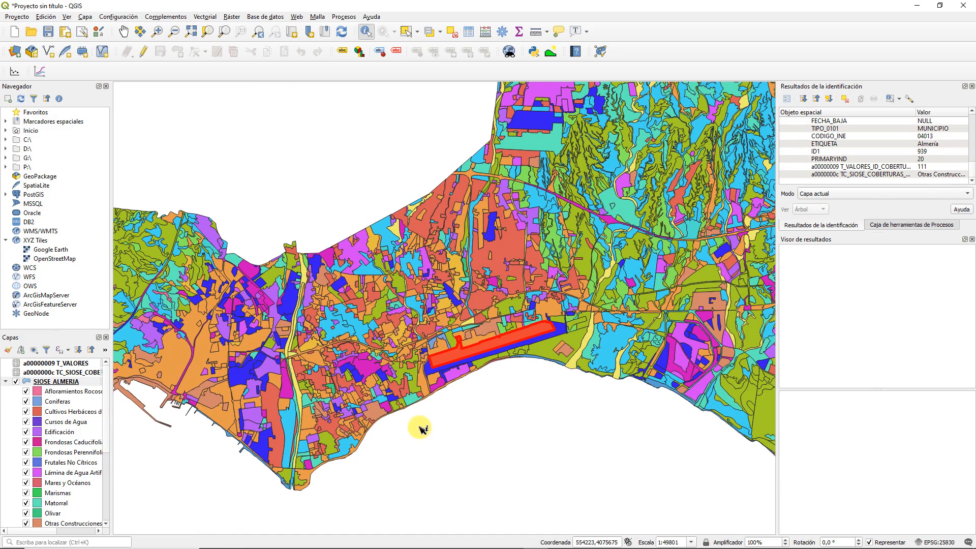
{"action": "scroll", "coordinate": [700, 392], "scroll_direction": "up", "scroll_amount": 1}
{"action": "left_click", "coordinate": [638, 307]}
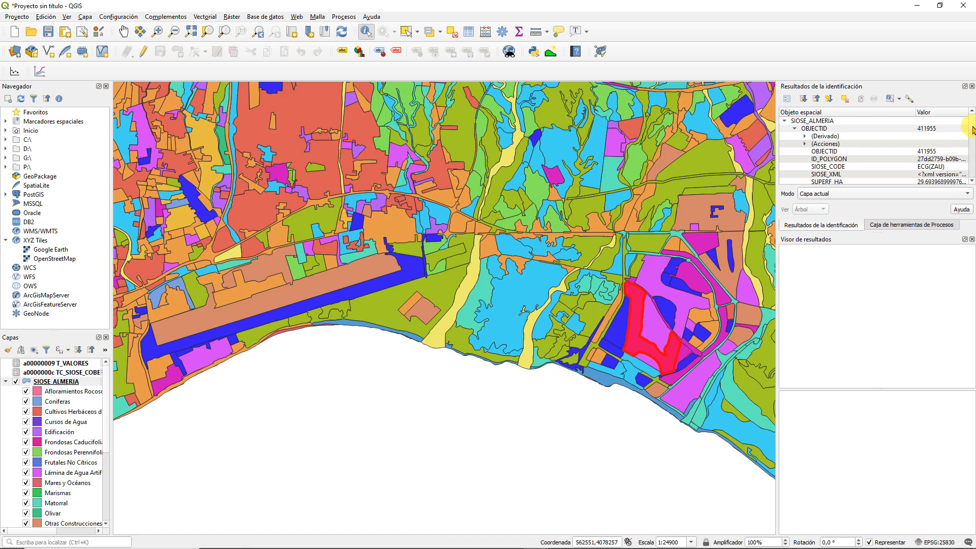
{"action": "left_click_drag", "start_coordinate": [972, 130], "coordinate": [972, 181]}
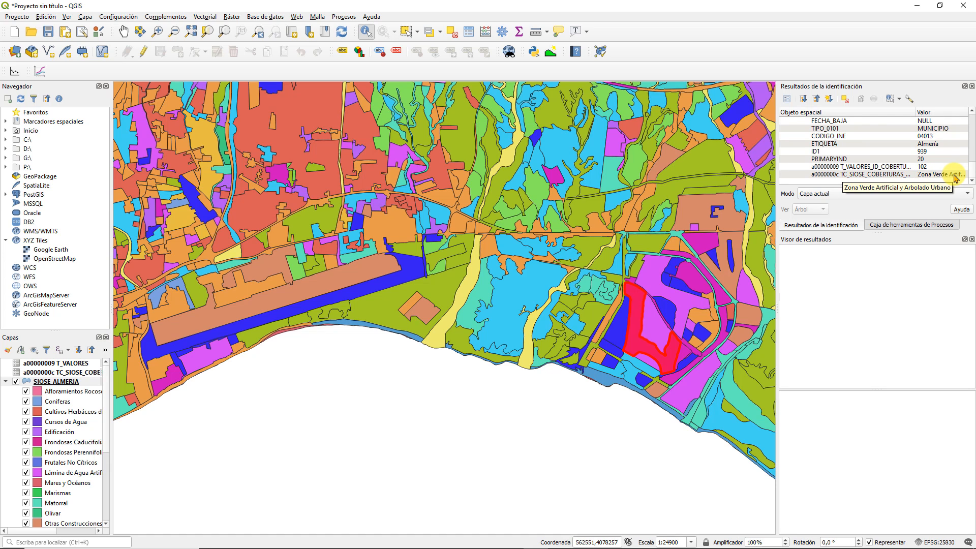
Identify the large olive-green polygon near the southeastern coast and the smaller one adjoining its northern edge
{"action": "scroll", "coordinate": [613, 376], "scroll_direction": "down", "scroll_amount": 2}
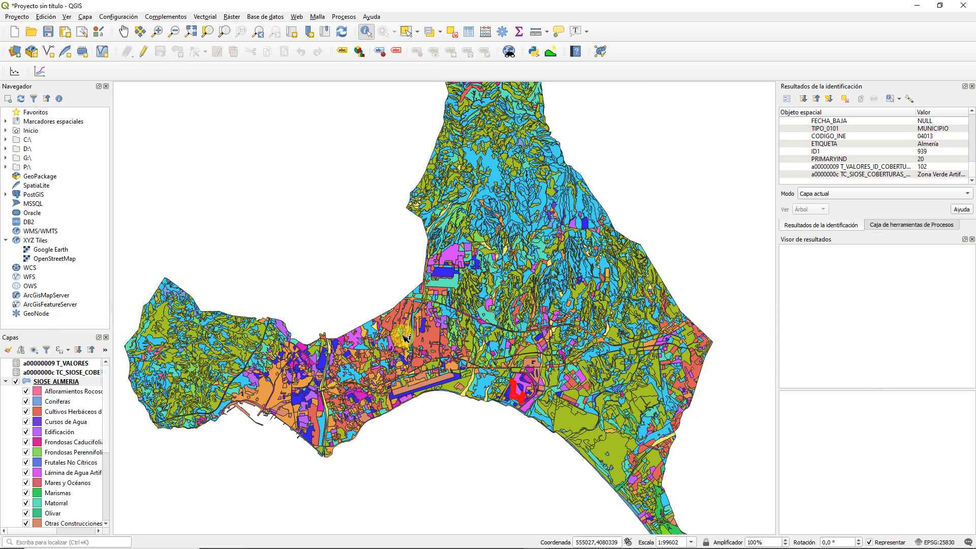
{"action": "scroll", "coordinate": [413, 381], "scroll_direction": "down", "scroll_amount": 1}
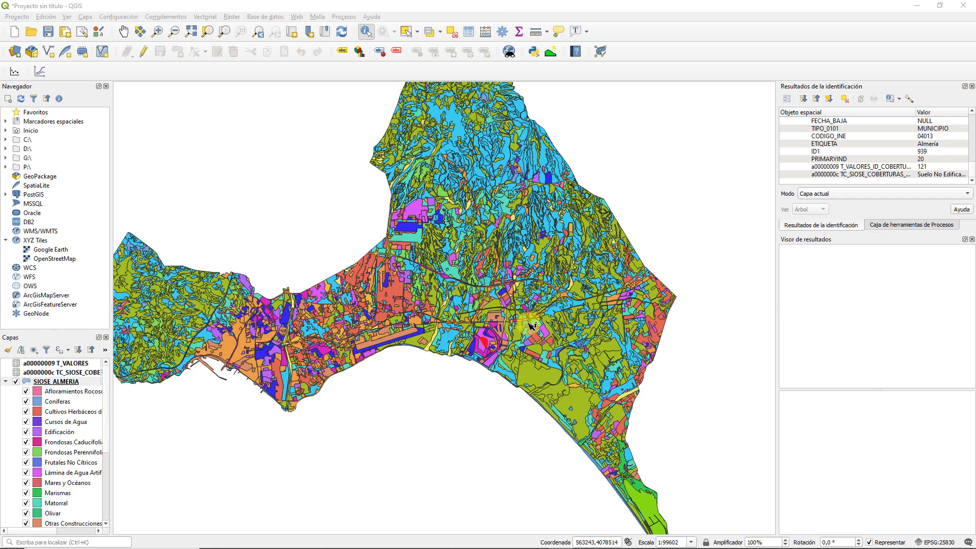
{"action": "scroll", "coordinate": [430, 312], "scroll_direction": "up", "scroll_amount": 1}
{"action": "scroll", "coordinate": [623, 374], "scroll_direction": "up", "scroll_amount": 1}
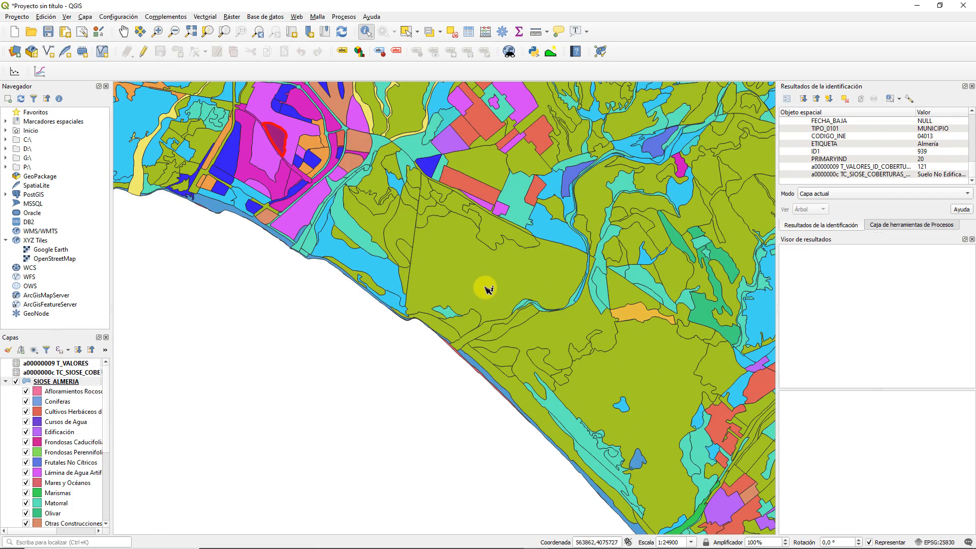
{"action": "left_click", "coordinate": [487, 289]}
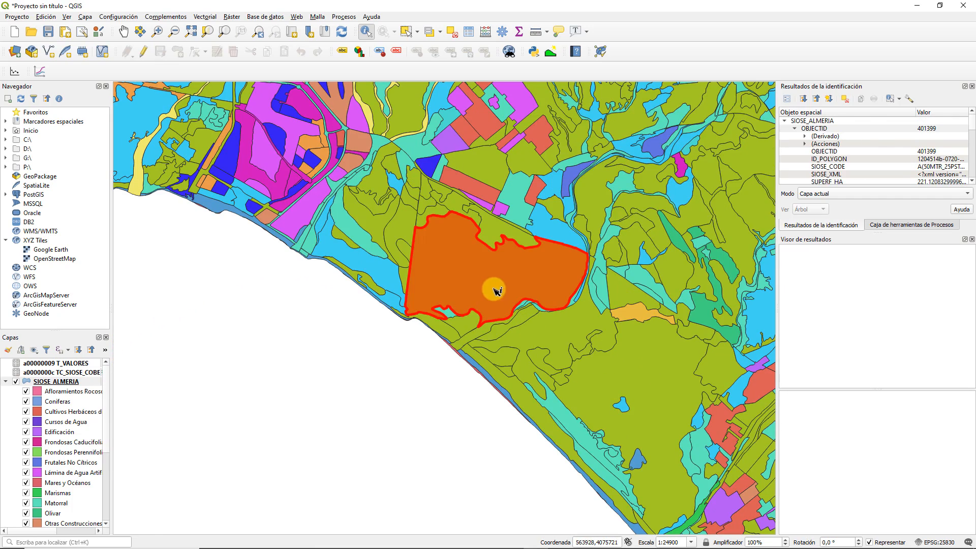
{"action": "scroll", "coordinate": [501, 249], "scroll_direction": "up", "scroll_amount": 2}
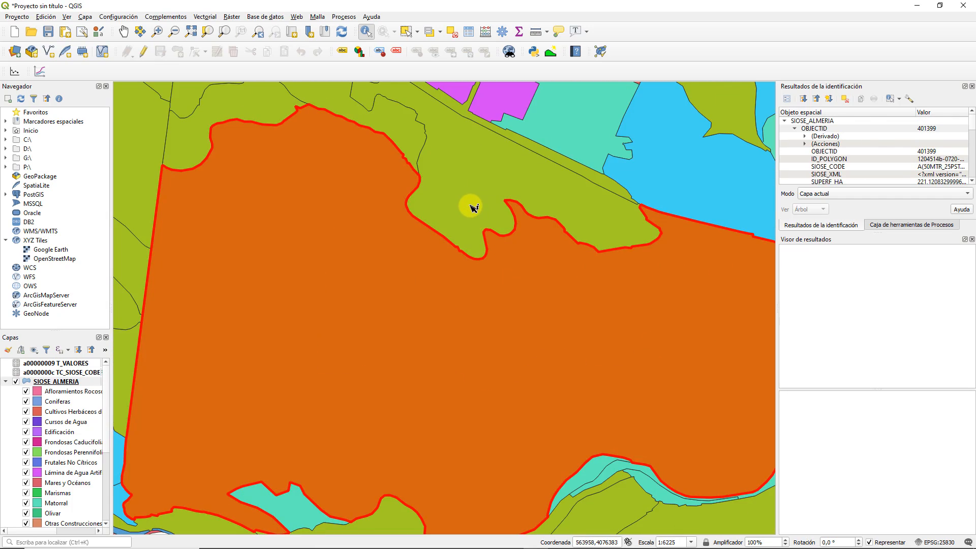
{"action": "left_click", "coordinate": [473, 207]}
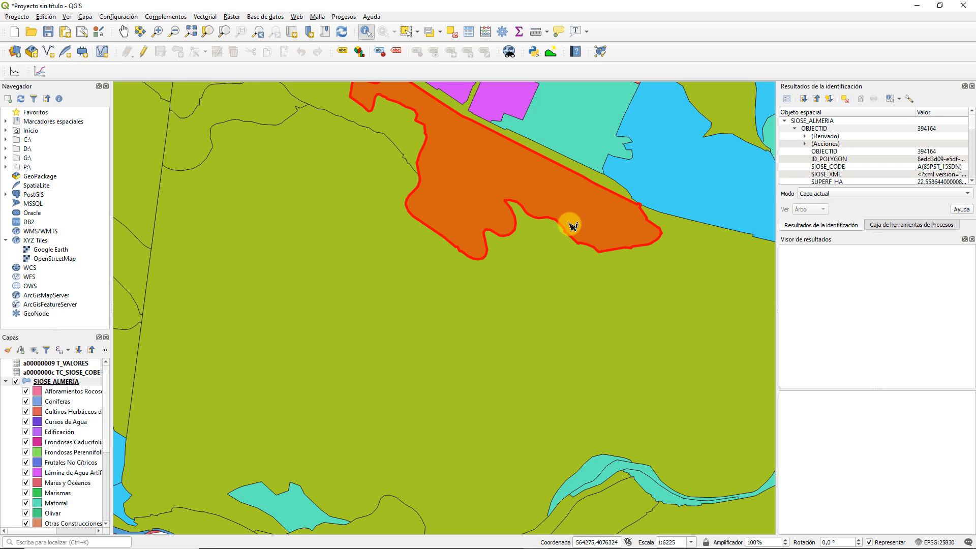
{"action": "scroll", "coordinate": [514, 239], "scroll_direction": "down", "scroll_amount": 2}
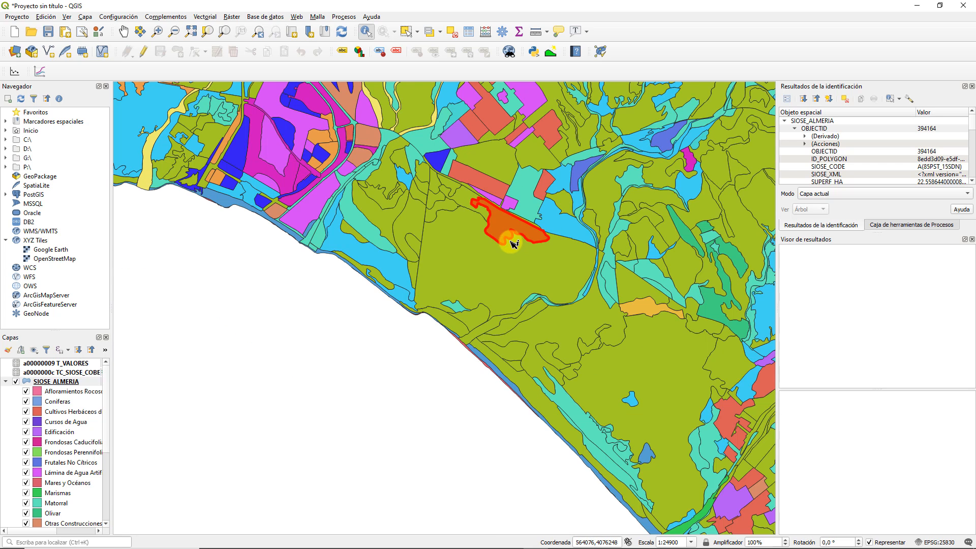
{"action": "scroll", "coordinate": [489, 243], "scroll_direction": "down", "scroll_amount": 1}
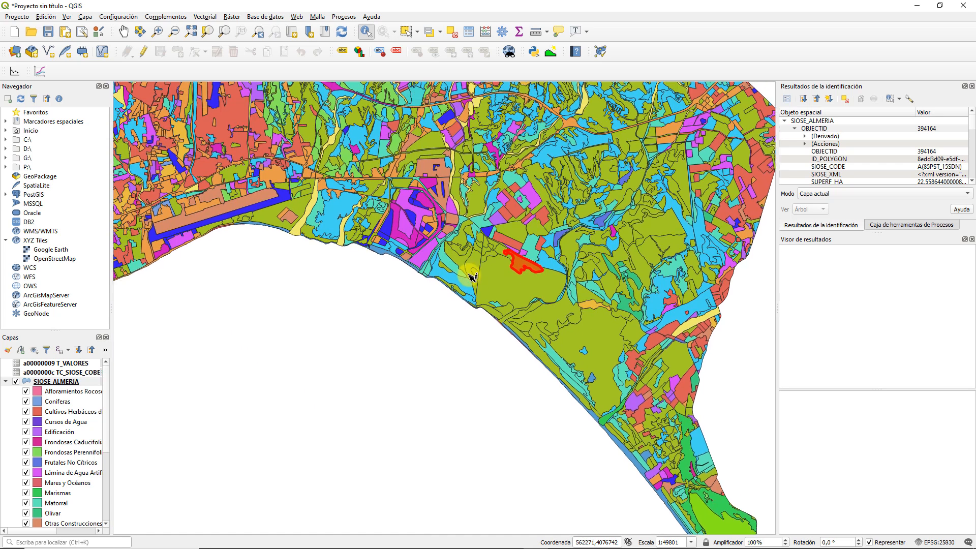
{"action": "scroll", "coordinate": [478, 275], "scroll_direction": "up", "scroll_amount": 1}
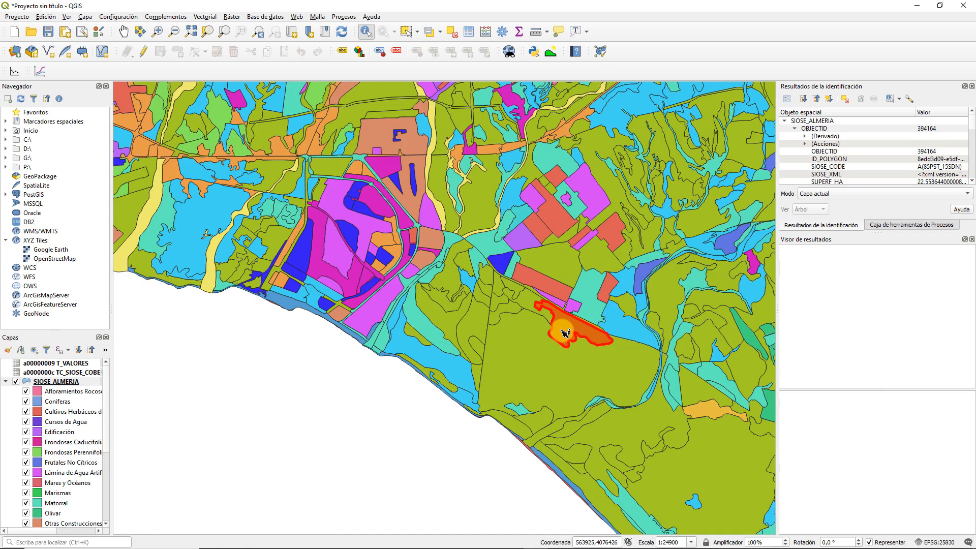
{"action": "scroll", "coordinate": [565, 333], "scroll_direction": "up", "scroll_amount": 1}
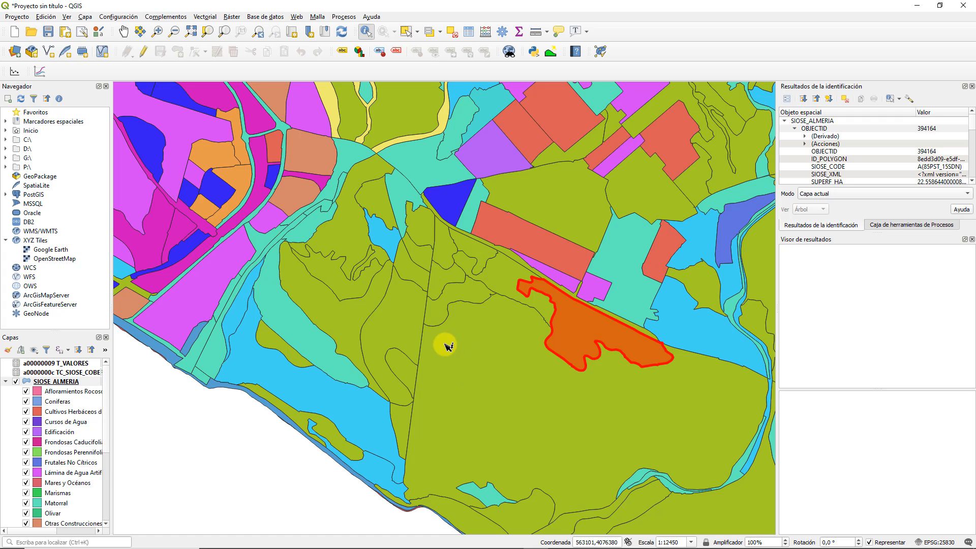
{"action": "scroll", "coordinate": [447, 349], "scroll_direction": "down", "scroll_amount": 1}
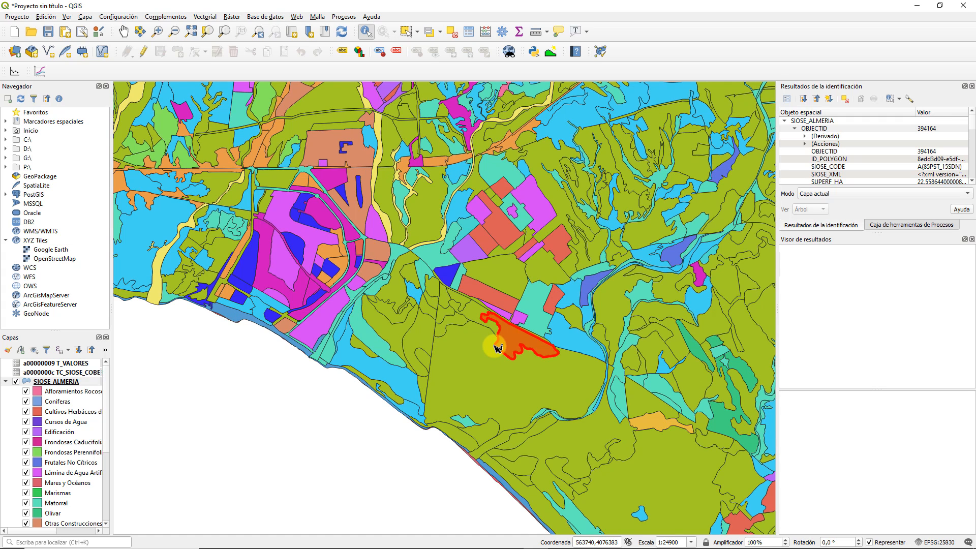
{"action": "scroll", "coordinate": [497, 348], "scroll_direction": "down", "scroll_amount": 2}
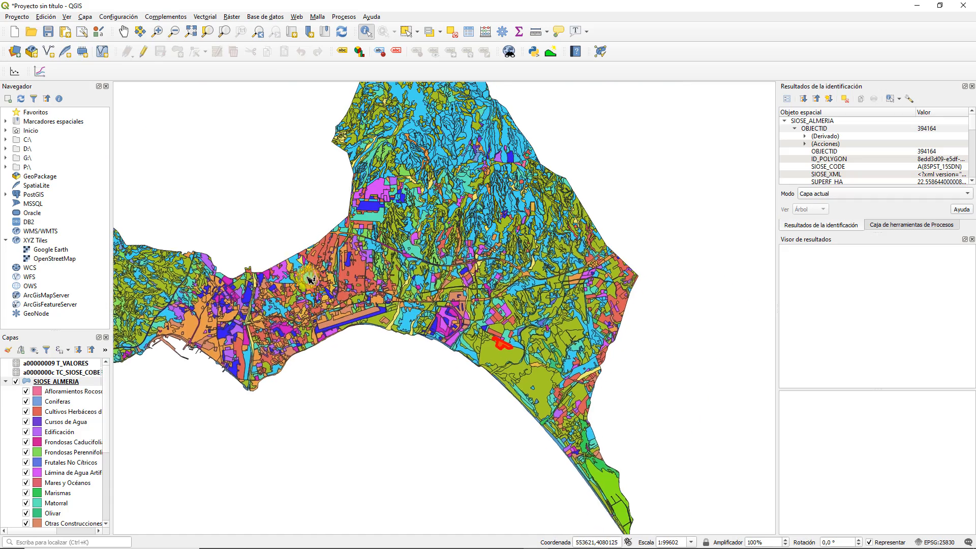
Review the joined coverage code and description for the polygons in the SIOSE_ALMERIA attribute table
{"action": "left_click", "coordinate": [468, 32]}
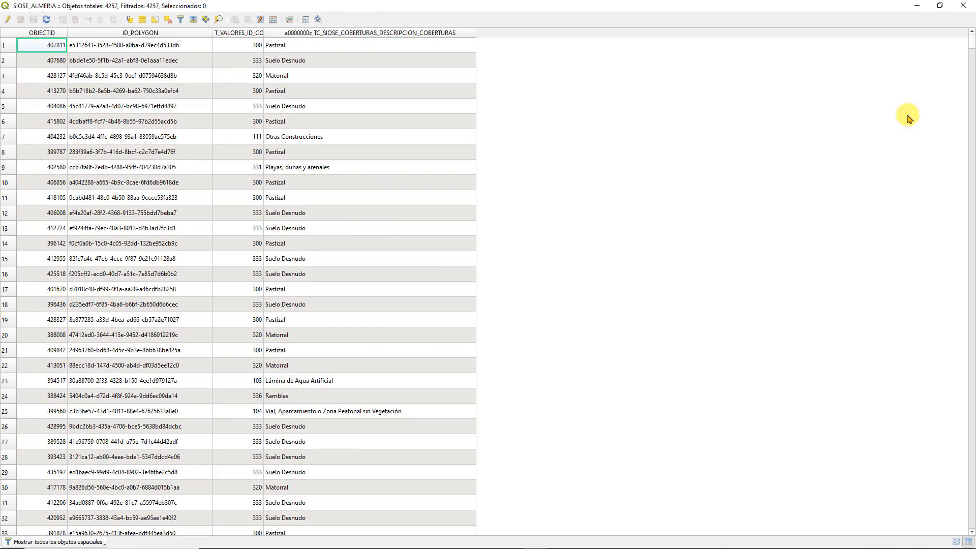
{"action": "mouse_move", "coordinate": [970, 44]}
{"action": "left_mouse_down"}
{"action": "mouse_move", "coordinate": [969, 531]}
{"action": "mouse_move", "coordinate": [971, 26]}
{"action": "left_mouse_up"}
{"action": "left_click", "coordinate": [967, 9]}
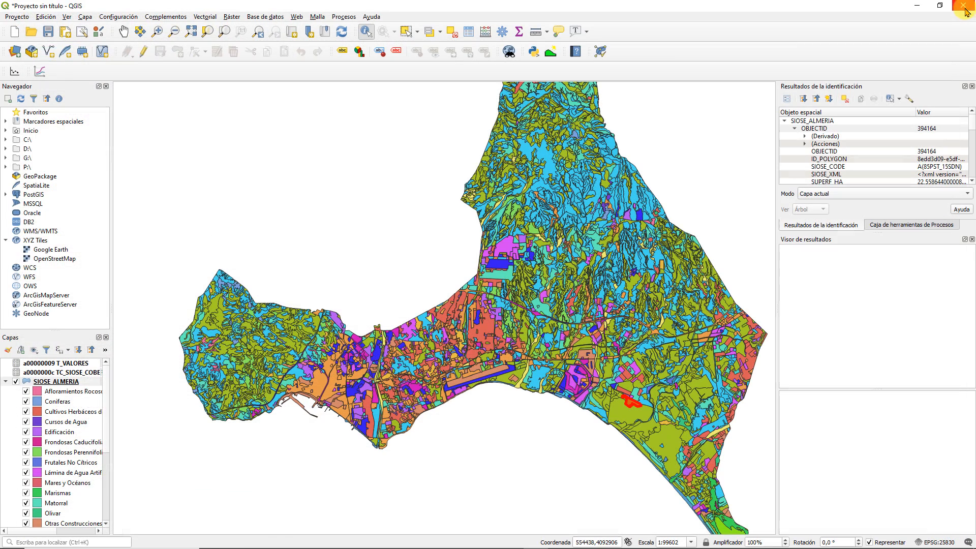
Set up a Dissolve of SIOSE_ALMERIA using the joined TC_SIOSE_COBERTURAS coverage description as the dissolve field
{"action": "left_click", "coordinate": [207, 19]}
{"action": "mouse_move", "coordinate": [219, 40]}
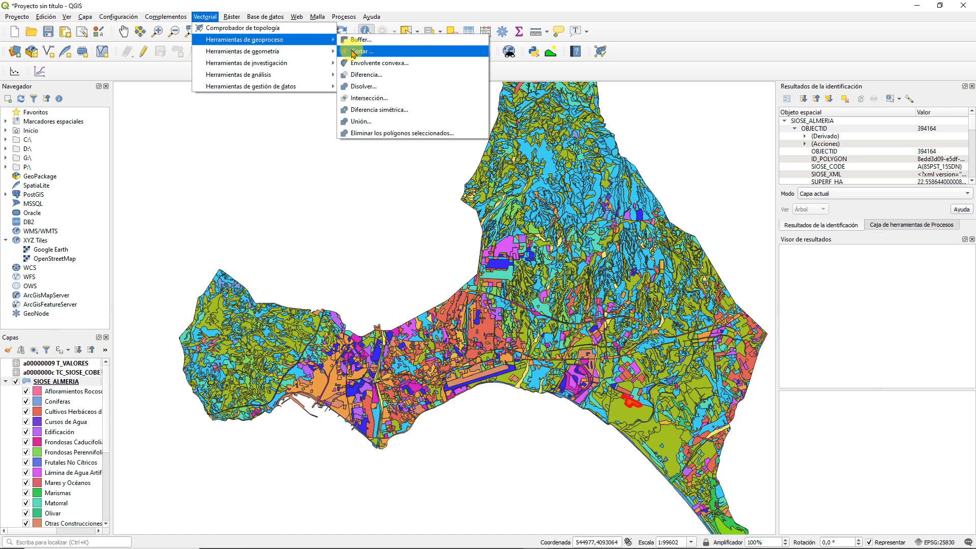
{"action": "left_click", "coordinate": [372, 89]}
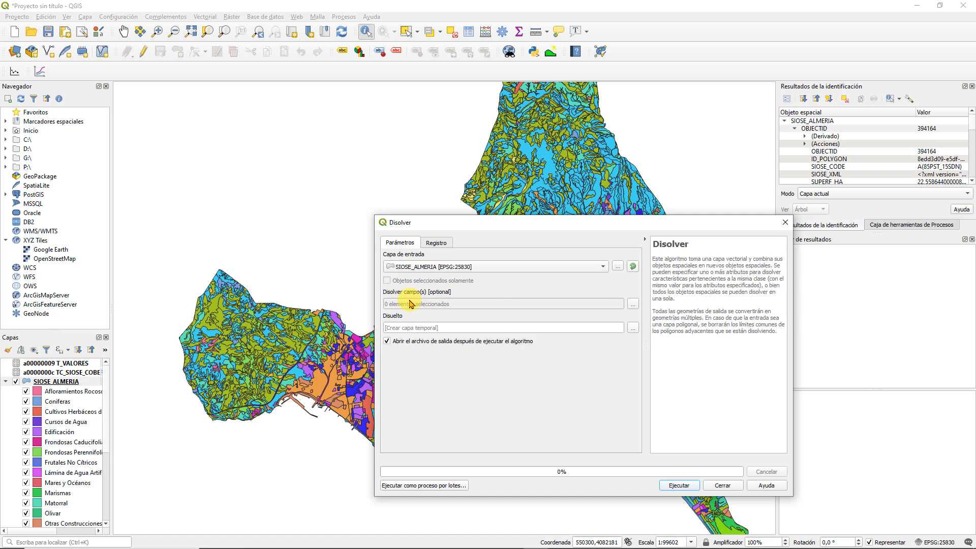
{"action": "left_click", "coordinate": [631, 305]}
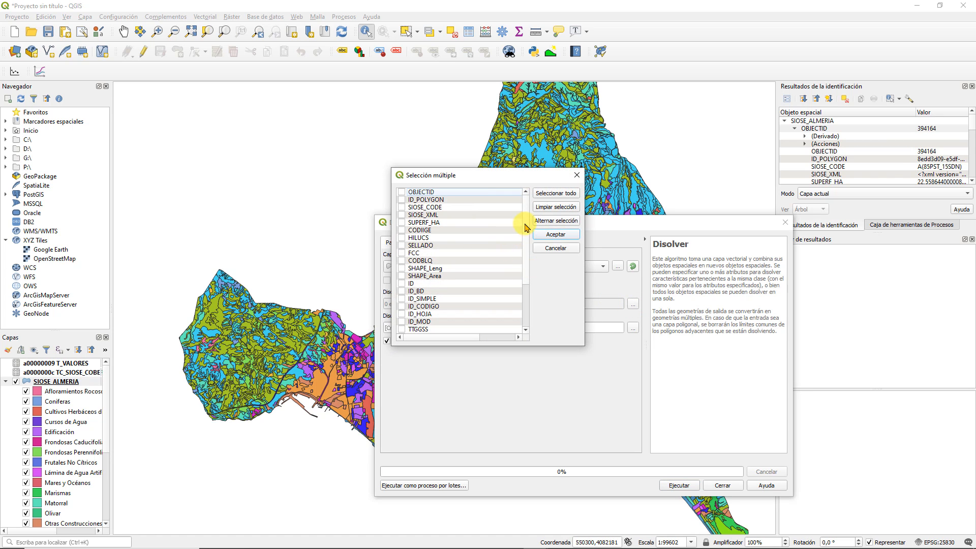
{"action": "left_click_drag", "start_coordinate": [526, 228], "coordinate": [528, 284]}
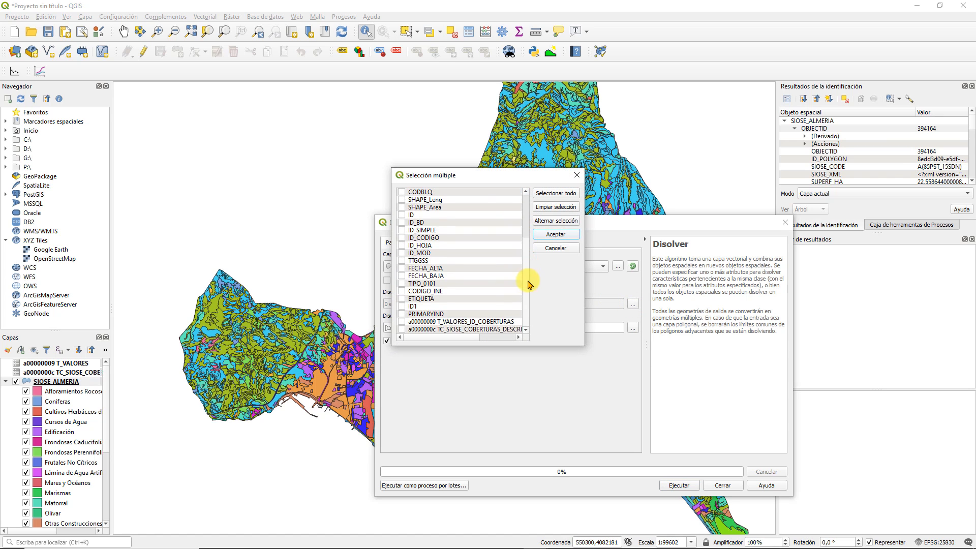
{"action": "left_click", "coordinate": [458, 331]}
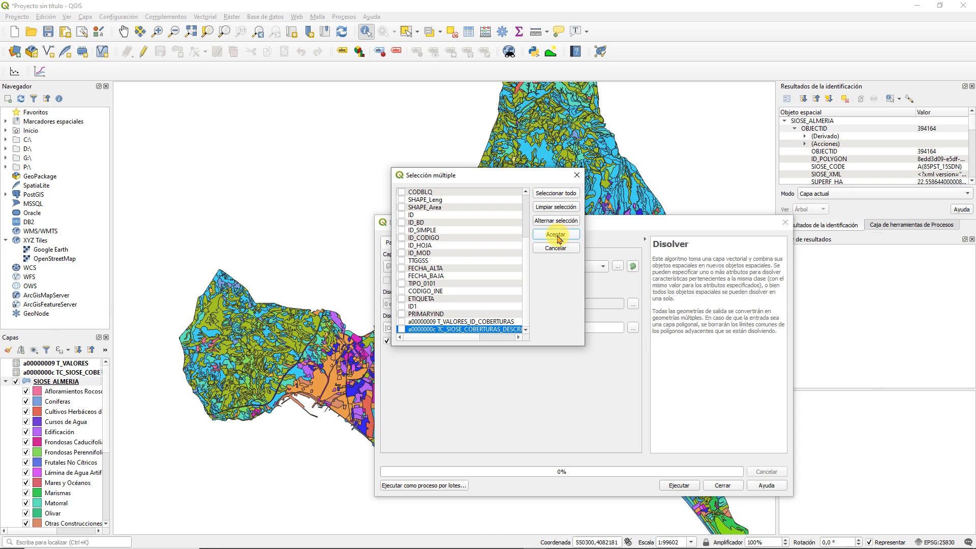
{"action": "left_click", "coordinate": [402, 329]}
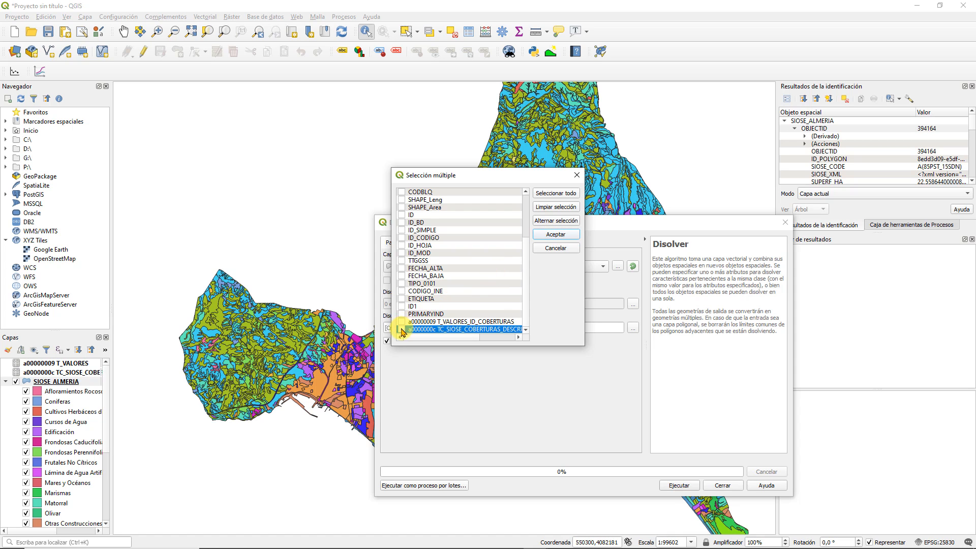
{"action": "left_click", "coordinate": [554, 234]}
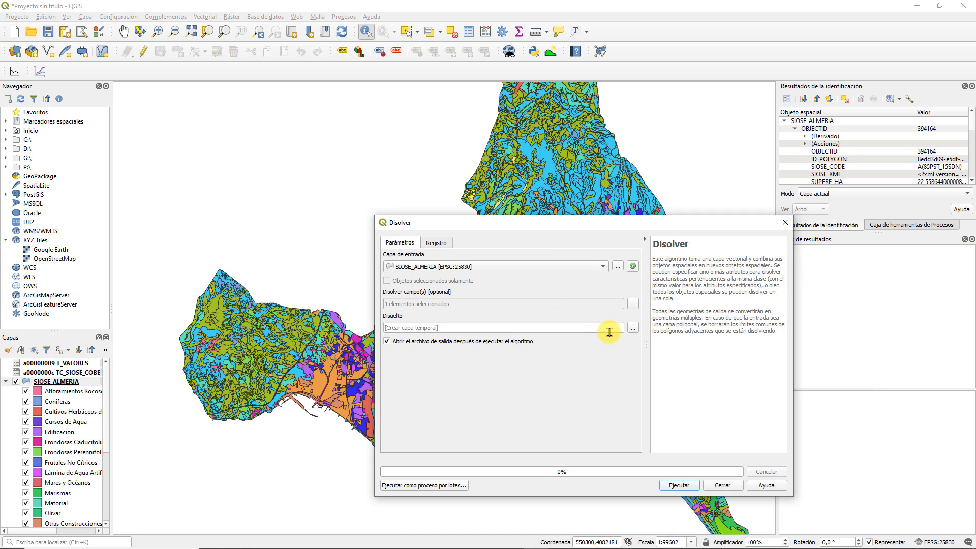
Save the dissolve output as shapefile SIOSE_ALMERIA_COBERTURAS in the P10_GEOPROCESAMIENTO_DATOSVECTORIALES folder and run the Dissolve
{"action": "left_click", "coordinate": [633, 328]}
{"action": "left_click", "coordinate": [654, 344]}
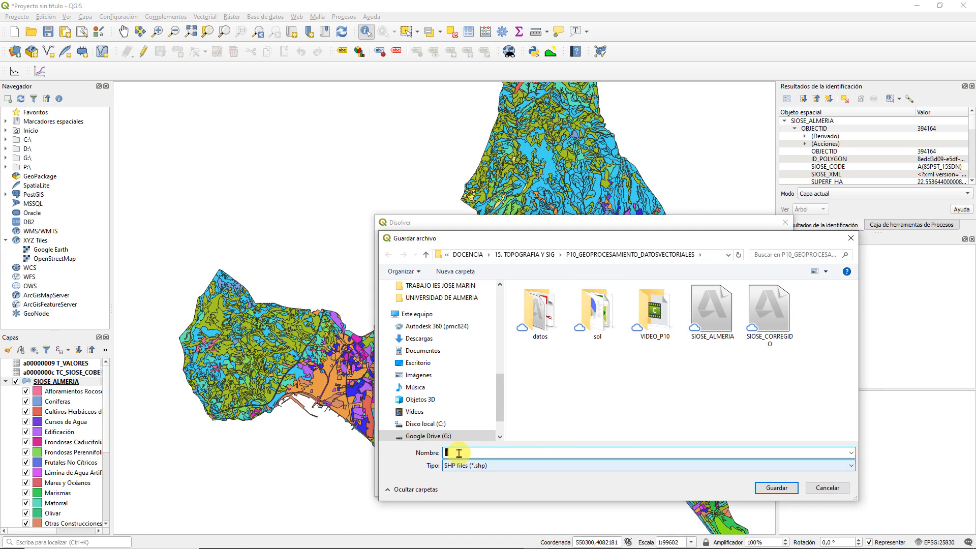
{"action": "left_click", "coordinate": [706, 325]}
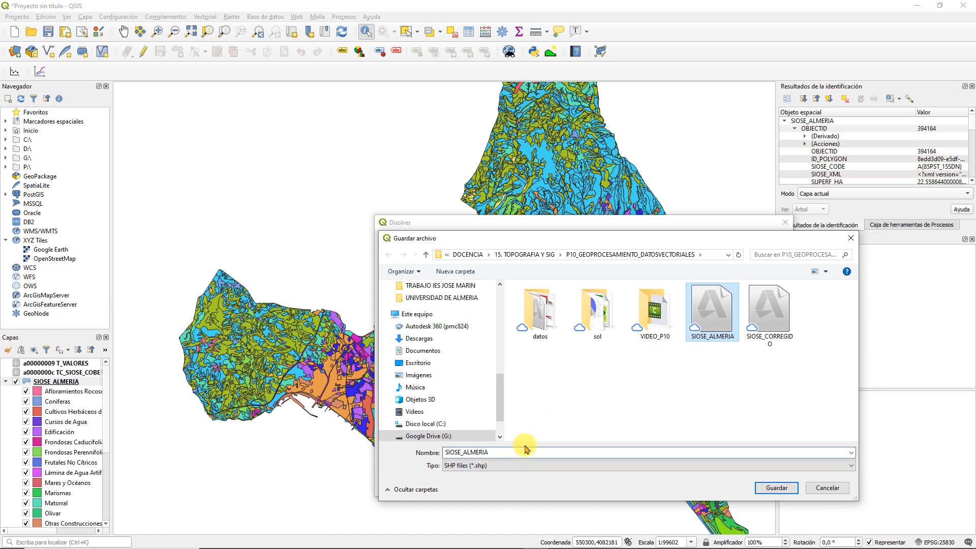
{"action": "double_click", "coordinate": [494, 452]}
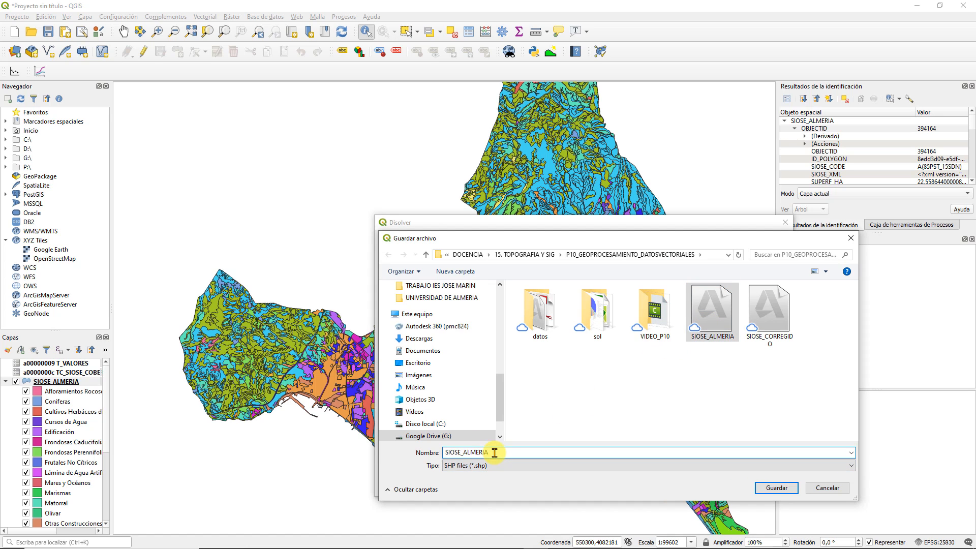
{"action": "type", "text": "_COBERTURAS"}
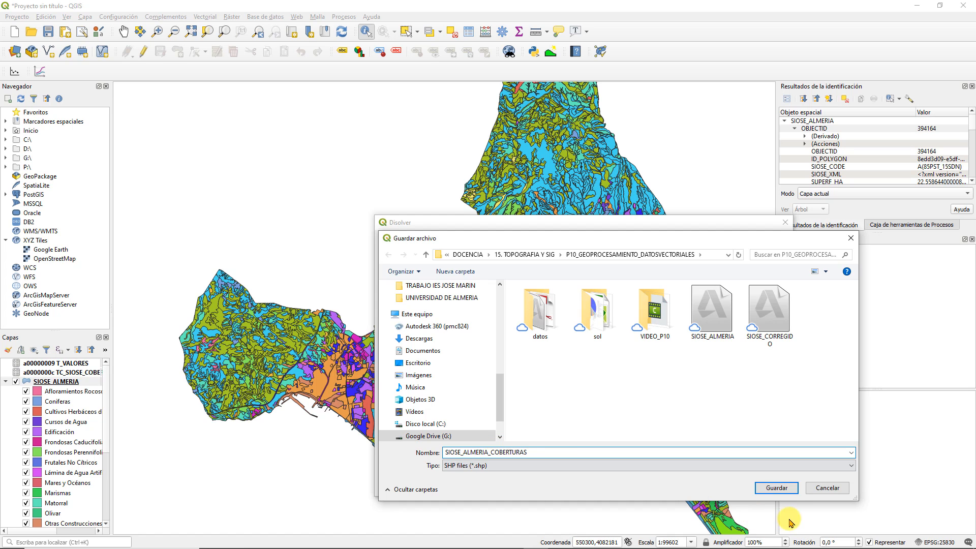
{"action": "left_click", "coordinate": [777, 488]}
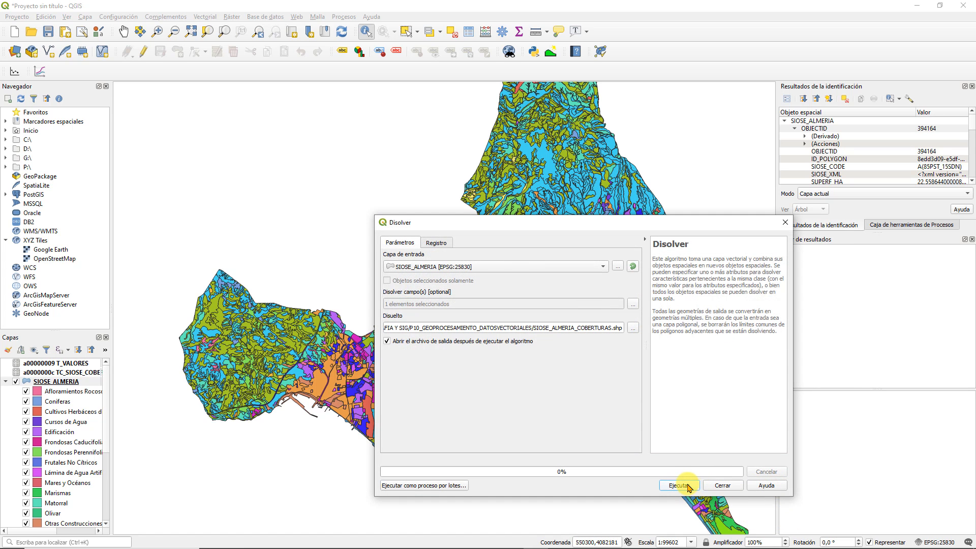
{"action": "left_click", "coordinate": [686, 487]}
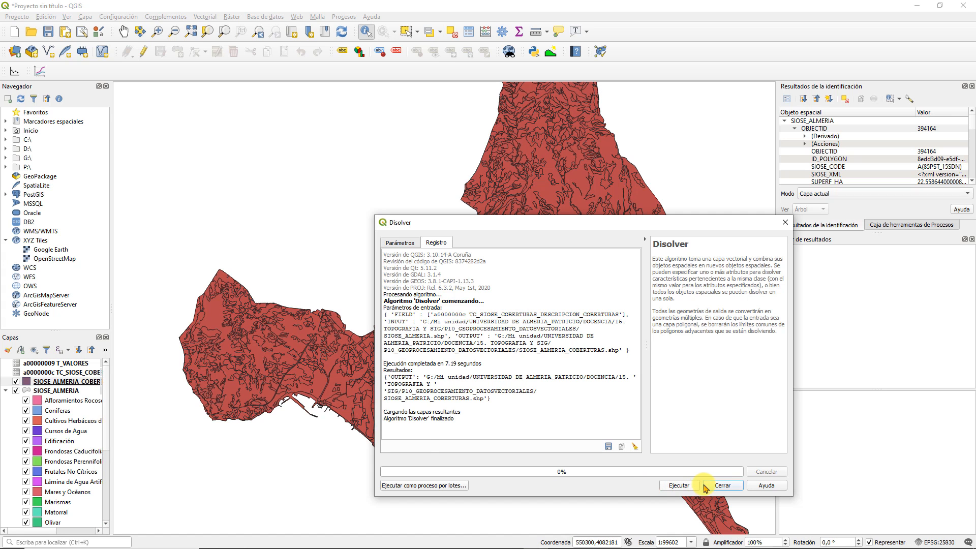
{"action": "left_click", "coordinate": [721, 486]}
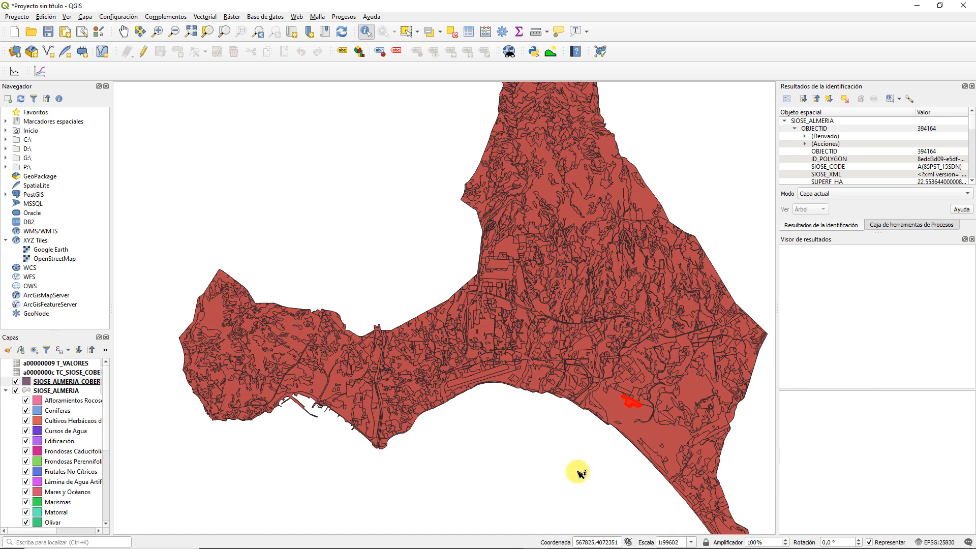
Hide the original SIOSE_ALMERIA layer and collapse its legend, leaving only the dissolved layer on the map
{"action": "left_click", "coordinate": [15, 390]}
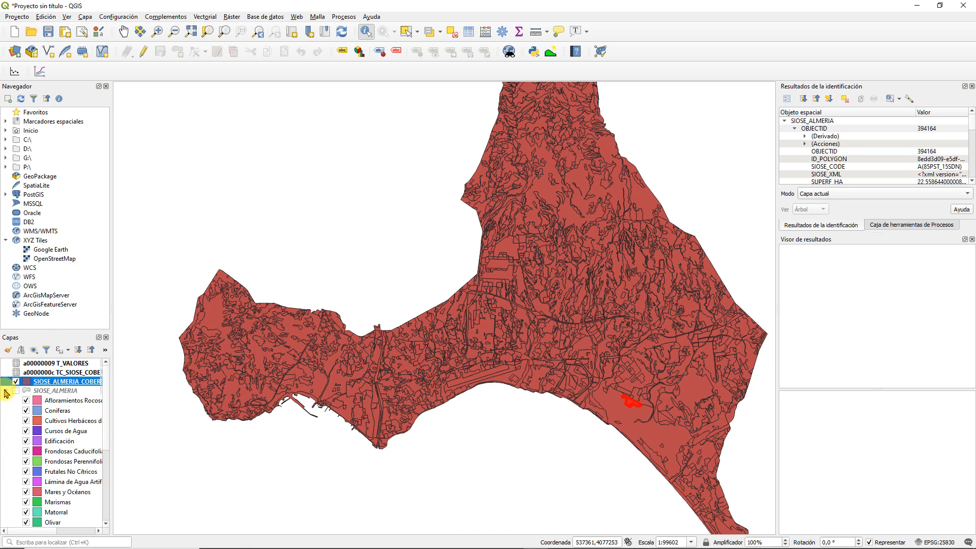
{"action": "left_click", "coordinate": [6, 390]}
{"action": "scroll", "coordinate": [549, 320], "scroll_direction": "down", "scroll_amount": 1}
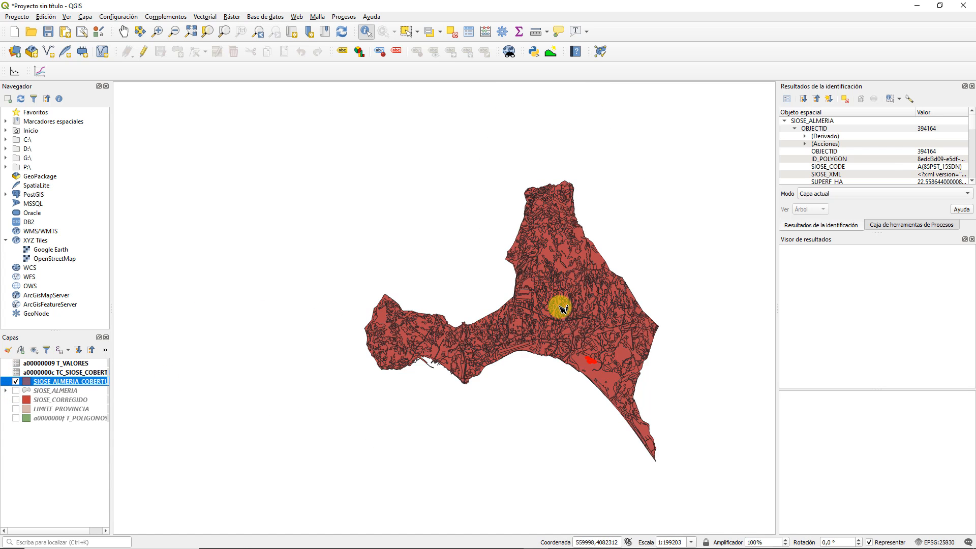
{"action": "scroll", "coordinate": [562, 307], "scroll_direction": "up", "scroll_amount": 1}
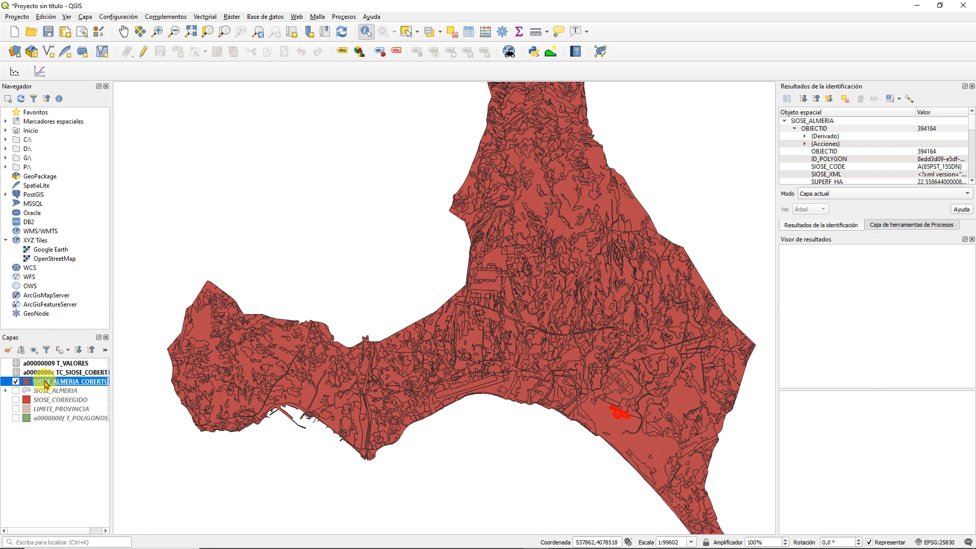
Switch the symbology of SIOSE_ALMERIA_COBERTURAS to Categorized
{"action": "right_click", "coordinate": [45, 384]}
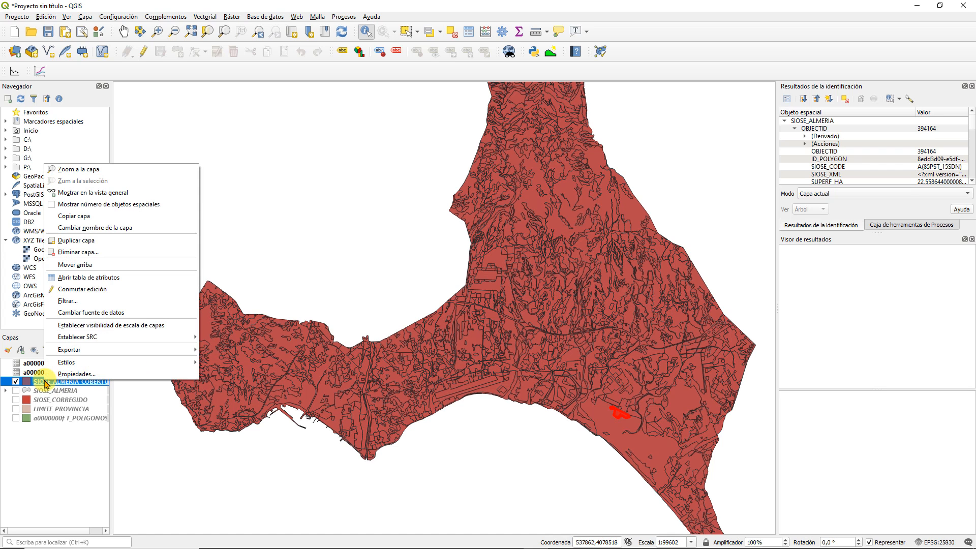
{"action": "left_click", "coordinate": [79, 374]}
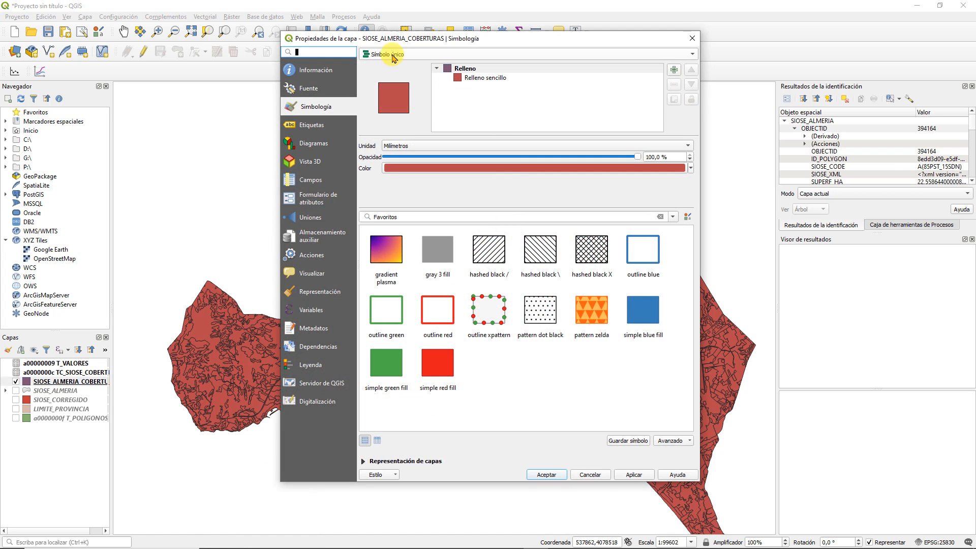
{"action": "left_click", "coordinate": [394, 55]}
{"action": "left_click", "coordinate": [407, 68]}
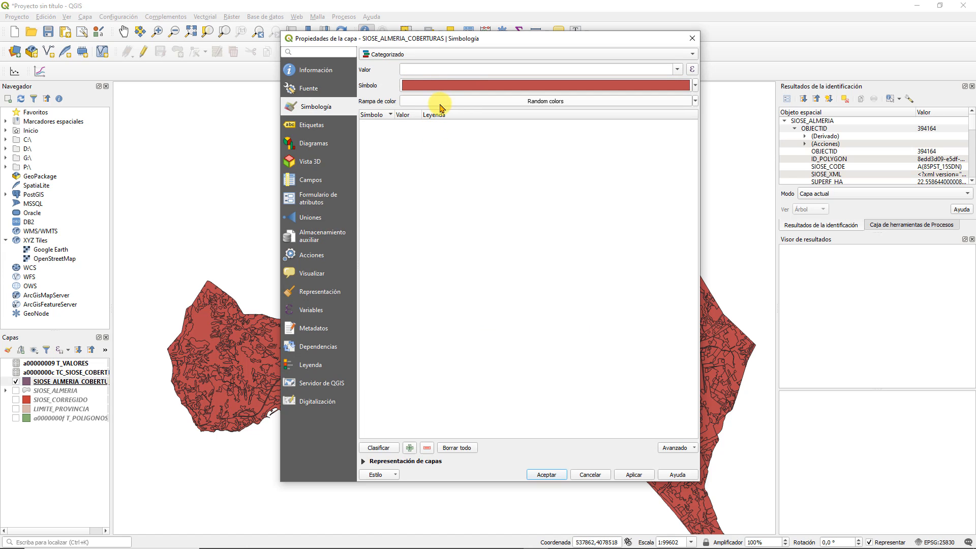
Classify the dissolved layer's categories by the numeric coverage code field a00000009
{"action": "left_click", "coordinate": [470, 70]}
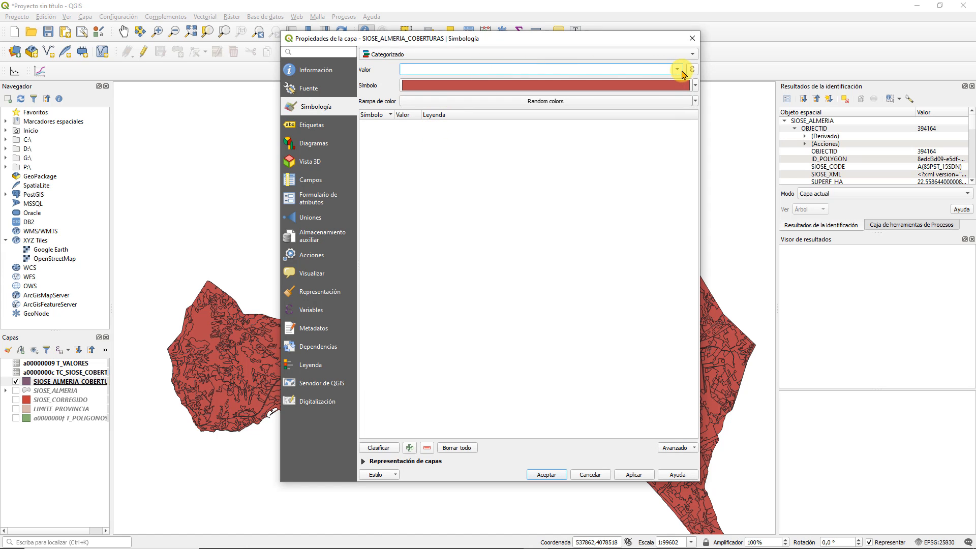
{"action": "left_click", "coordinate": [681, 73]}
{"action": "scroll", "coordinate": [476, 142], "scroll_direction": "down", "scroll_amount": 3}
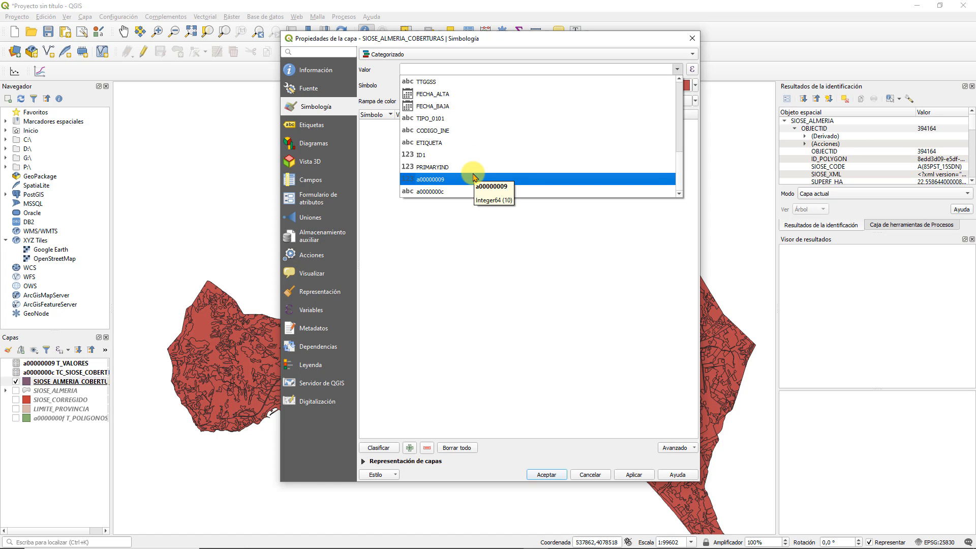
{"action": "left_click", "coordinate": [449, 192]}
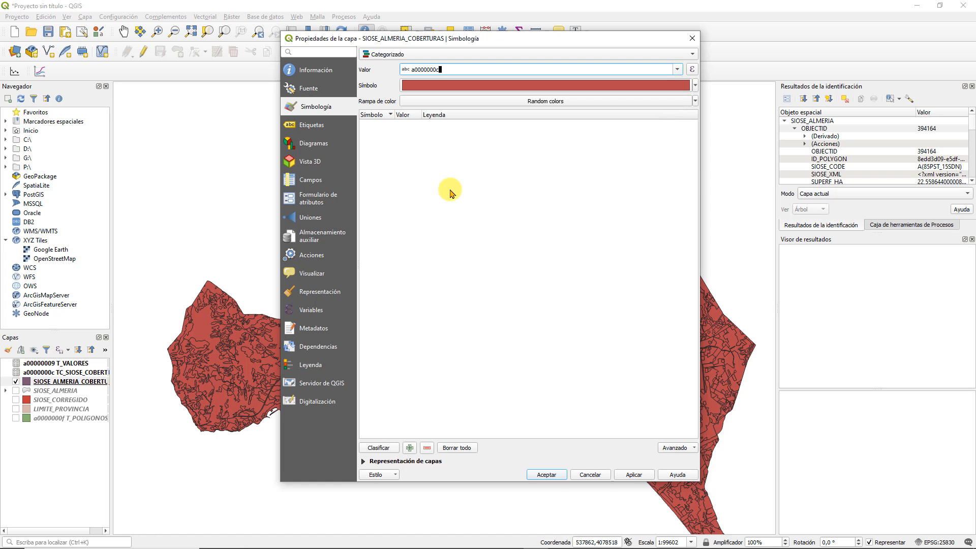
{"action": "left_click", "coordinate": [678, 69]}
{"action": "left_click", "coordinate": [446, 179]}
{"action": "left_click", "coordinate": [378, 447]}
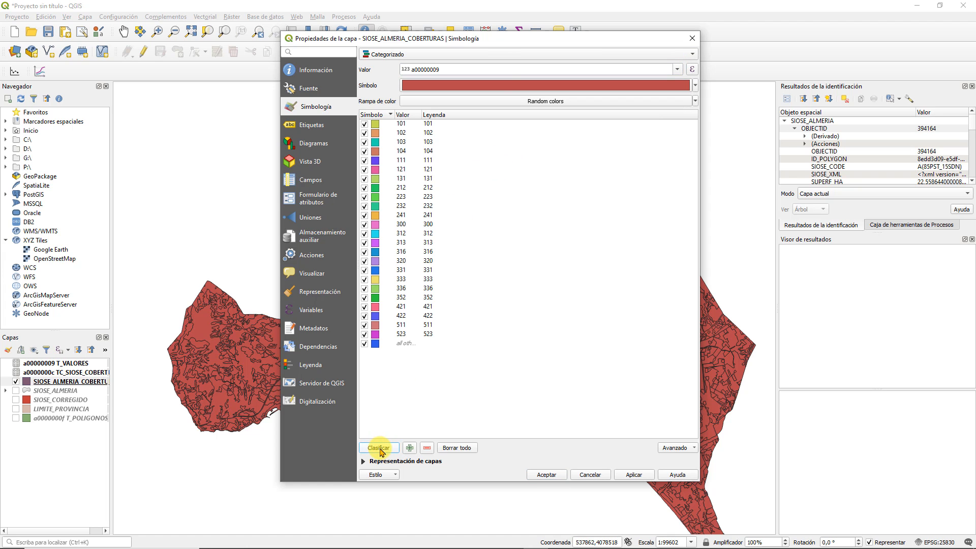
Classify the dissolved layer by the coverage description field a0000000c with random colors, replacing any existing classes
{"action": "left_click", "coordinate": [678, 73]}
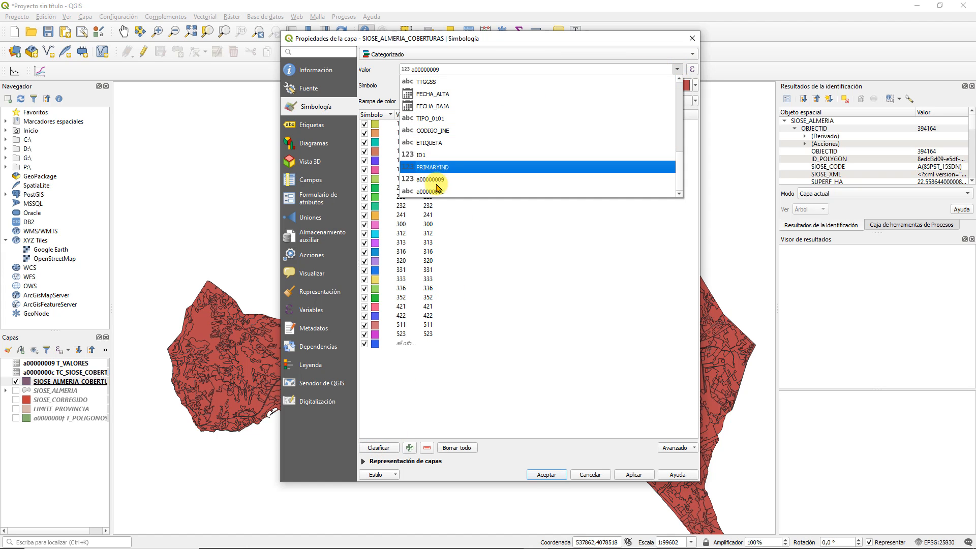
{"action": "left_click", "coordinate": [428, 192]}
{"action": "left_click", "coordinate": [379, 447]}
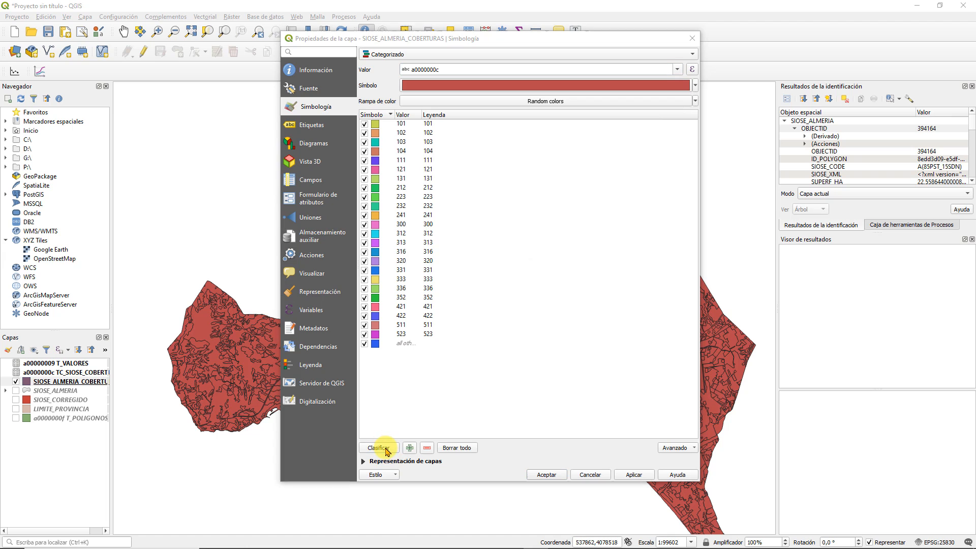
{"action": "left_click", "coordinate": [483, 276]}
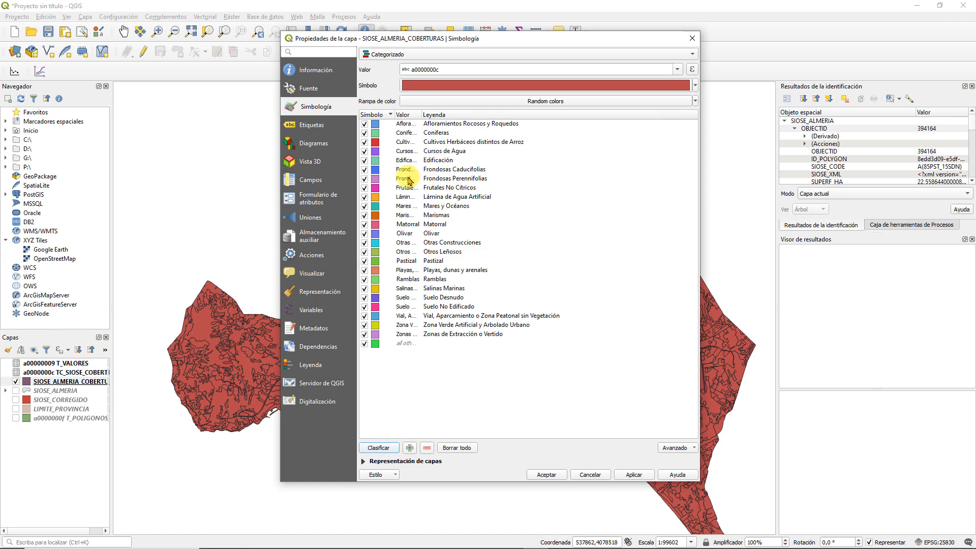
Remove the catch-all category for all other values and accept the symbology of SIOSE_ALMERIA_COBERTURAS
{"action": "left_click", "coordinate": [400, 344]}
{"action": "left_click", "coordinate": [427, 448]}
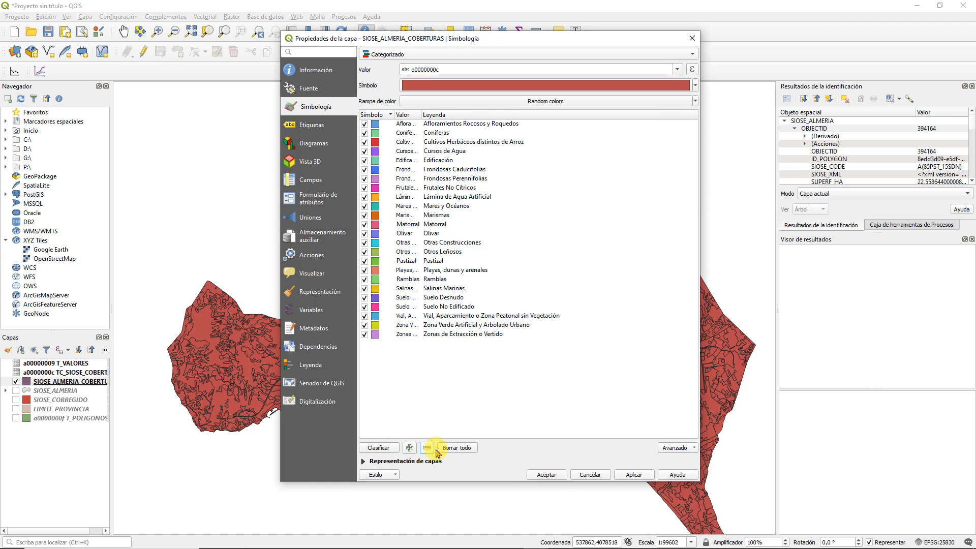
{"action": "left_click", "coordinate": [546, 474]}
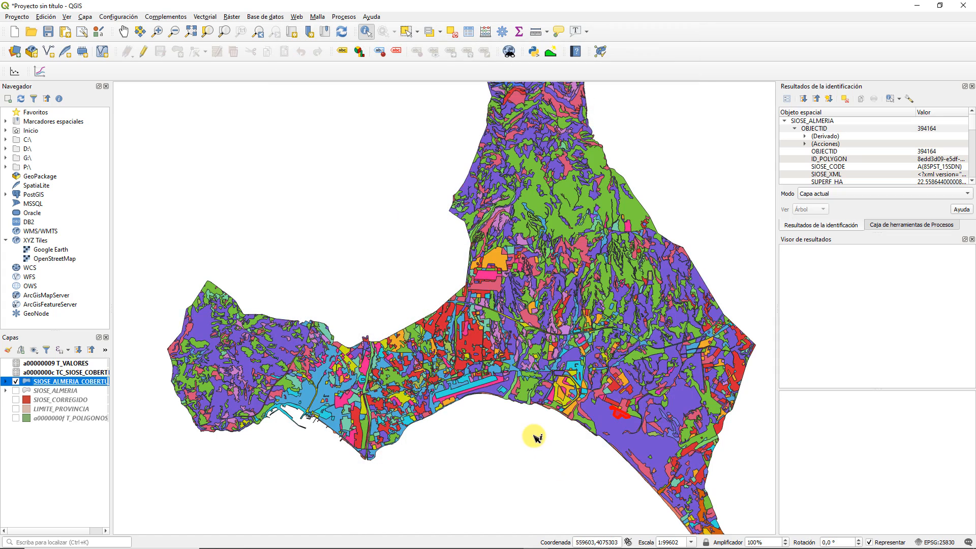
Examine the dissolved coverage polygons across the city, the long coastal strip and the shoreline to its east
{"action": "scroll", "coordinate": [476, 305], "scroll_direction": "down", "scroll_amount": 1}
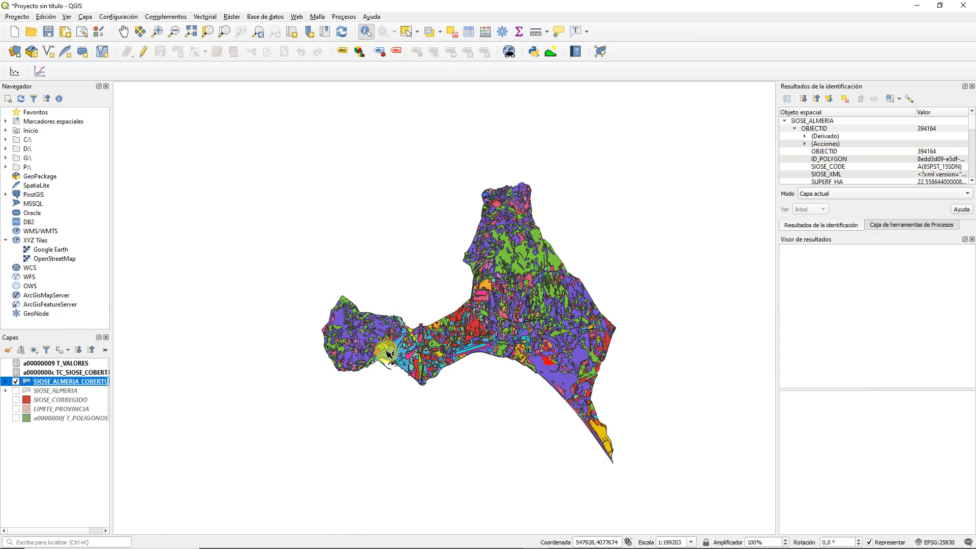
{"action": "scroll", "coordinate": [386, 351], "scroll_direction": "up", "scroll_amount": 2}
{"action": "left_click_drag", "start_coordinate": [643, 351], "coordinate": [464, 331]}
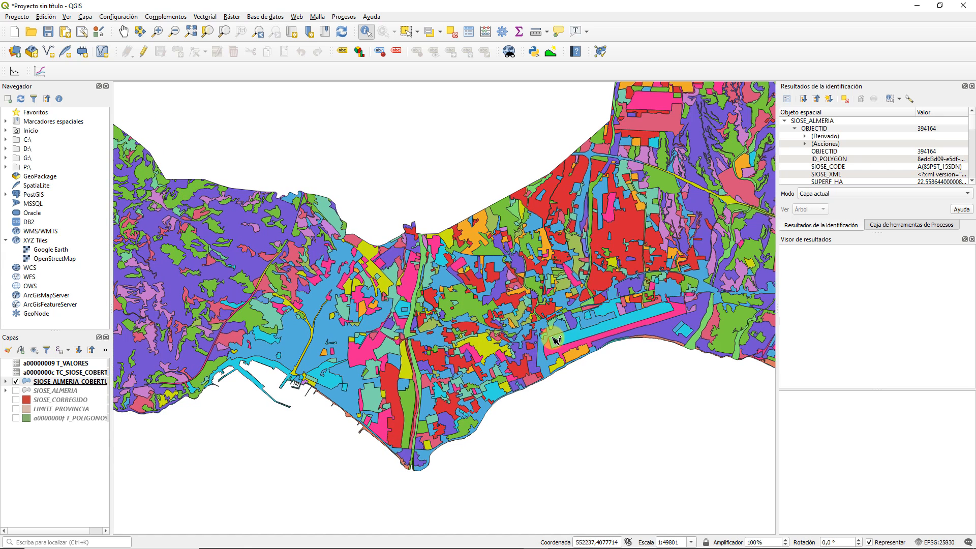
{"action": "scroll", "coordinate": [662, 339], "scroll_direction": "up", "scroll_amount": 1}
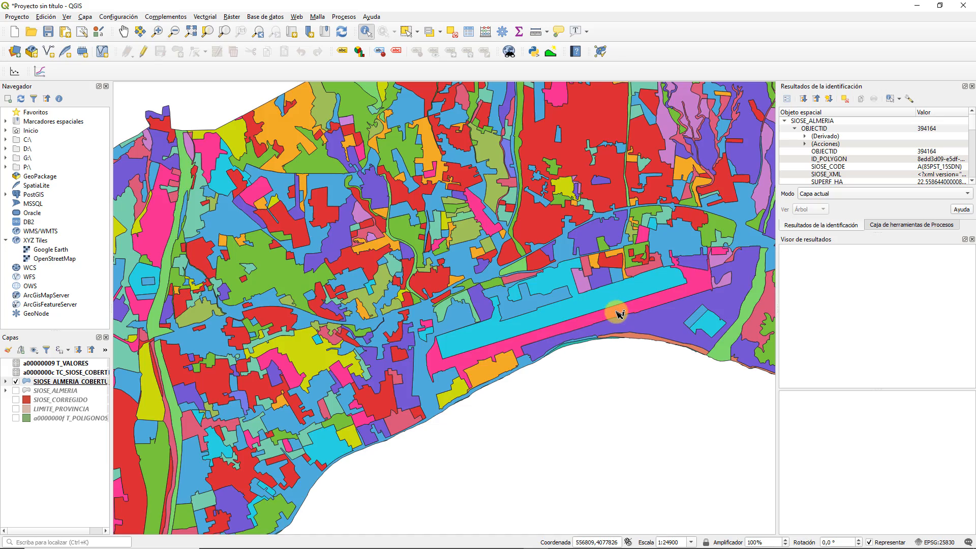
{"action": "scroll", "coordinate": [658, 317], "scroll_direction": "down", "scroll_amount": 2}
{"action": "scroll", "coordinate": [700, 346], "scroll_direction": "up", "scroll_amount": 1}
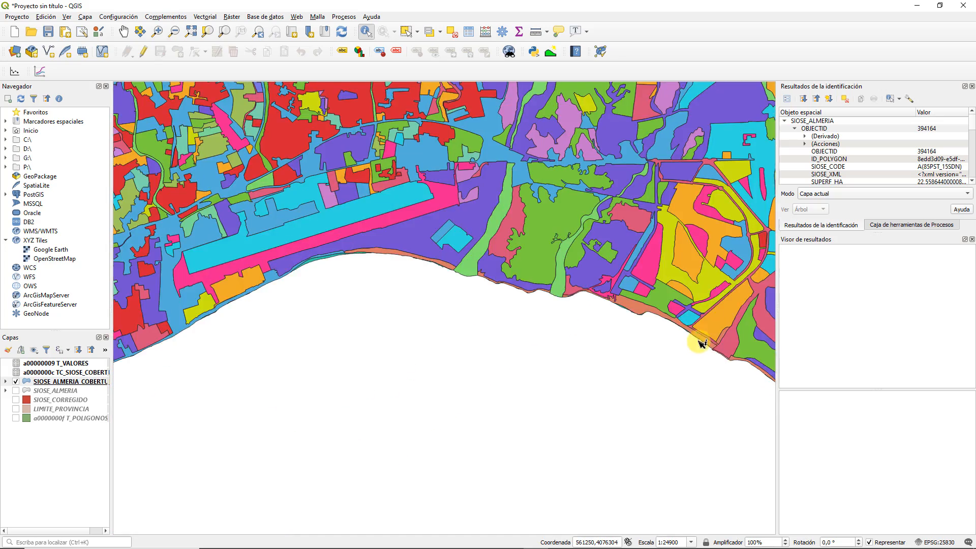
Identify the large purple coverage polygon along the eastern coast and expand the legend categories of SIOSE_ALMERIA_COBERTURAS
{"action": "left_click_drag", "start_coordinate": [702, 337], "coordinate": [504, 305]}
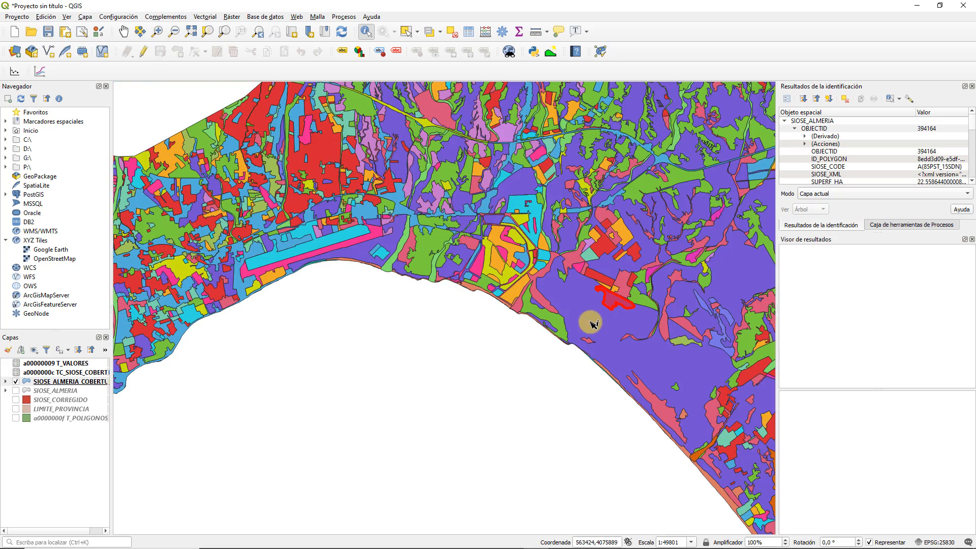
{"action": "left_click", "coordinate": [589, 320]}
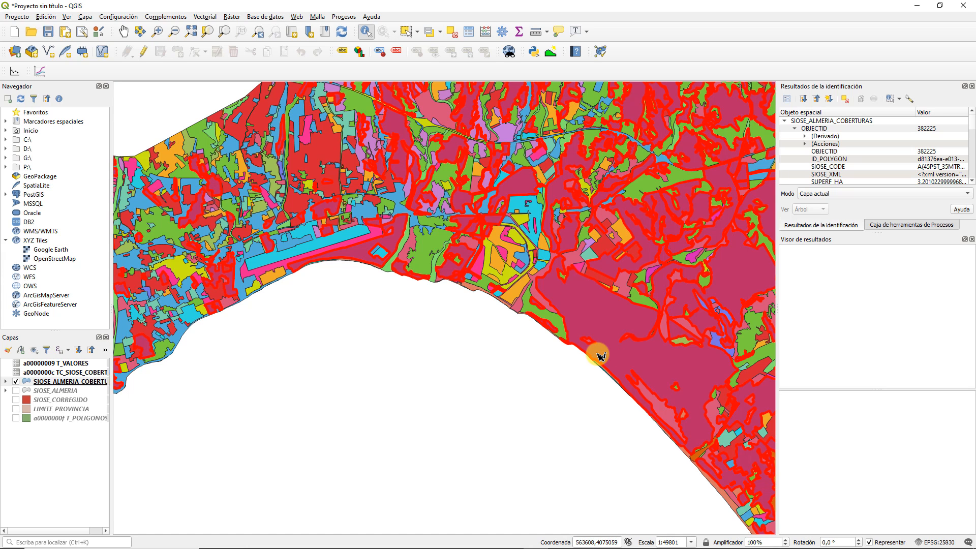
{"action": "scroll", "coordinate": [600, 355], "scroll_direction": "down", "scroll_amount": 2}
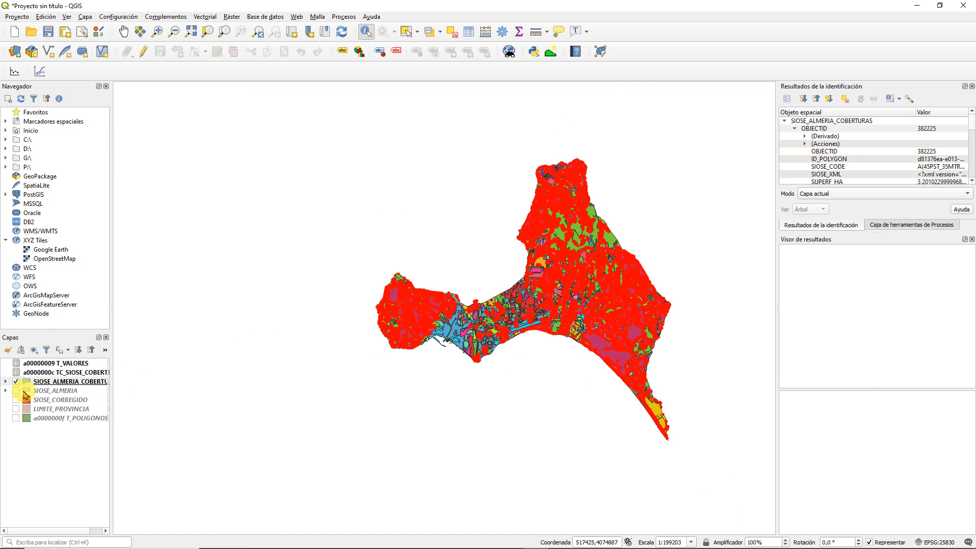
{"action": "left_click", "coordinate": [6, 381]}
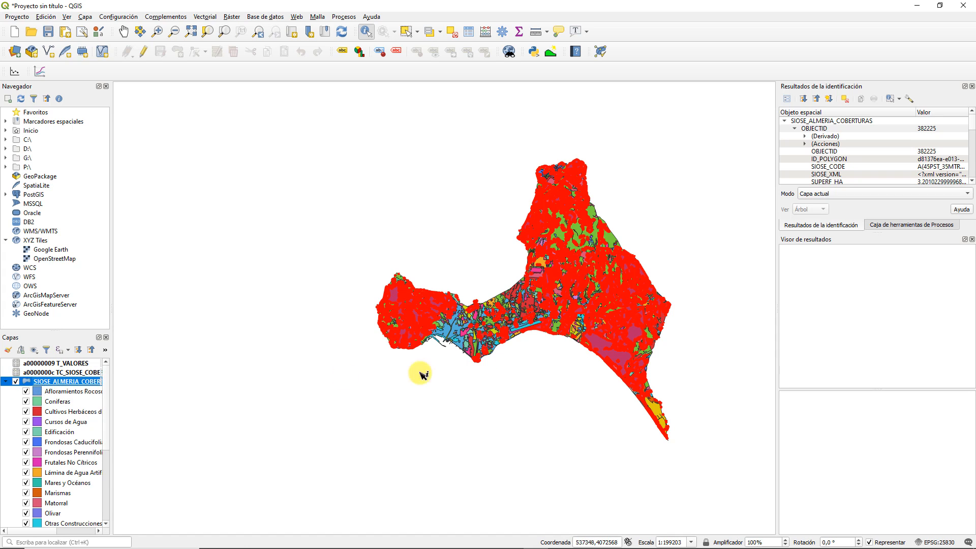
{"action": "left_click", "coordinate": [519, 376]}
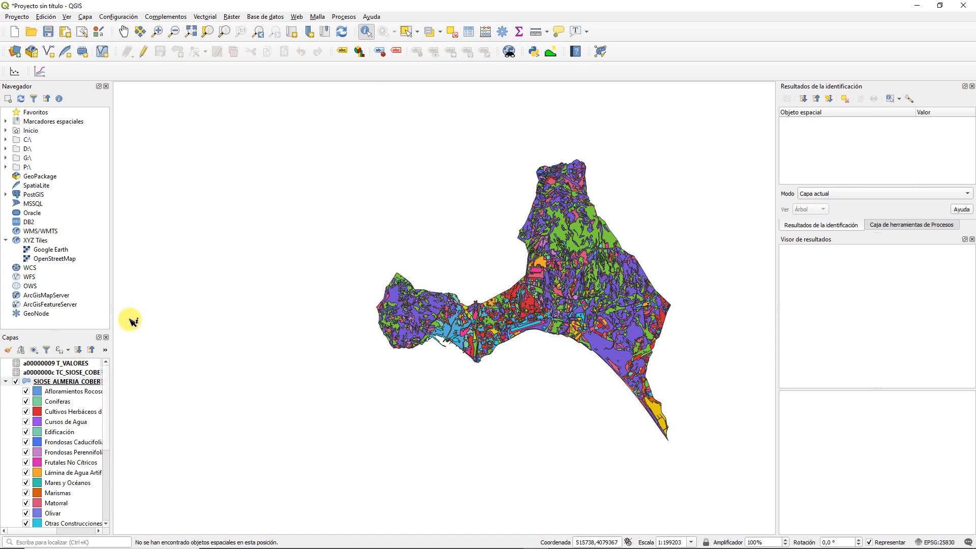
Hide all columns in the attribute table of SIOSE_ALMERIA_COBERTURAS except OBJECTID, ID_POLYGON, a00000009 and a0000000c
{"action": "left_click", "coordinate": [46, 381]}
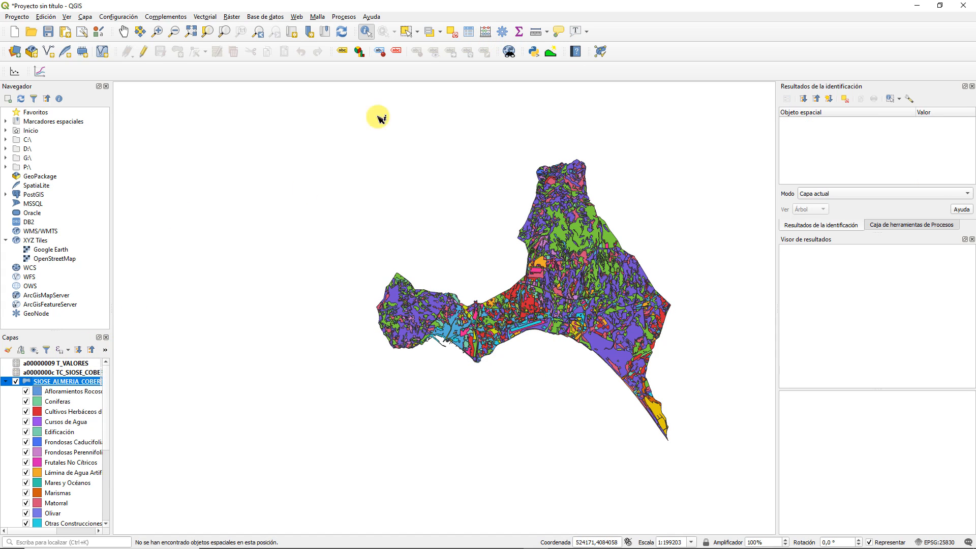
{"action": "left_click", "coordinate": [468, 32]}
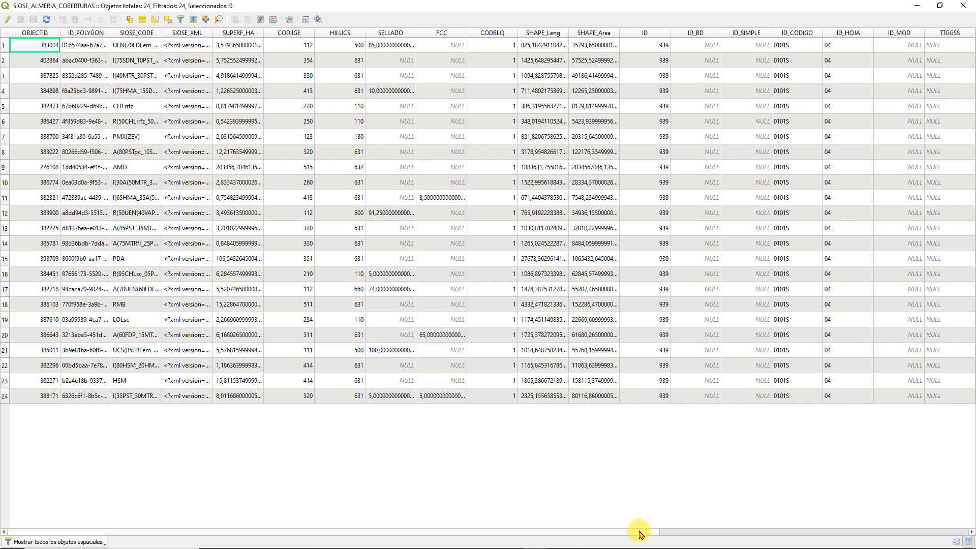
{"action": "left_click", "coordinate": [261, 20]}
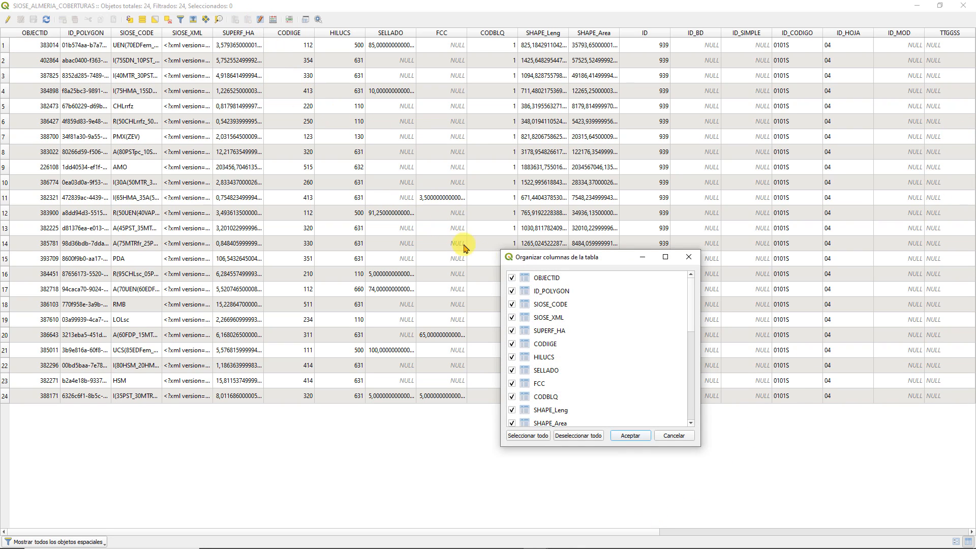
{"action": "left_click", "coordinate": [545, 305]}
{"action": "scroll", "coordinate": [543, 325], "scroll_direction": "down", "scroll_amount": 6}
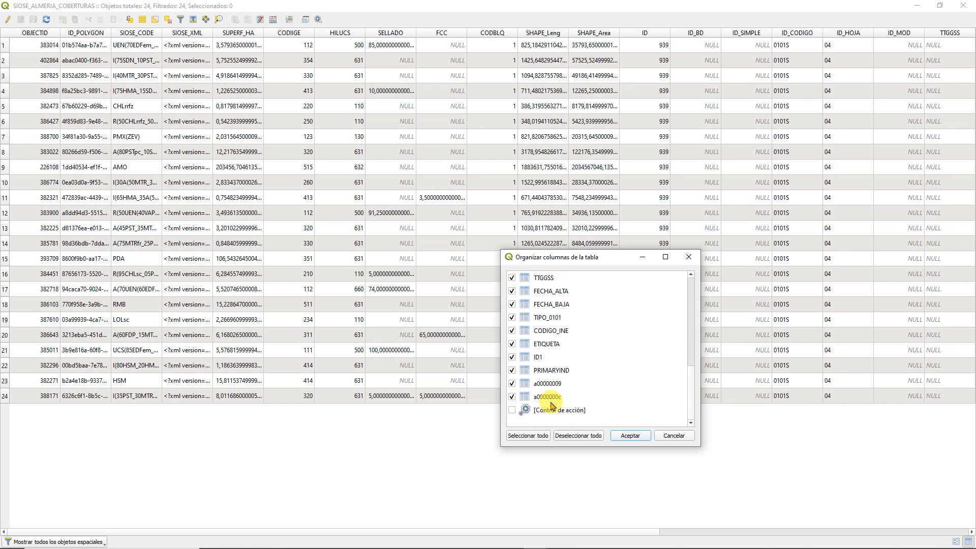
{"action": "left_click", "coordinate": [542, 370]}
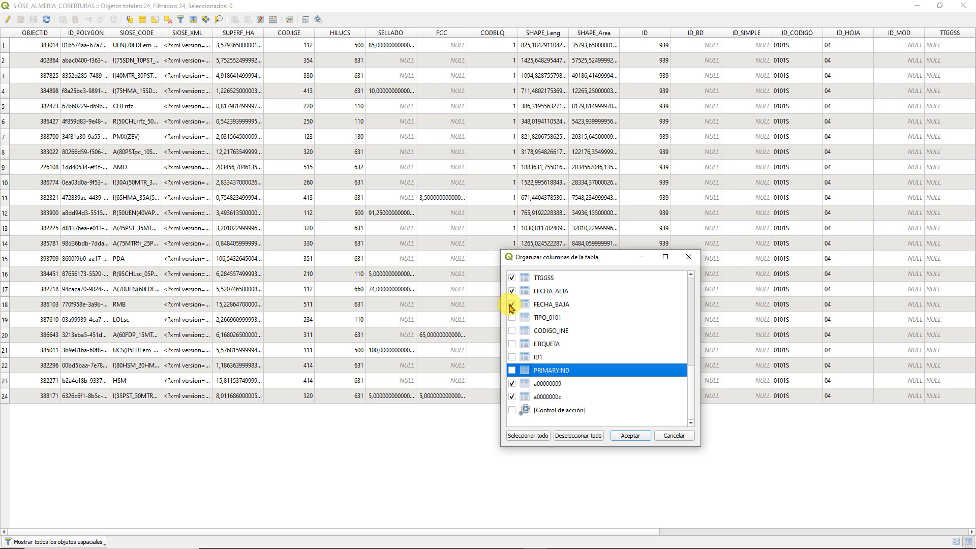
{"action": "scroll", "coordinate": [517, 292], "scroll_direction": "up", "scroll_amount": 3}
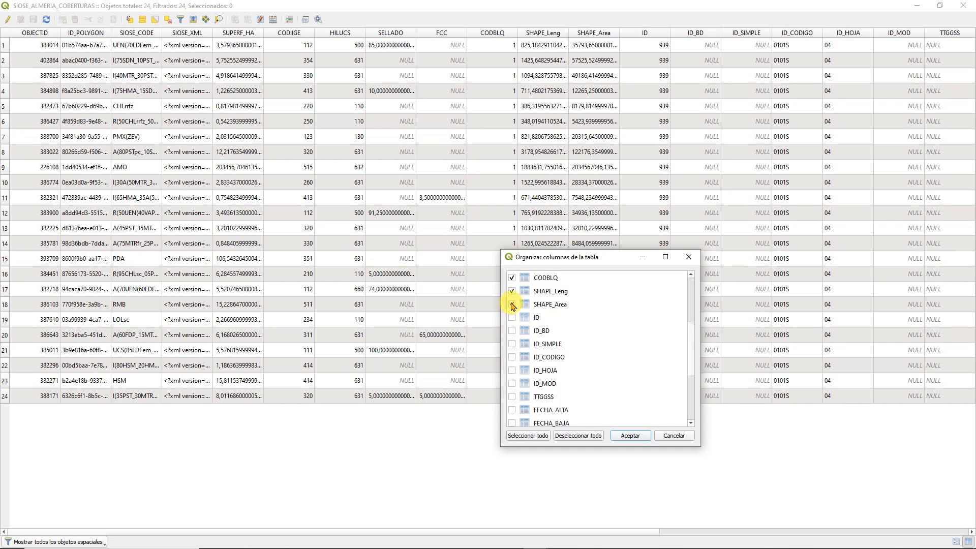
{"action": "scroll", "coordinate": [518, 295], "scroll_direction": "up", "scroll_amount": 3}
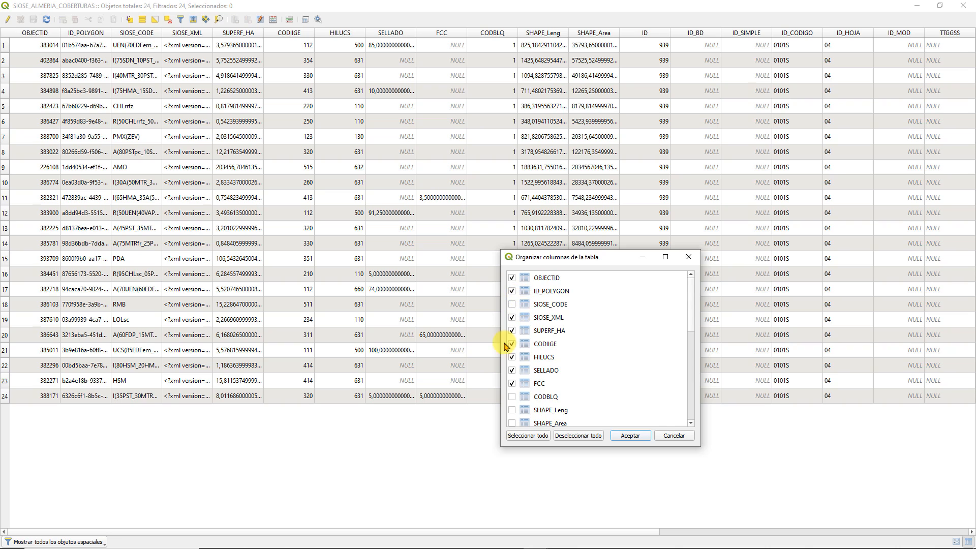
{"action": "left_click", "coordinate": [512, 384]}
{"action": "scroll", "coordinate": [516, 326], "scroll_direction": "down", "scroll_amount": 6}
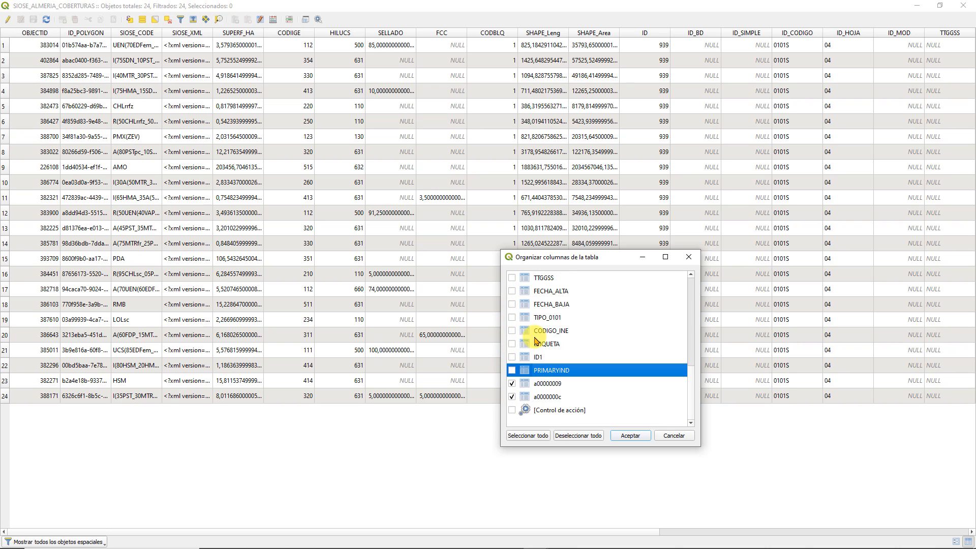
{"action": "left_click", "coordinate": [629, 436]}
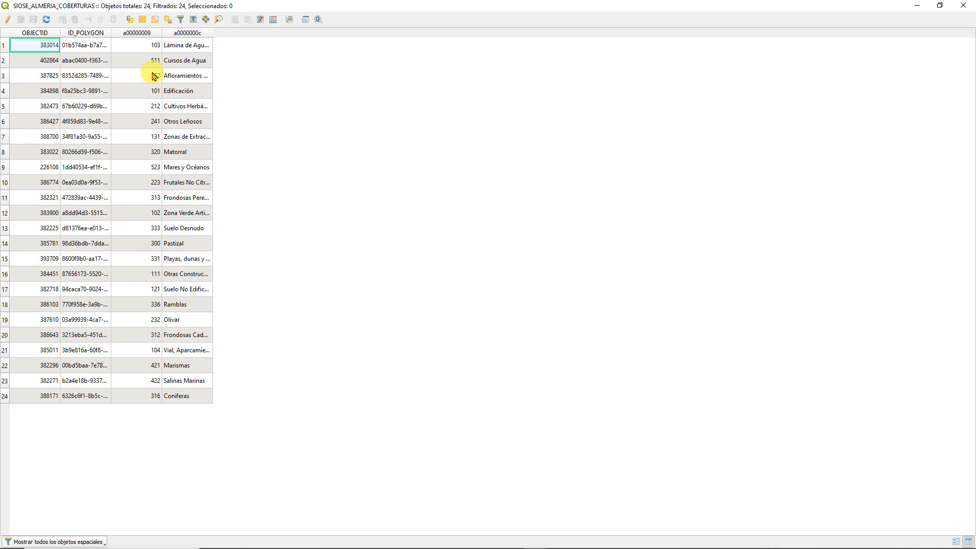
Widen the a0000000c column so the full coverage descriptions fit, and close the attribute table
{"action": "left_click_drag", "start_coordinate": [213, 35], "coordinate": [436, 36]}
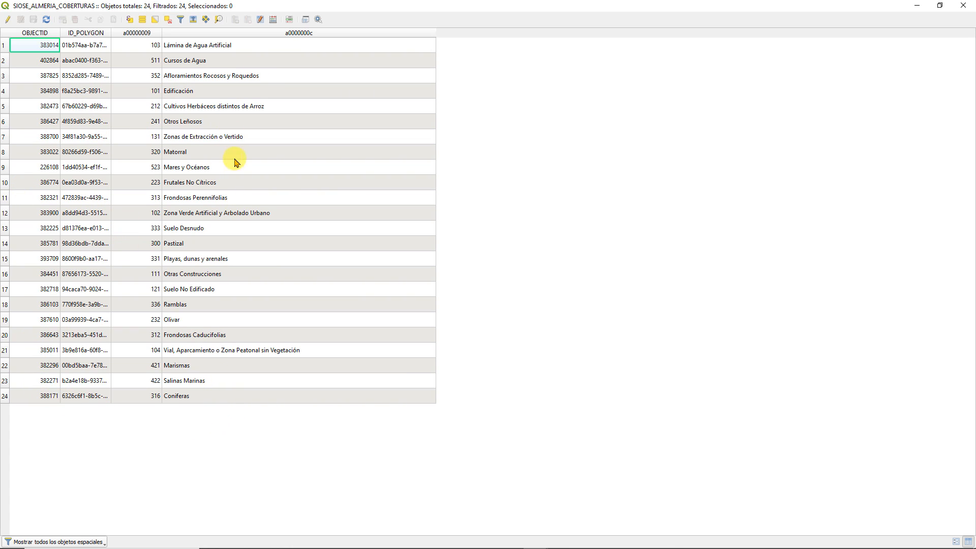
{"action": "left_click", "coordinate": [963, 6]}
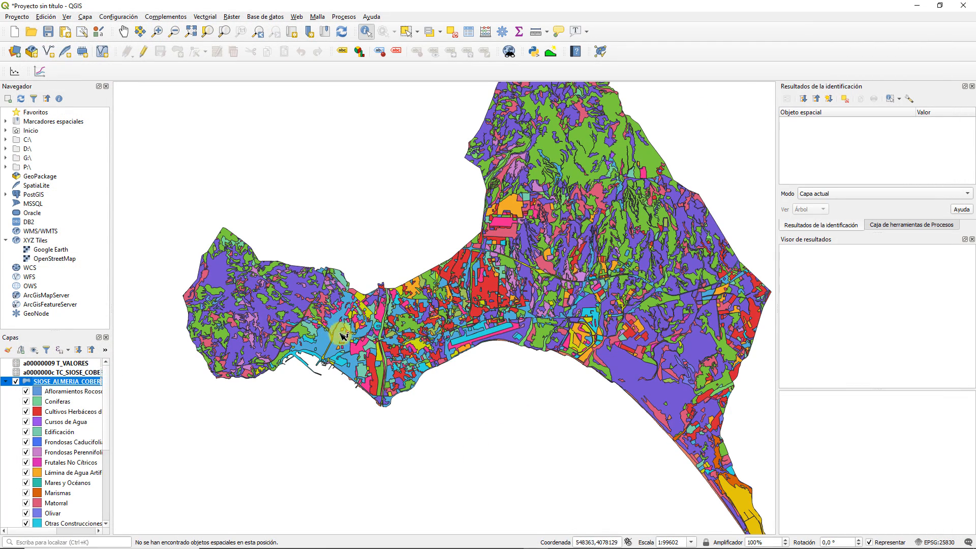
{"action": "scroll", "coordinate": [548, 327], "scroll_direction": "down", "scroll_amount": 1}
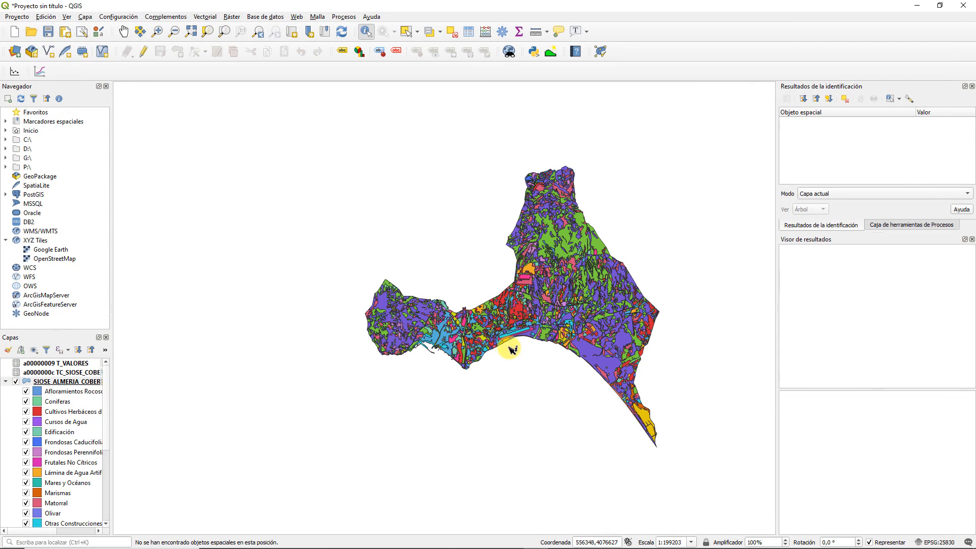
{"action": "left_click_drag", "start_coordinate": [556, 326], "coordinate": [524, 338]}
{"action": "scroll", "coordinate": [527, 340], "scroll_direction": "up", "scroll_amount": 1}
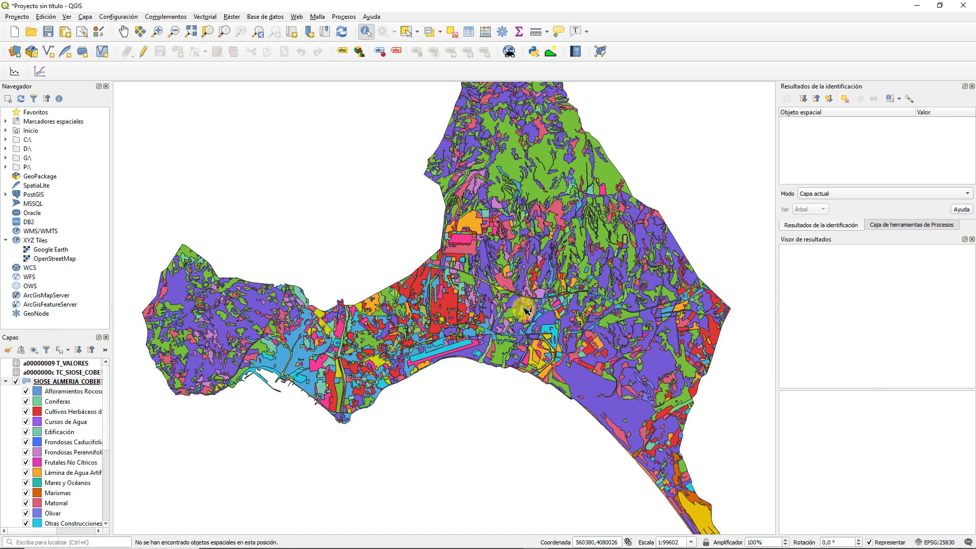
{"action": "left_click_drag", "start_coordinate": [524, 308], "coordinate": [526, 318]}
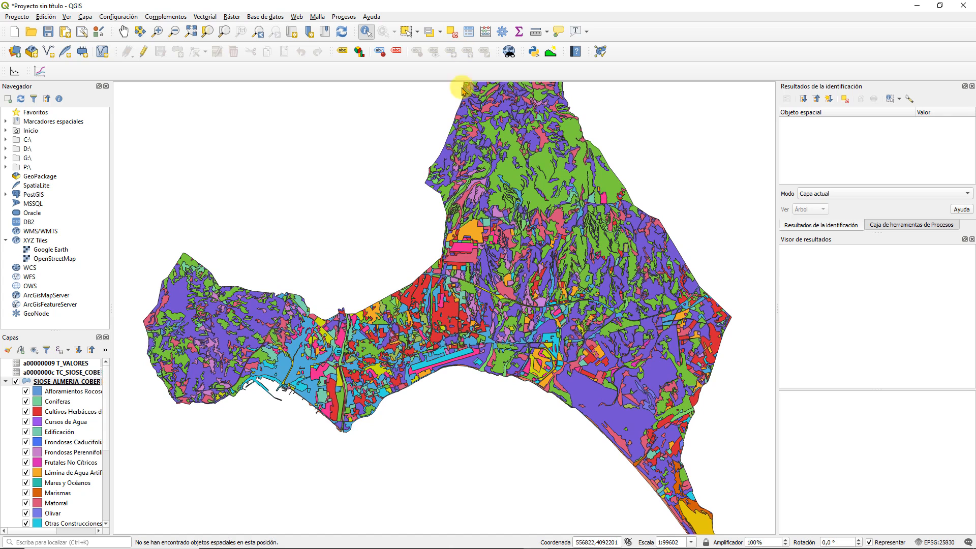
Set up a new decimal (real) field named SUPERFICIE in the field calculator for SIOSE_ALMERIA_COBERTURAS
{"action": "left_click", "coordinate": [468, 33]}
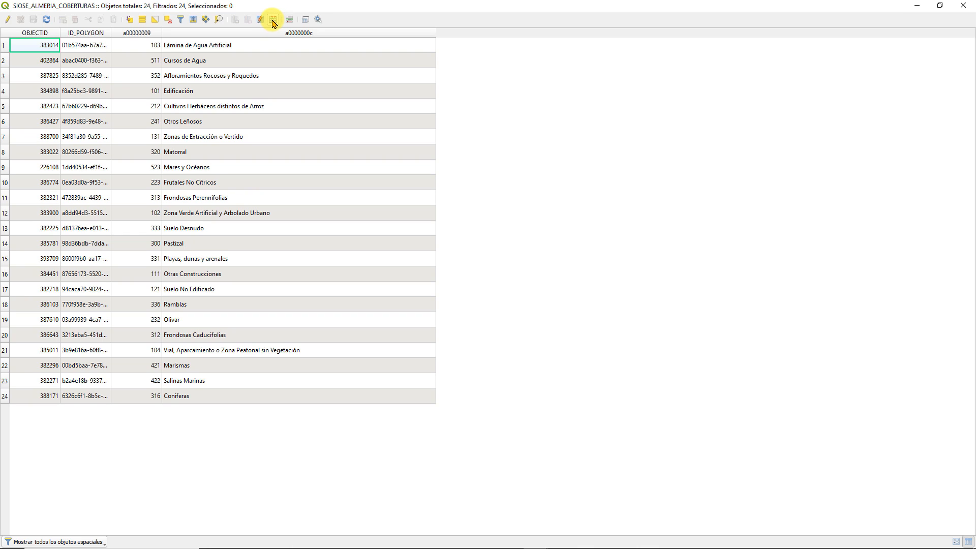
{"action": "left_click", "coordinate": [273, 20]}
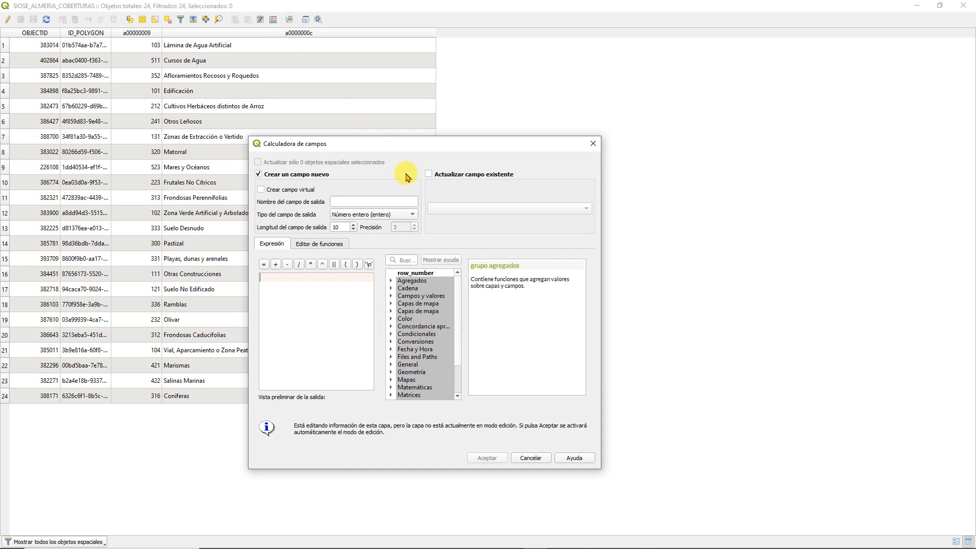
{"action": "left_click", "coordinate": [341, 201]}
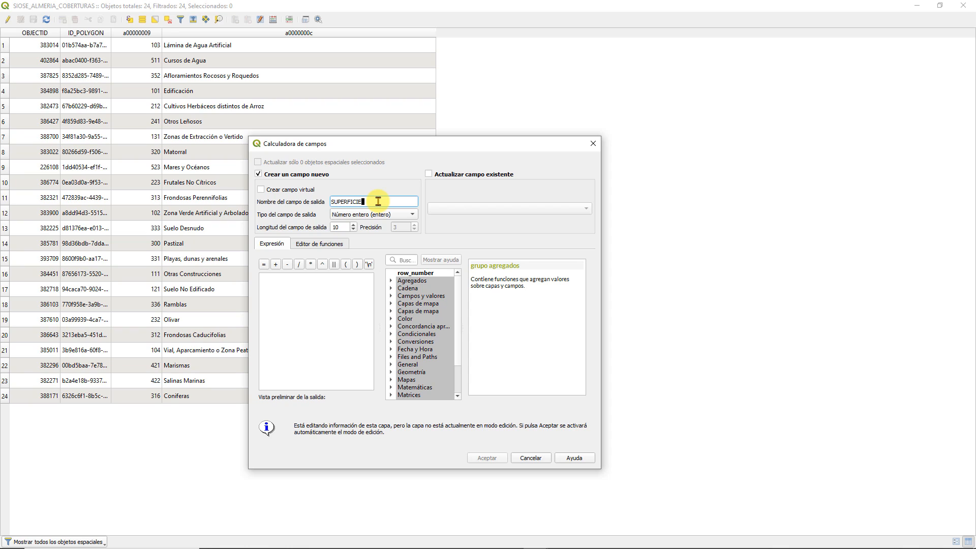
{"action": "left_click", "coordinate": [367, 215]}
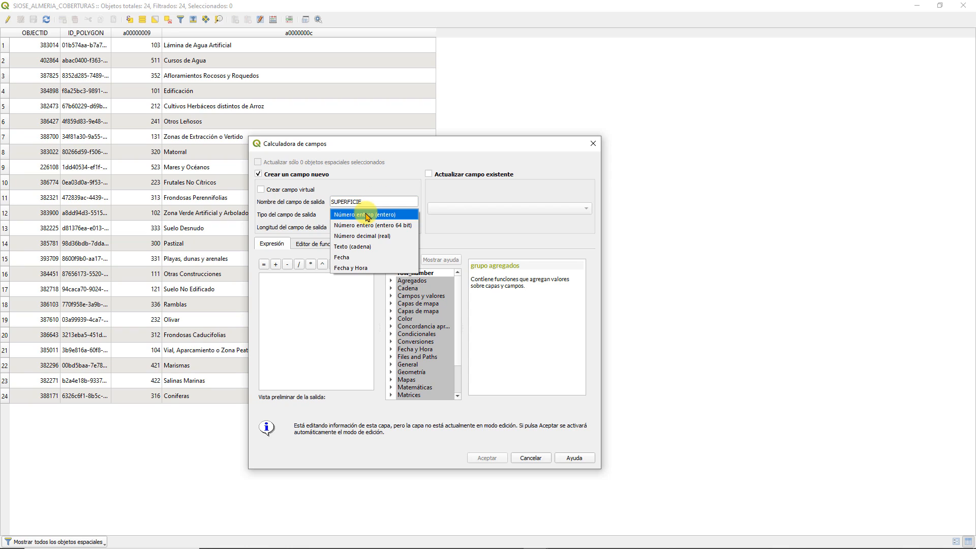
{"action": "left_click", "coordinate": [364, 237]}
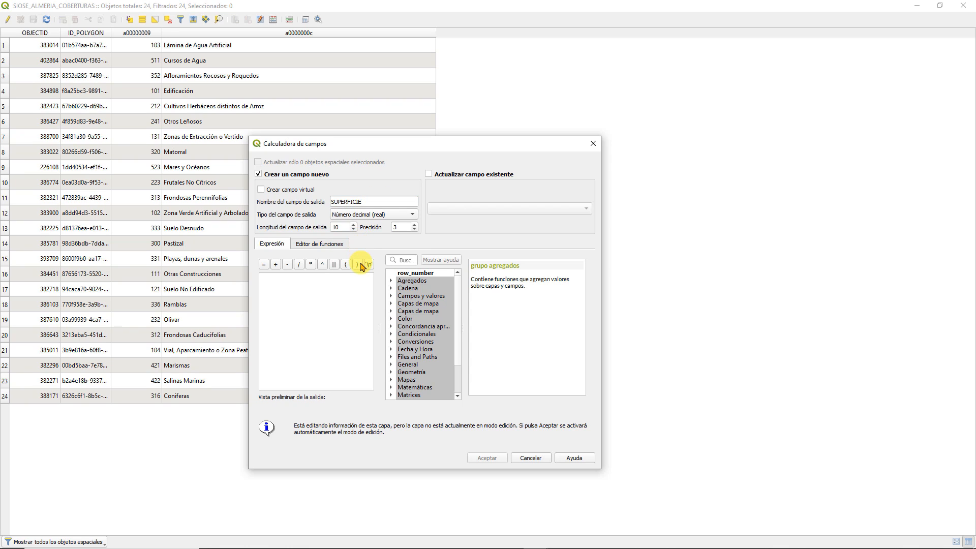
Calculate the SUPERFICIE field with the geometry expression $area
{"action": "left_click", "coordinate": [409, 350]}
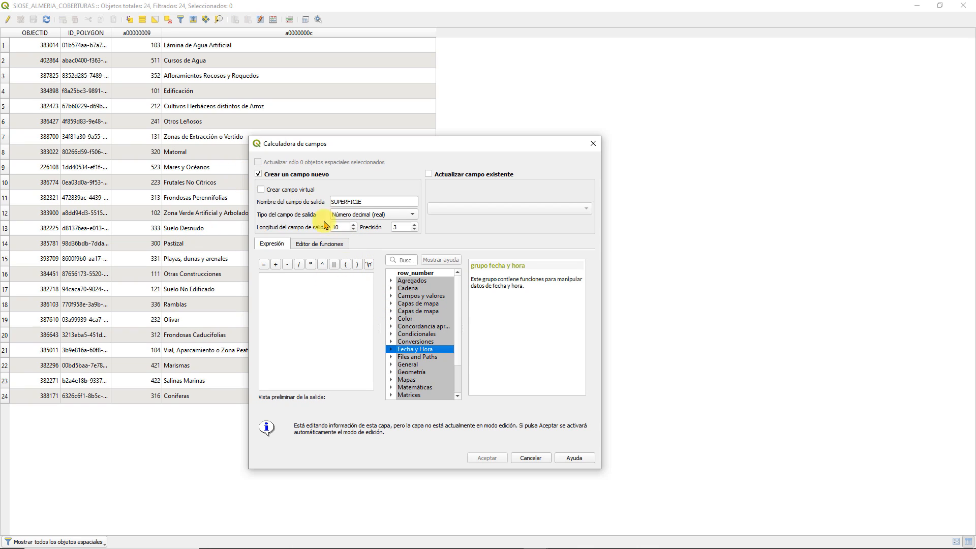
{"action": "scroll", "coordinate": [419, 335], "scroll_direction": "down", "scroll_amount": 1}
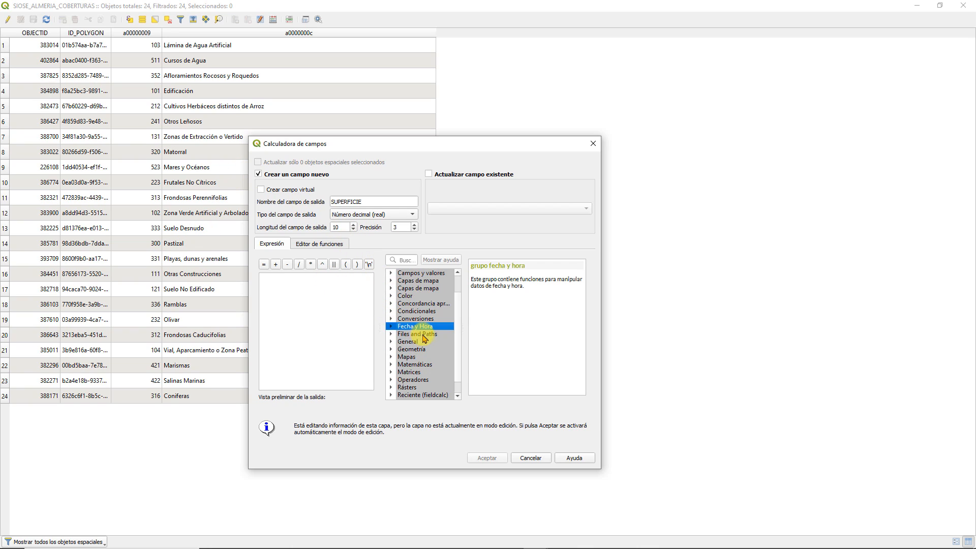
{"action": "left_click", "coordinate": [402, 351]}
{"action": "scroll", "coordinate": [414, 336], "scroll_direction": "down", "scroll_amount": 2}
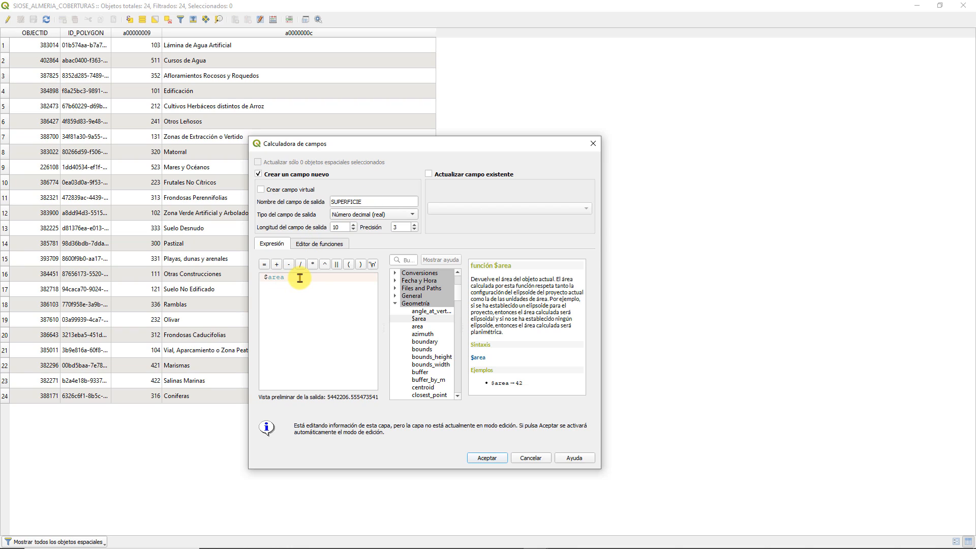
{"action": "left_click", "coordinate": [491, 458]}
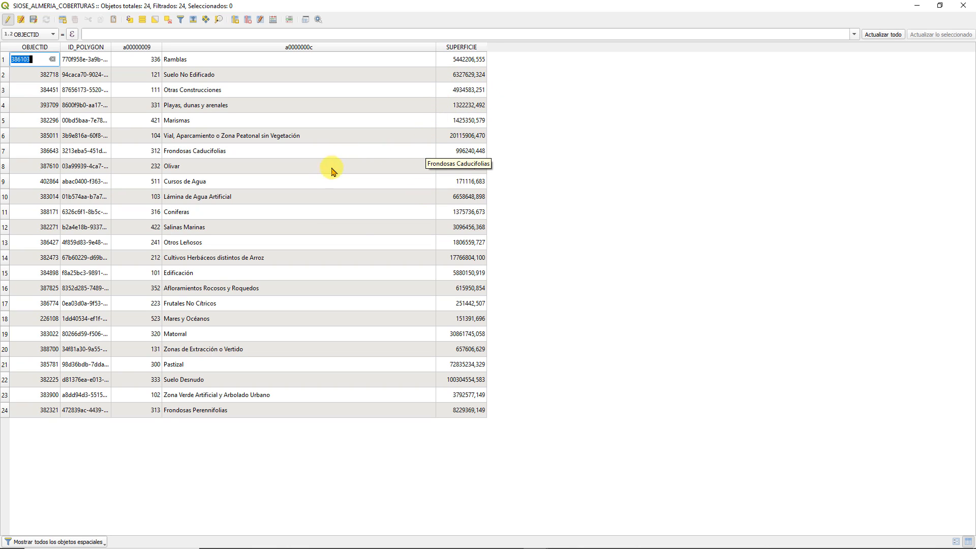
Stop editing SIOSE_ALMERIA_COBERTURAS with its changes saved, and close the attribute table
{"action": "left_click", "coordinate": [9, 24]}
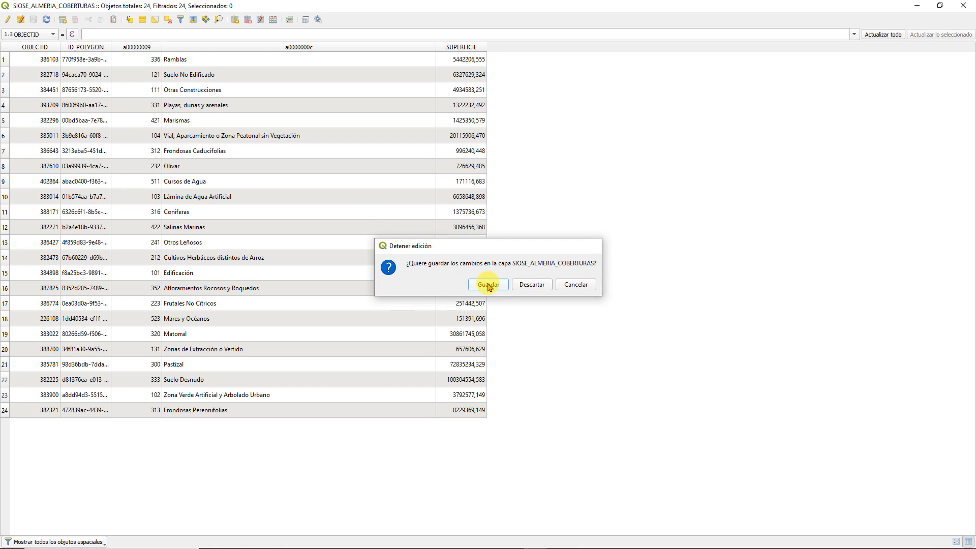
{"action": "left_click", "coordinate": [488, 285]}
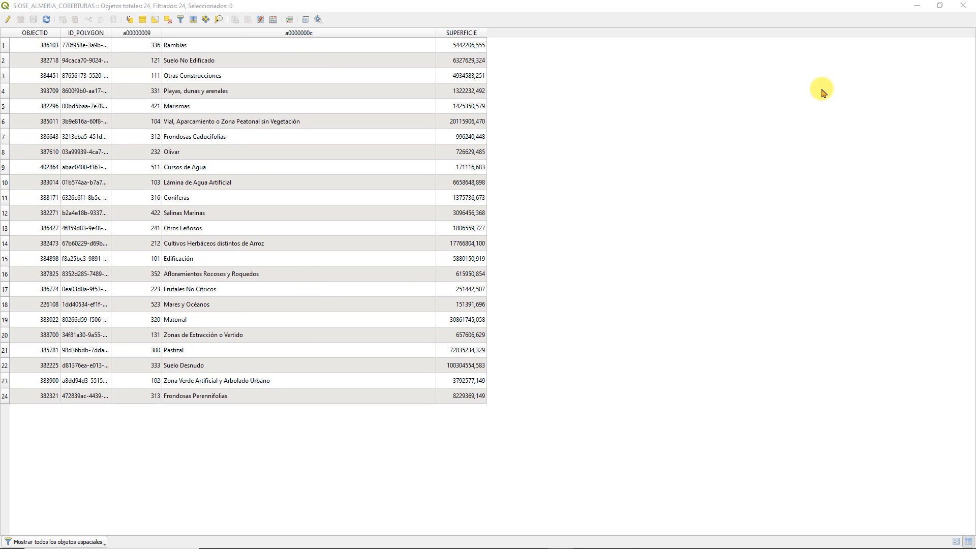
{"action": "left_click", "coordinate": [965, 6]}
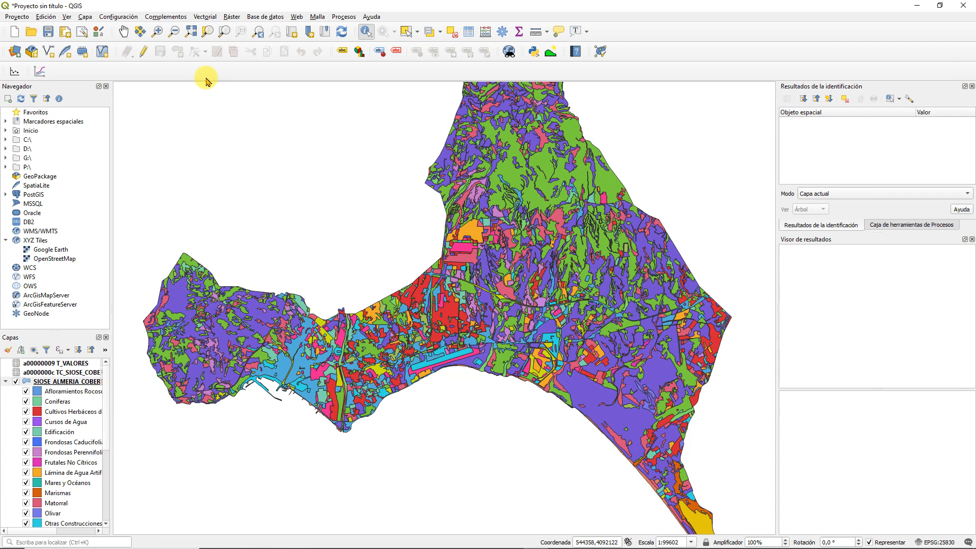
Search all available plugins for "DATAP" to locate the Data Plotly plugin
{"action": "left_click", "coordinate": [161, 19]}
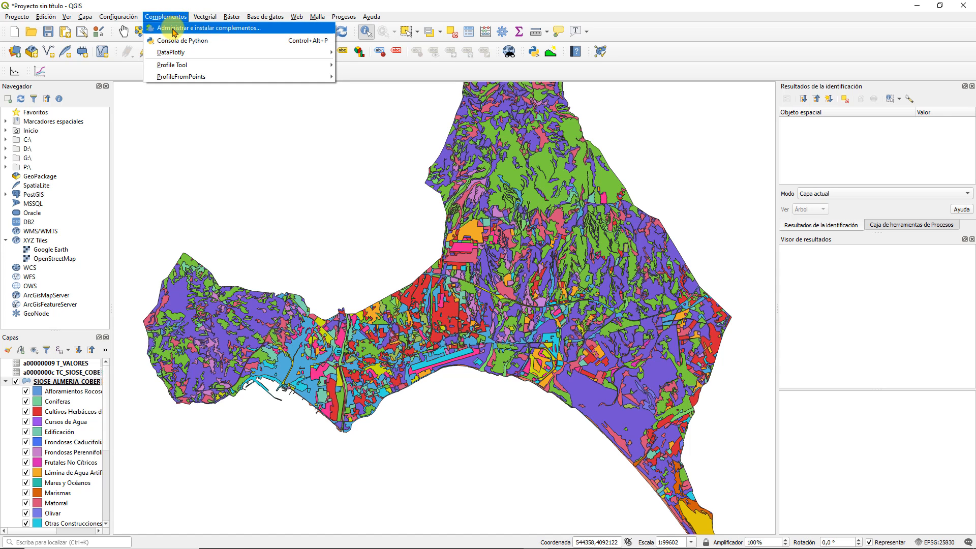
{"action": "left_click", "coordinate": [173, 28]}
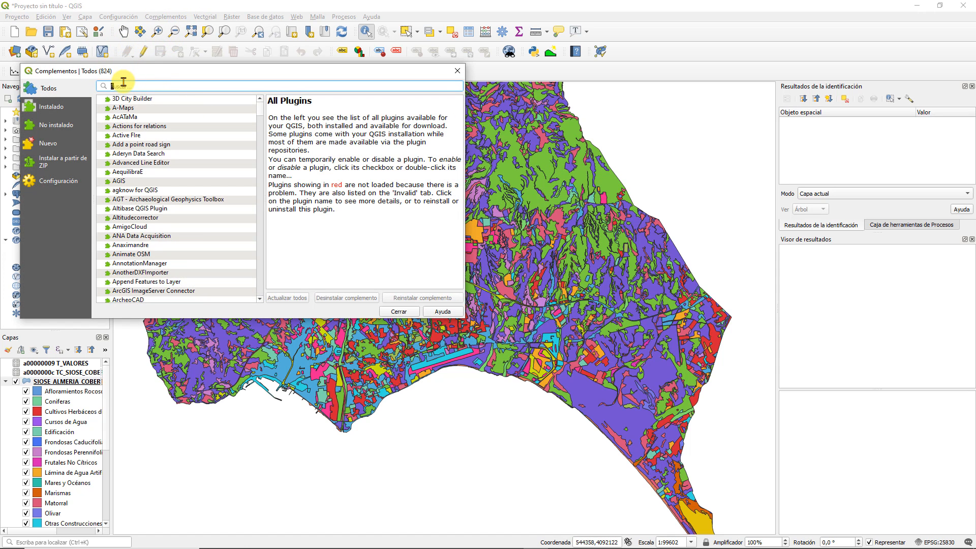
{"action": "type", "text": "DAT"}
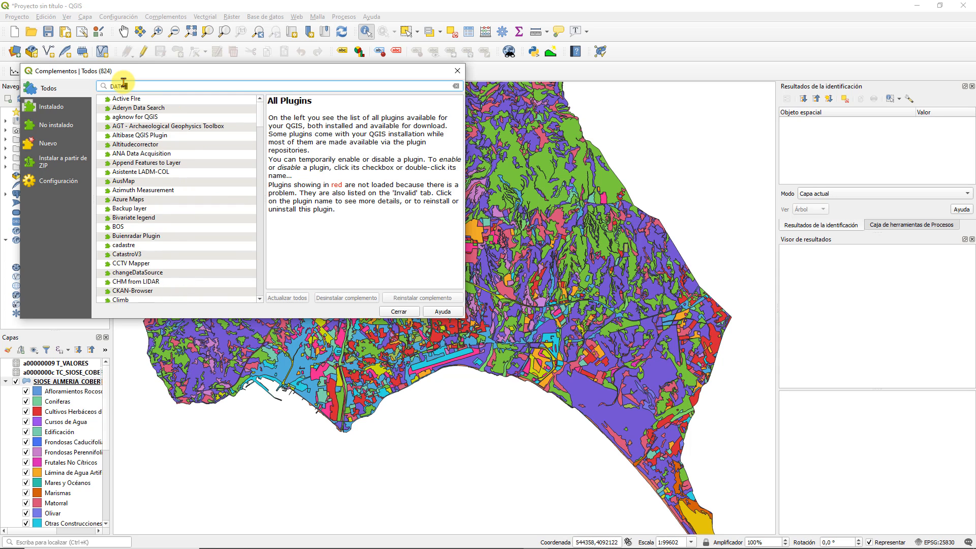
{"action": "type", "text": "AP"}
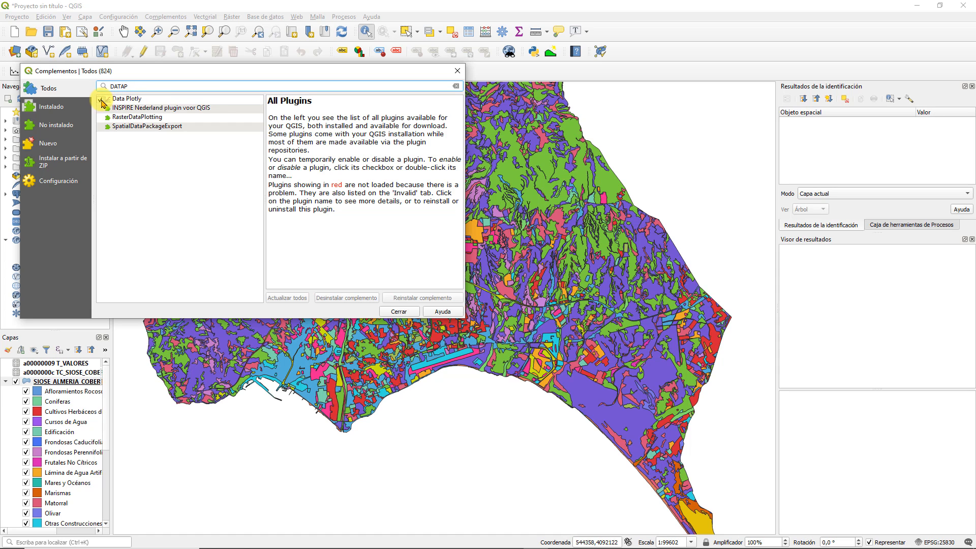
Close the plugin manager and create a Data Plotly pie chart of SIOSE_ALMERIA_COBERTURAS, grouped by a0000000c with SUPERFICIE as the Y field
{"action": "left_click", "coordinate": [401, 311]}
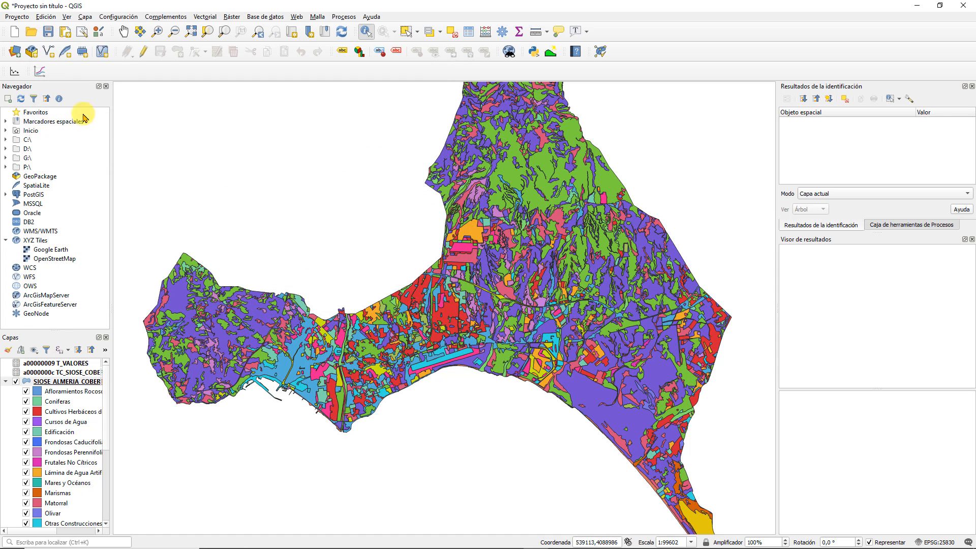
{"action": "left_click", "coordinate": [39, 73]}
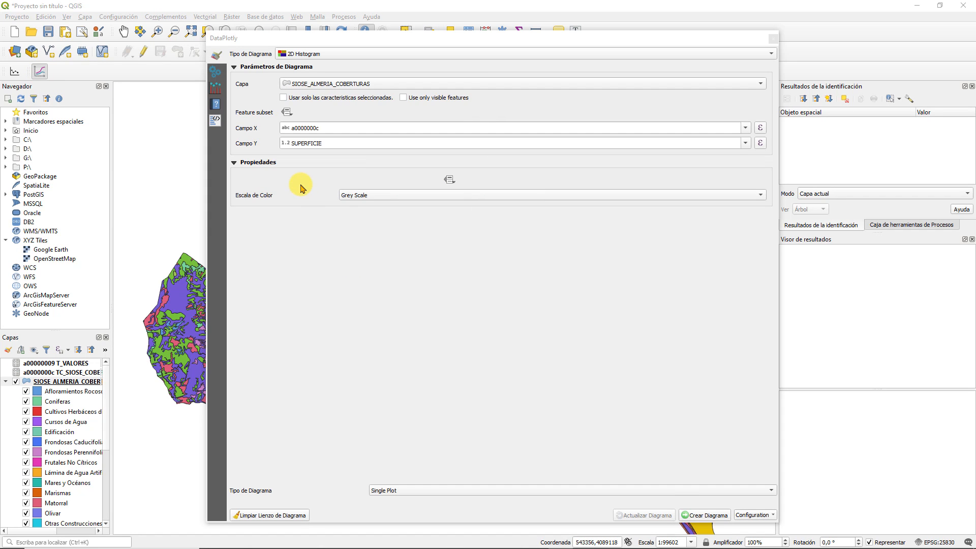
{"action": "left_click", "coordinate": [317, 54]}
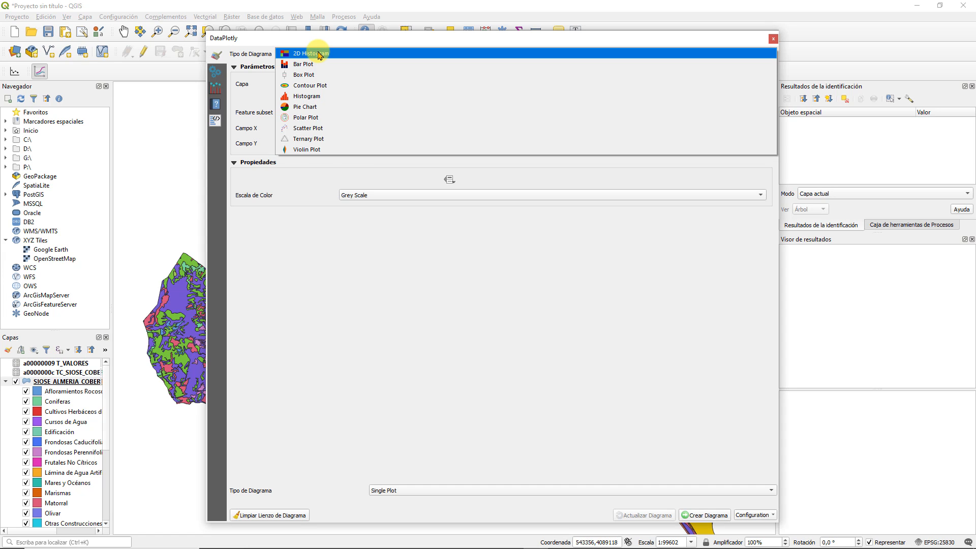
{"action": "left_click", "coordinate": [307, 107]}
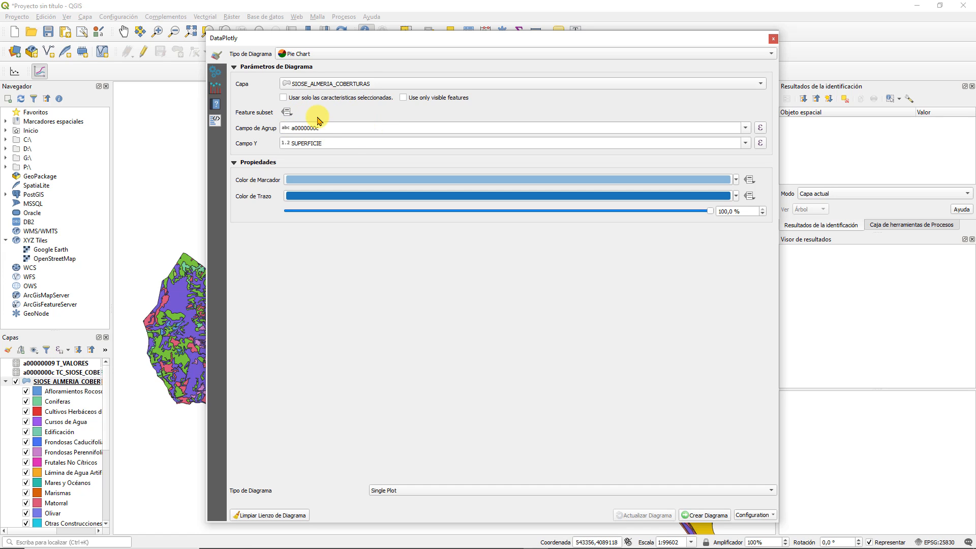
{"action": "left_click", "coordinate": [745, 131]}
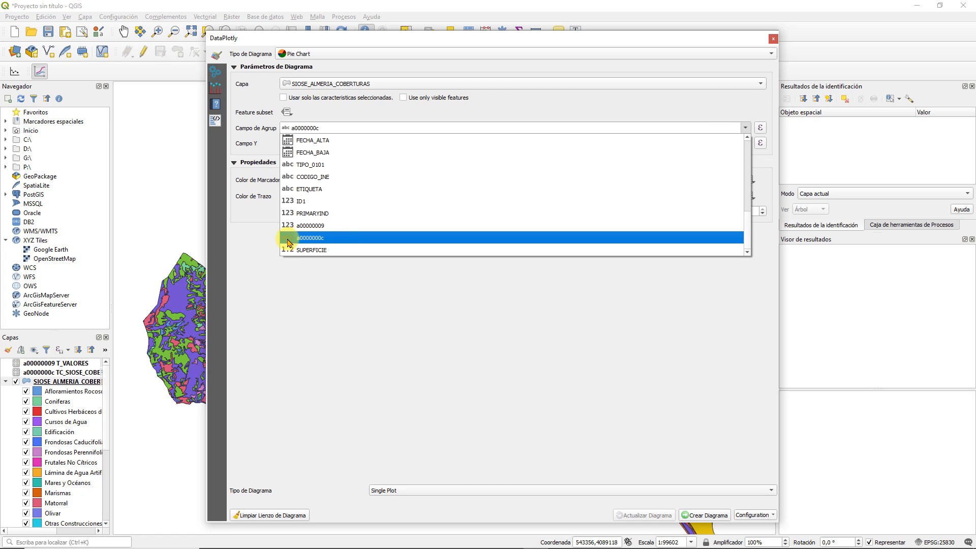
{"action": "left_click", "coordinate": [318, 243]}
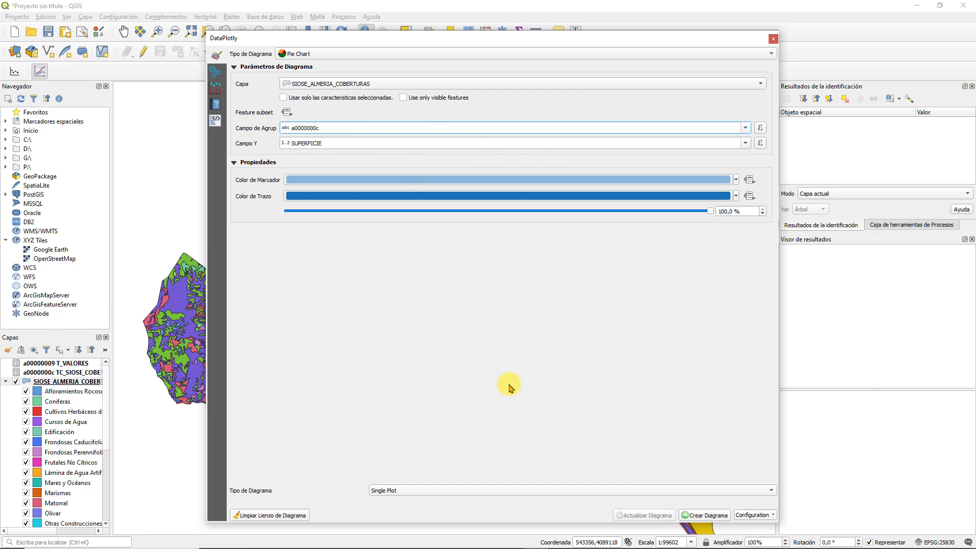
{"action": "left_click", "coordinate": [702, 516]}
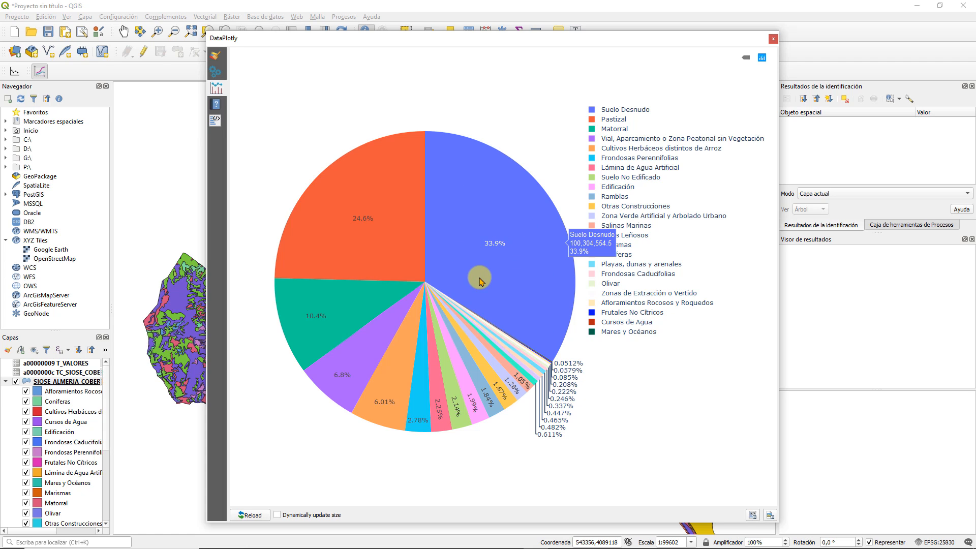
Examine the pie chart's slices for each coverage's area and percentage, and close the chart window
{"action": "mouse_move", "coordinate": [415, 242]}
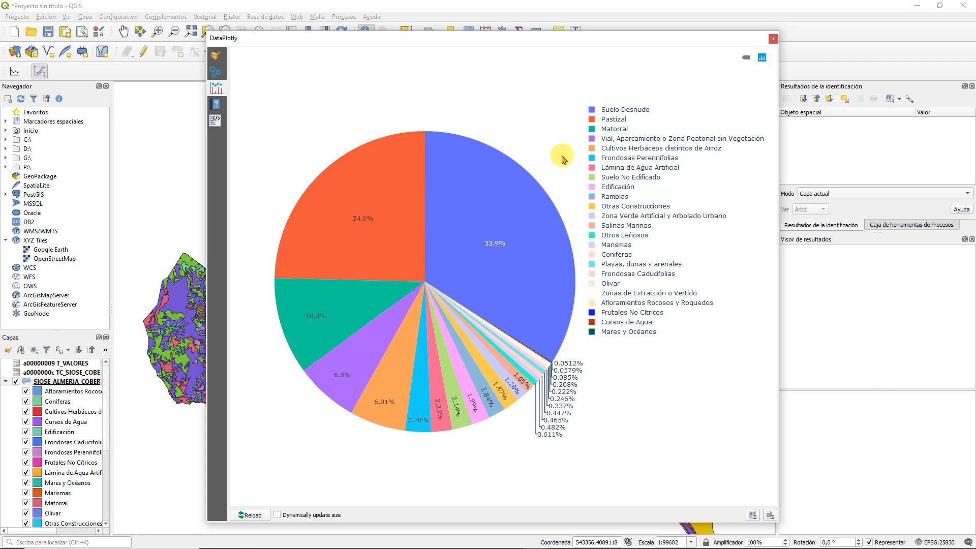
{"action": "mouse_move", "coordinate": [317, 317]}
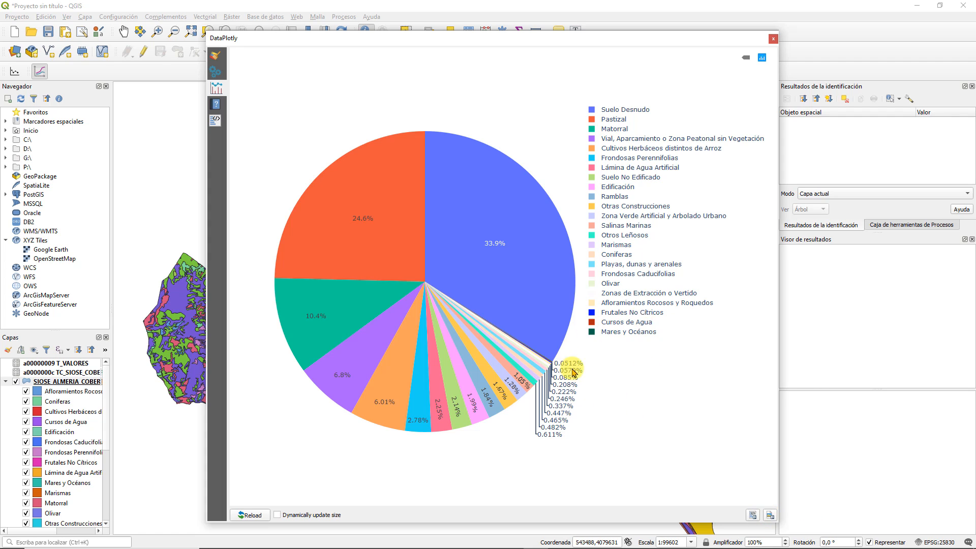
{"action": "left_click", "coordinate": [773, 39]}
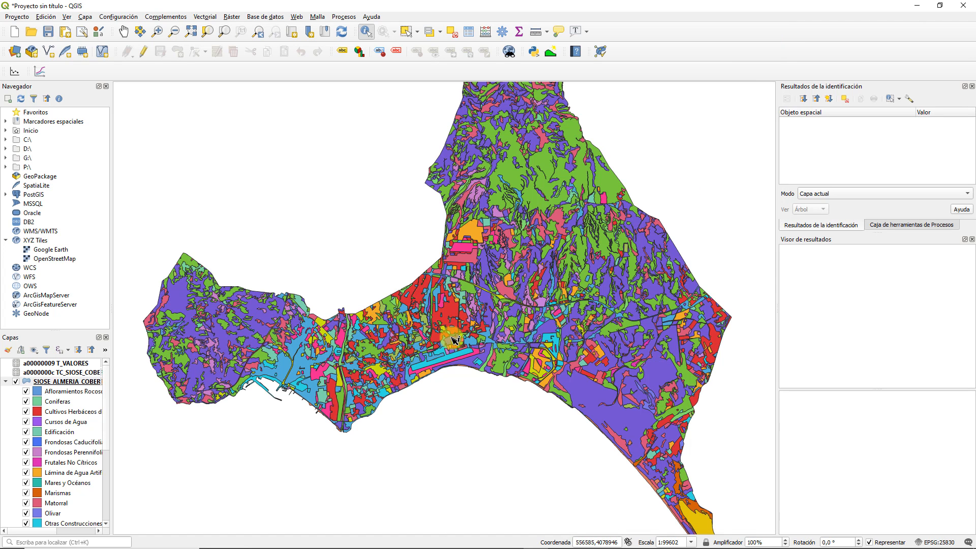
Collapse the SIOSE_ALMERIA_COBERTURAS legend in the layer list and make that layer active
{"action": "scroll", "coordinate": [454, 340], "scroll_direction": "down", "scroll_amount": 1}
{"action": "scroll", "coordinate": [419, 283], "scroll_direction": "up", "scroll_amount": 1}
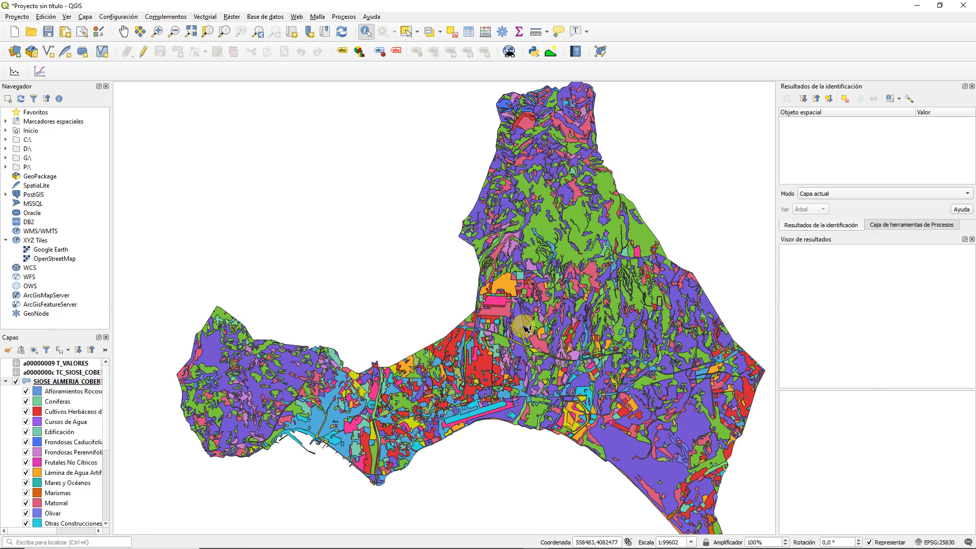
{"action": "left_click_drag", "start_coordinate": [515, 328], "coordinate": [457, 323]}
{"action": "scroll", "coordinate": [457, 323], "scroll_direction": "down", "scroll_amount": 1}
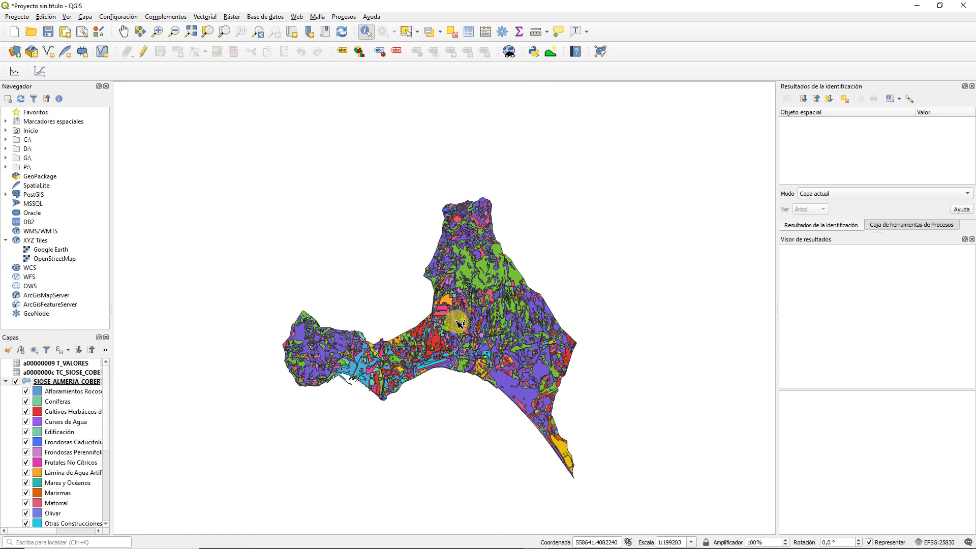
{"action": "left_click", "coordinate": [6, 382]}
{"action": "scroll", "coordinate": [465, 340], "scroll_direction": "up", "scroll_amount": 1}
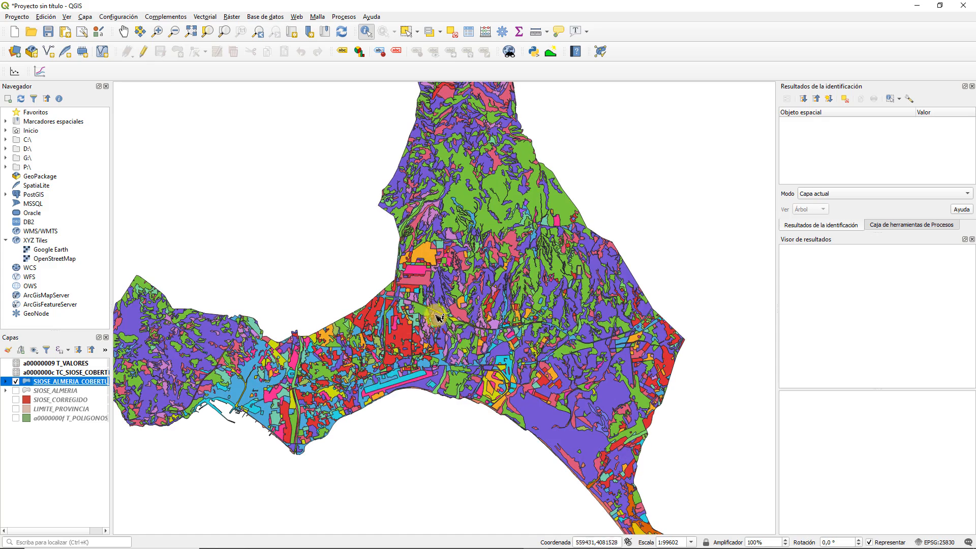
Identify a coverage polygon near the coast in SIOSE_ALMERIA_COBERTURAS and examine the full extent of its dissolved area
{"action": "scroll", "coordinate": [392, 367], "scroll_direction": "up", "scroll_amount": 1}
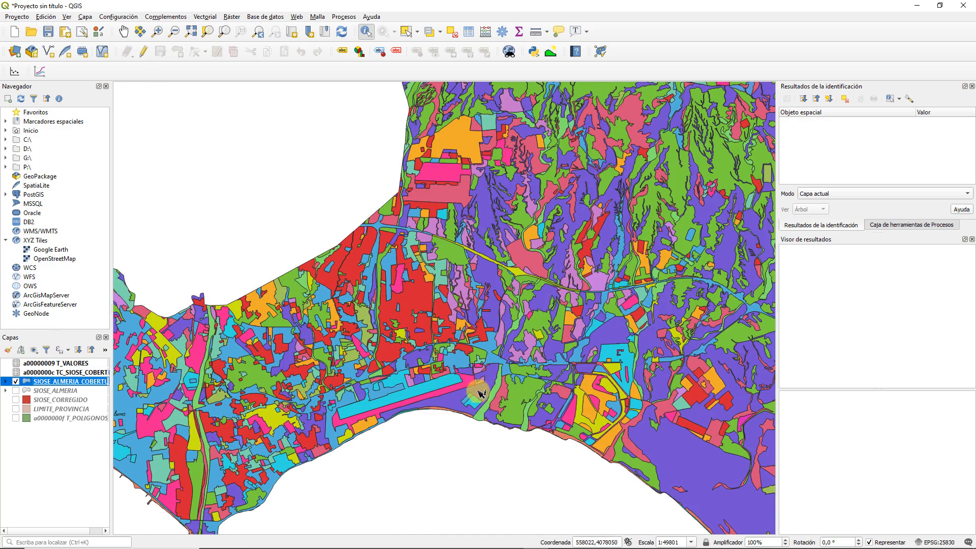
{"action": "scroll", "coordinate": [475, 408], "scroll_direction": "up", "scroll_amount": 1}
{"action": "left_click", "coordinate": [508, 383]}
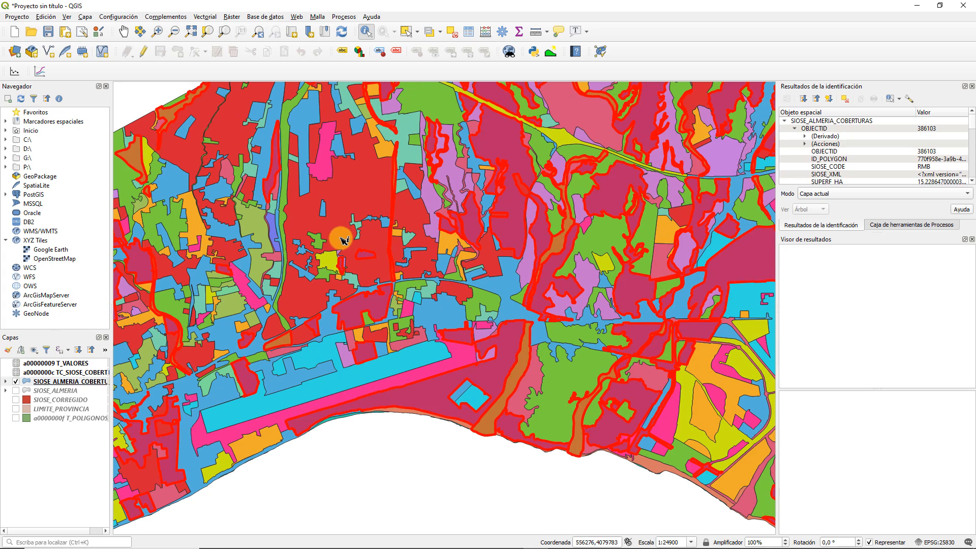
{"action": "scroll", "coordinate": [331, 230], "scroll_direction": "down", "scroll_amount": 1}
{"action": "scroll", "coordinate": [450, 332], "scroll_direction": "down", "scroll_amount": 1}
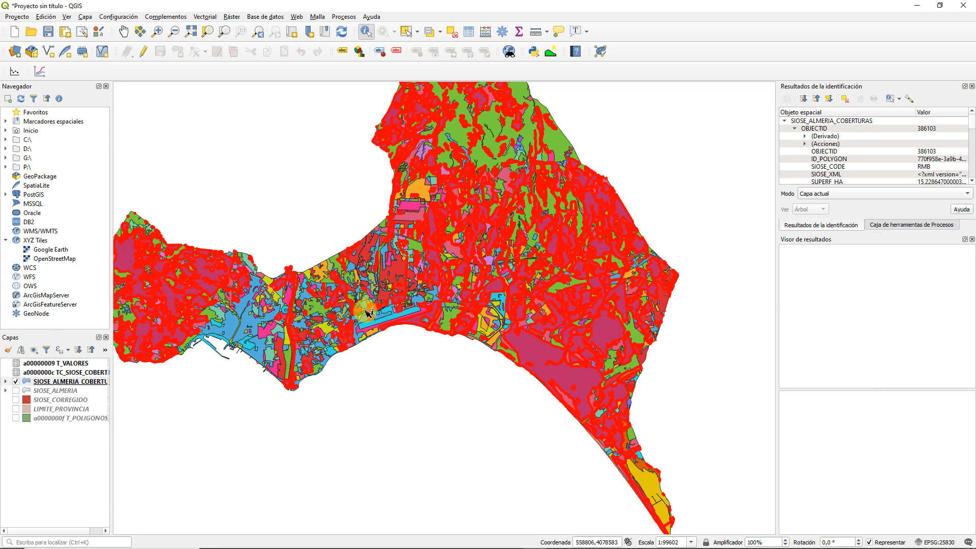
{"action": "left_click_drag", "start_coordinate": [366, 310], "coordinate": [441, 365]}
{"action": "left_click", "coordinate": [513, 362]}
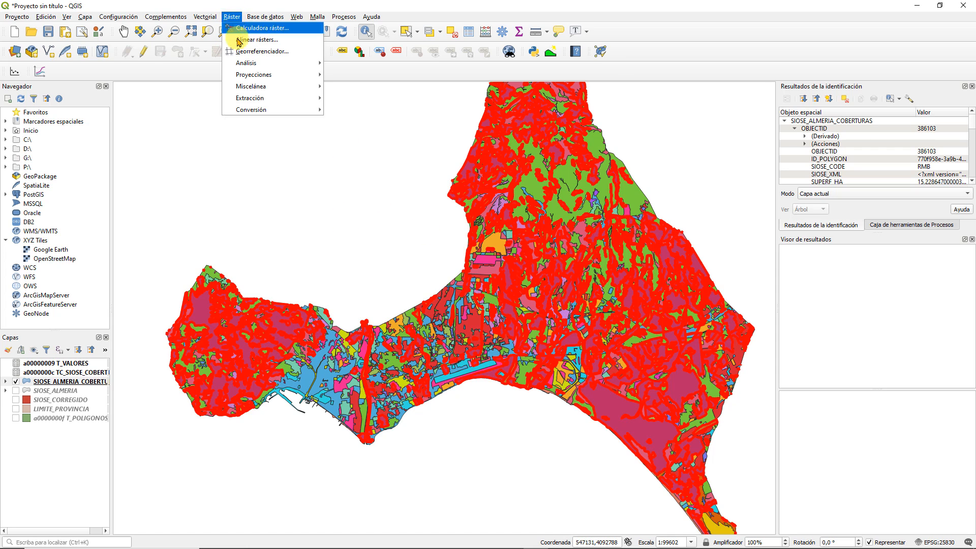
Start the vector-to-raster Rasterize tool on SIOSE_ALMERIA_COBERTURAS with a00000009 as the burn-in value field
{"action": "mouse_move", "coordinate": [252, 111]}
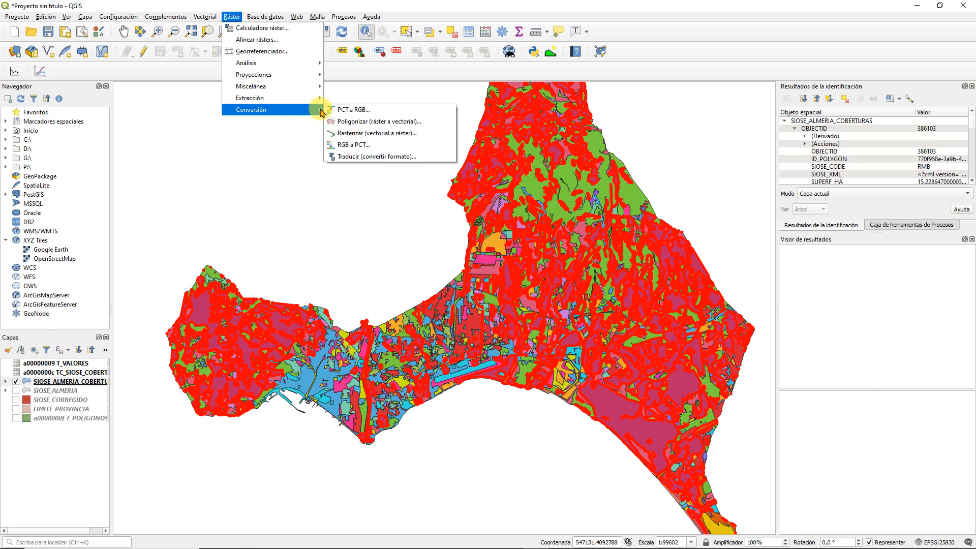
{"action": "left_click", "coordinate": [384, 135]}
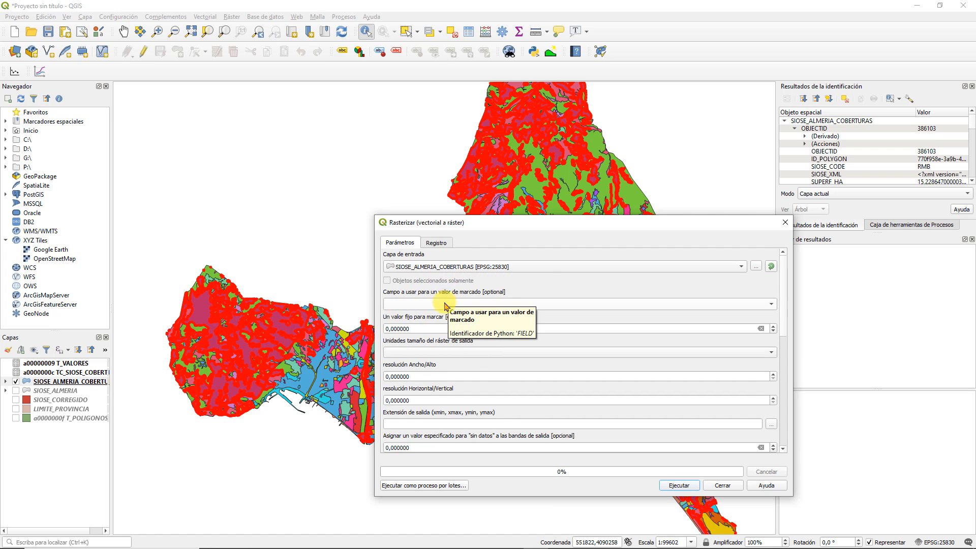
{"action": "left_click", "coordinate": [770, 305]}
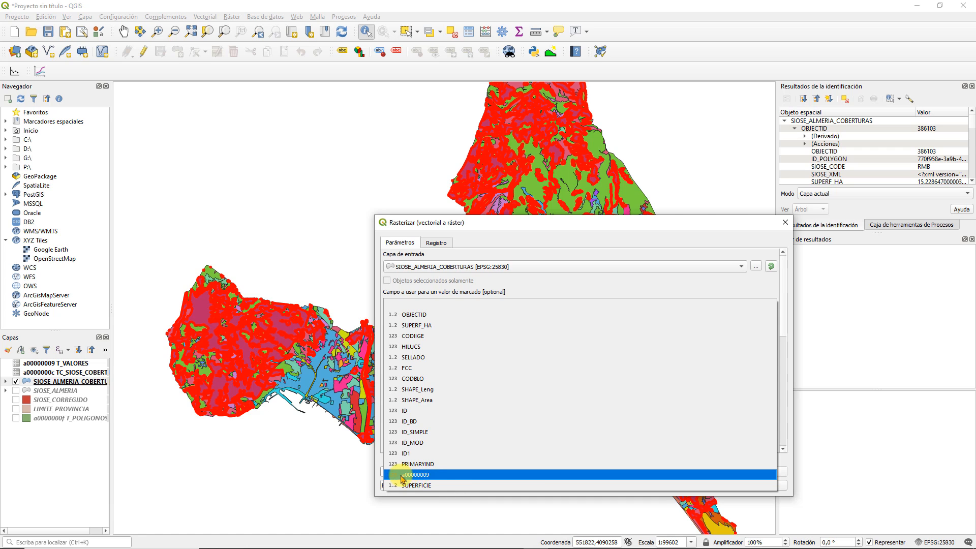
{"action": "left_click", "coordinate": [427, 475]}
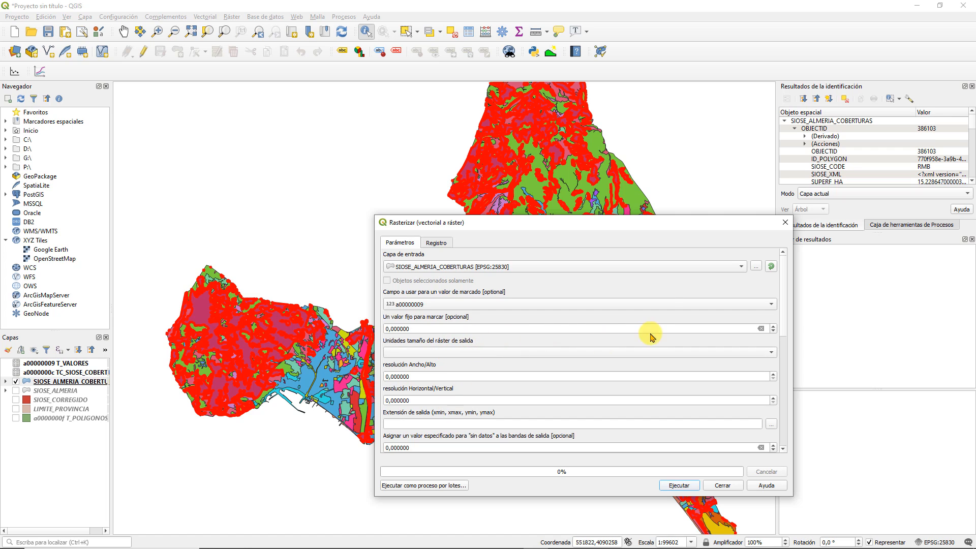
Set the output raster size units to georeferenced units, with a horizontal and vertical resolution of 5
{"action": "left_click_drag", "start_coordinate": [660, 227], "coordinate": [629, 151]}
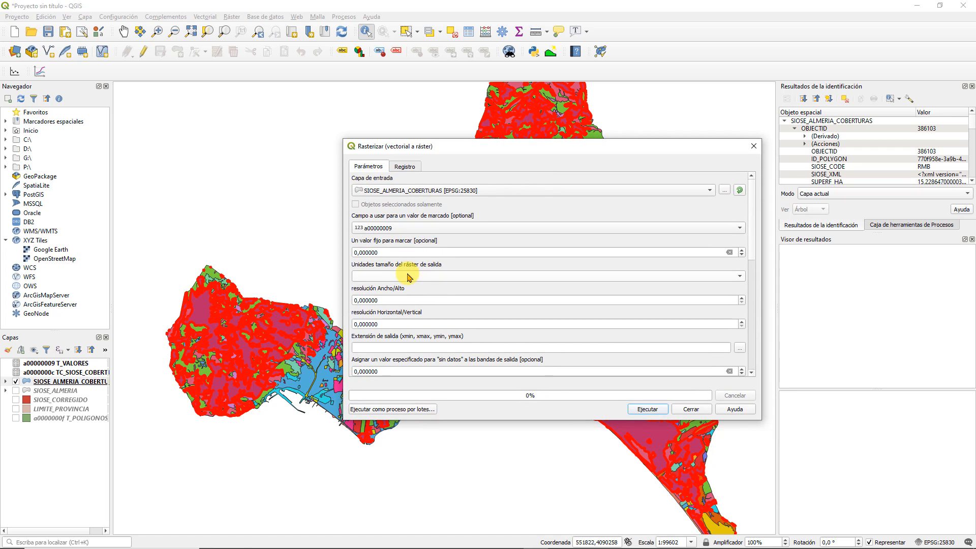
{"action": "left_click", "coordinate": [712, 276]}
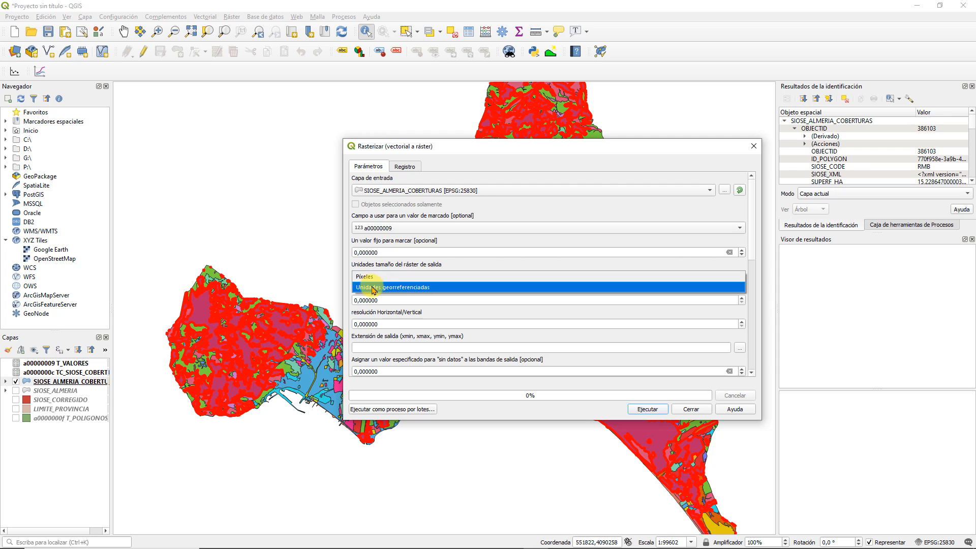
{"action": "left_click", "coordinate": [394, 287]}
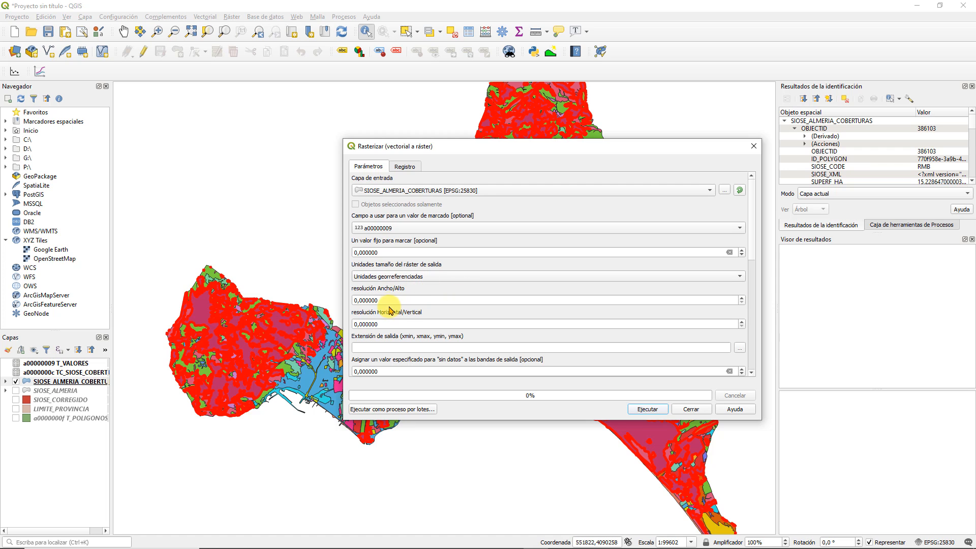
{"action": "left_click_drag", "start_coordinate": [389, 300], "coordinate": [323, 300]}
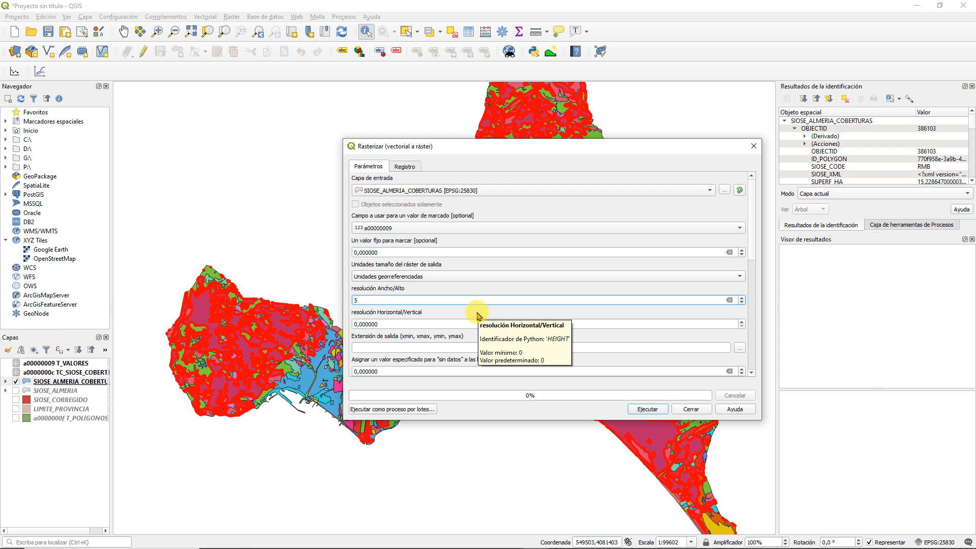
{"action": "left_click_drag", "start_coordinate": [394, 324], "coordinate": [331, 326]}
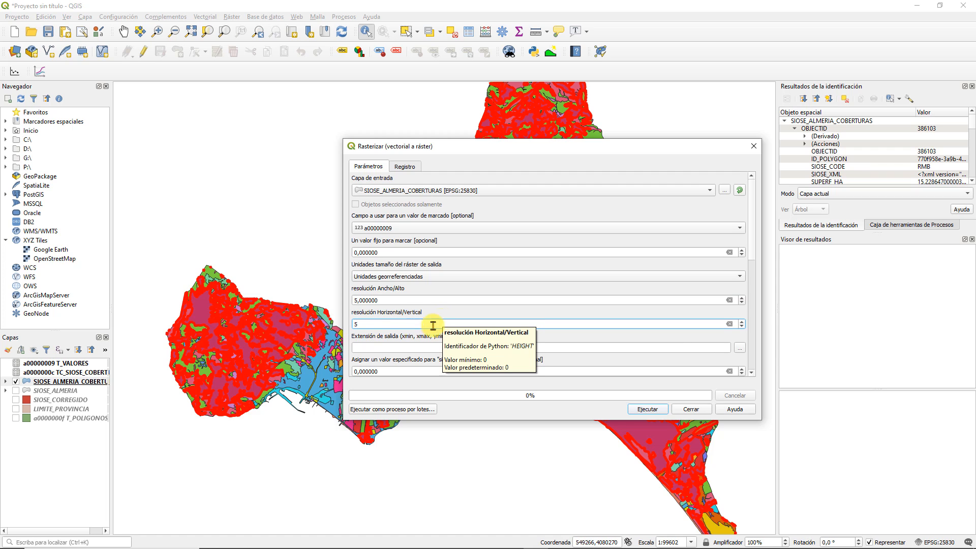
{"action": "type", "text": "5"}
{"action": "key", "text": "Tab"}
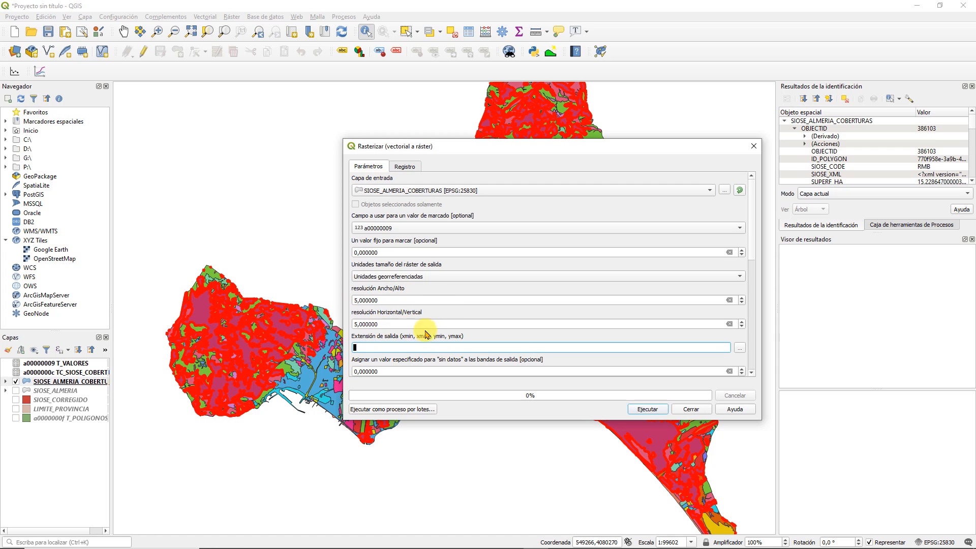
Take the output raster's extent from the SIOSE_ALMERIA_COBERTURAS layer
{"action": "left_click", "coordinate": [740, 348]}
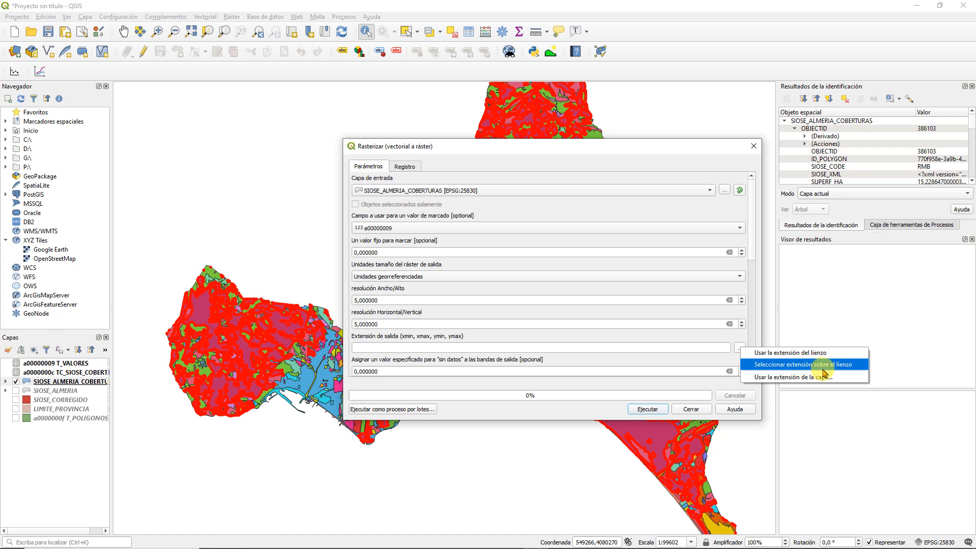
{"action": "left_click", "coordinate": [796, 378]}
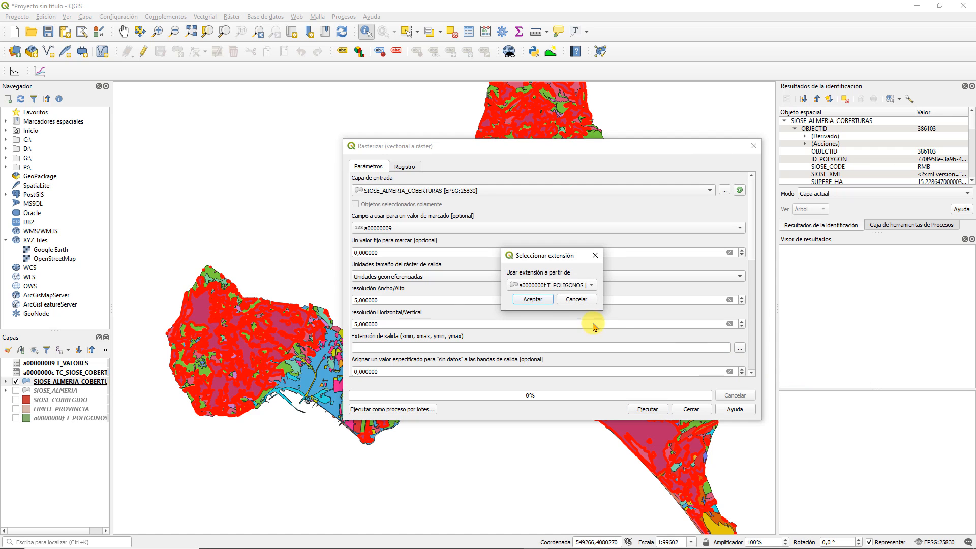
{"action": "left_click", "coordinate": [590, 285]}
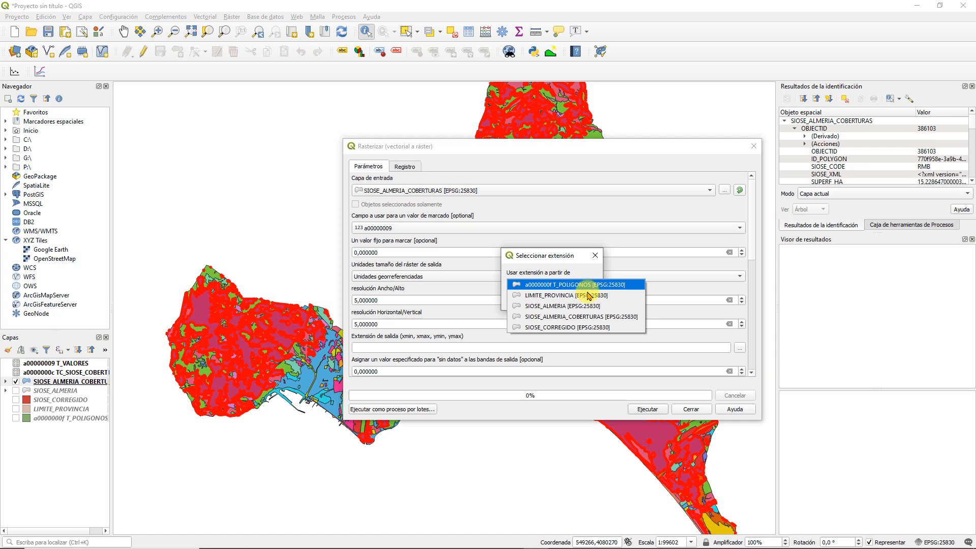
{"action": "left_click", "coordinate": [569, 316]}
{"action": "left_click", "coordinate": [532, 298]}
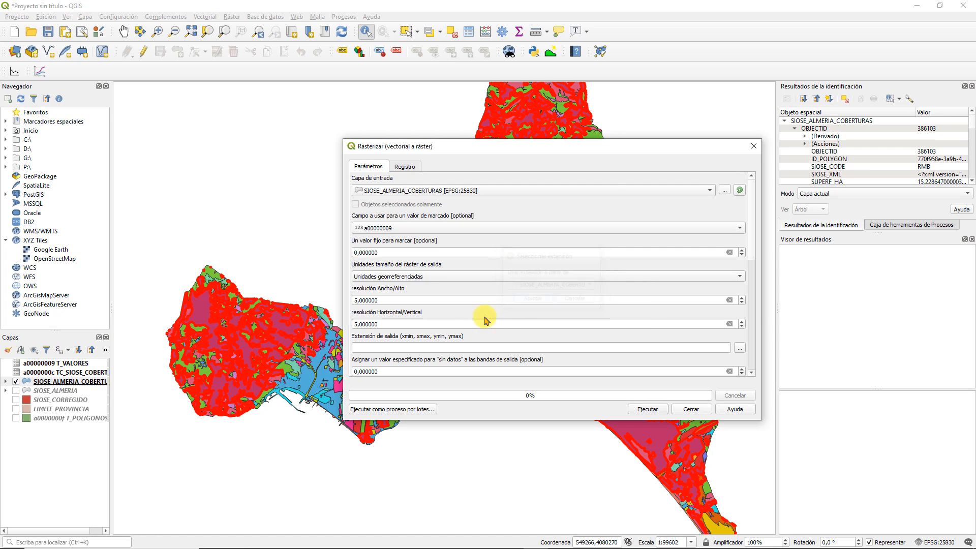
Set the rasterized output to be saved as the TIF file SIOSE_ALMERIA_COBERTURAS_raster in the P10_GEOPROCESAMIENTO_DATOSVECTORIALES folder
{"action": "left_click_drag", "start_coordinate": [754, 242], "coordinate": [749, 273]}
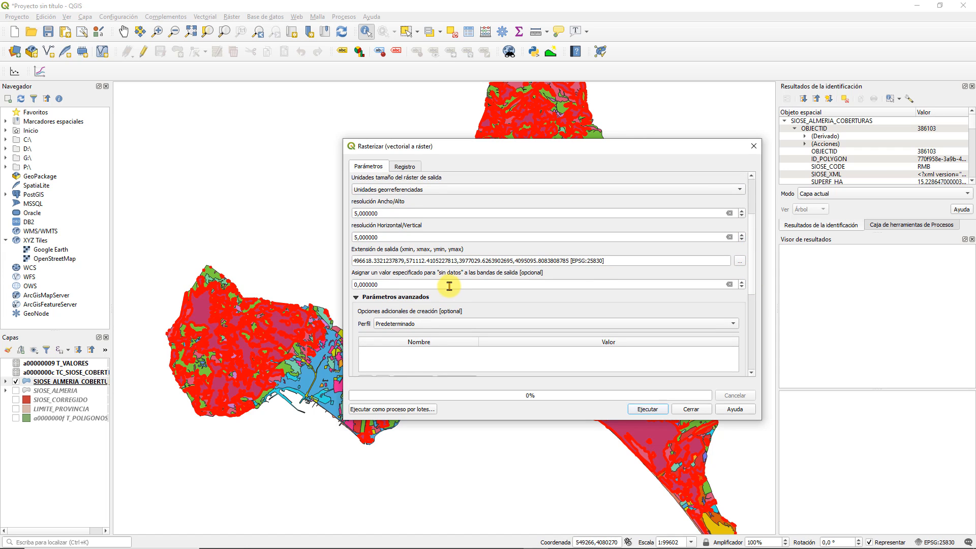
{"action": "left_click_drag", "start_coordinate": [756, 249], "coordinate": [755, 346]}
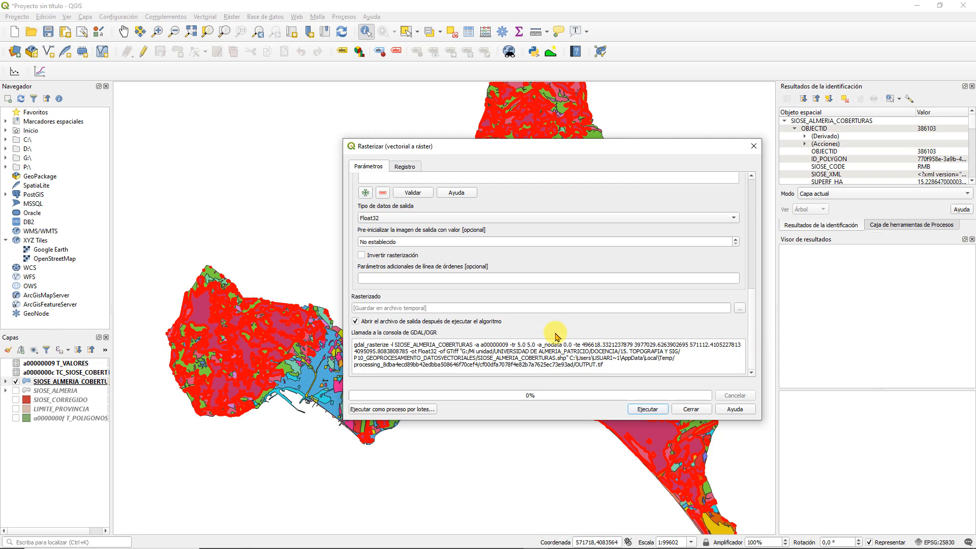
{"action": "left_click", "coordinate": [741, 310]}
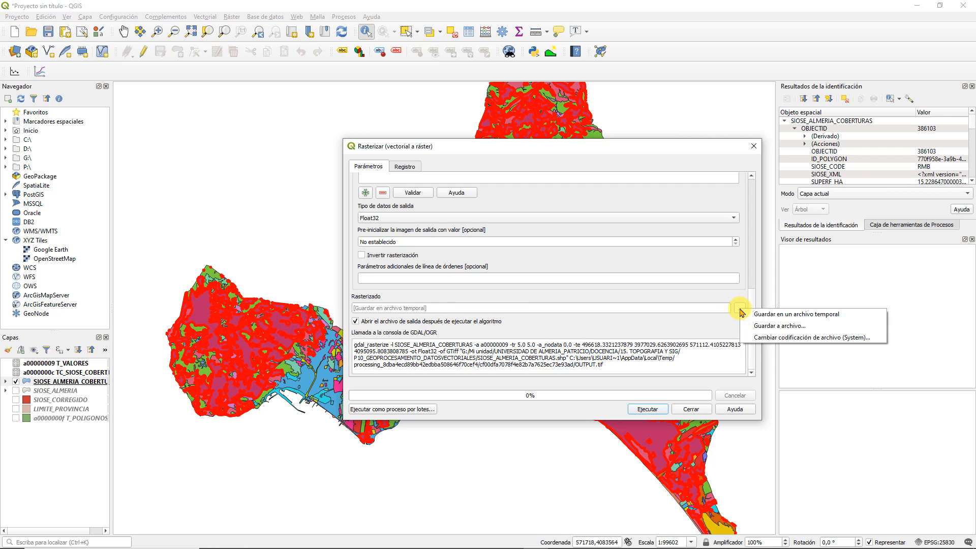
{"action": "left_click", "coordinate": [770, 326]}
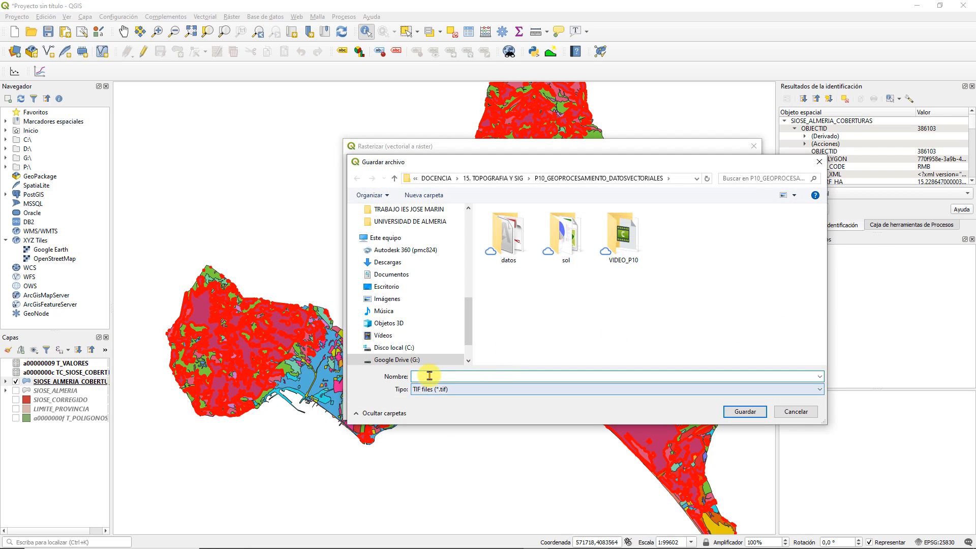
{"action": "type", "text": "SIOSE"}
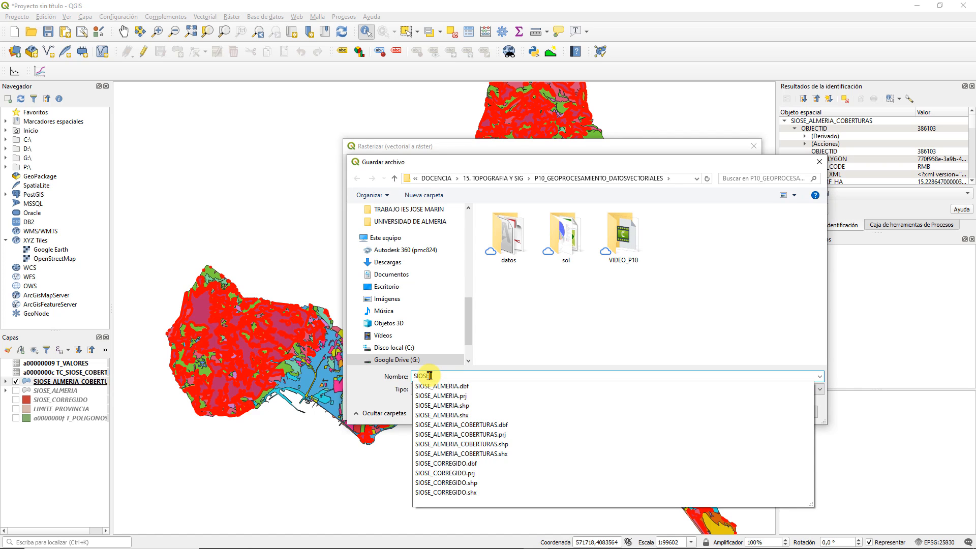
{"action": "type", "text": "_ALMERIA_COBE"}
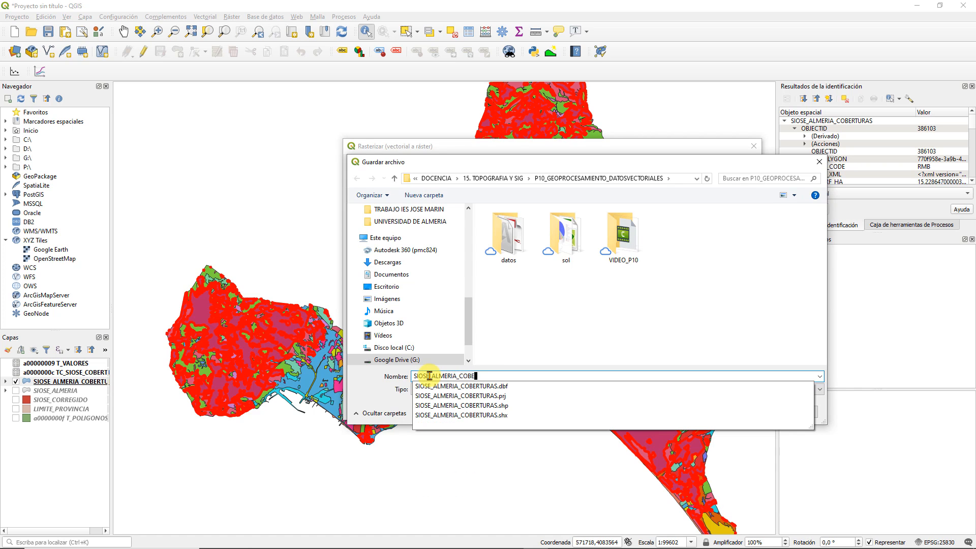
{"action": "type", "text": "RTURAS_"}
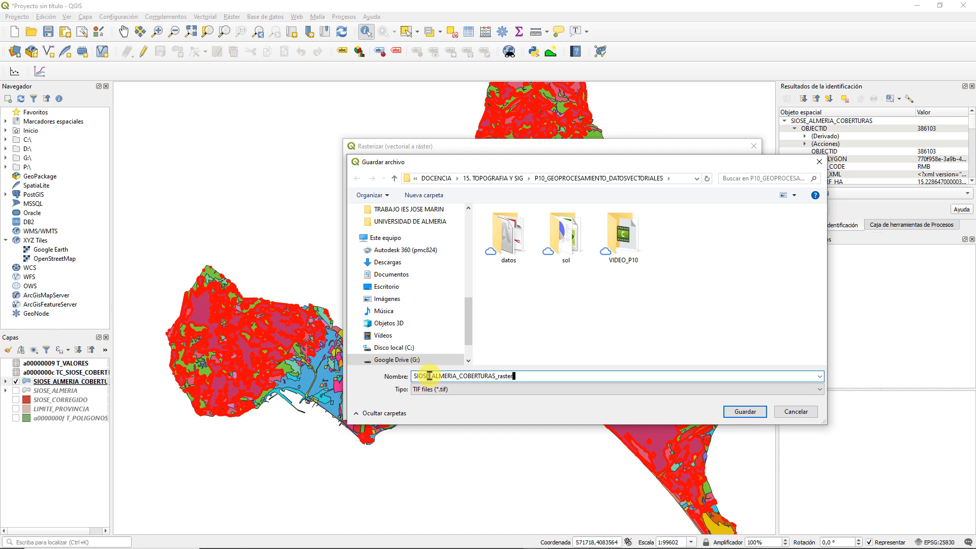
{"action": "type", "text": "raster"}
{"action": "left_click", "coordinate": [744, 411]}
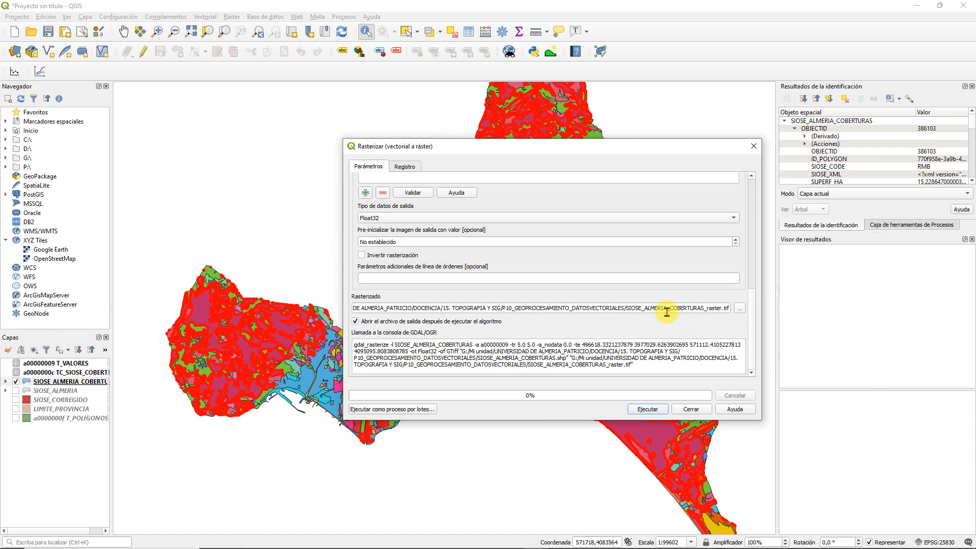
Run the rasterization, close the tool and hide the SIOSE_ALMERIA_COBERTURAS vector layer so only the raster displays
{"action": "left_click", "coordinate": [651, 411]}
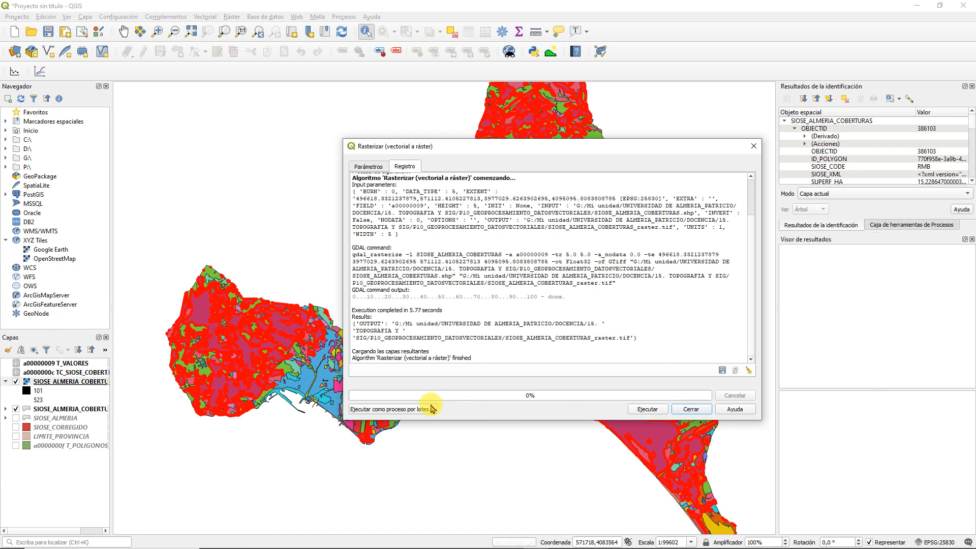
{"action": "left_click", "coordinate": [691, 409]}
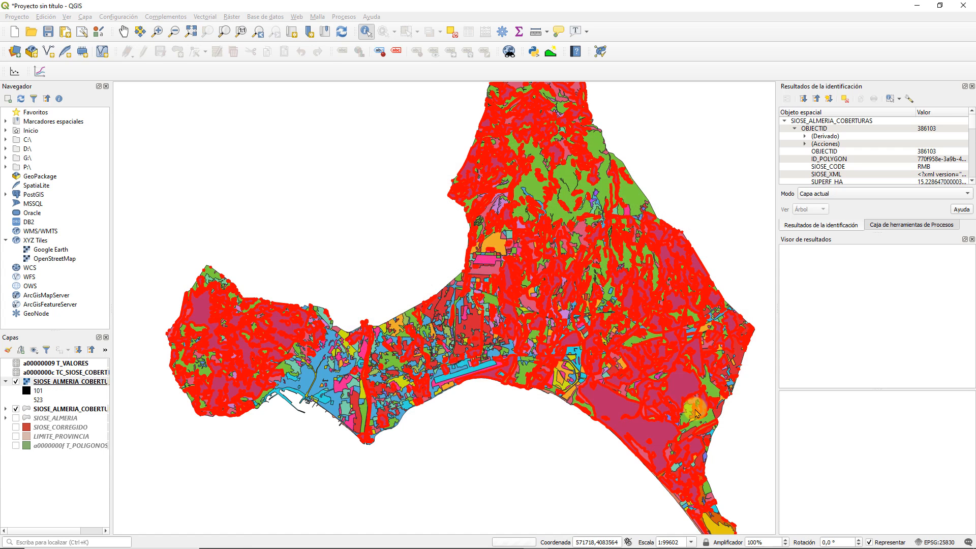
{"action": "left_click", "coordinate": [17, 409]}
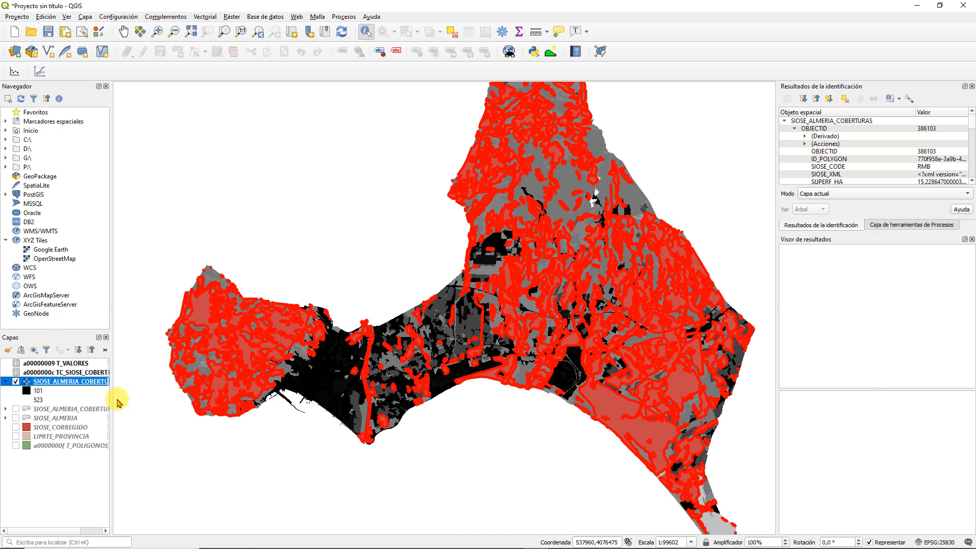
Identify the raster's Band 1 value outside the covered area and at a point near the central coast
{"action": "left_click", "coordinate": [243, 433]}
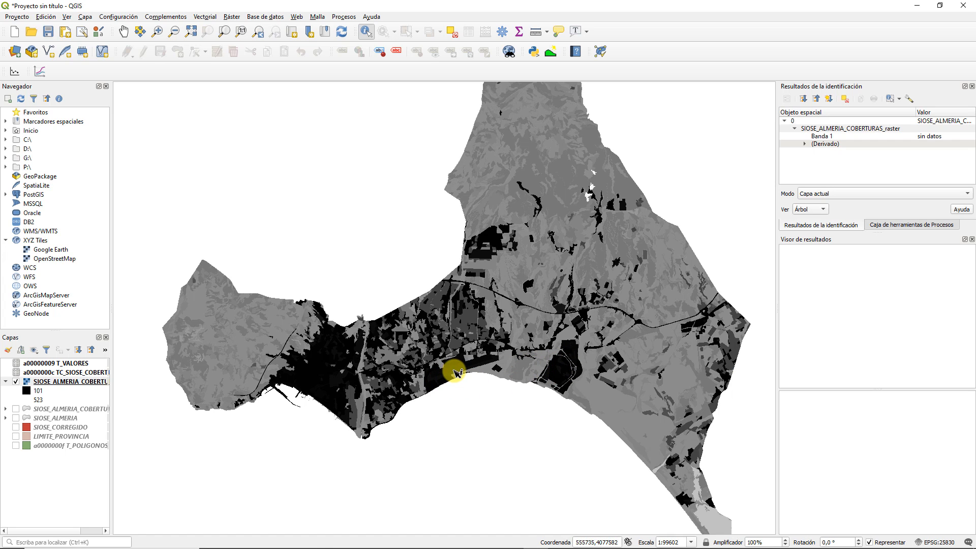
{"action": "left_click", "coordinate": [59, 381]}
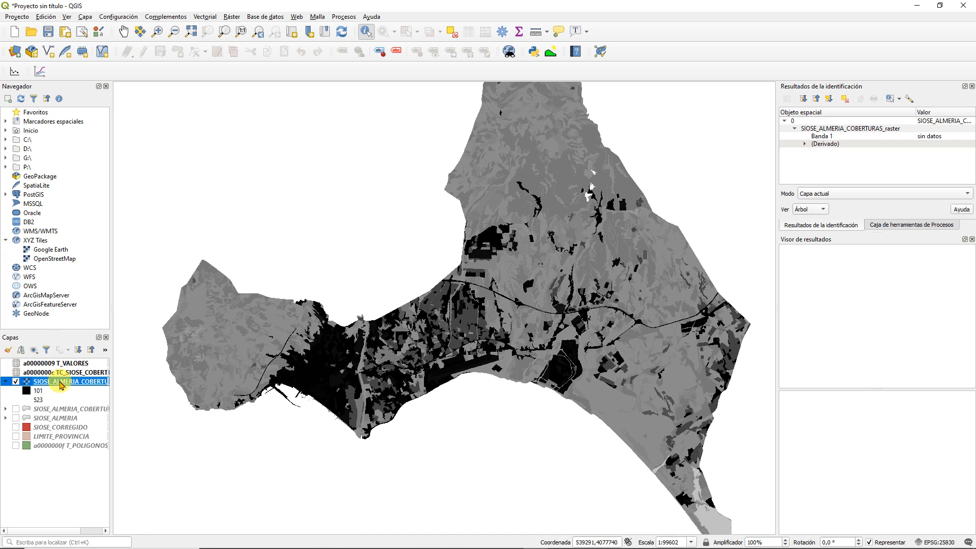
{"action": "left_click", "coordinate": [454, 375]}
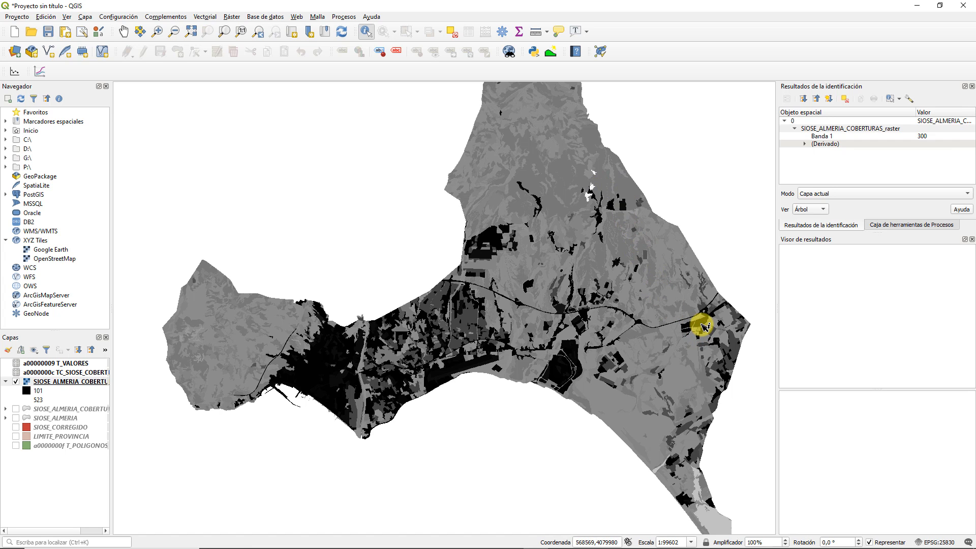
Style SIOSE_ALMERIA_COBERTURAS_raster as singleband pseudocolor with linear interpolation and continuous mode, and apply it to the map
{"action": "left_click", "coordinate": [54, 382]}
{"action": "right_click", "coordinate": [54, 382]}
{"action": "left_click", "coordinate": [56, 375]}
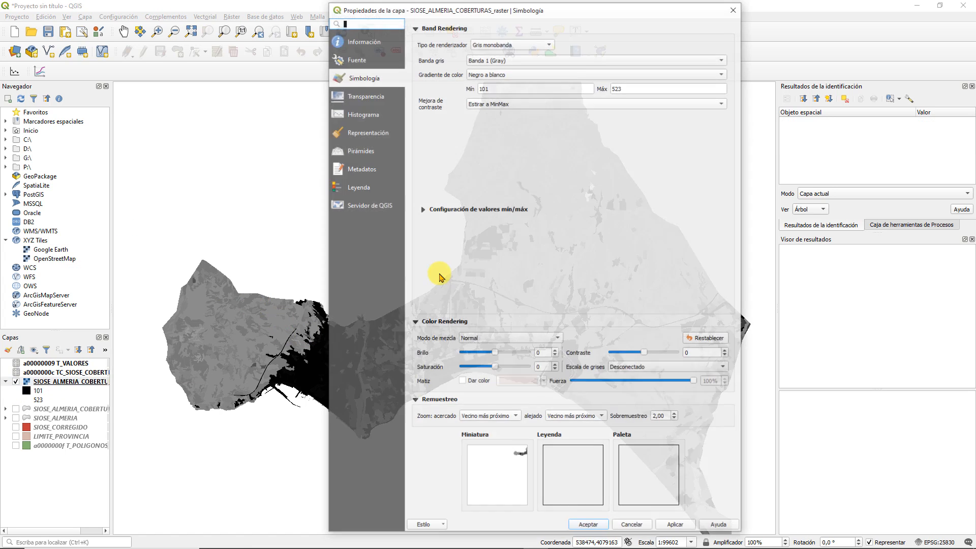
{"action": "left_click", "coordinate": [494, 43]}
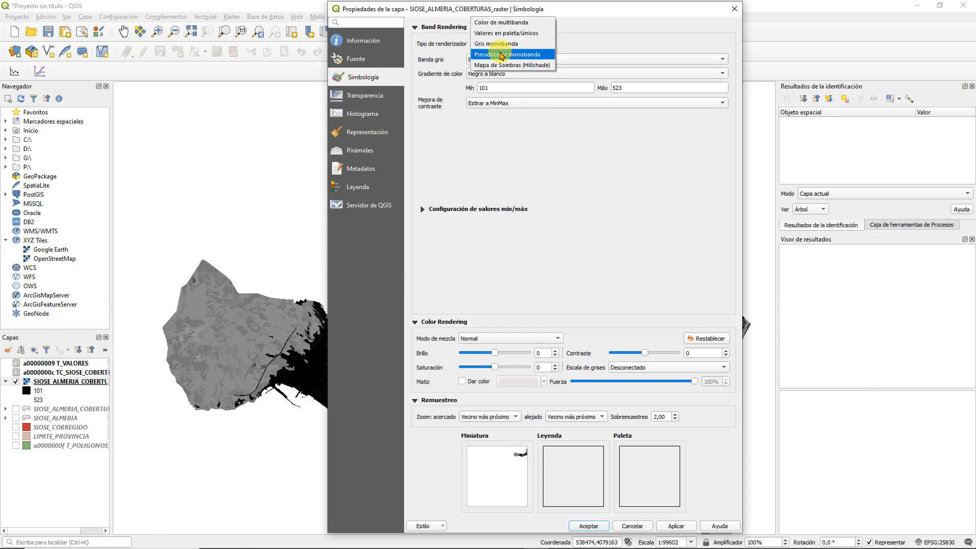
{"action": "left_click", "coordinate": [500, 57]}
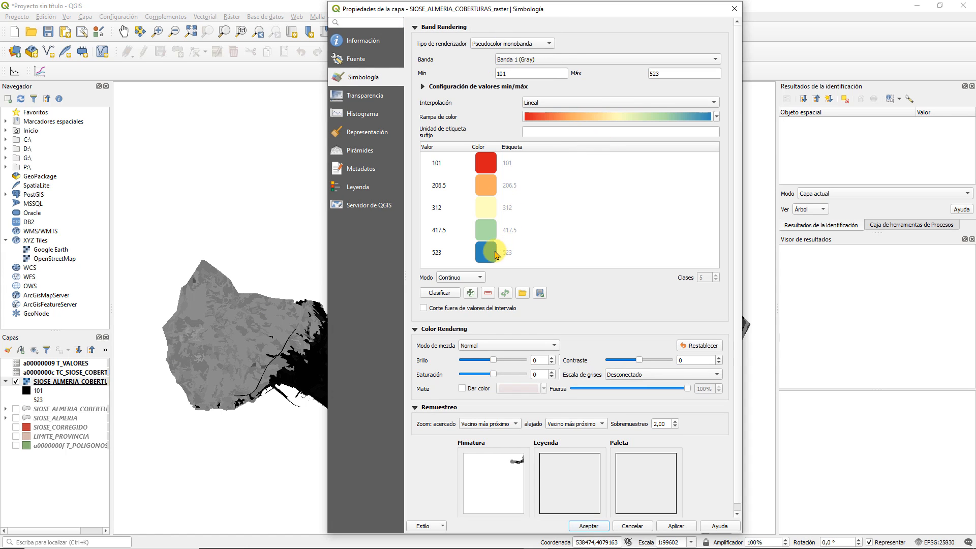
{"action": "left_click", "coordinate": [456, 279]}
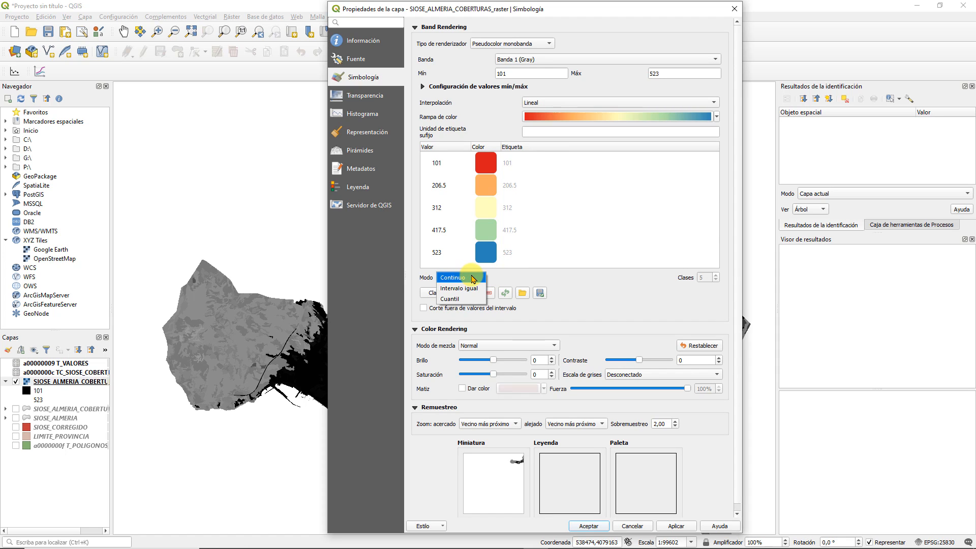
{"action": "left_click", "coordinate": [519, 277]}
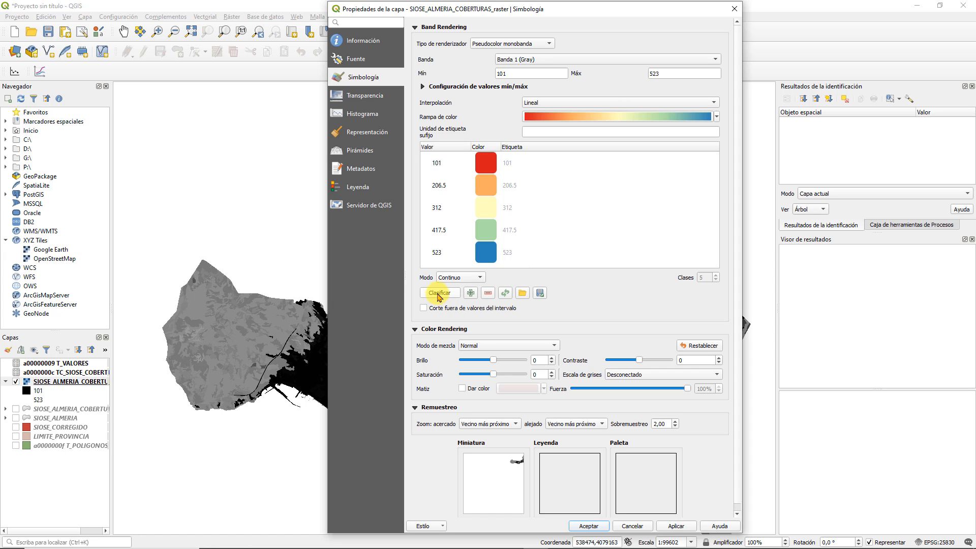
{"action": "left_click", "coordinate": [674, 526]}
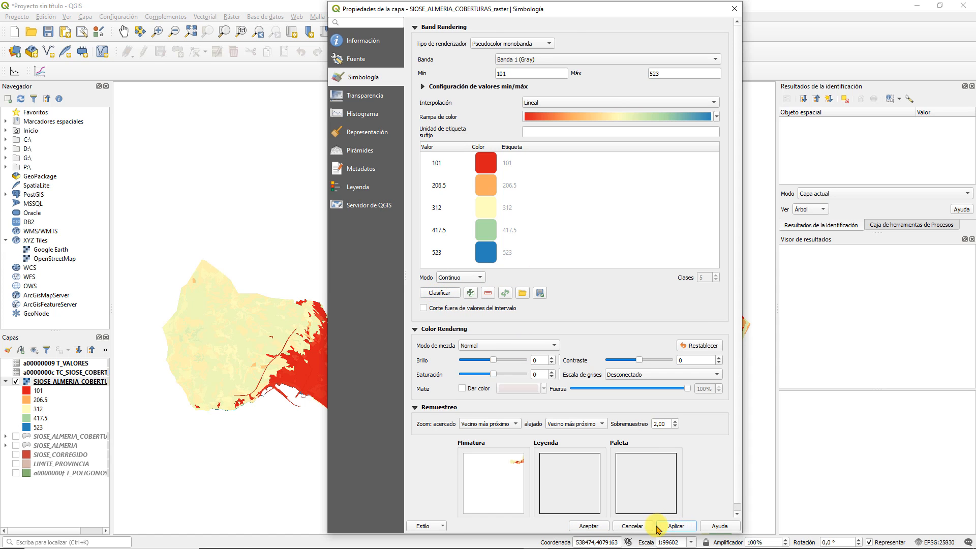
{"action": "left_click", "coordinate": [590, 527]}
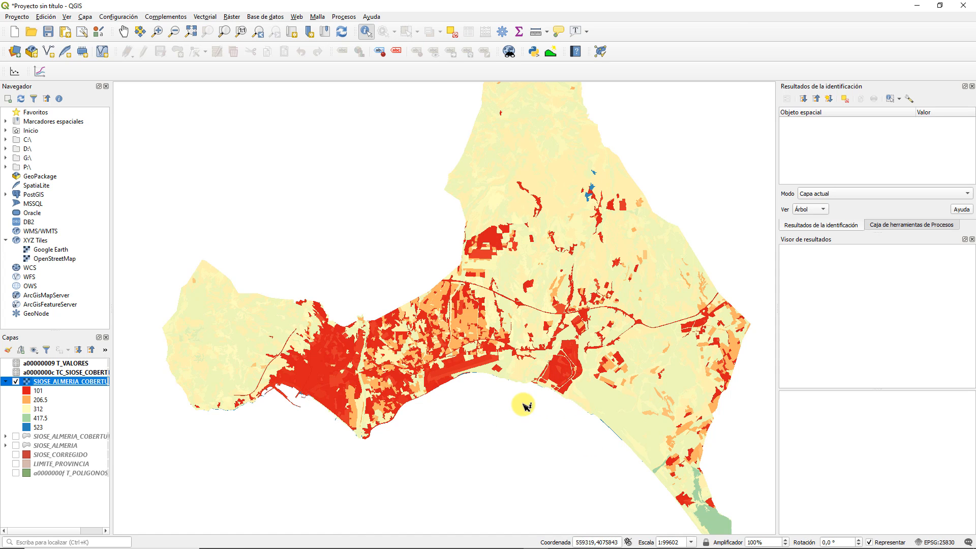
Reopen the raster layer's symbology and try exact interpolation for its pseudocolor classes
{"action": "right_click", "coordinate": [59, 382]}
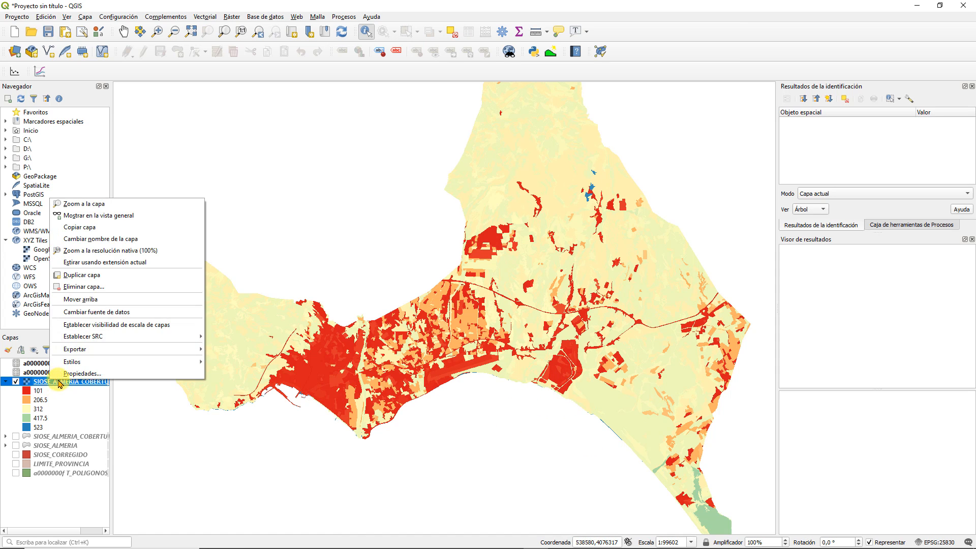
{"action": "left_click", "coordinate": [72, 373]}
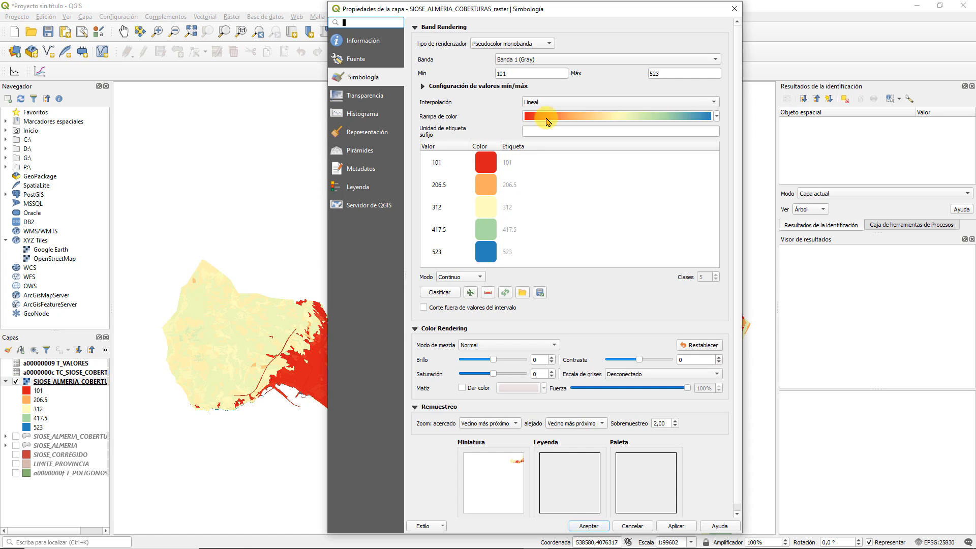
{"action": "left_click", "coordinate": [580, 102]}
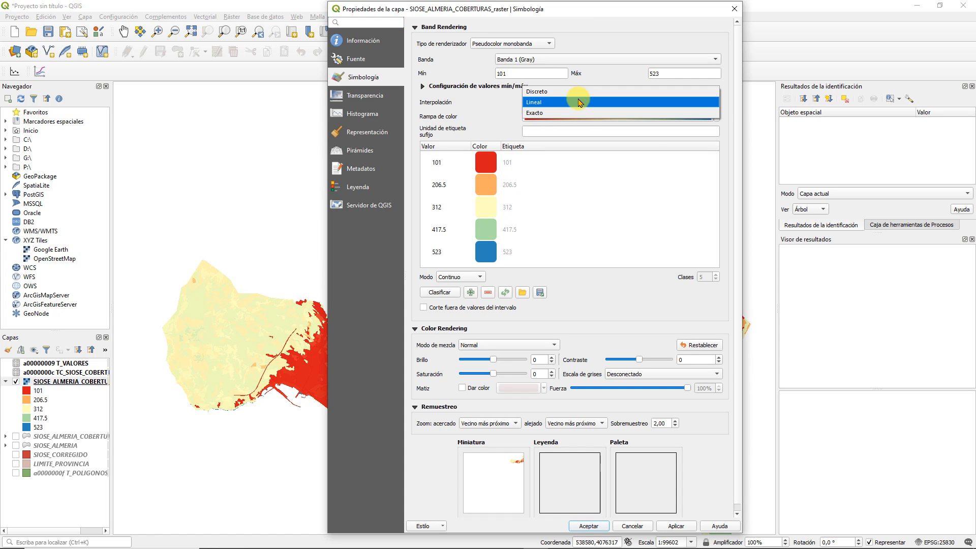
{"action": "left_click", "coordinate": [539, 112]}
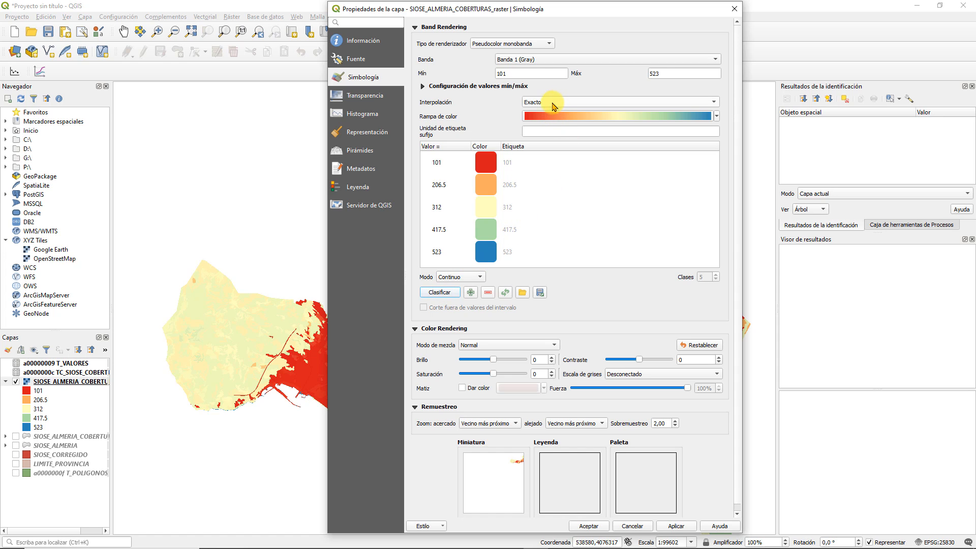
Try classifying the raster values by equal interval with 14 classes and review the resulting class list
{"action": "left_click", "coordinate": [459, 277]}
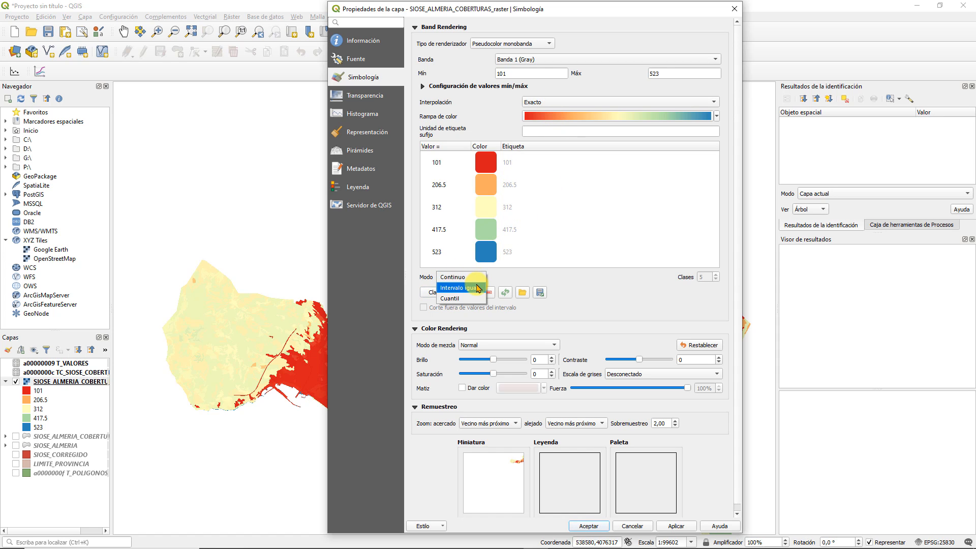
{"action": "left_click", "coordinate": [478, 288]}
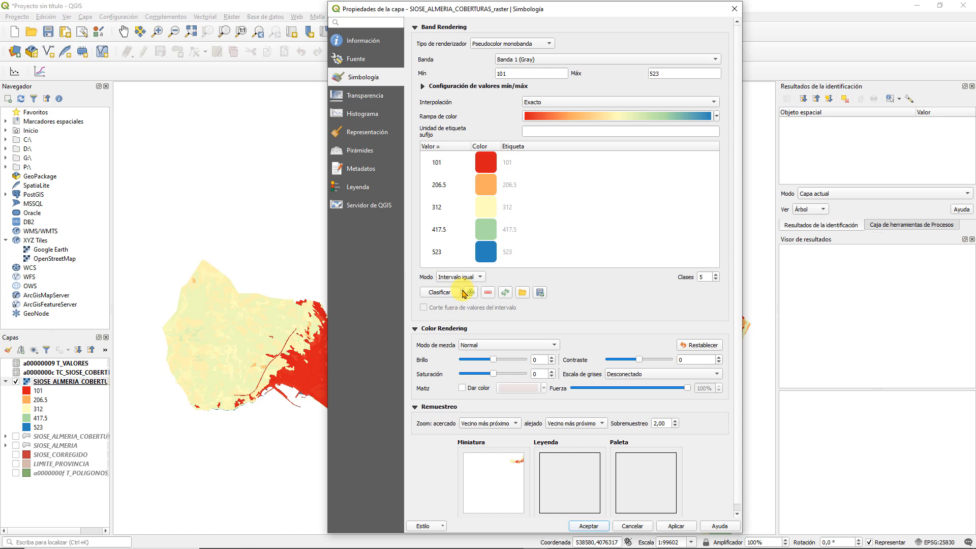
{"action": "left_click", "coordinate": [715, 275]}
{"action": "left_click", "coordinate": [715, 275]}
{"action": "left_click", "coordinate": [715, 275]}
{"action": "left_click", "coordinate": [715, 275]}
{"action": "left_click", "coordinate": [715, 275]}
{"action": "left_click", "coordinate": [715, 275]}
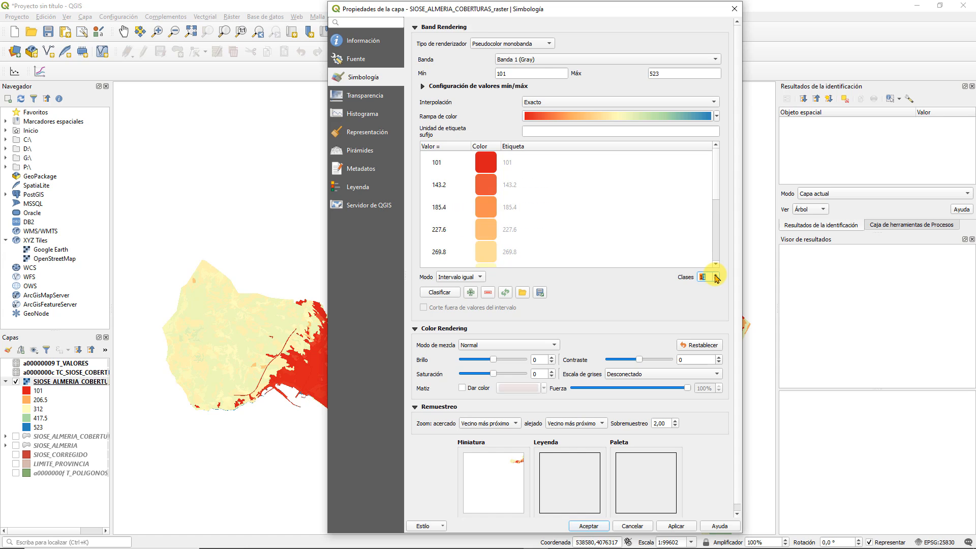
{"action": "left_click", "coordinate": [715, 275]}
{"action": "left_click", "coordinate": [716, 275]}
{"action": "left_click", "coordinate": [715, 275]}
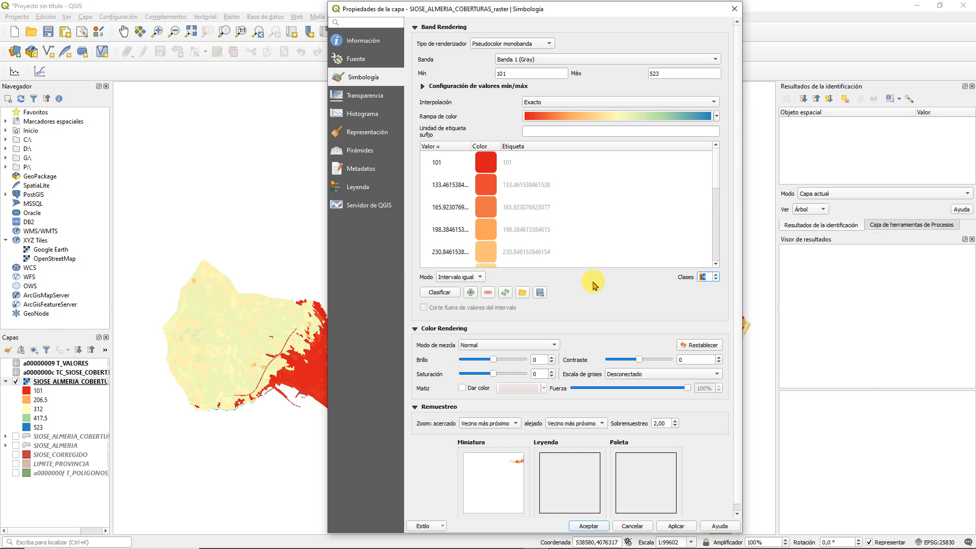
{"action": "left_click", "coordinate": [440, 293]}
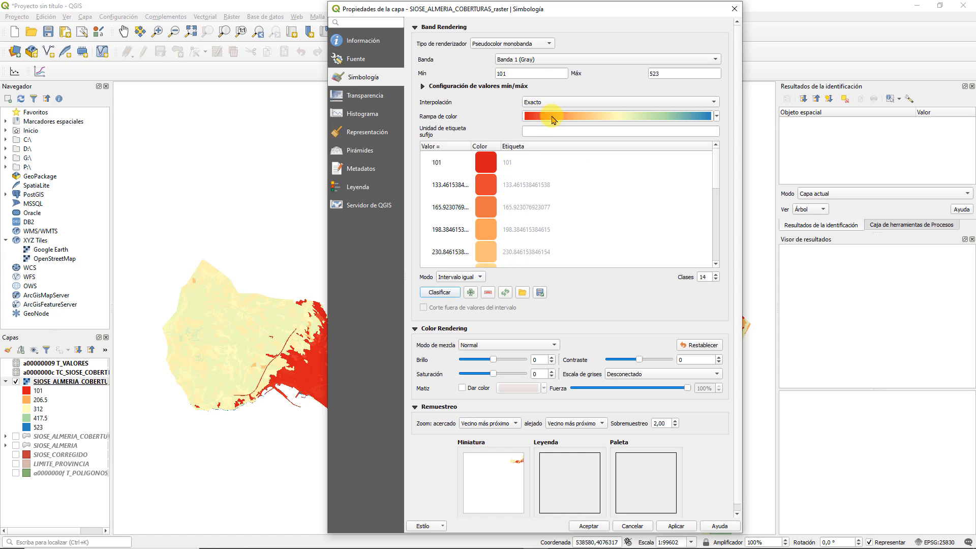
{"action": "left_click_drag", "start_coordinate": [713, 168], "coordinate": [714, 131]}
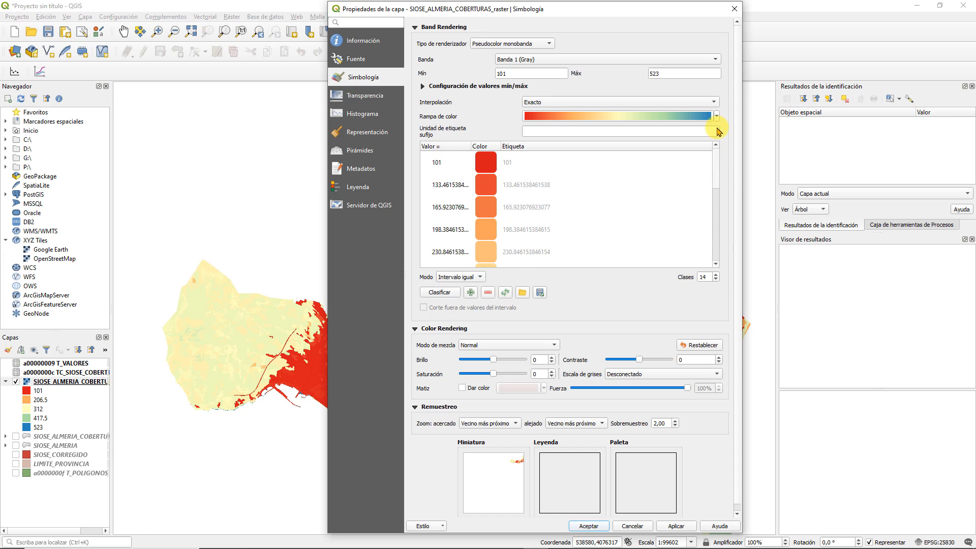
Switch the raster's classification mode to continuous and set the colour interpolation to linear
{"action": "left_click", "coordinate": [466, 277]}
{"action": "left_click", "coordinate": [453, 267]}
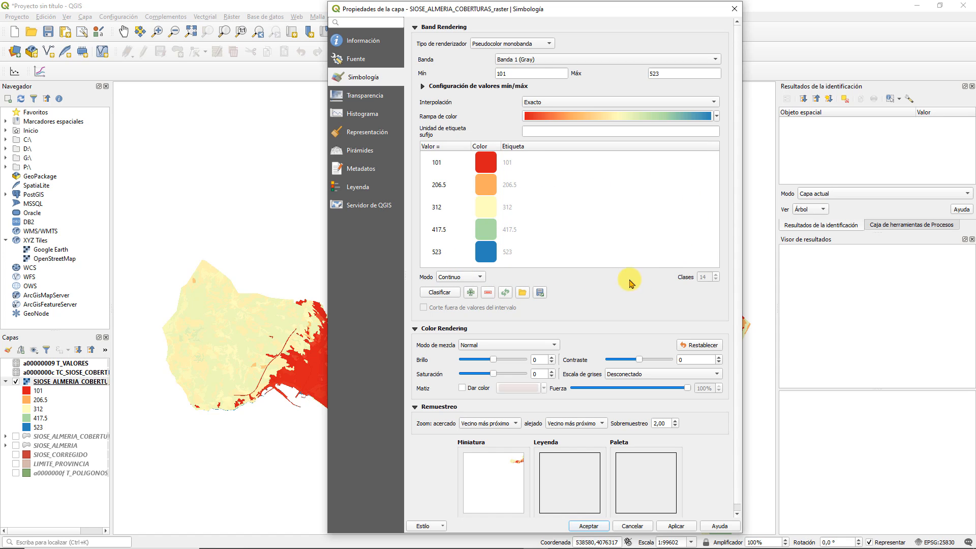
{"action": "left_click", "coordinate": [470, 278]}
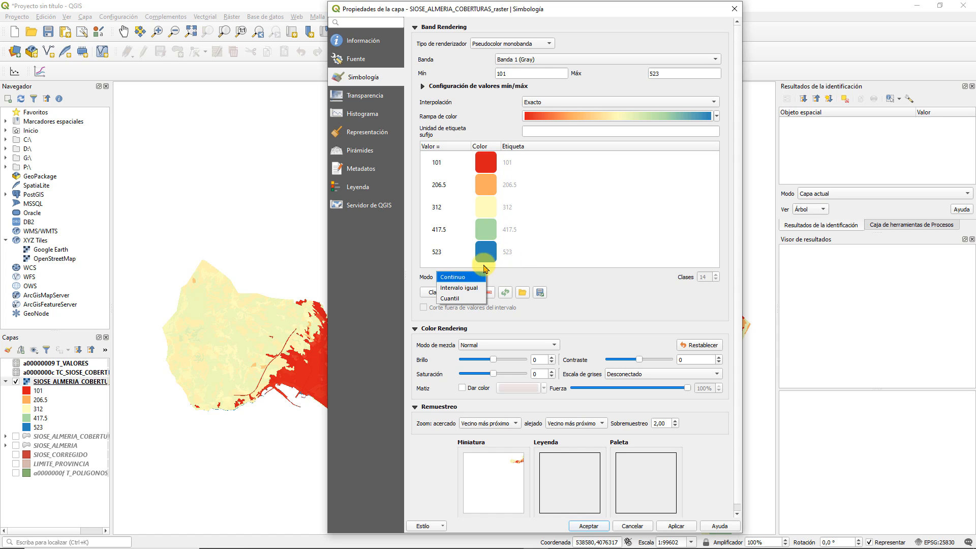
{"action": "left_click", "coordinate": [557, 101]}
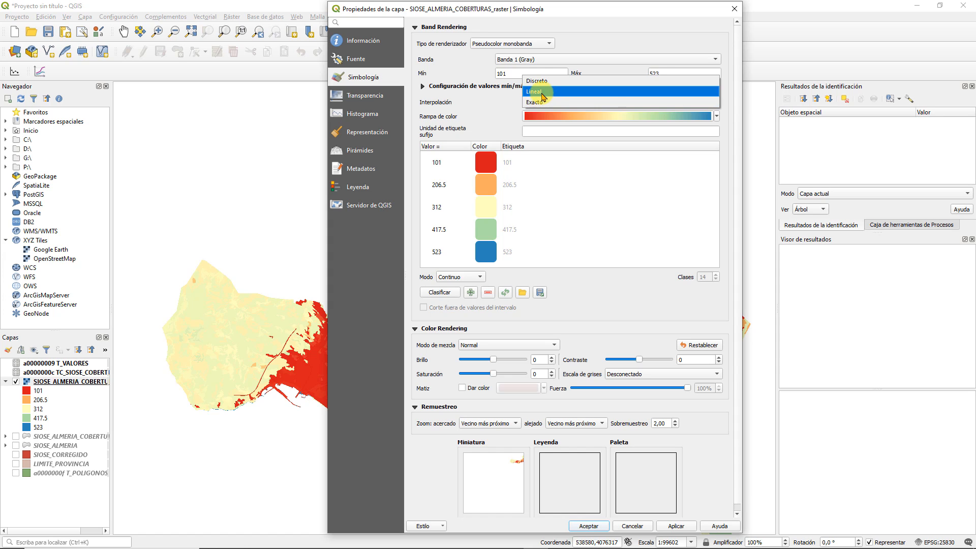
{"action": "left_click", "coordinate": [535, 92]}
Classify the raster by equal interval with 24 classes, and apply the symbology to the map
{"action": "left_click", "coordinate": [454, 280]}
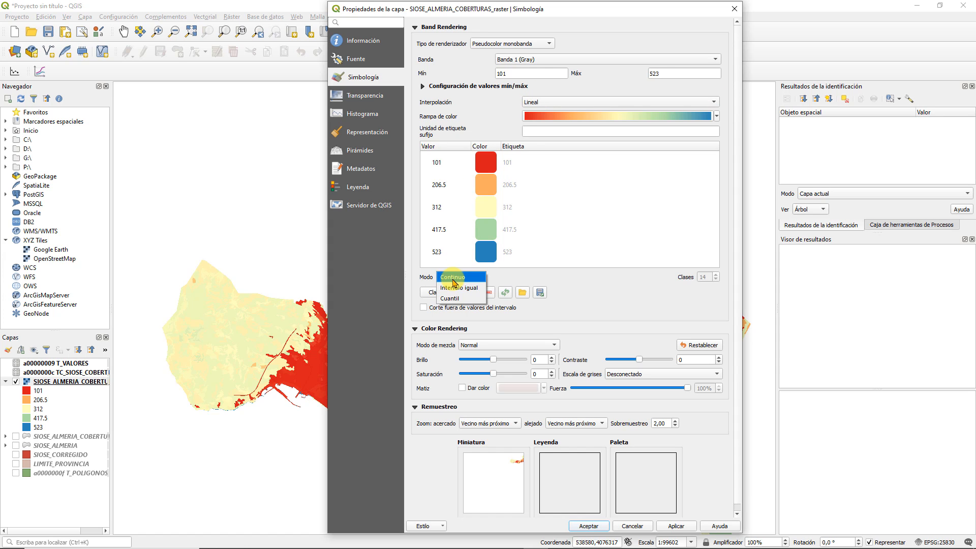
{"action": "left_click", "coordinate": [457, 288]}
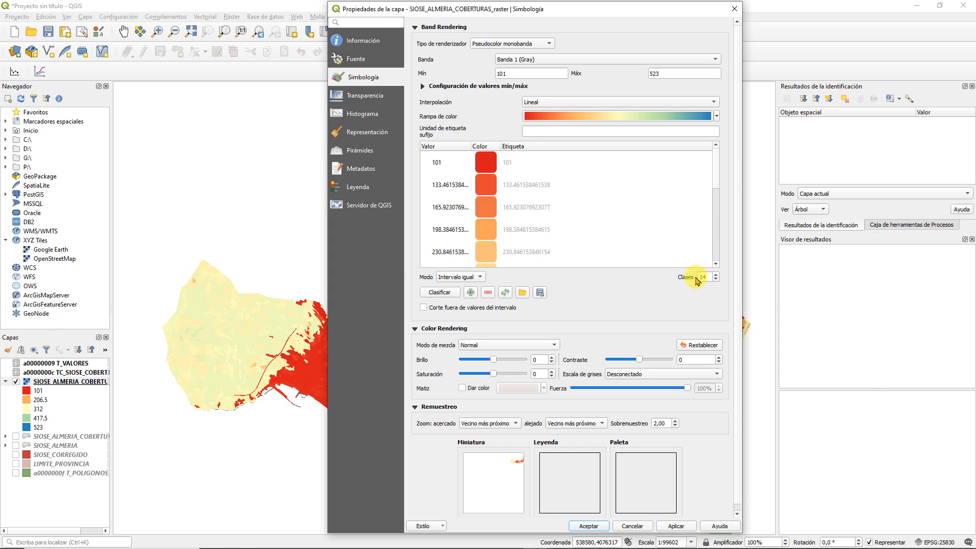
{"action": "left_click", "coordinate": [715, 277]}
{"action": "left_click", "coordinate": [715, 276]}
{"action": "left_click", "coordinate": [715, 276]}
{"action": "left_click", "coordinate": [715, 276]}
{"action": "left_click", "coordinate": [715, 276]}
{"action": "left_click", "coordinate": [715, 276]}
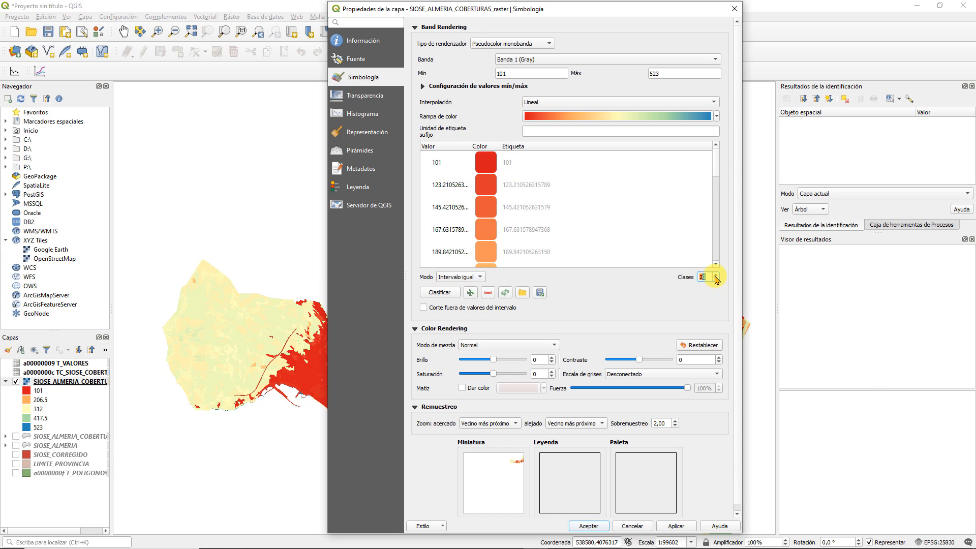
{"action": "left_click", "coordinate": [715, 276]}
{"action": "left_click", "coordinate": [715, 276]}
{"action": "left_click", "coordinate": [716, 276]}
{"action": "left_click", "coordinate": [715, 276]}
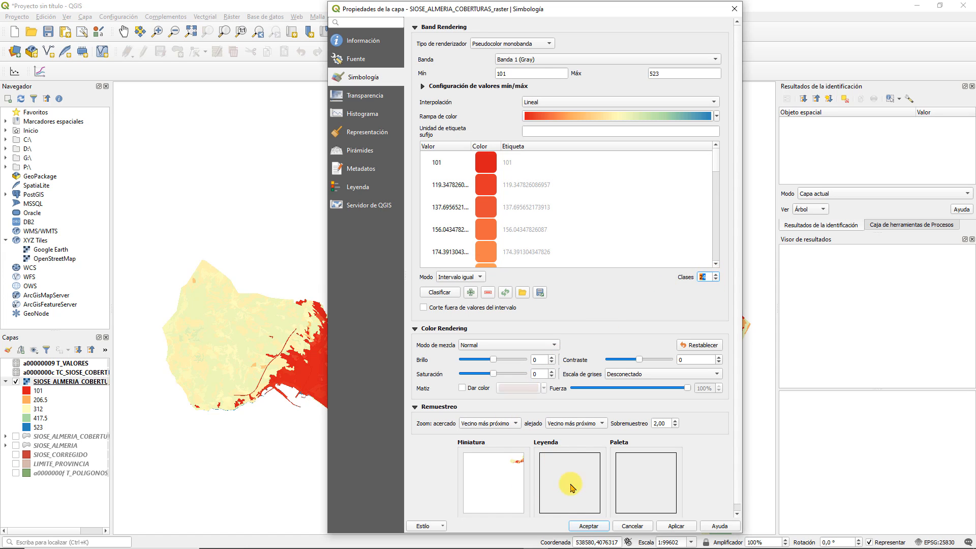
{"action": "left_click", "coordinate": [666, 525]}
{"action": "left_click", "coordinate": [586, 524]}
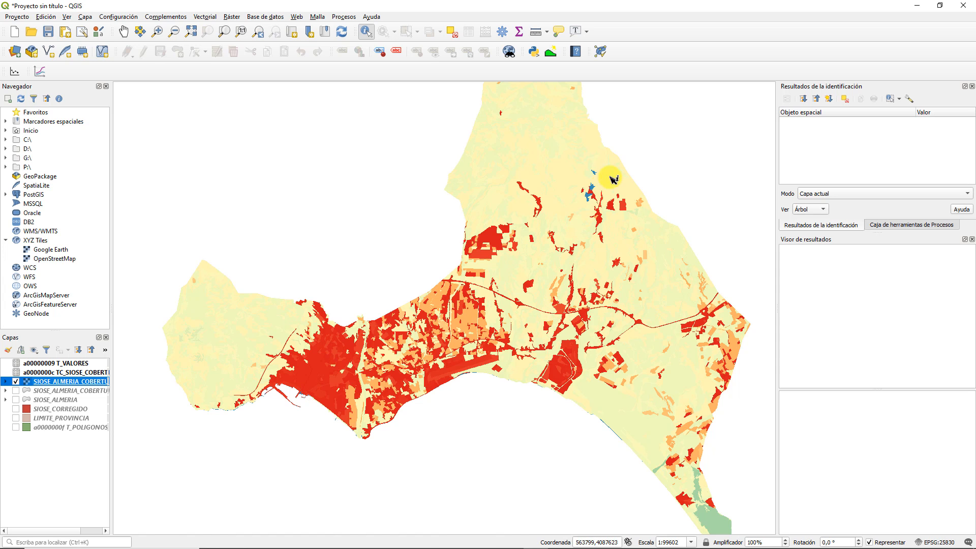
Show the coverage polygon layer beneath the raster and compare both layers' edges close up along the northern boundary
{"action": "scroll", "coordinate": [588, 186], "scroll_direction": "up", "scroll_amount": 1}
{"action": "scroll", "coordinate": [463, 264], "scroll_direction": "down", "scroll_amount": 1}
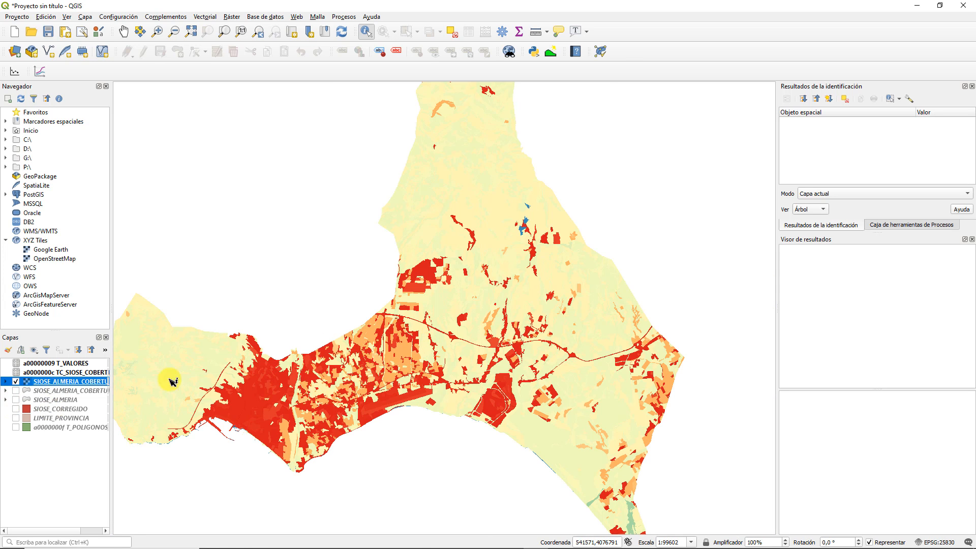
{"action": "left_click", "coordinate": [17, 393]}
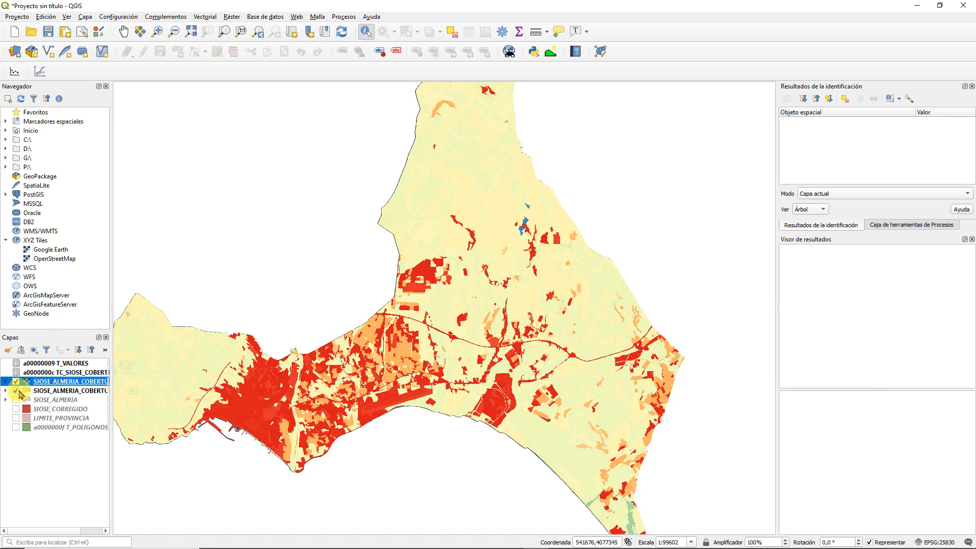
{"action": "scroll", "coordinate": [229, 361], "scroll_direction": "up", "scroll_amount": 2}
{"action": "scroll", "coordinate": [381, 325], "scroll_direction": "up", "scroll_amount": 5}
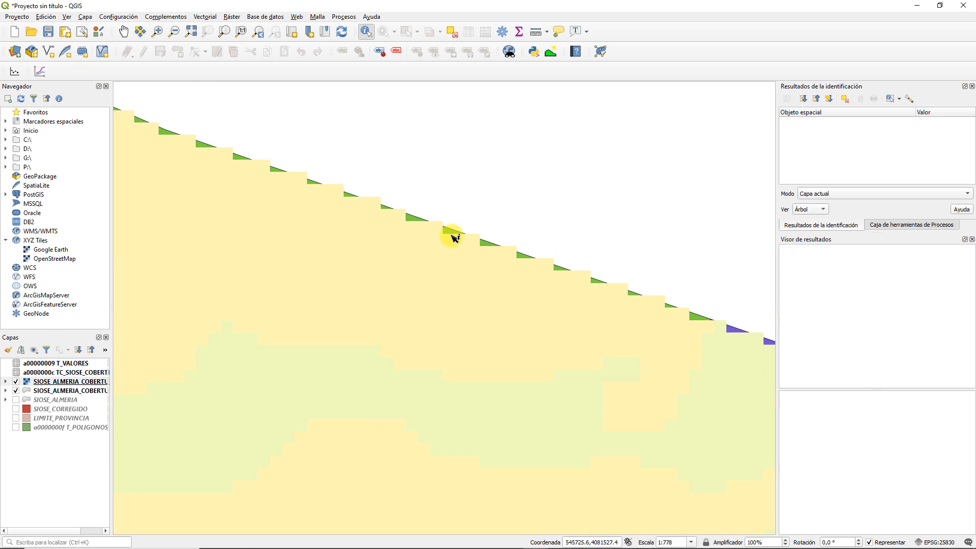
{"action": "scroll", "coordinate": [442, 240], "scroll_direction": "up", "scroll_amount": 1}
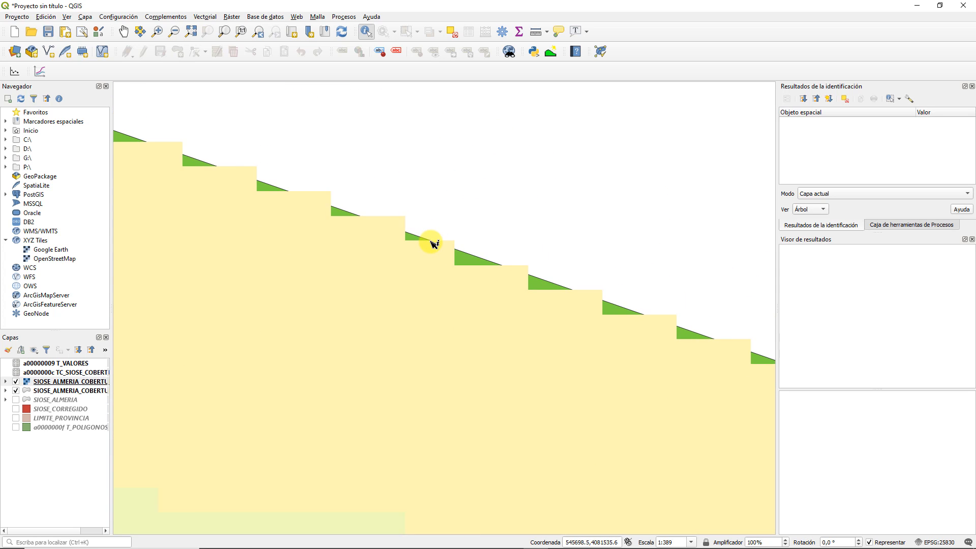
{"action": "scroll", "coordinate": [430, 242], "scroll_direction": "up", "scroll_amount": 1}
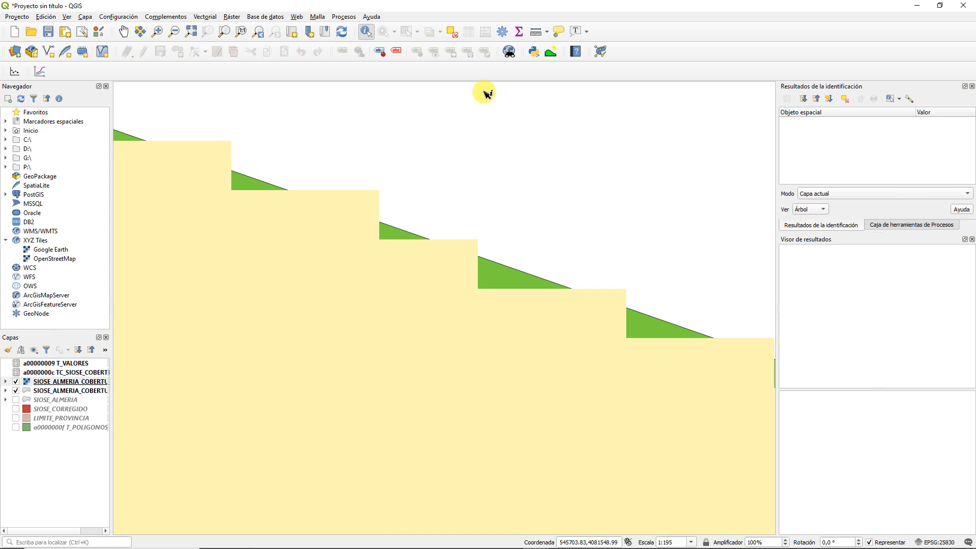
Measure the height of one raster cell step at the boundary, then close the measurement
{"action": "left_click", "coordinate": [537, 34]}
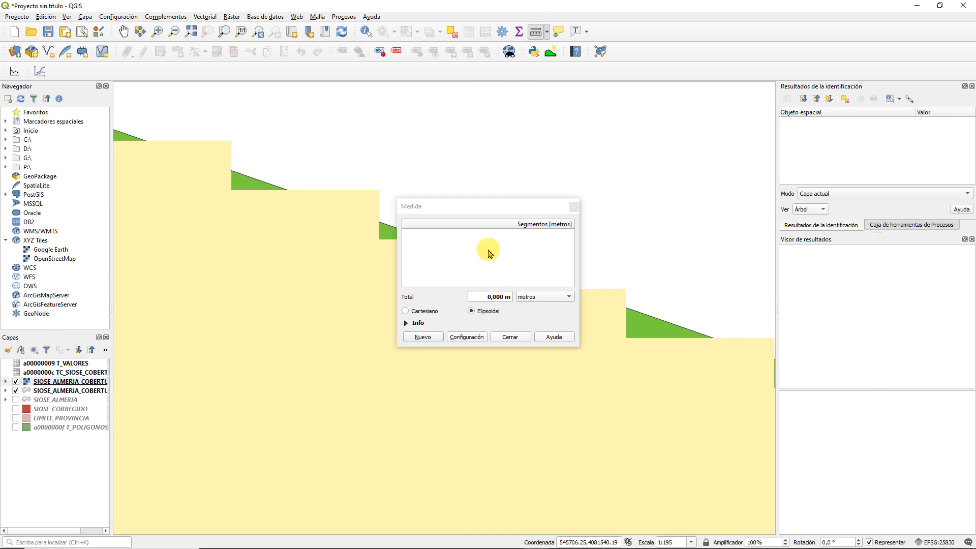
{"action": "left_click_drag", "start_coordinate": [497, 209], "coordinate": [696, 149]}
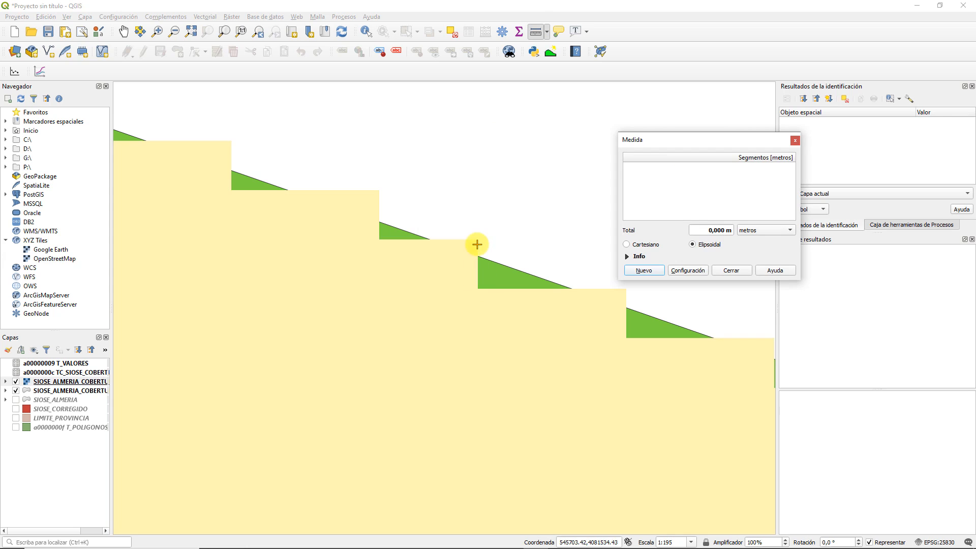
{"action": "left_click", "coordinate": [478, 288]}
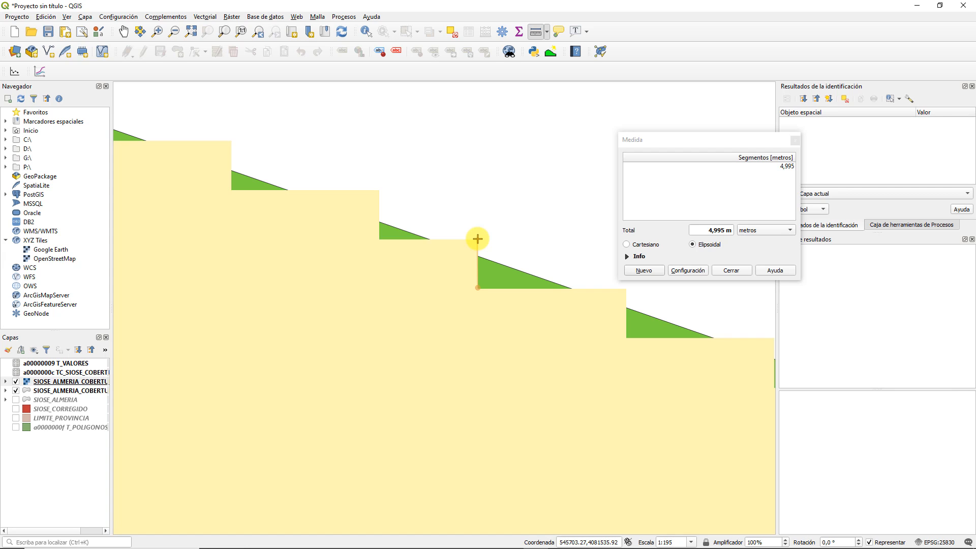
{"action": "left_click", "coordinate": [477, 238]}
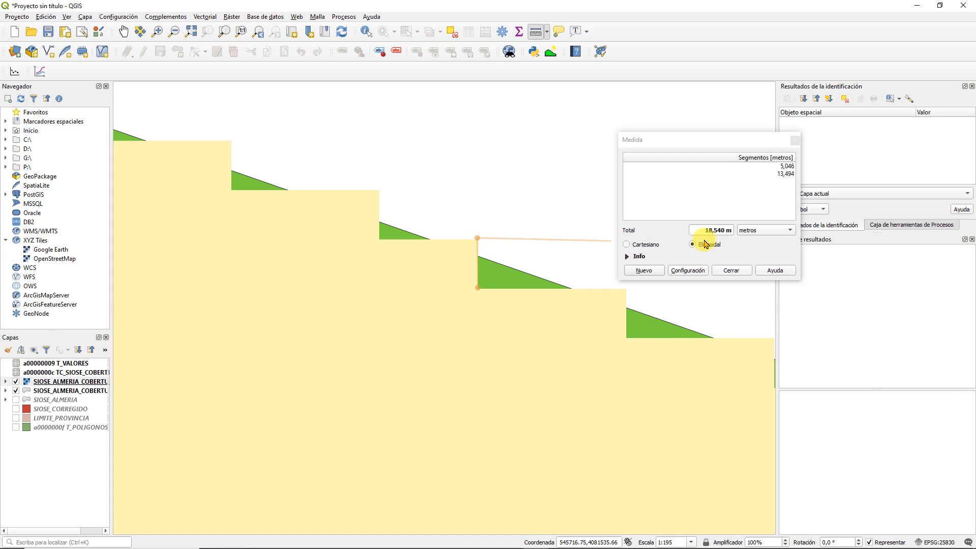
{"action": "left_click", "coordinate": [715, 270]}
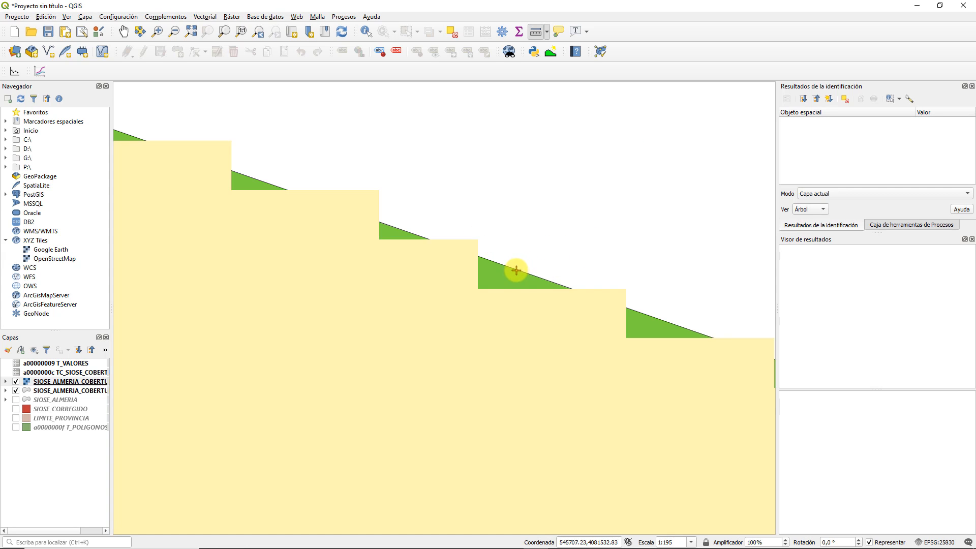
Examine the stepped raster edge against the polygon boundary, and return to an overview of the whole municipality
{"action": "scroll", "coordinate": [508, 271], "scroll_direction": "down", "scroll_amount": 3}
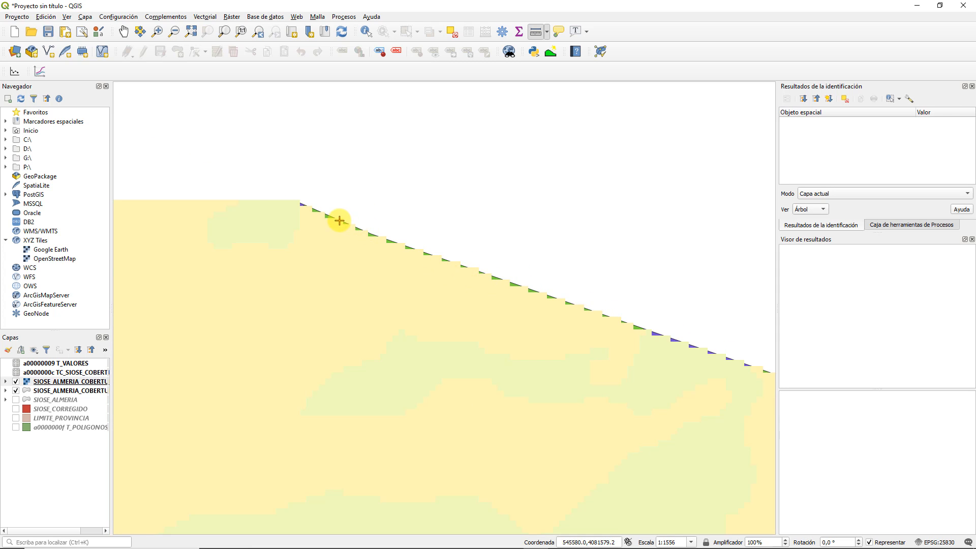
{"action": "scroll", "coordinate": [380, 241], "scroll_direction": "up", "scroll_amount": 1}
{"action": "scroll", "coordinate": [380, 240], "scroll_direction": "up", "scroll_amount": 2}
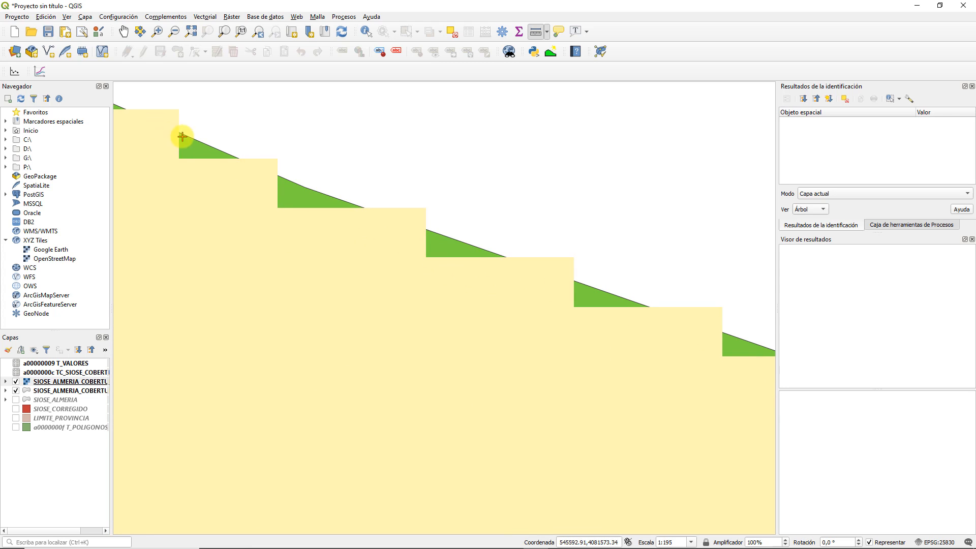
{"action": "scroll", "coordinate": [569, 289], "scroll_direction": "down", "scroll_amount": 2}
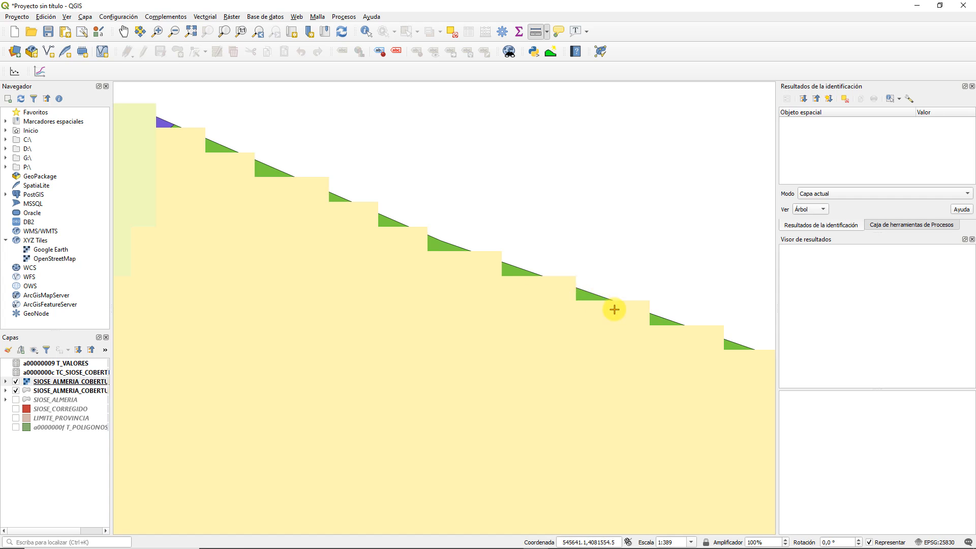
{"action": "scroll", "coordinate": [616, 312], "scroll_direction": "down", "scroll_amount": 4}
{"action": "scroll", "coordinate": [476, 316], "scroll_direction": "down", "scroll_amount": 3}
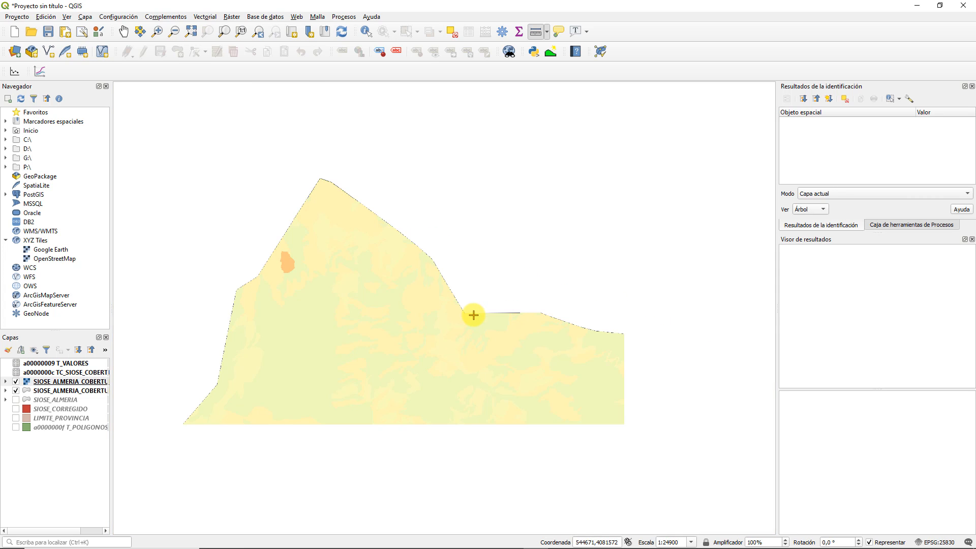
{"action": "left_click_drag", "start_coordinate": [538, 342], "coordinate": [418, 286]}
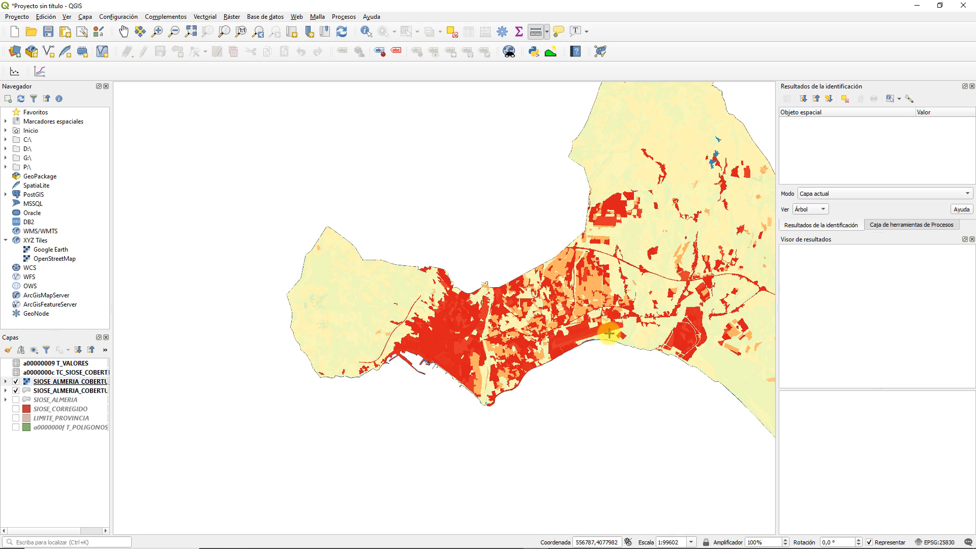
{"action": "left_click_drag", "start_coordinate": [633, 346], "coordinate": [471, 363]}
{"action": "scroll", "coordinate": [488, 347], "scroll_direction": "down", "scroll_amount": 1}
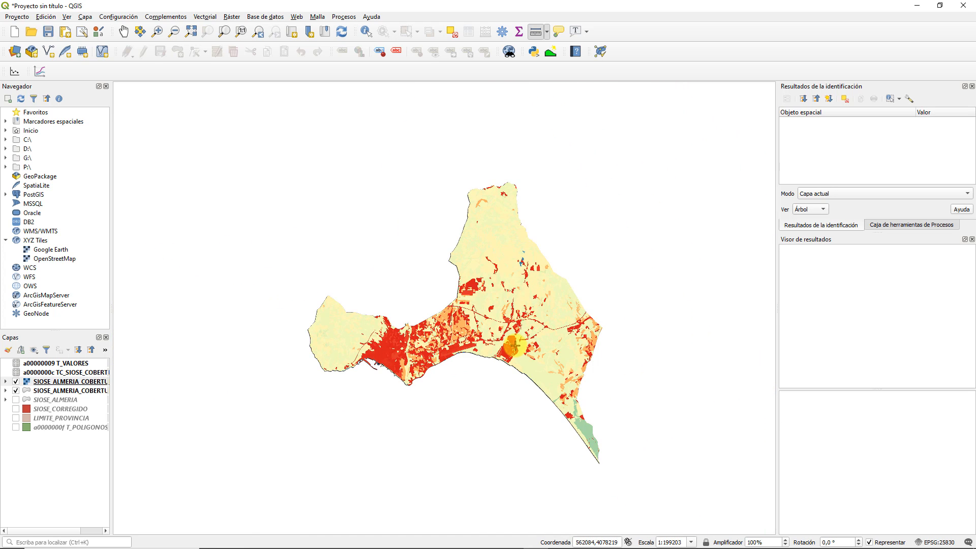